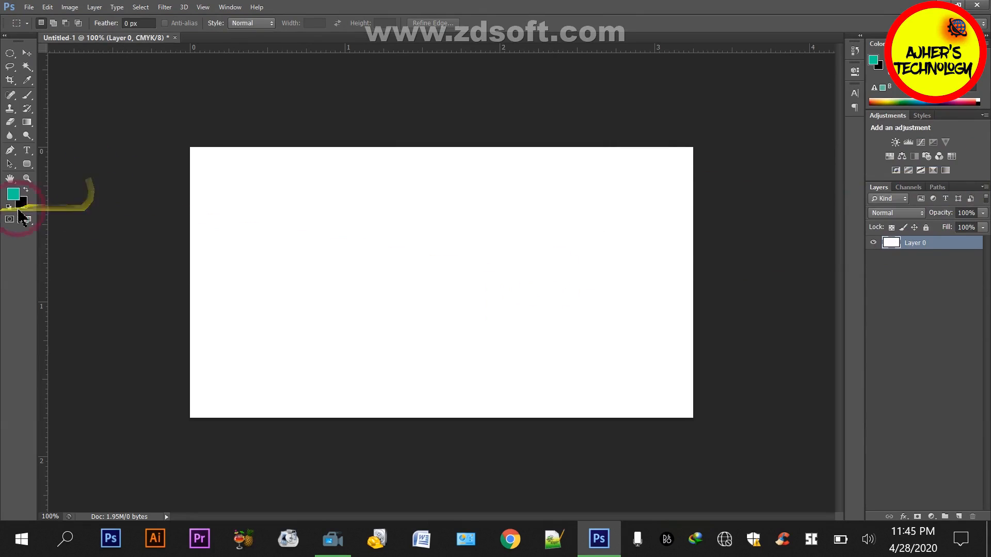
Fill the layer with the black background colour and place guides along all four edges of the canvas
key("ctrl+BackSpace")
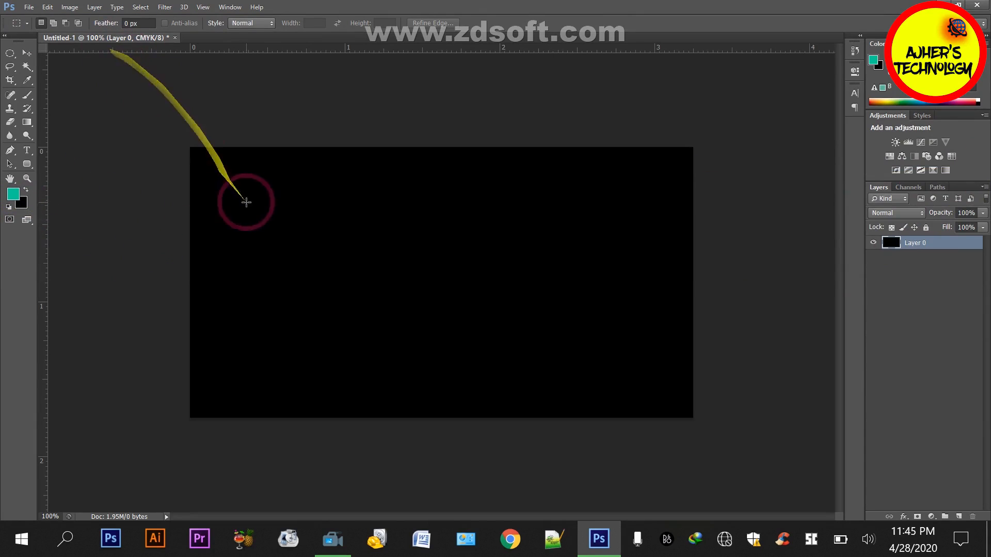
mouse_move(234, 50)
left_mouse_down()
mouse_move(232, 147)
mouse_move(622, 240)
left_mouse_up()
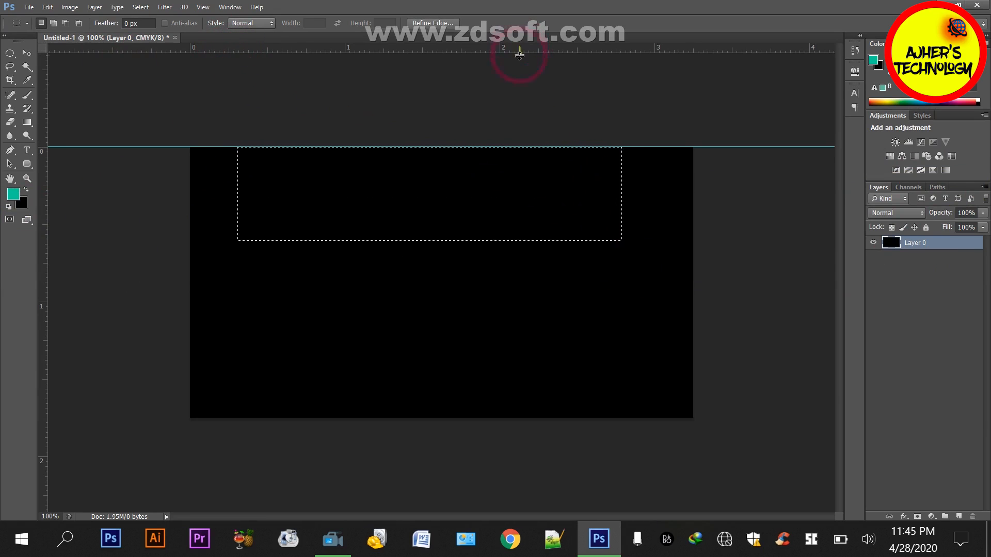
left_click_drag(517, 49, 515, 419)
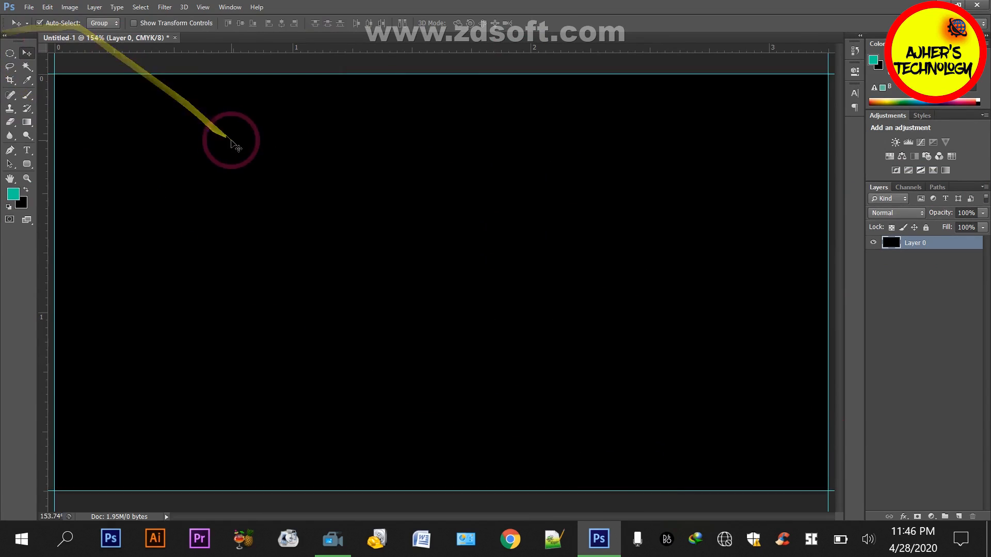
key("ctrl+1")
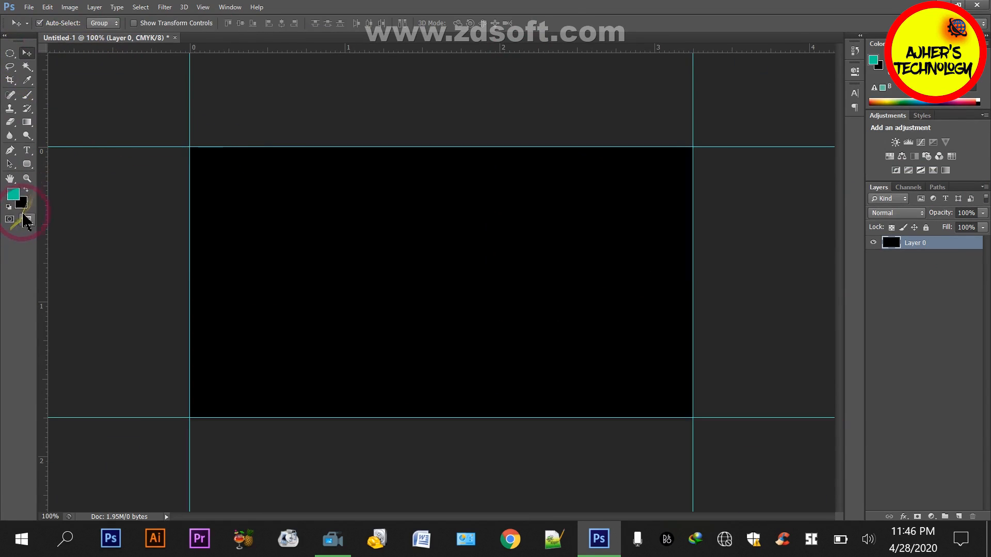
Set the background colour to the dark grey #1a1817
left_click(21, 203)
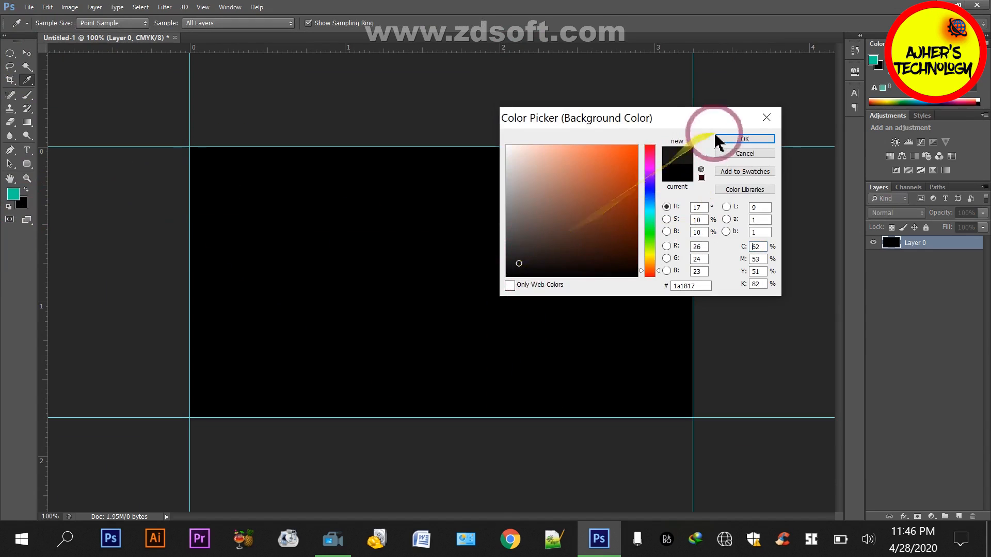
left_click(722, 139)
key("v")
Extend the canvas relatively by 0.25 inches in both width and height, anchored at the centre
left_click(70, 8)
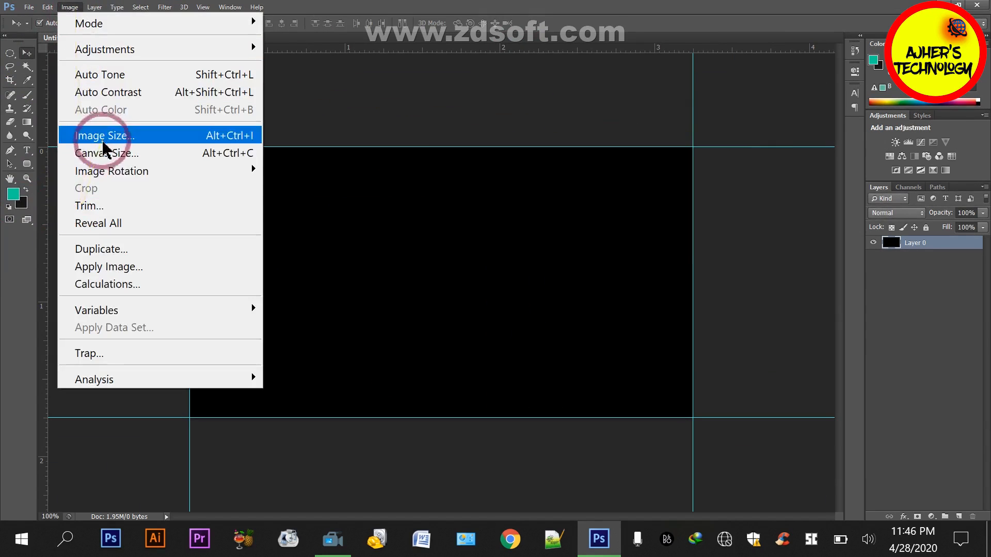
left_click(106, 152)
left_click(485, 191)
type(".2")
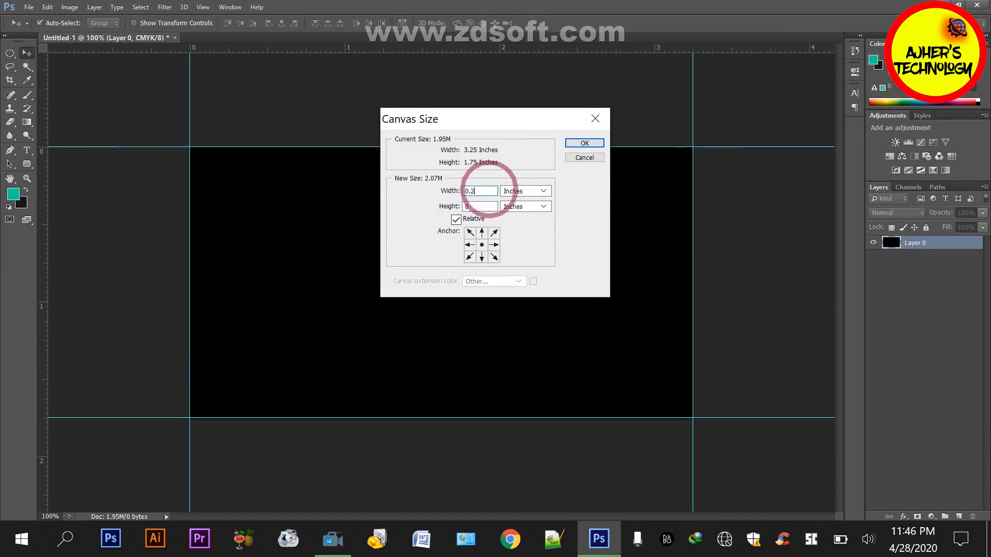
type("5")
left_click(597, 139)
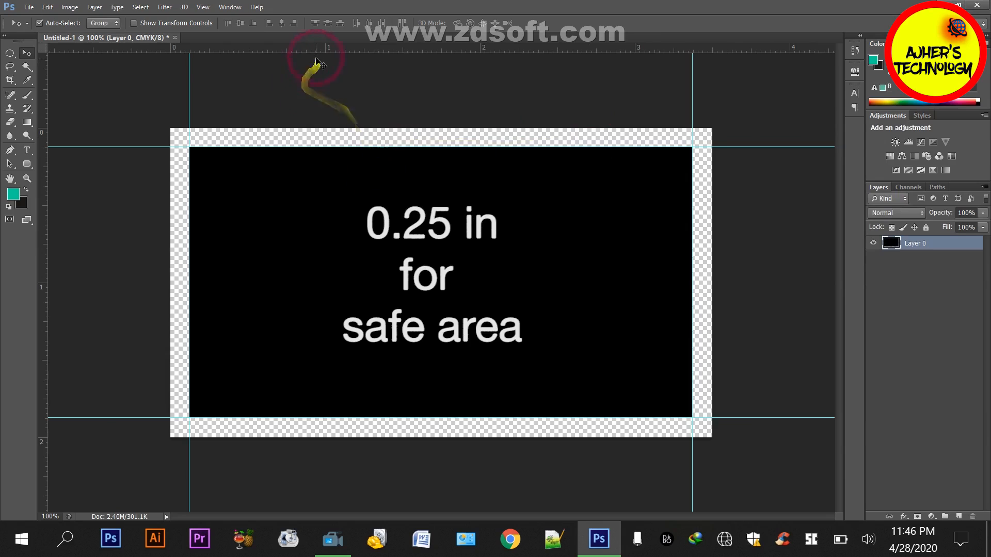
Place four more guides along the outer edges of the extended canvas
left_click_drag(319, 59, 319, 127)
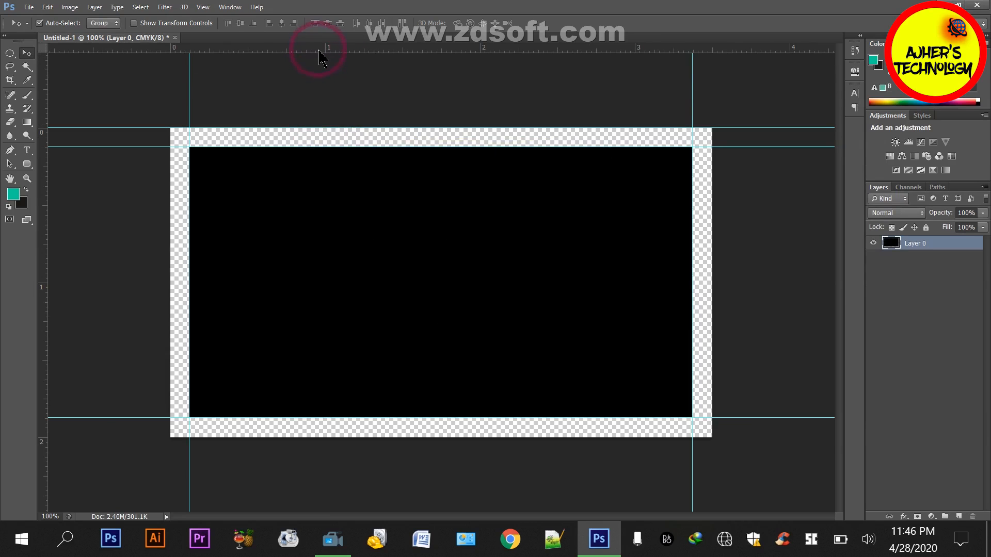
left_click_drag(319, 51, 177, 319)
left_click_drag(253, 73, 175, 281)
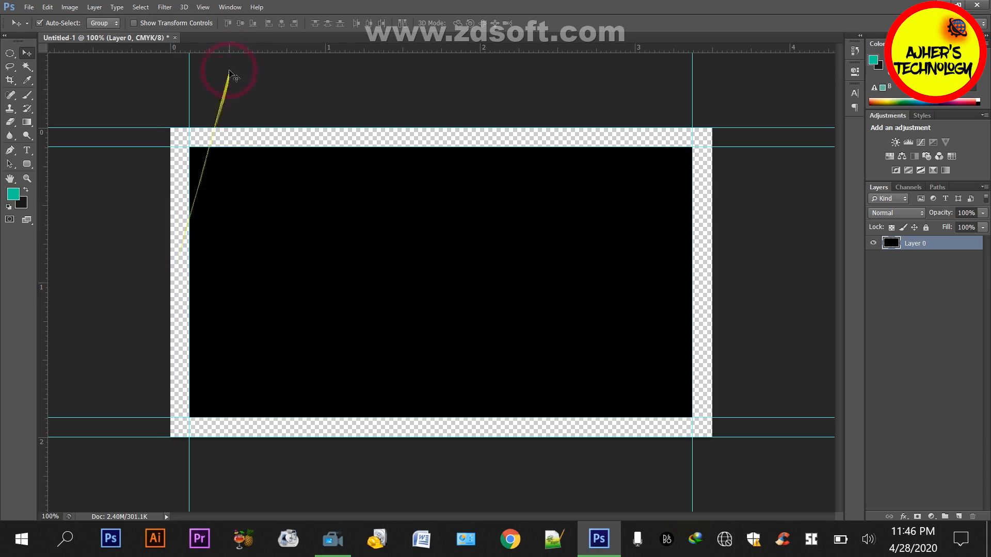
left_click_drag(230, 72, 170, 334)
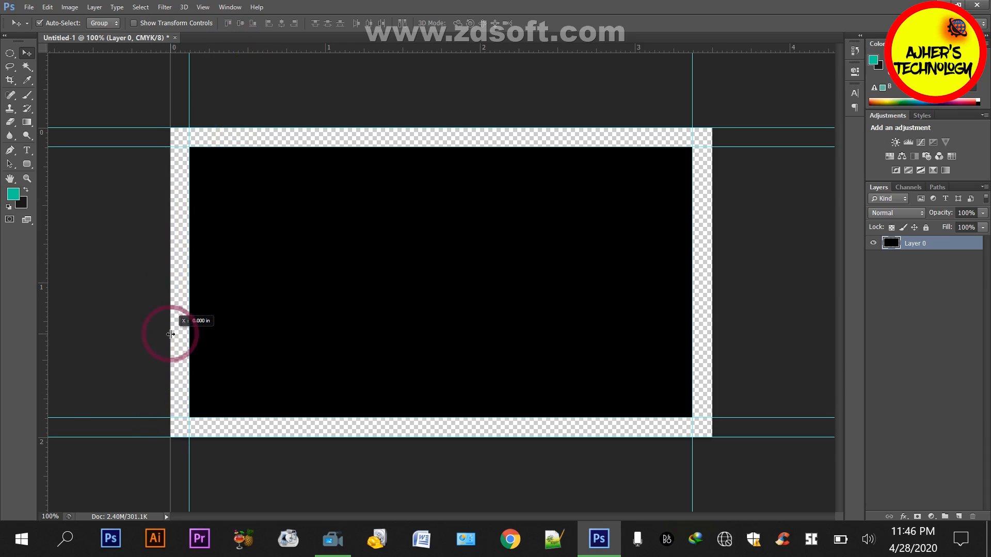
left_click_drag(257, 50, 714, 352)
Fill the entire layer, including the transparent margin, with the dark grey background colour
left_click(892, 248)
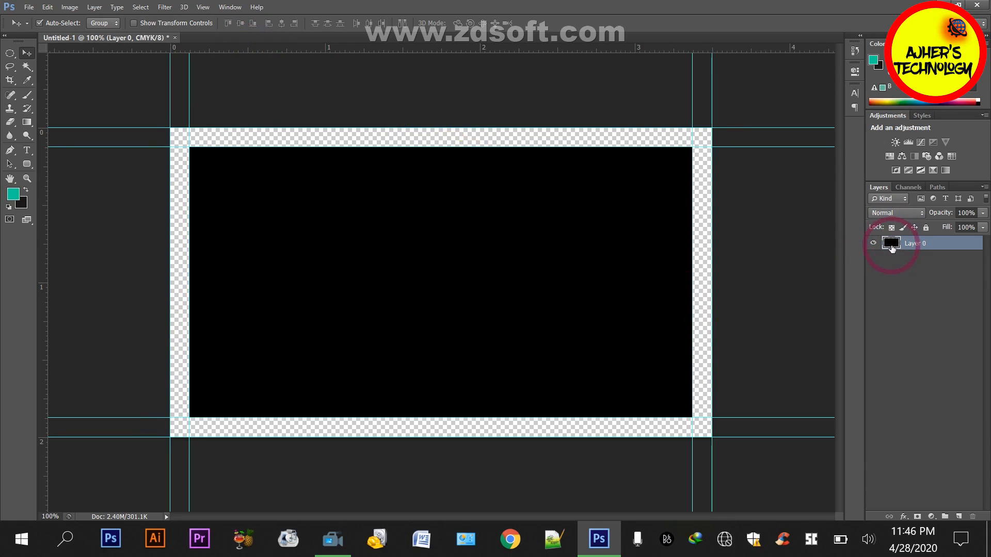
key("ctrl+BackSpace")
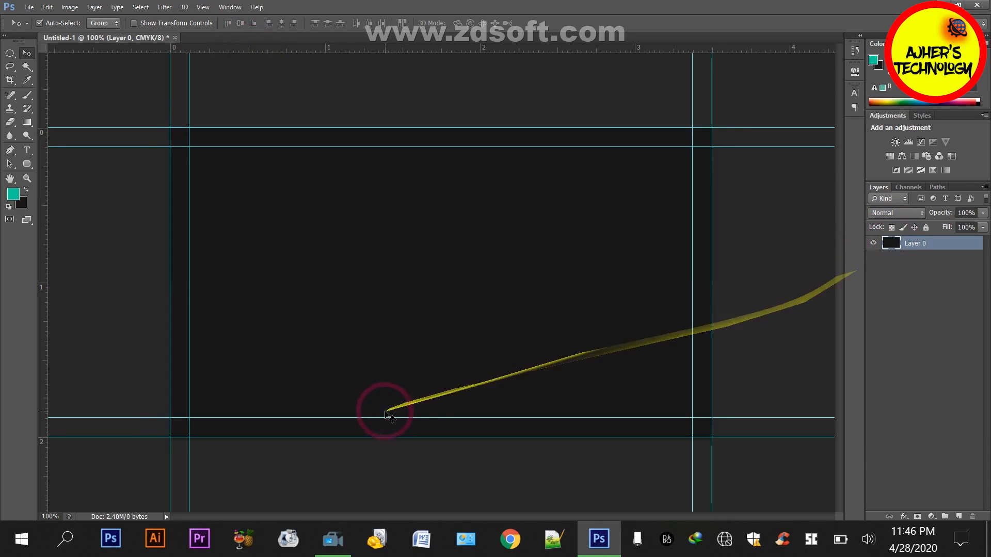
key("ctrl+s")
left_click(708, 377)
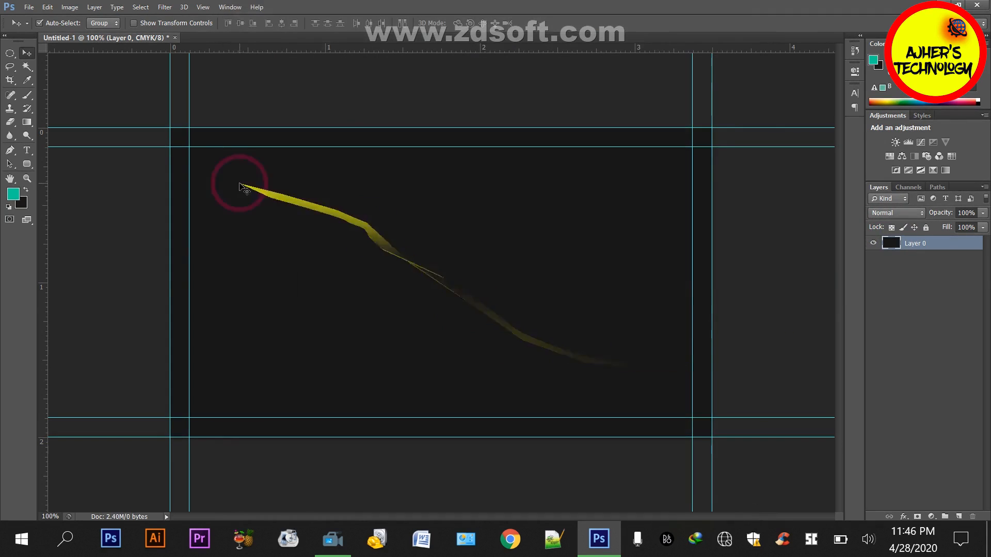
Set the background colour to black
left_click(22, 204)
left_click(512, 271)
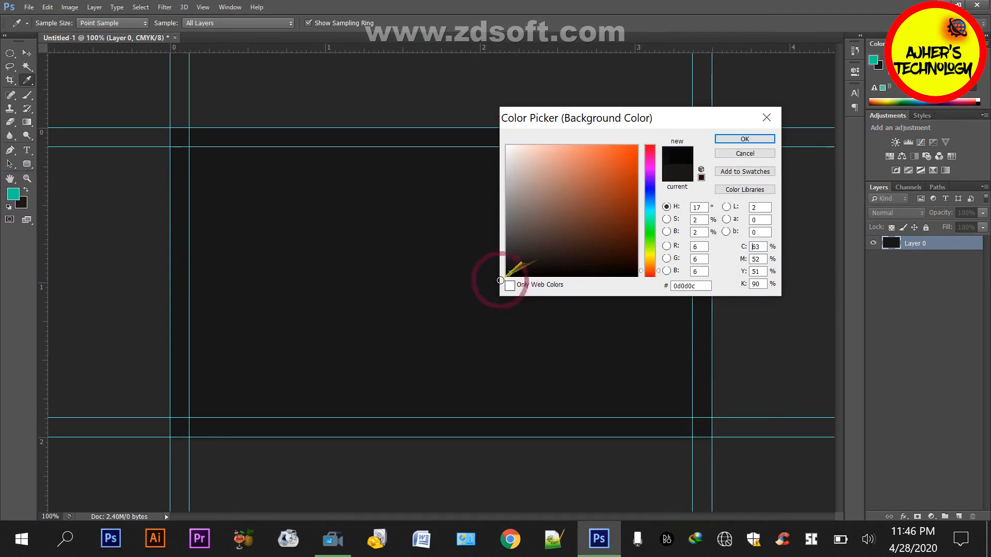
left_click(741, 140)
Select the area bounded by the inner guides with the Rectangular Marquee and fill it with the black background colour
key("m")
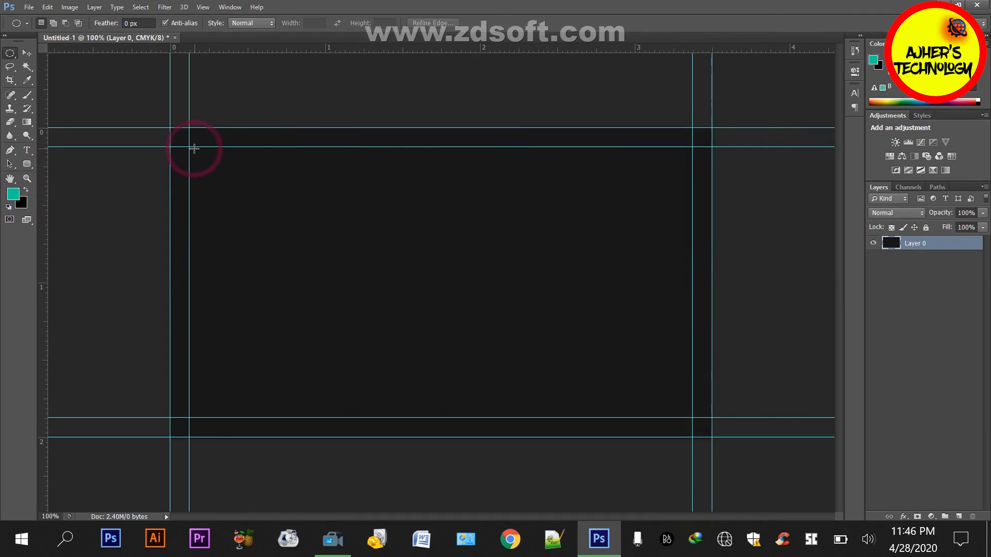
left_click_drag(285, 217, 608, 385)
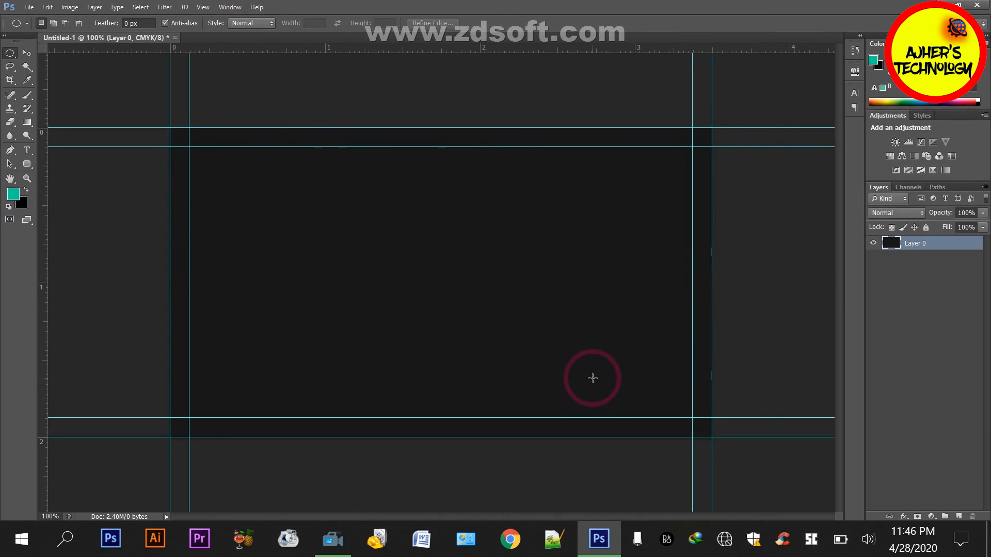
key("shift+m")
left_click_drag(189, 148, 691, 419)
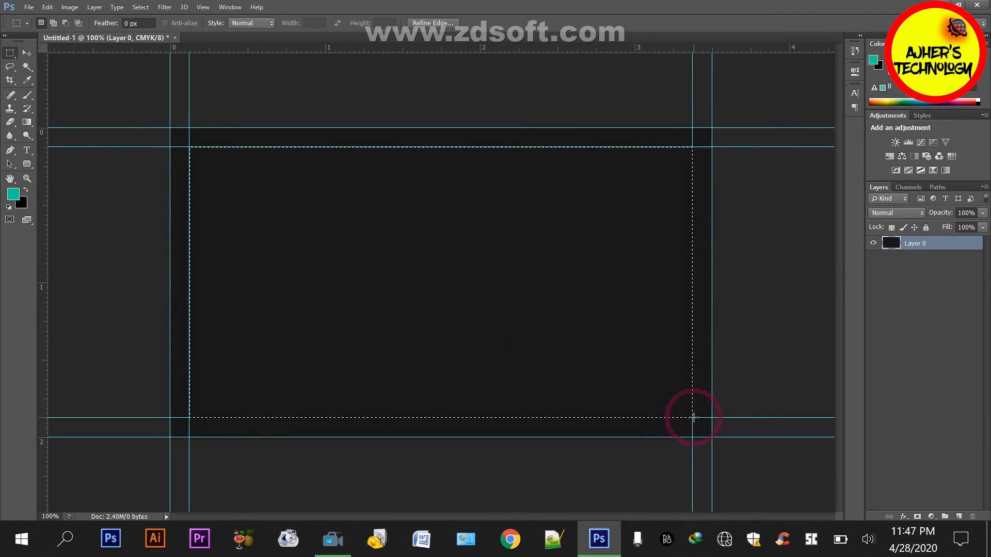
key("ctrl+BackSpace")
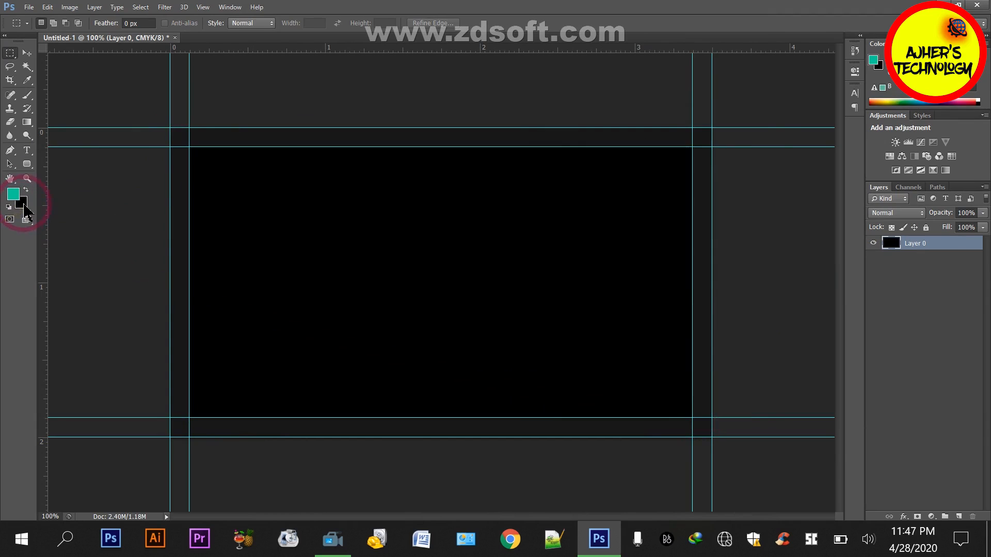
Set the background colour to a dark grey lighter than the band between the inner and outer guides
left_click(21, 204)
left_click(516, 257)
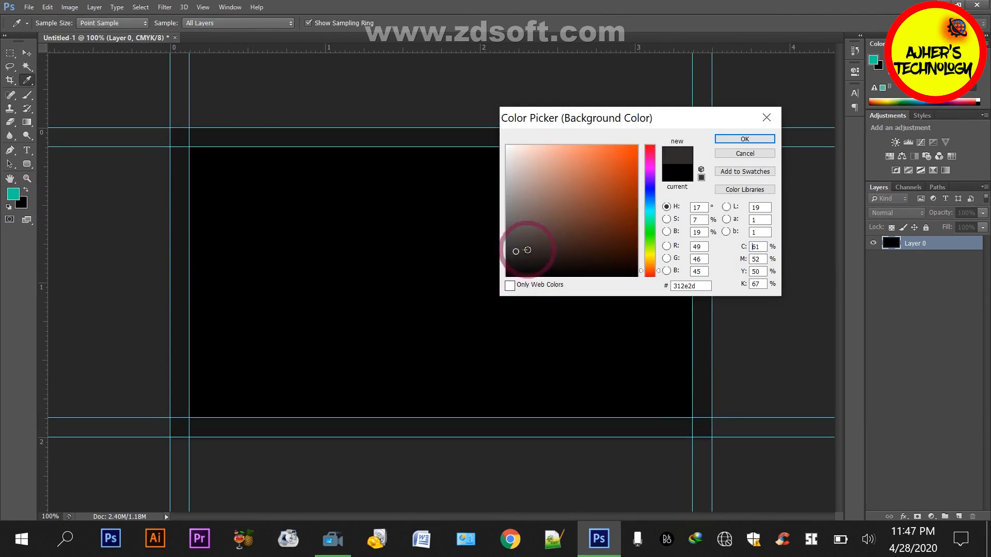
left_click(745, 139)
key("m")
Extend the canvas by another 0.25 inches in width and height for the bleed area
left_click(69, 6)
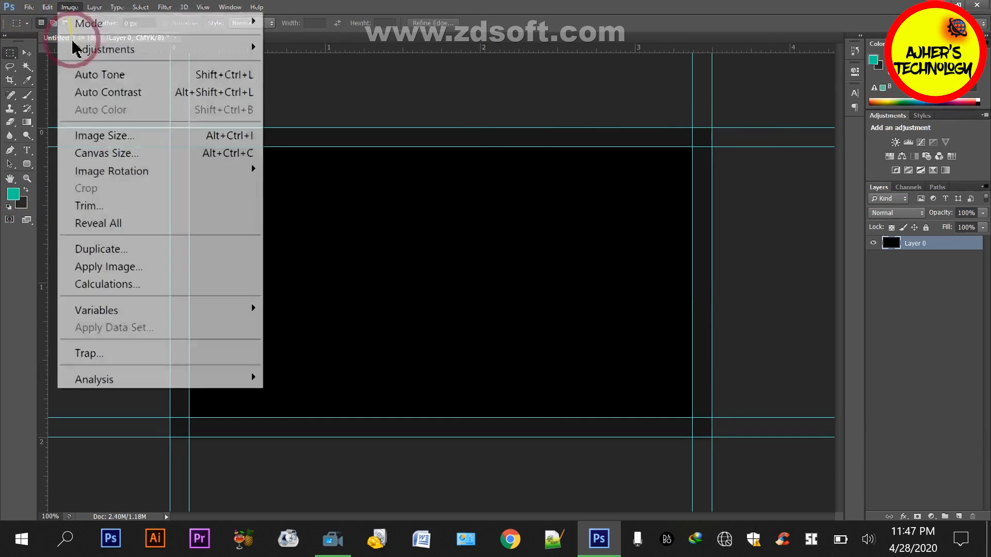
left_click(103, 153)
left_click(475, 192)
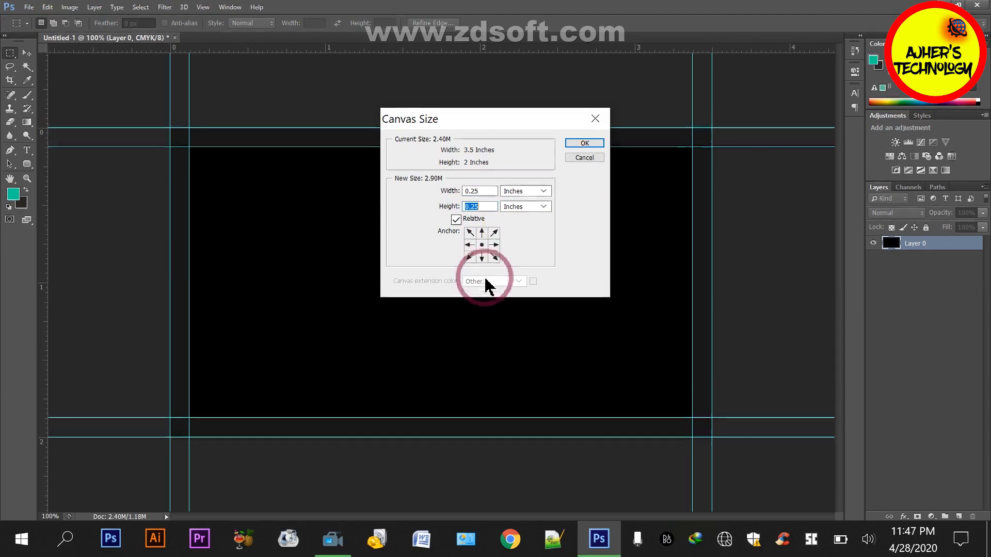
left_click(576, 143)
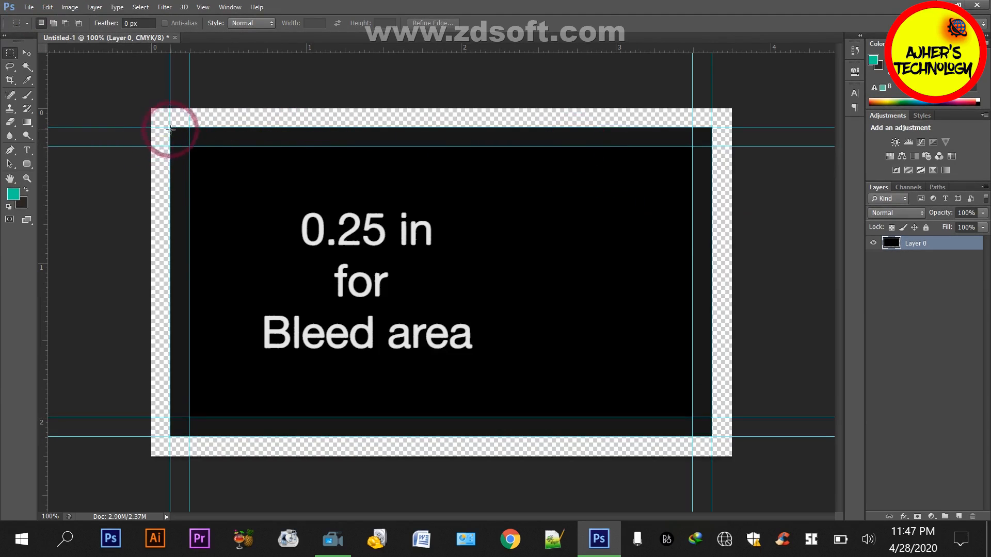
Select the area inside the outer guides, invert the selection, fill the bleed border with the dark grey background colour and deselect
left_click_drag(171, 129, 710, 434)
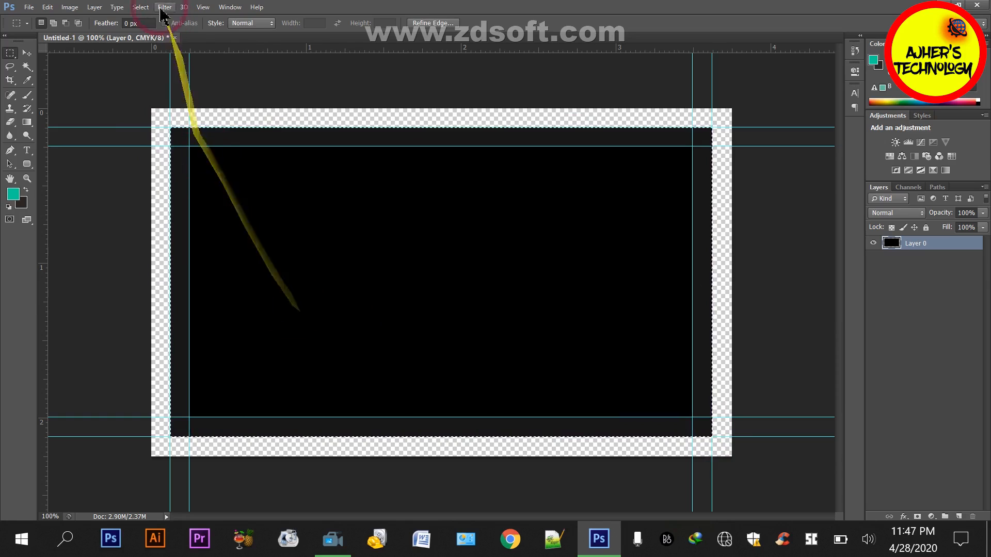
left_click(141, 6)
left_click(141, 73)
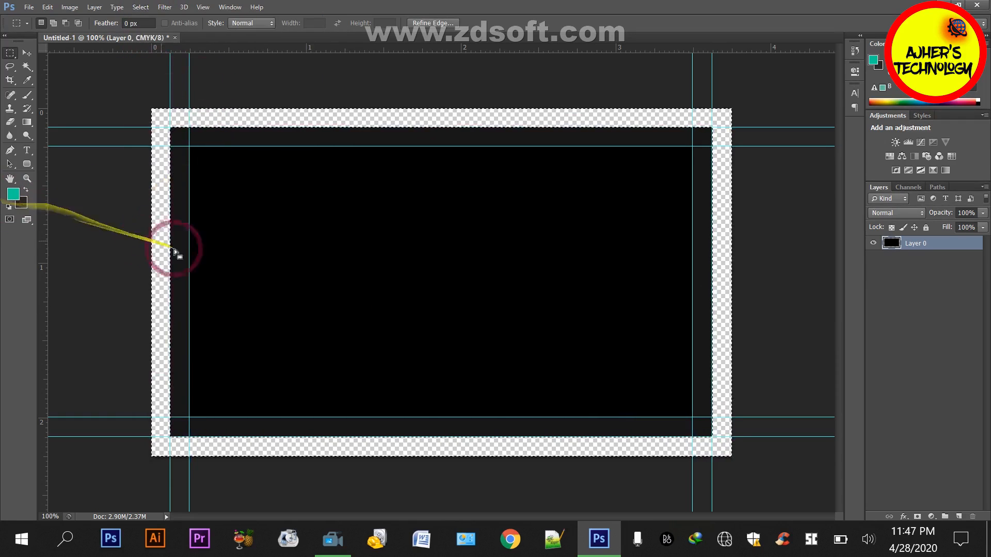
key("ctrl+BackSpace")
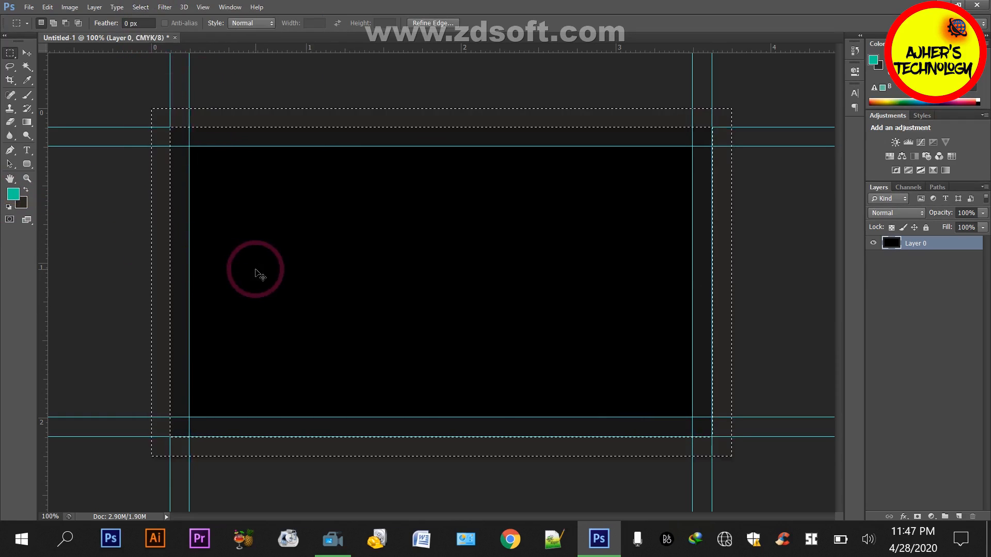
key("ctrl+d")
Draw a large circular selection with the Elliptical Marquee over the card's left half and nudge it left and down
key("ctrl+plus")
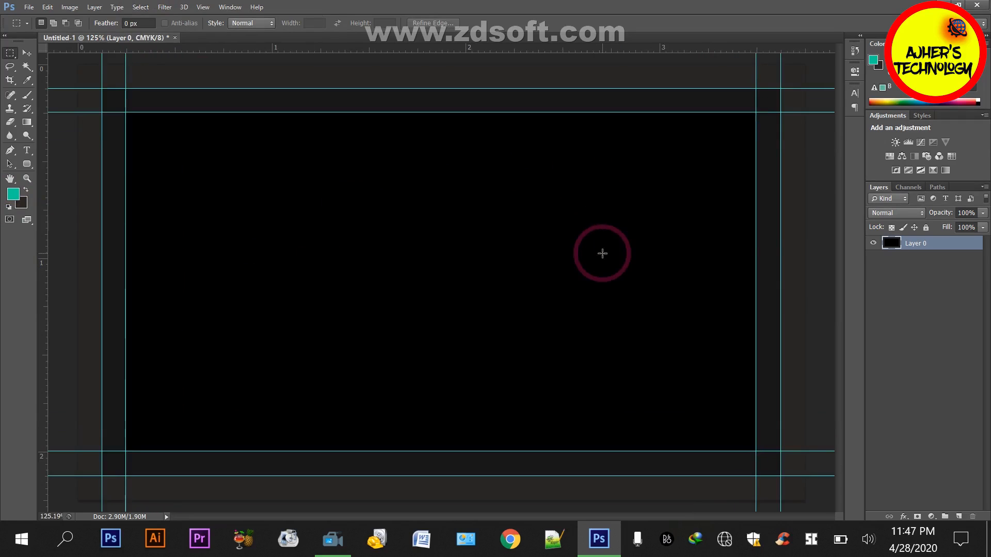
key("ctrl+minus")
key("shift+m")
key("Down")
key("Down")
key("Down")
key("Down")
key("Down")
key("Down")
key("Down")
key("Down")
key("Down")
key("Down")
key("Down")
key("Down")
key("Down")
key("Down")
key("Down")
key("Down")
key("Down")
key("Down")
key("Down")
key("Down")
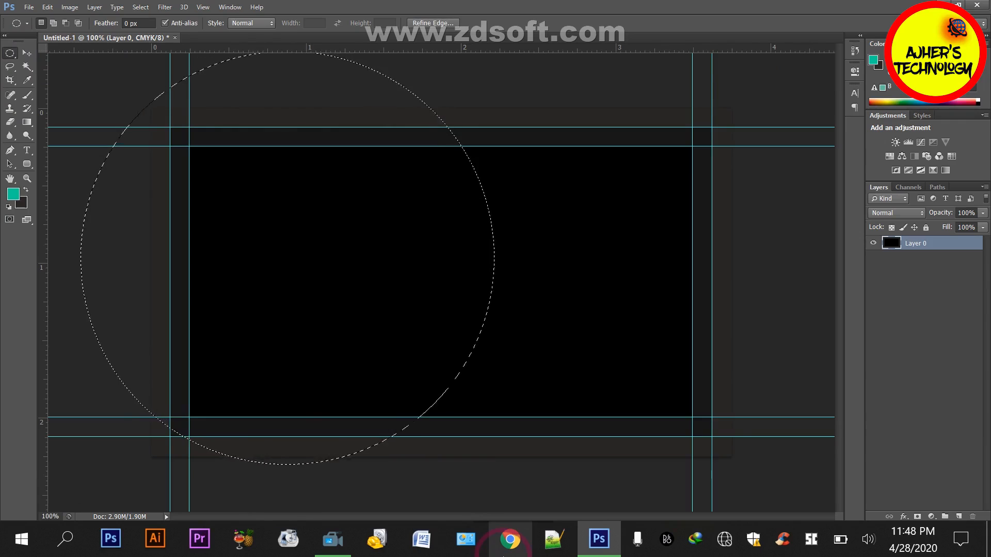
key("Left")
key("Left")
key("Left")
key("Left")
key("Left")
key("Left")
key("Left")
key("Left")
key("Left")
key("Left")
key("Left")
key("Left")
key("Left")
key("Left")
key("Left")
key("Left")
key("Left")
key("Left")
key("Left")
key("Left")
key("Left")
key("Left")
key("Left")
key("Left")
key("Left")
key("Left")
key("Left")
key("Left")
key("Left")
key("Left")
key("Left")
key("Left")
key("Left")
key("Left")
key("Left")
key("Left")
key("Left")
key("Left")
key("Left")
key("Left")
key("Down")
key("Down")
key("Down")
key("Down")
key("Down")
key("Down")
key("Down")
key("Down")
key("Down")
key("Down")
key("Down")
key("Down")
key("Down")
key("Down")
key("Down")
key("Down")
key("Down")
key("Down")
key("Down")
key("Down")
Invert the circular selection, fill the area outside the circle with the teal foreground colour and deselect
left_click(140, 8)
left_click(137, 102)
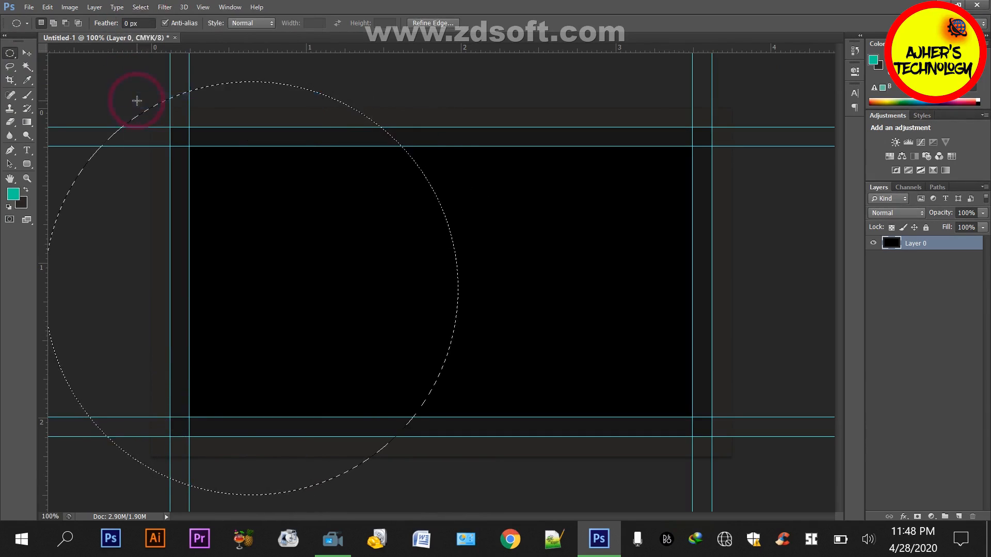
left_click(140, 7)
left_click(146, 76)
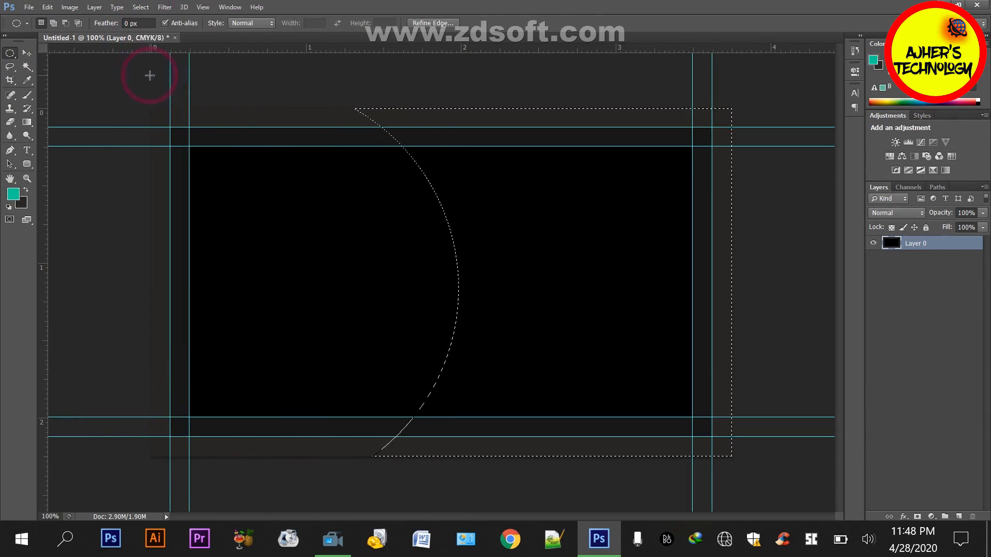
key("alt+BackSpace")
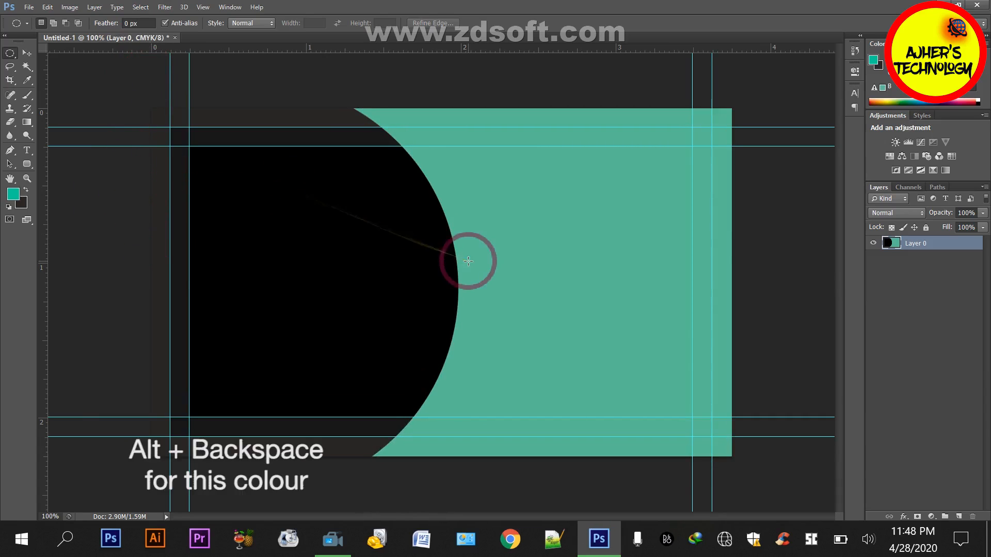
scroll(468, 263, "down", 3)
scroll(469, 263, "up", 3)
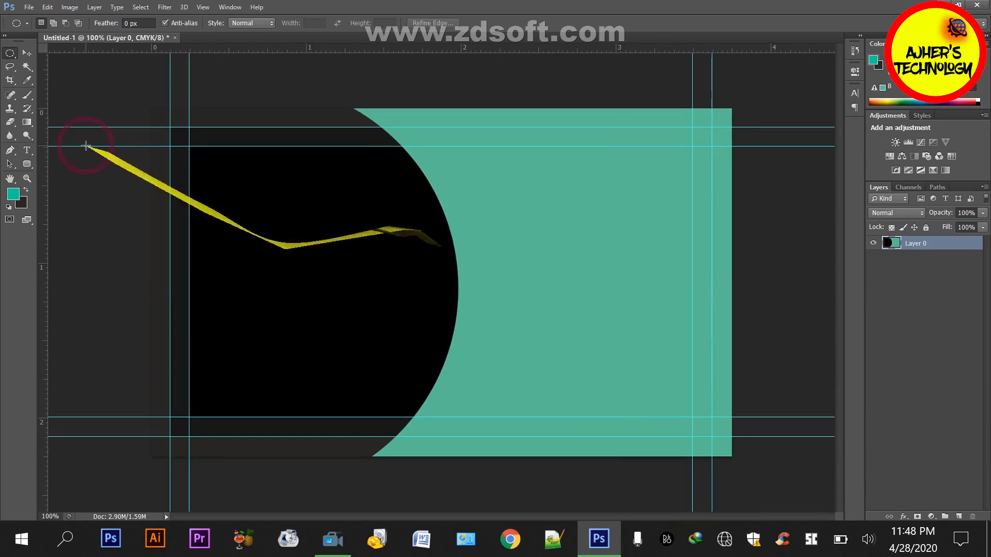
Draw a rectangular selection across the card's lower right, up to the canvas edge, and fill it with the background colour on a new layer
right_click(9, 54)
left_click(47, 48)
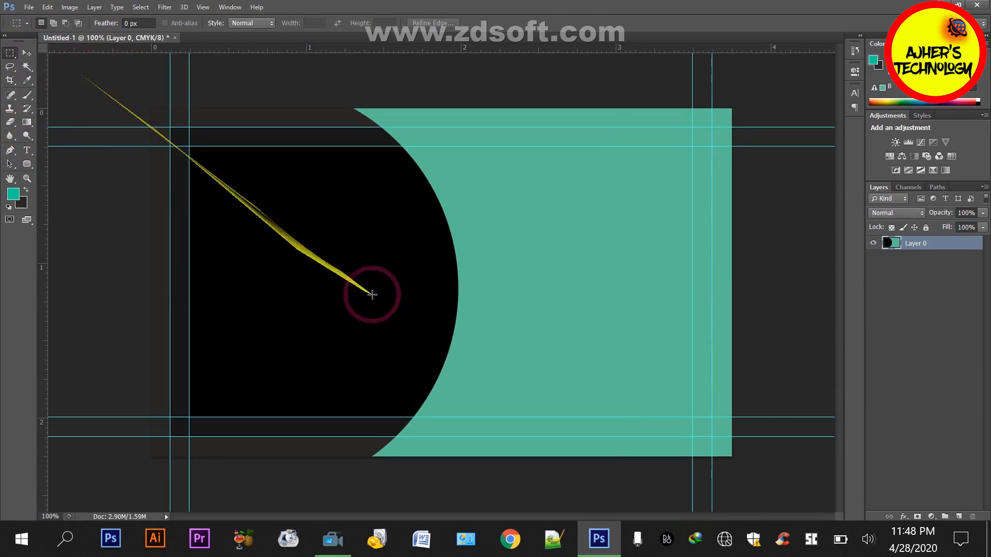
left_click_drag(439, 351, 616, 395)
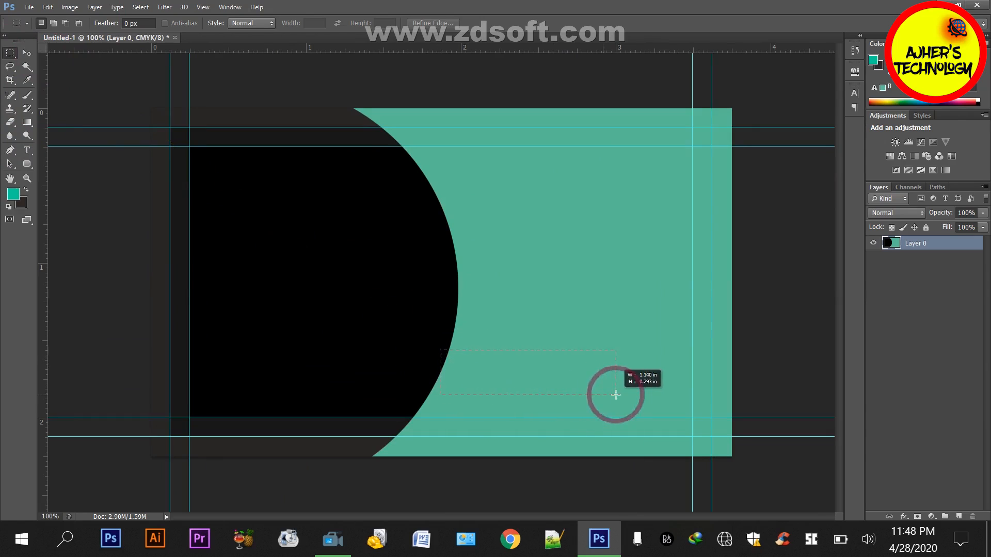
left_click_drag(396, 343, 727, 394)
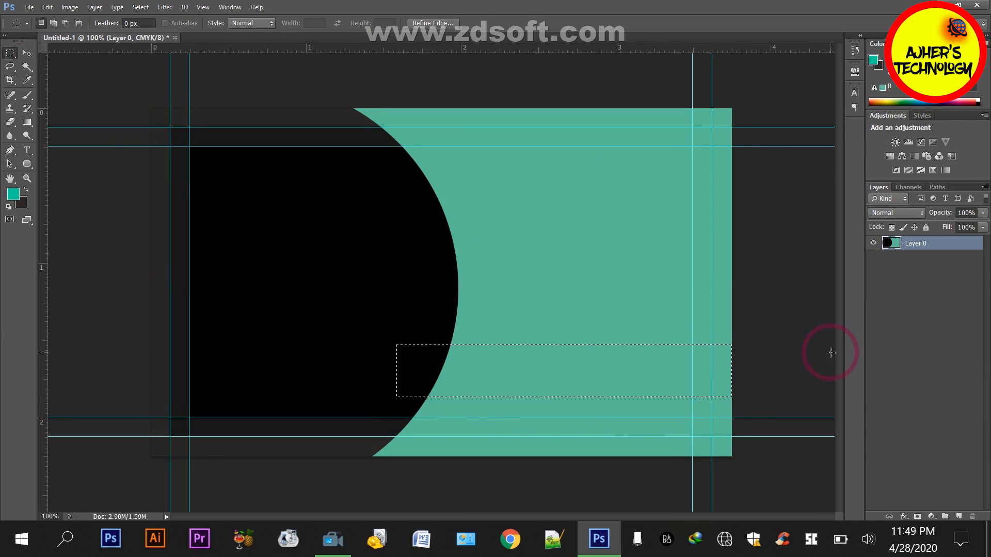
left_click(957, 516)
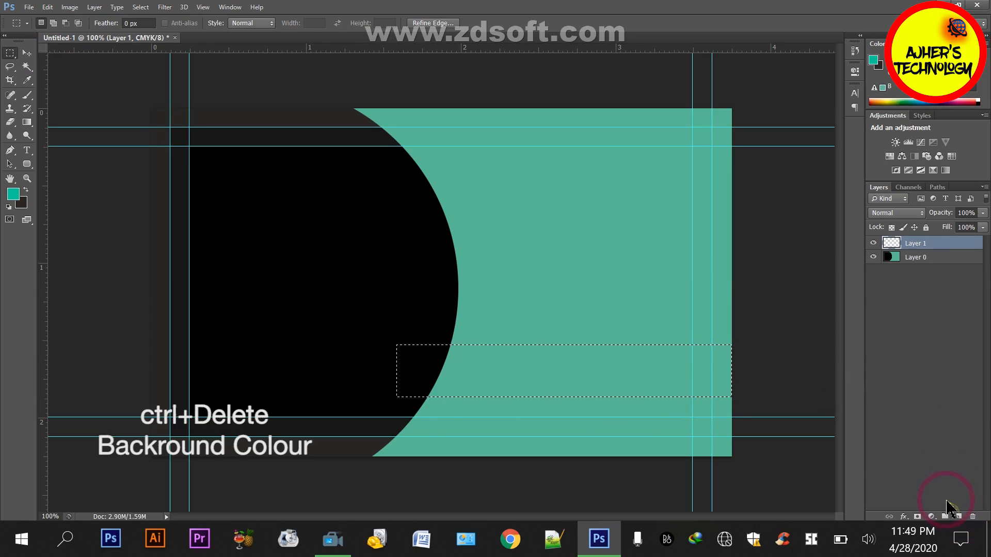
key("ctrl+Delete")
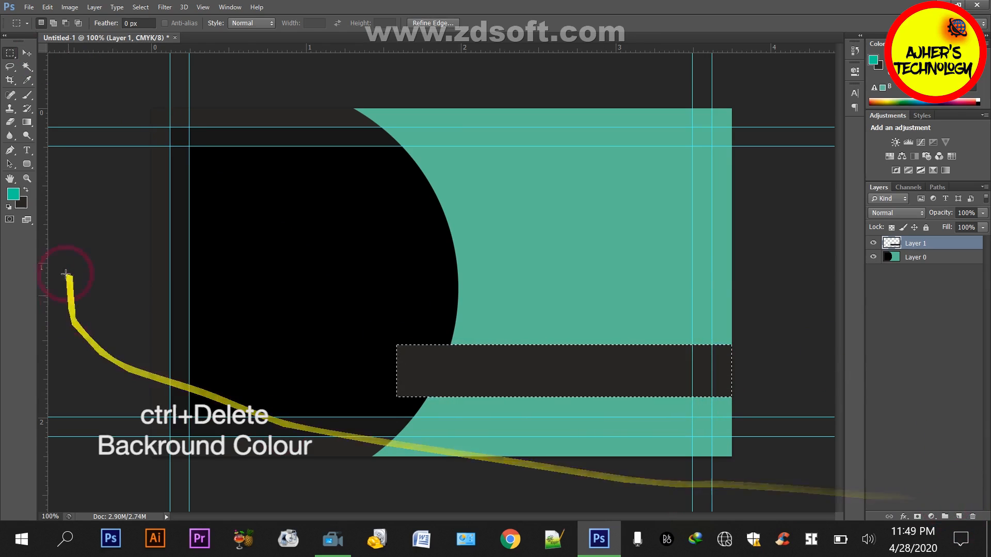
Change the background colour to black, refill the selected horizontal band with it and deselect
left_click(21, 202)
left_click(249, 288)
left_click(745, 140)
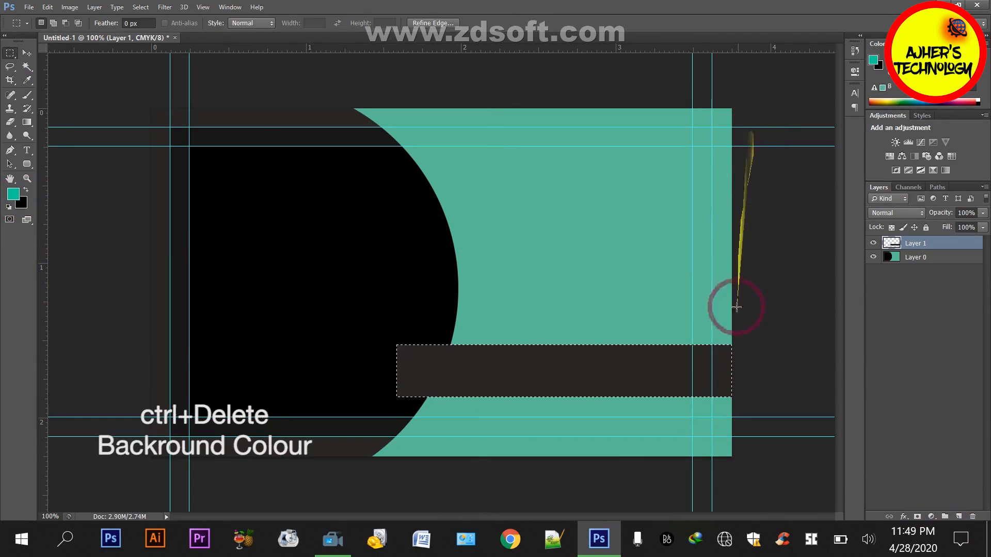
key("ctrl+Delete")
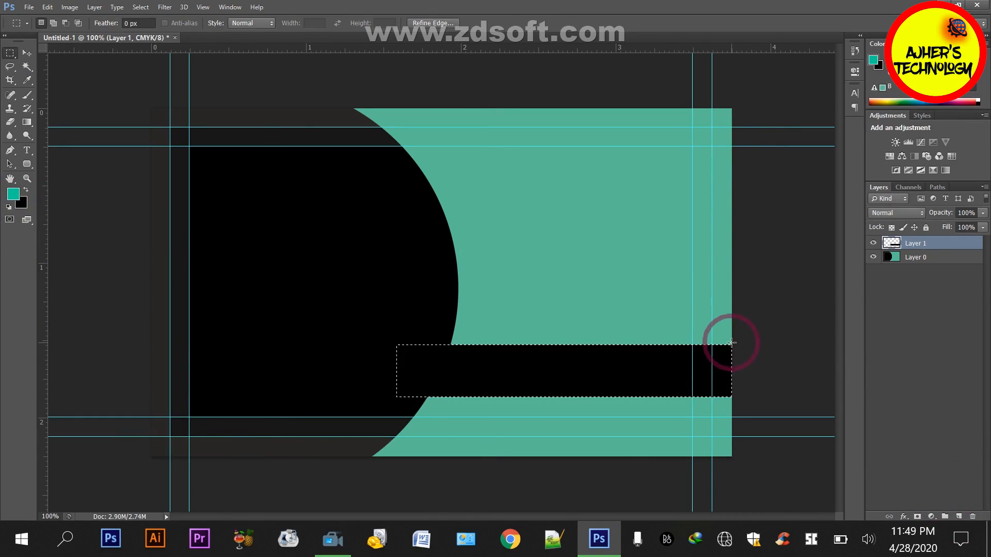
key("ctrl+minus")
key("ctrl+minus")
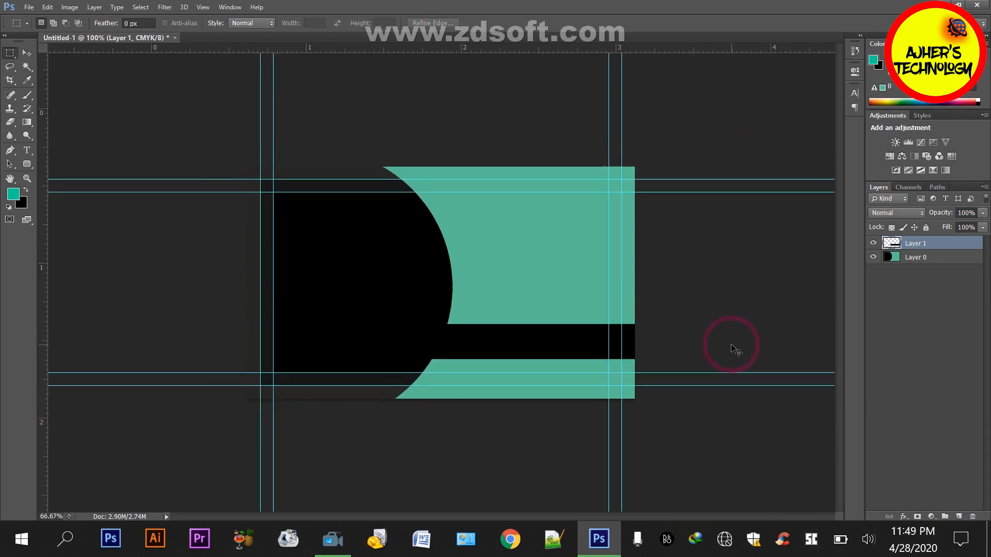
key("ctrl+plus")
key("ctrl+plus")
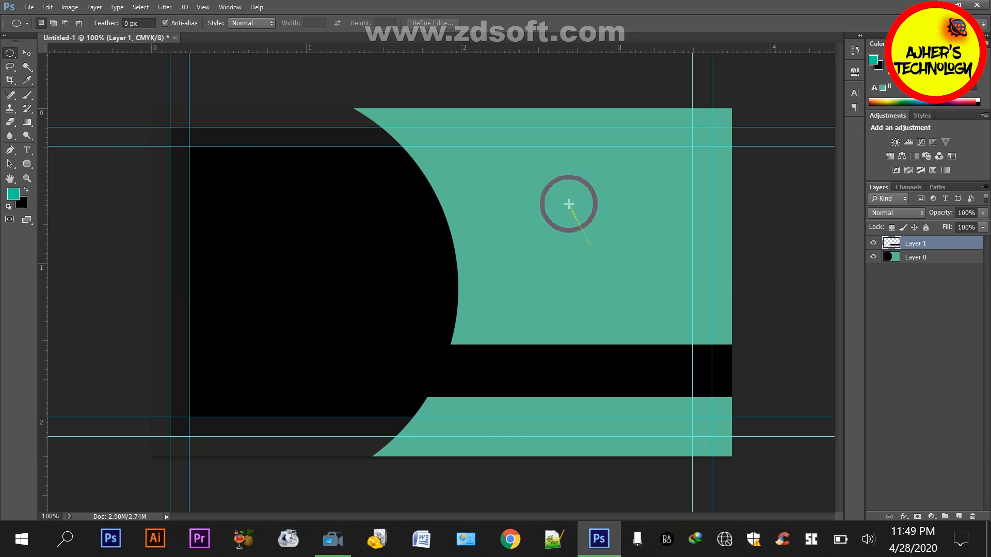
Draw a circular selection in the teal area above the band and fill it with black on its own new layer
left_click_drag(568, 205, 633, 301)
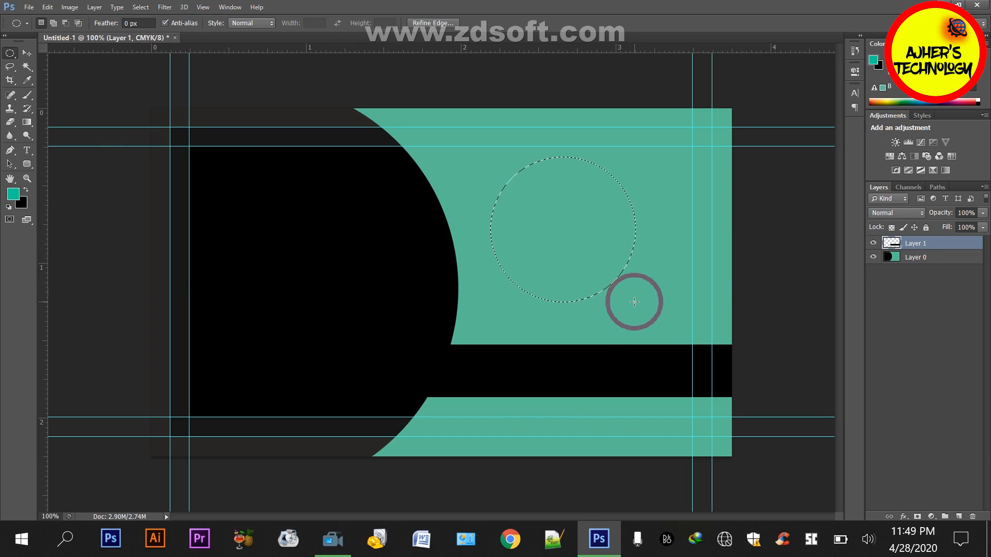
key("ctrl+BackSpace")
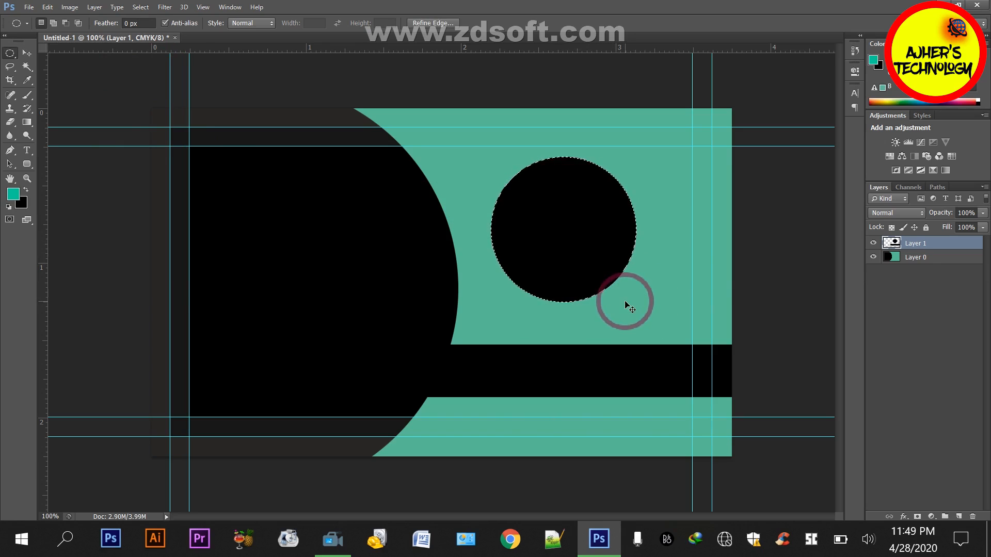
key("ctrl+z")
left_click(958, 516)
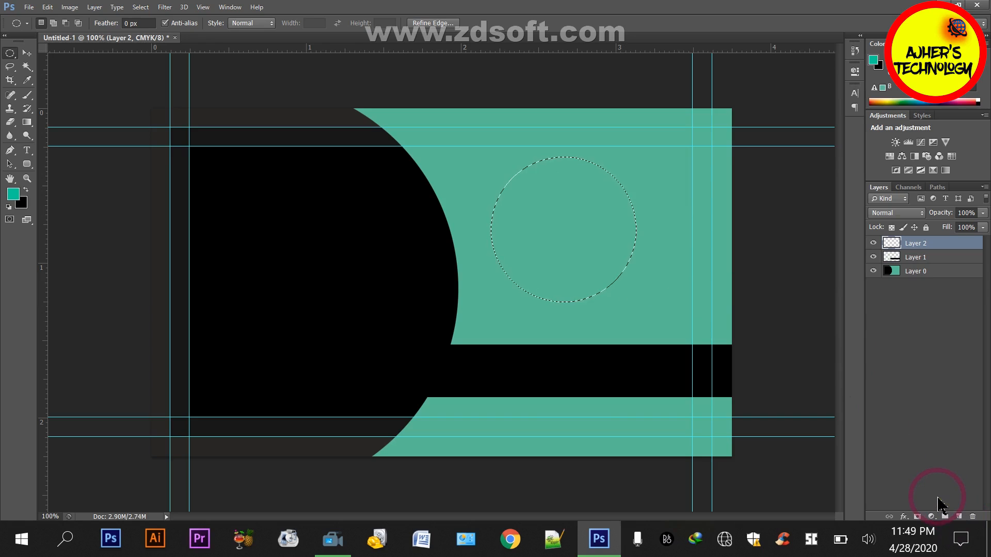
key("ctrl+BackSpace")
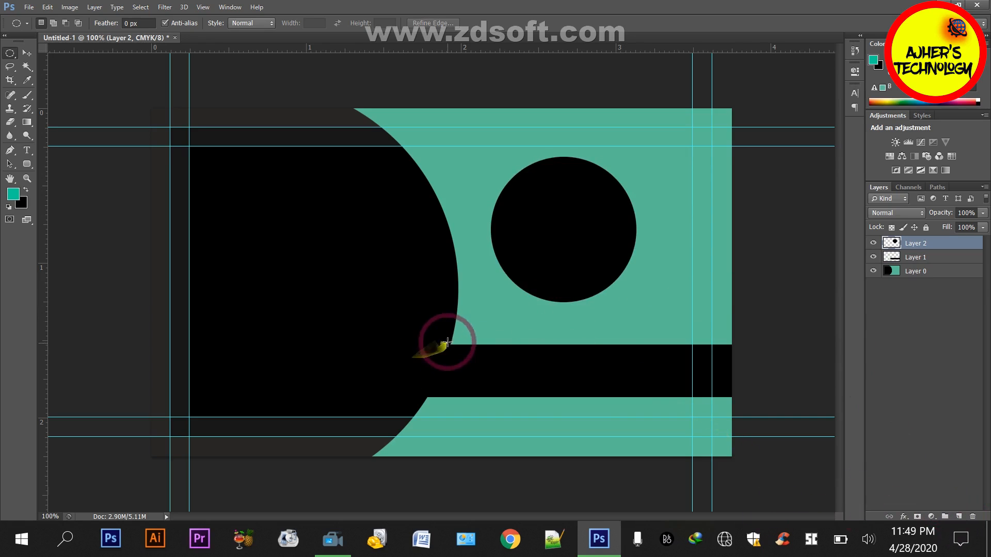
Select the teal rectangle above the band, centre the black circle within it vertically and horizontally, and deselect
left_click_drag(451, 344, 680, 203)
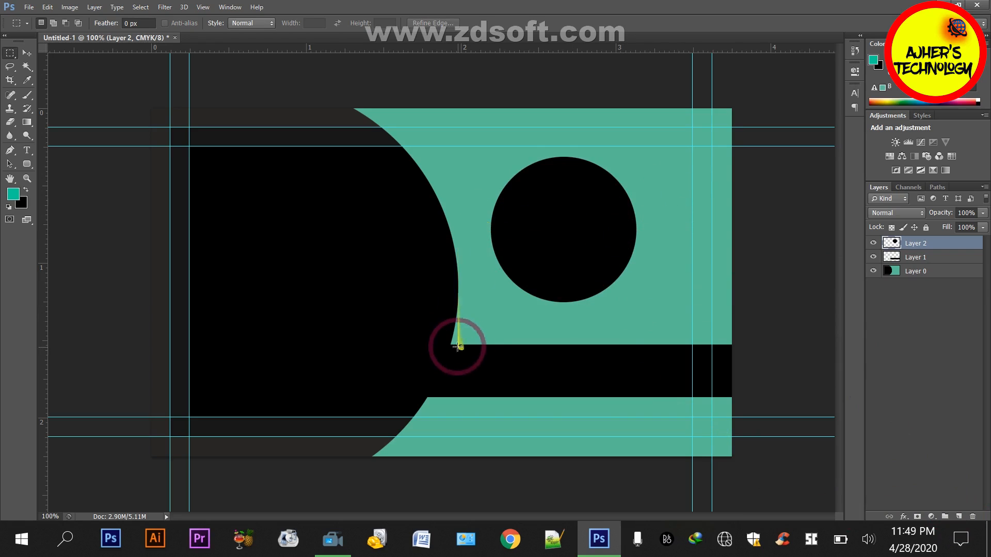
left_click_drag(452, 341, 734, 105)
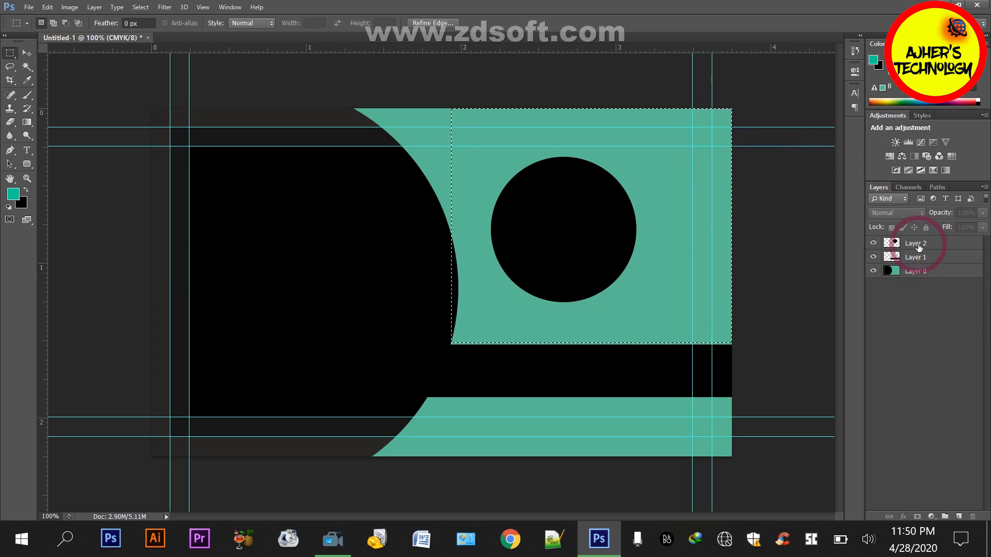
left_click(27, 53)
left_click(240, 22)
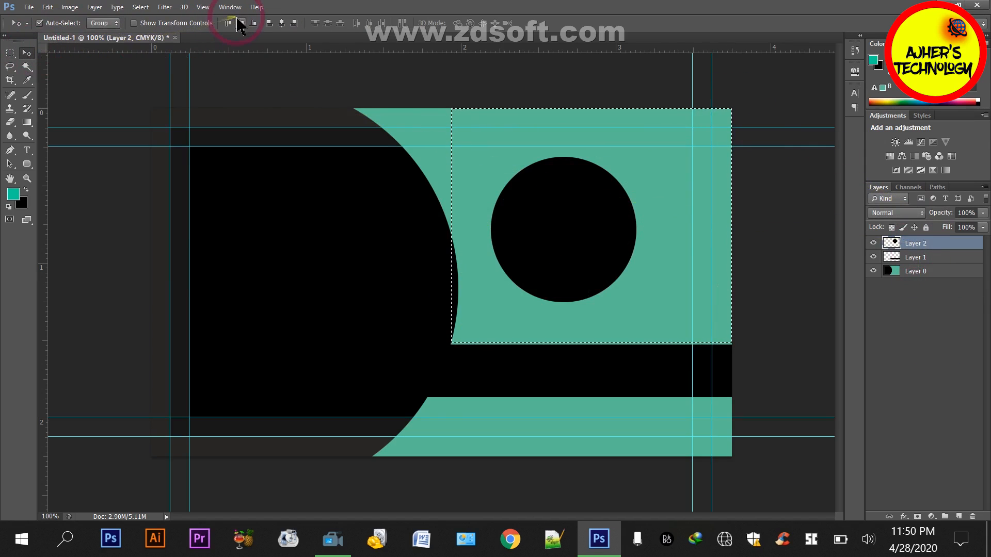
left_click(281, 23)
key("ctrl+d")
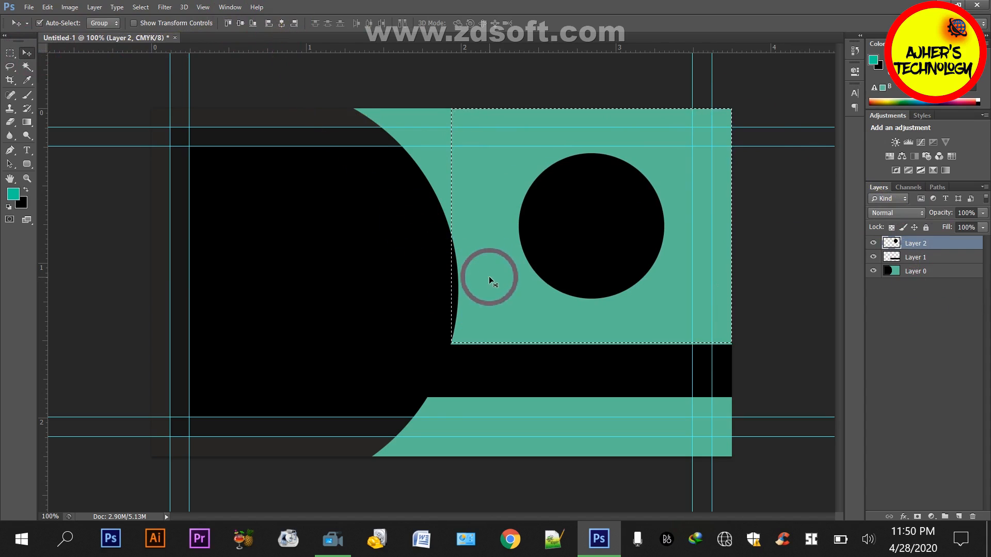
Open the image Ajher Technology full final logo.png from the Pictures folder
key("ctrl+o")
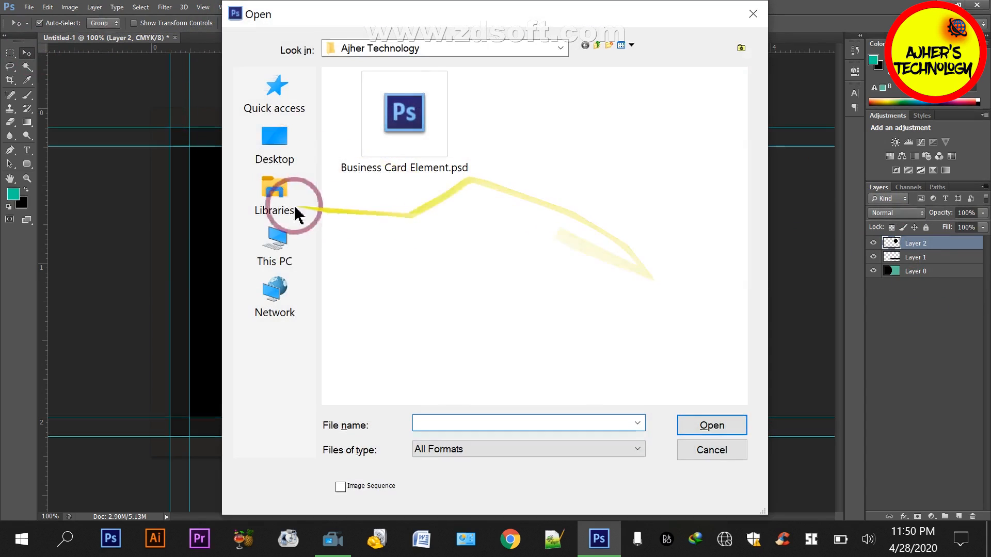
left_click(274, 150)
double_click(424, 248)
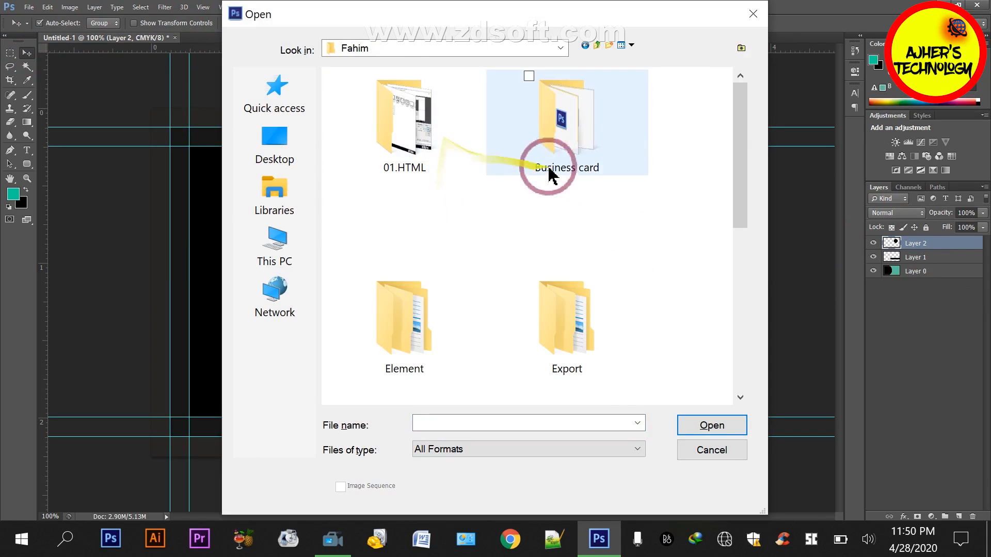
double_click(436, 343)
double_click(413, 111)
double_click(403, 314)
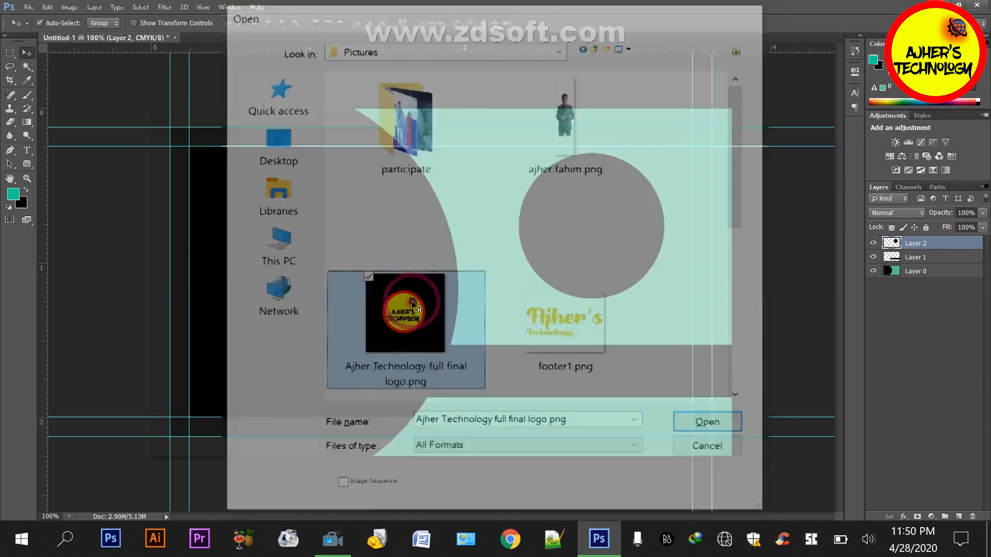
Bring the logo into the card document over the black circle and scale it proportionally to about 70%
left_click_drag(357, 230, 585, 232)
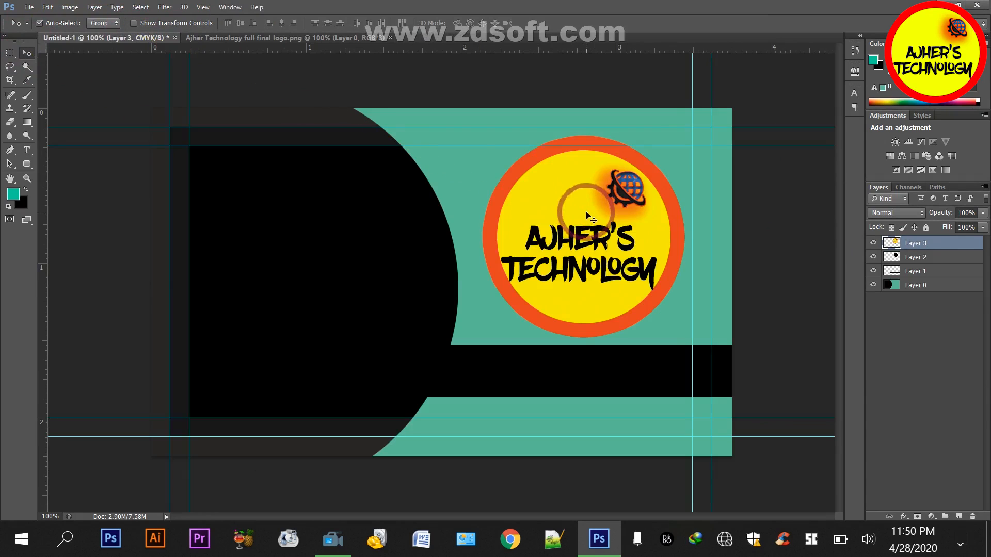
key("ctrl+t")
left_click_drag(684, 136, 652, 162)
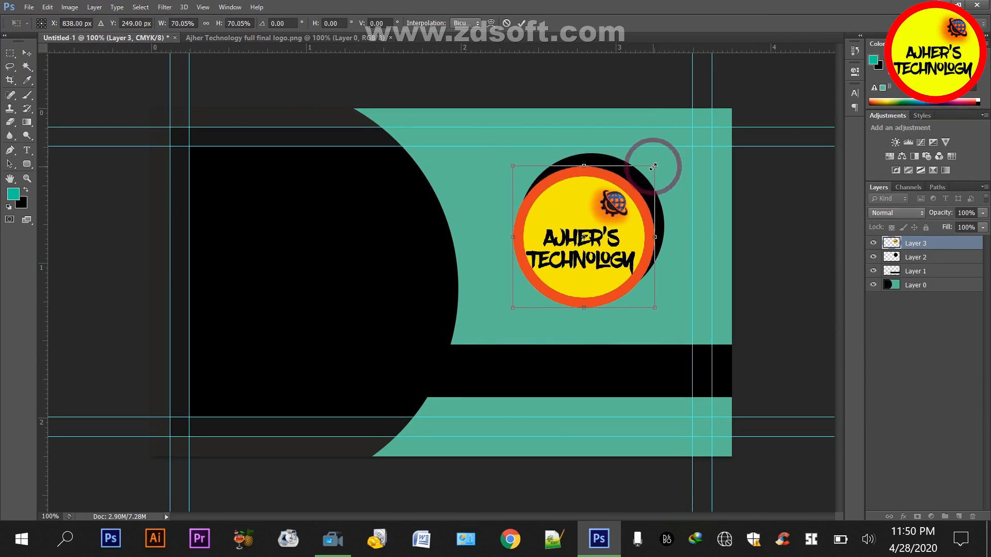
key("Return")
Nudge the logo right and up until it is centred on the black circle
key("Right")
key("Right")
key("Right")
key("Right")
key("Right")
key("Right")
key("Right")
key("Right")
key("Right")
key("Right")
key("Right")
key("Right")
key("Right")
key("Right")
key("Right")
key("Right")
key("Right")
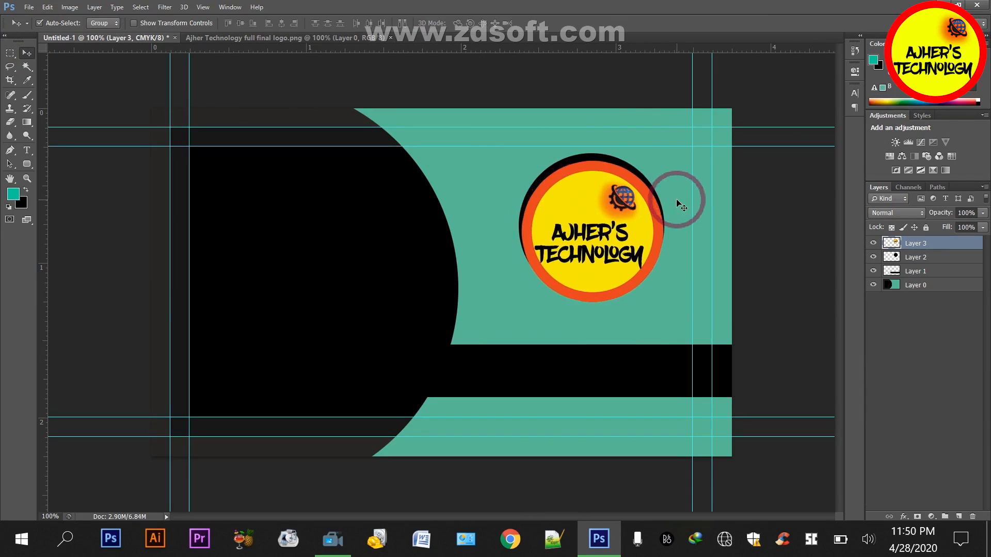
key("Up")
key("Up")
key("Up")
key("Up")
key("Up")
key("Up")
key("Up")
key("Up")
key("Up")
key("Up")
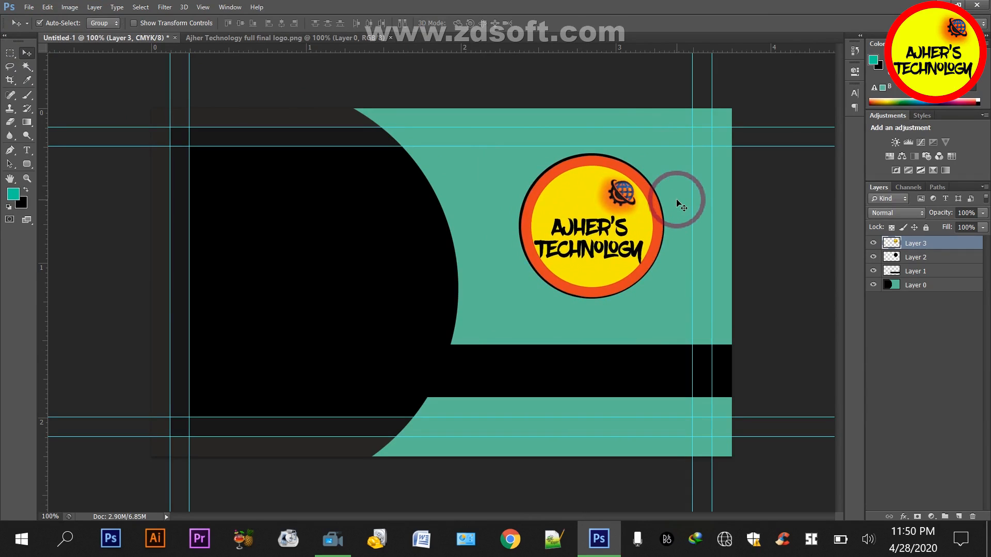
Group Layer 0, Layer 1 and Layer 2 and name the group All Shape
left_click(950, 361)
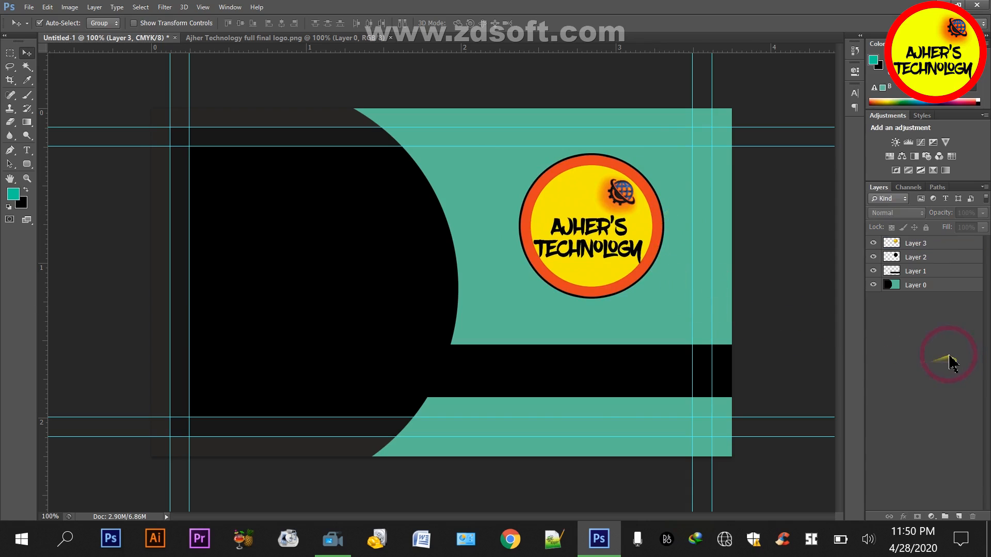
left_click(885, 262)
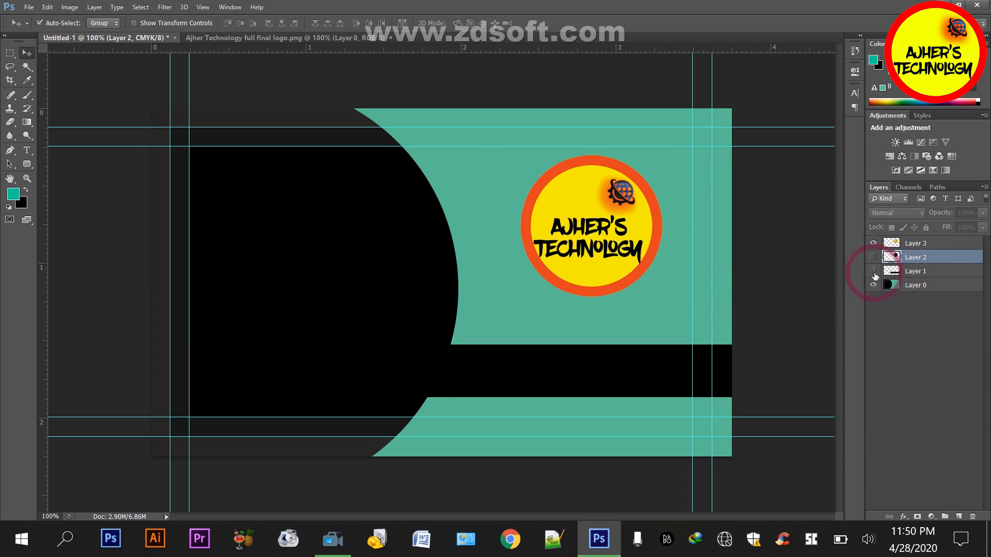
left_click(873, 260)
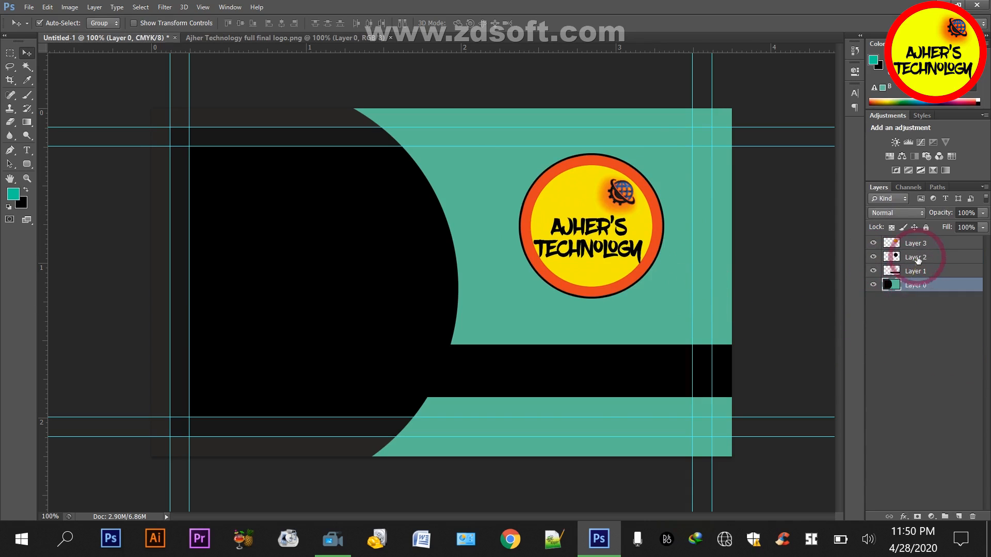
left_click(916, 288, "shift")
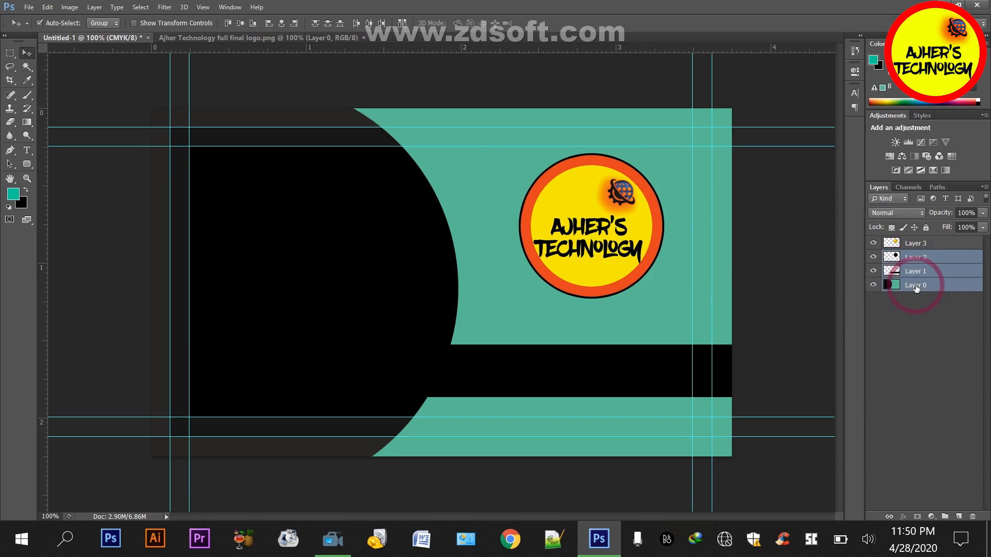
key("ctrl+g")
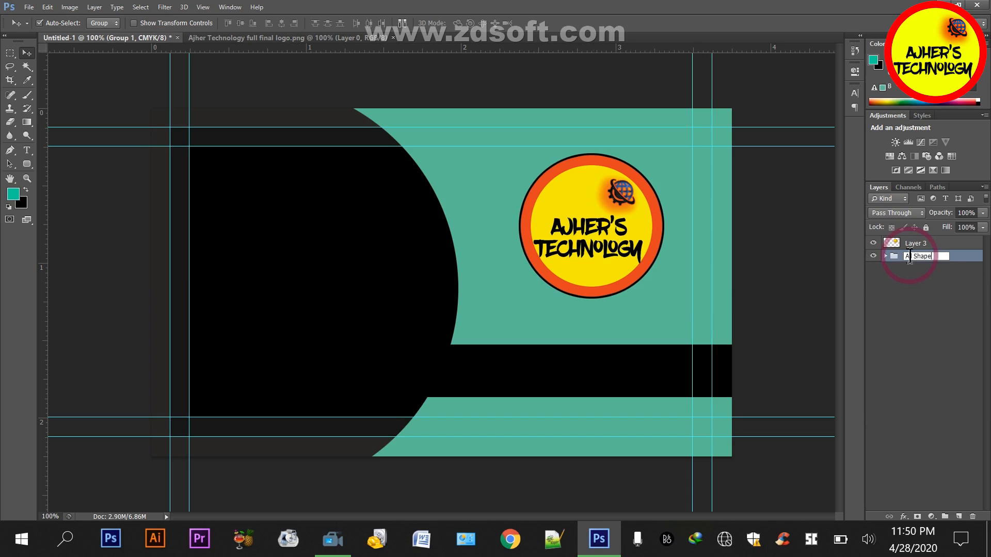
left_click(963, 345)
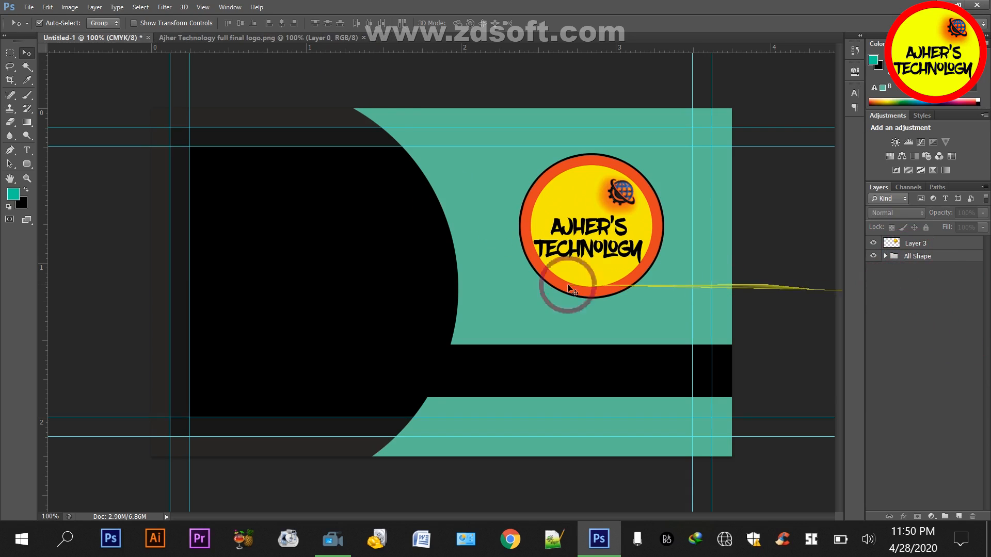
Close the logo image document
left_click(333, 37)
left_click(363, 37)
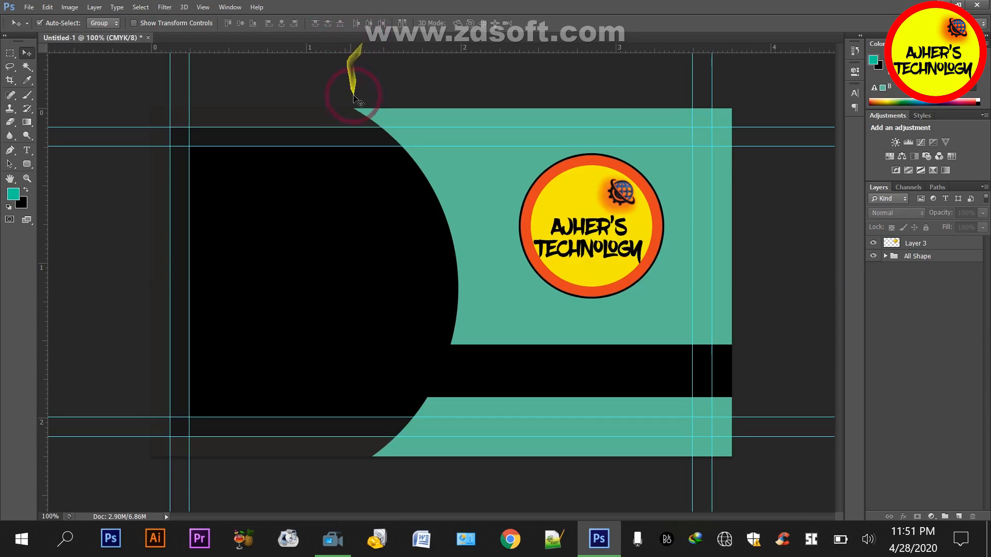
key("ctrl+o")
left_click(279, 155)
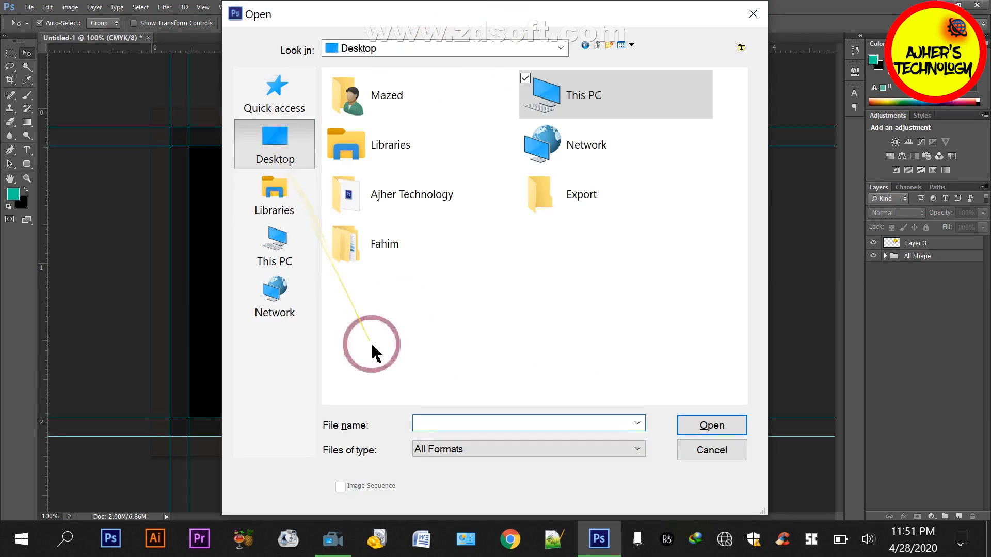
double_click(398, 246)
scroll(522, 248, "down", 2)
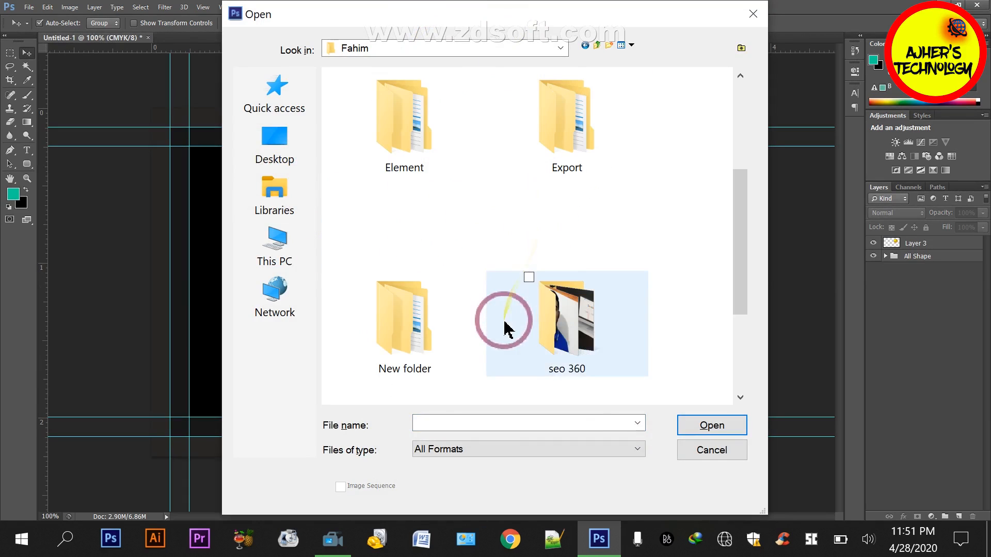
double_click(416, 354)
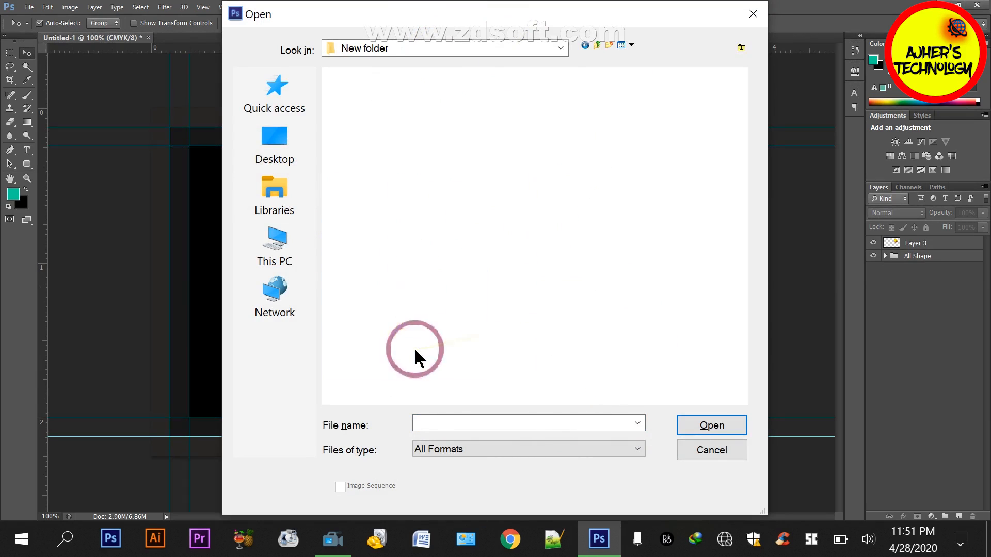
key("BackSpace")
key("BackSpace")
double_click(584, 194)
key("BackSpace")
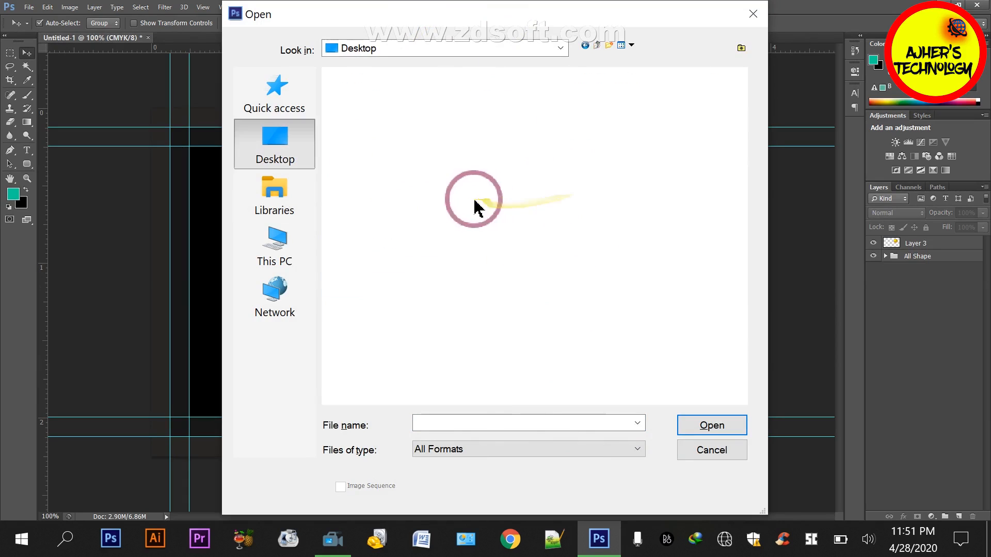
left_click(431, 198)
double_click(431, 199)
left_click(717, 449)
left_click(652, 445)
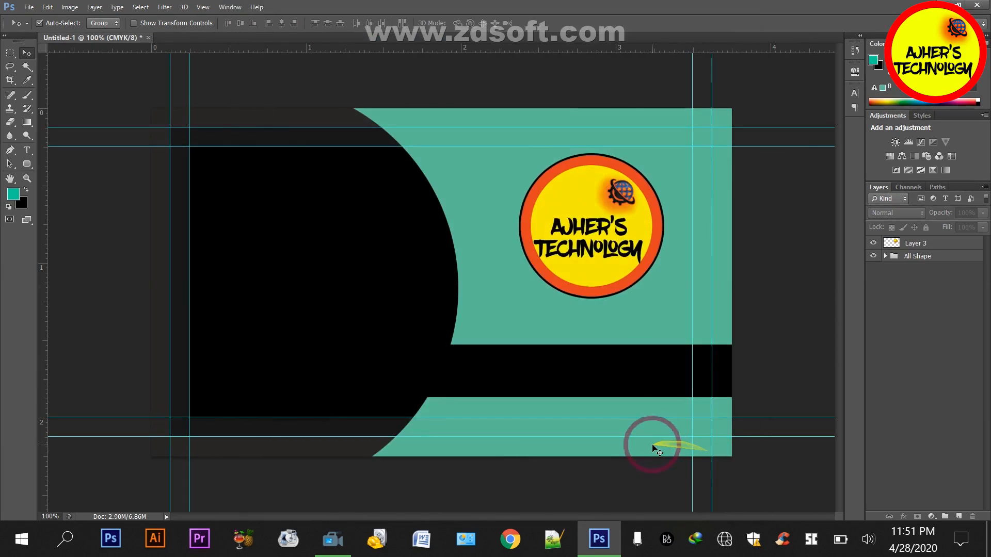
Open Business Card Element.psd from the Ajher Technology folder on the Desktop
key("ctrl+o")
left_click(275, 145)
double_click(420, 195)
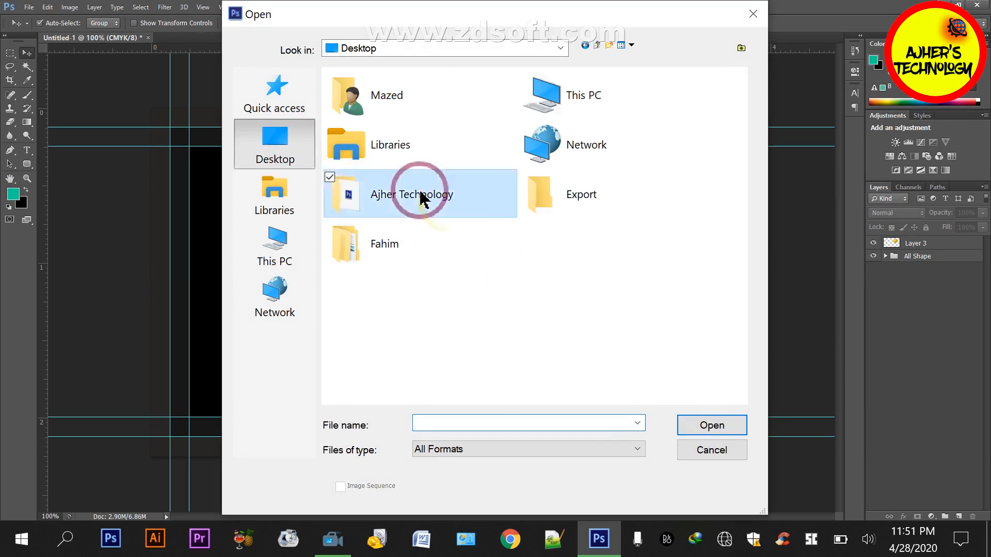
left_click(422, 97)
left_click(704, 425)
Bring the teal circle into the card document on the black area, scale it down proportionally, and nudge it right
left_click(26, 54)
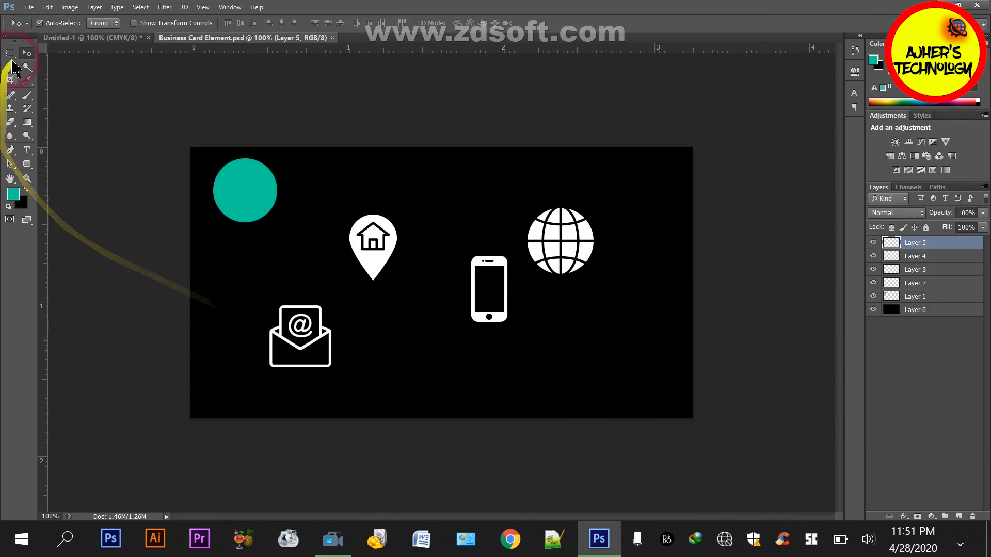
left_click_drag(242, 192, 242, 292)
key("ctrl+t")
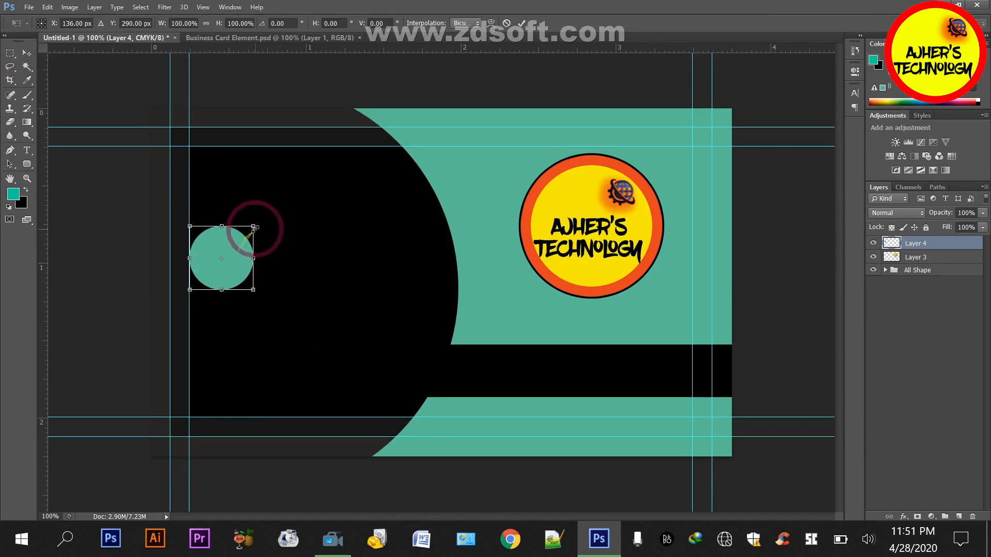
left_click_drag(253, 226, 243, 239)
key("Return")
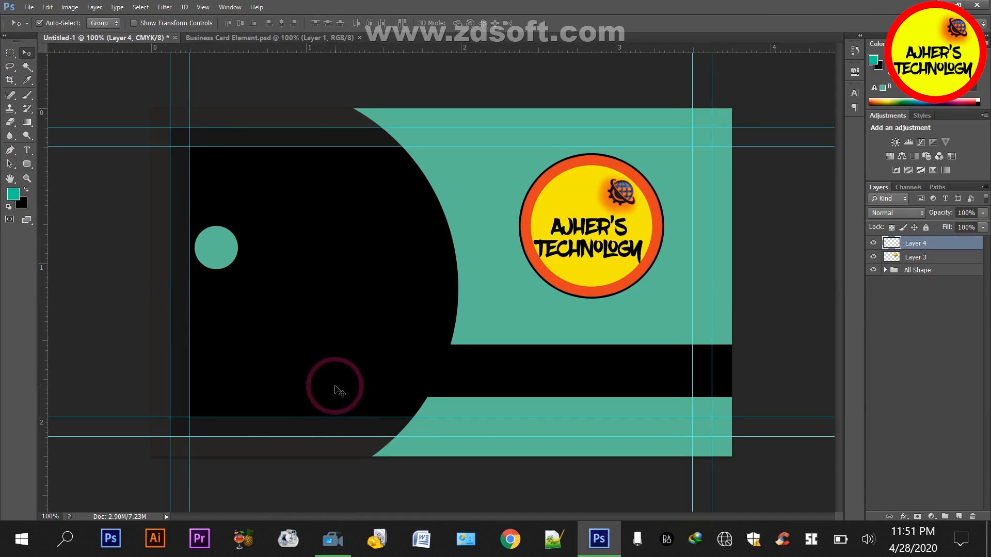
key("shift+Right")
Duplicate the teal circle layer twice and move the copies straight down to form an evenly spaced column of three
left_click_drag(936, 246, 956, 513)
left_click_drag(935, 248, 957, 515)
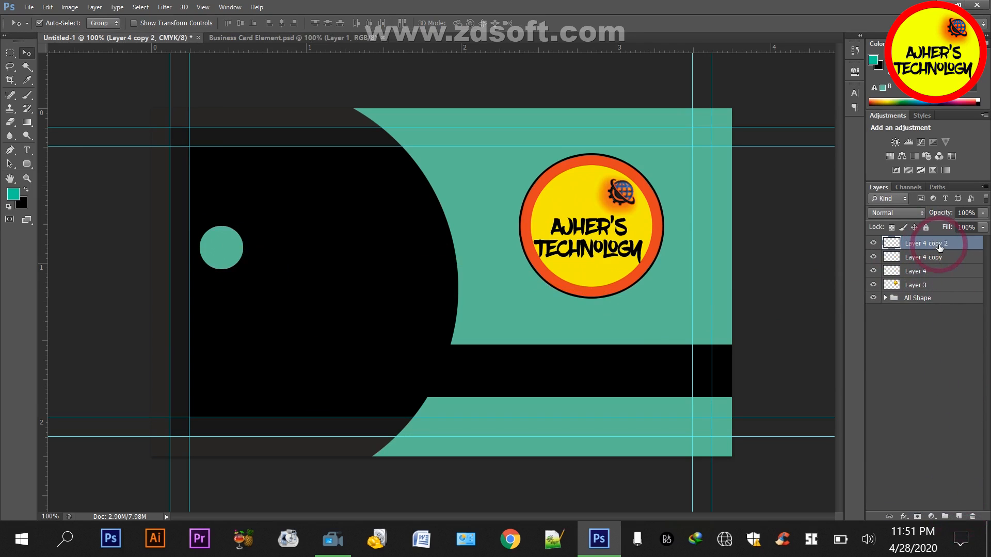
key("shift+Down")
key("shift+Down")
key("shift+Down")
key("shift+Down")
key("shift+Down")
key("shift+Down")
key("shift+Down")
key("shift+Down")
key("shift+Down")
key("shift+Down")
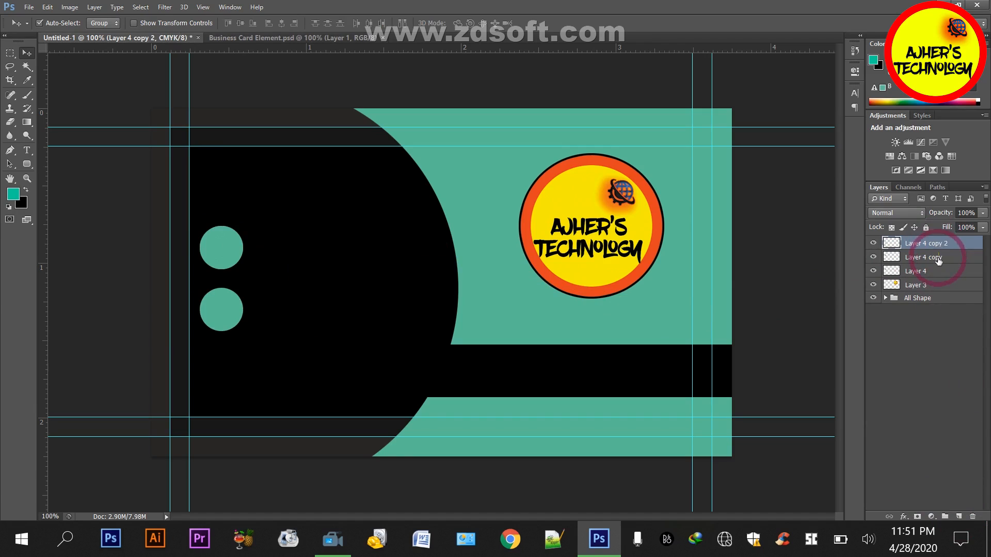
left_click(938, 260)
key("shift+Down")
key("shift+Down")
key("shift+Down")
key("shift+Down")
key("shift+Down")
key("shift+Down")
key("shift+Down")
key("shift+Down")
key("shift+Down")
key("shift+Down")
key("shift+Down")
key("shift+Down")
key("shift+Down")
key("shift+Down")
key("shift+Down")
key("shift+Down")
key("shift+Down")
key("shift+Down")
key("shift+Down")
key("shift+Down")
key("shift+Down")
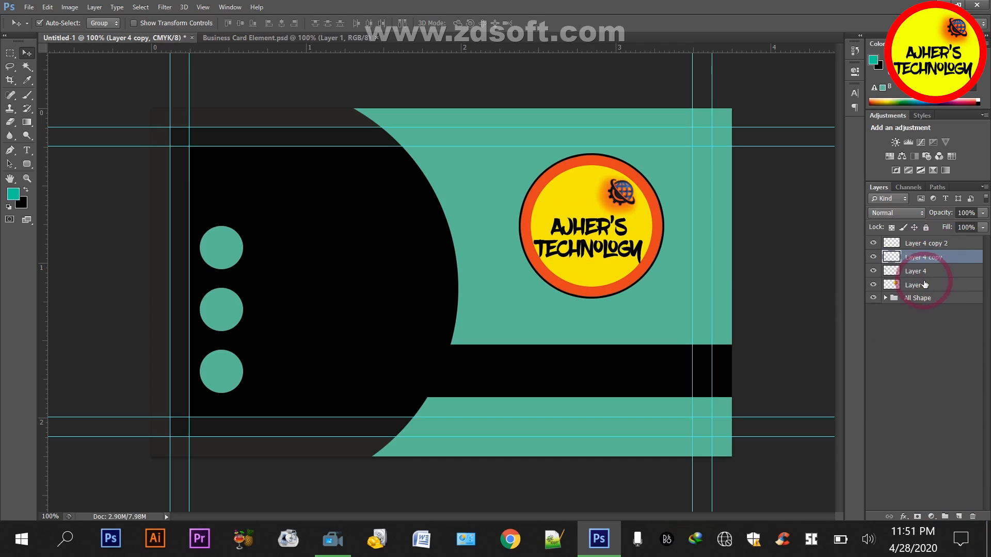
left_click(927, 243)
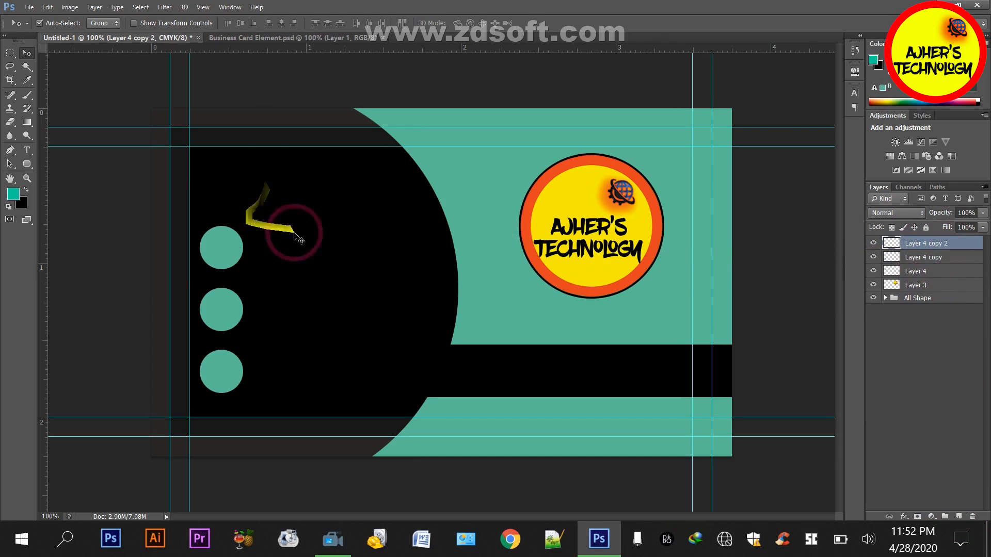
Undo the downward moves of the circle copies and the second duplication
key("ctrl+alt+z")
key("ctrl+alt+z")
key("ctrl+alt+z")
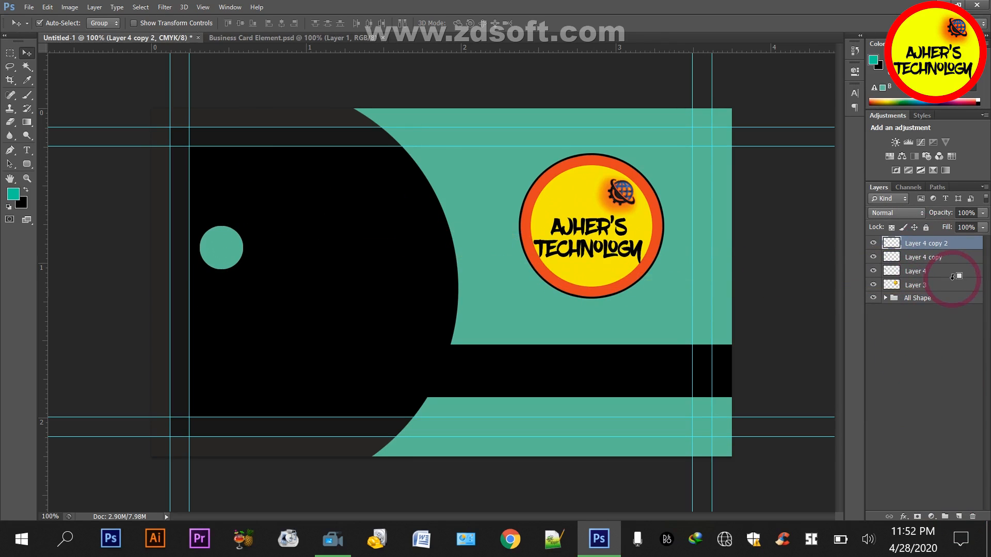
key("ctrl+alt+z")
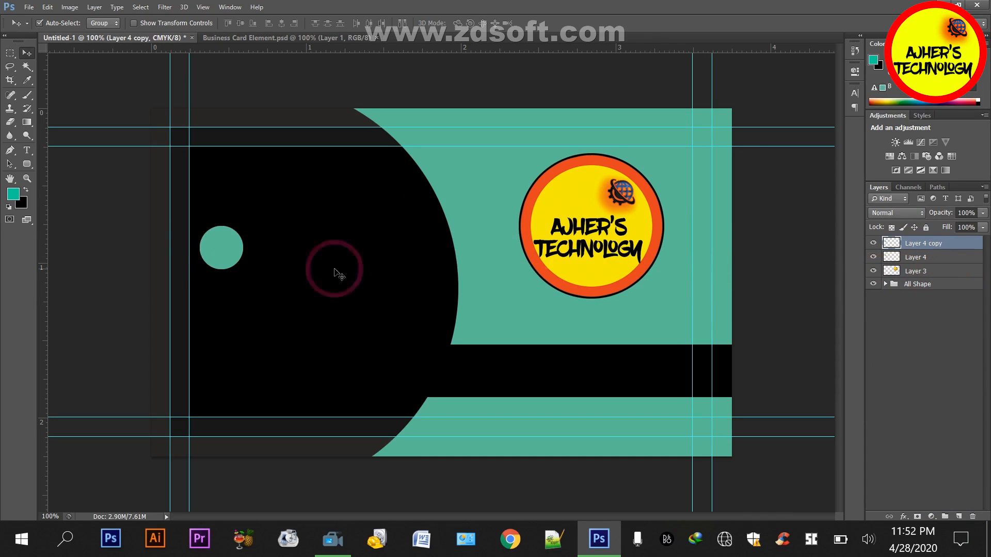
Scale the Layer 4 copy circle down slightly about its centre and delete the original Layer 4 circle
key("ctrl+t")
left_click_drag(243, 226, 237, 232)
key("Return")
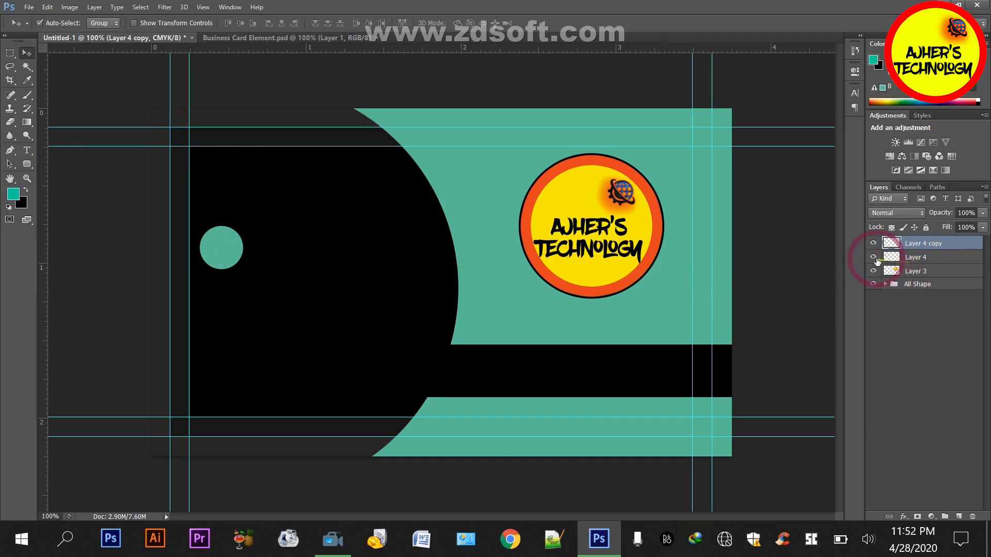
left_click(918, 257)
key("Delete")
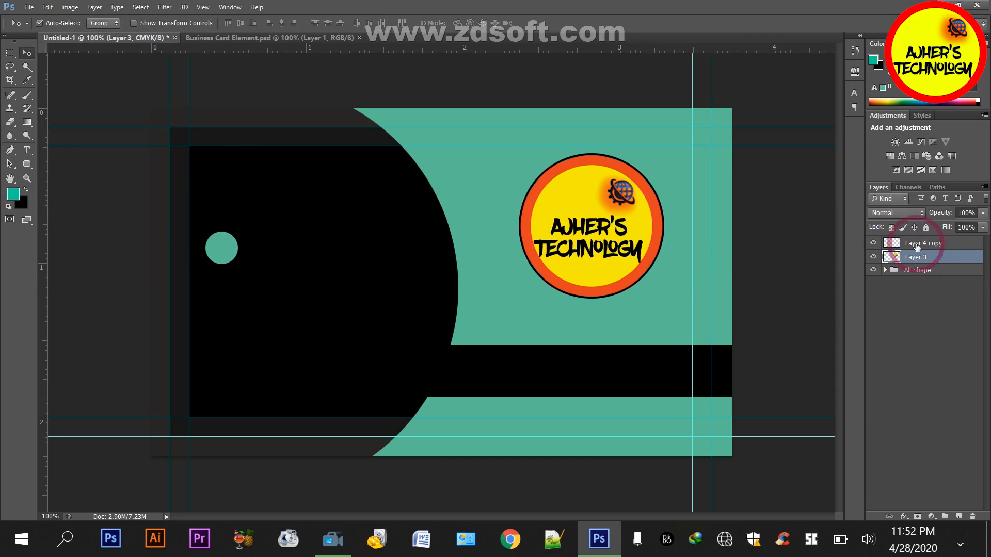
Shift the smaller circle slightly left, duplicate it twice, and space the copies evenly in a column below it
left_click(915, 245)
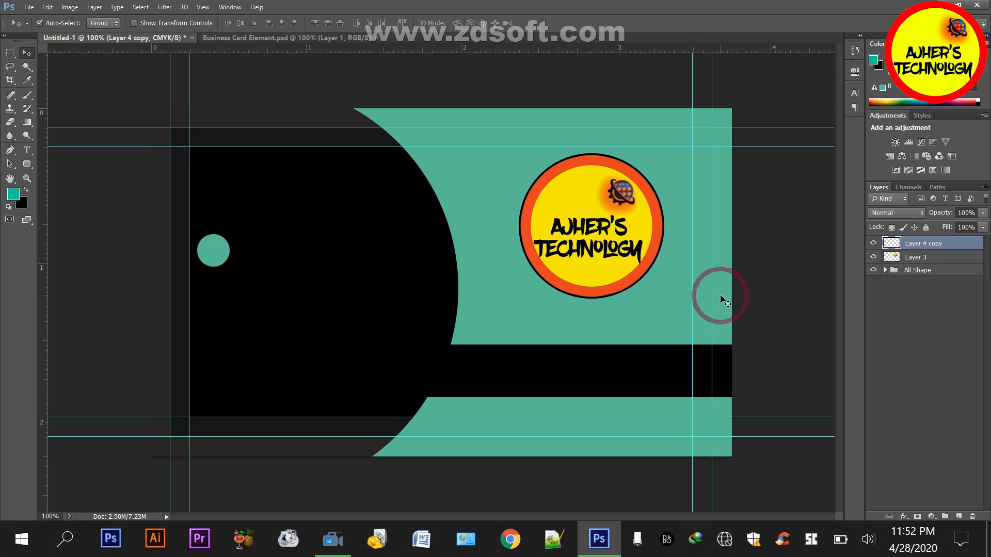
left_click_drag(929, 243, 959, 516)
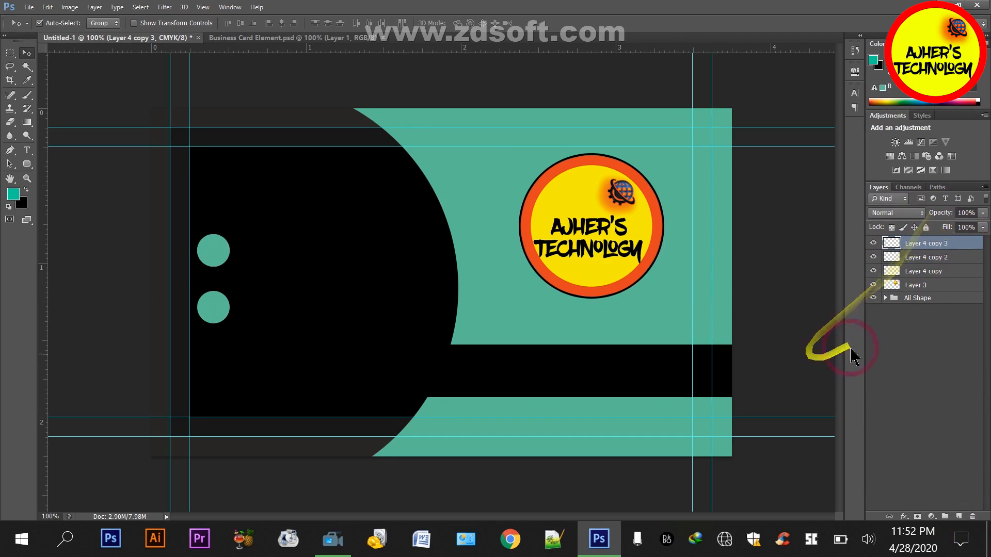
left_click(923, 259)
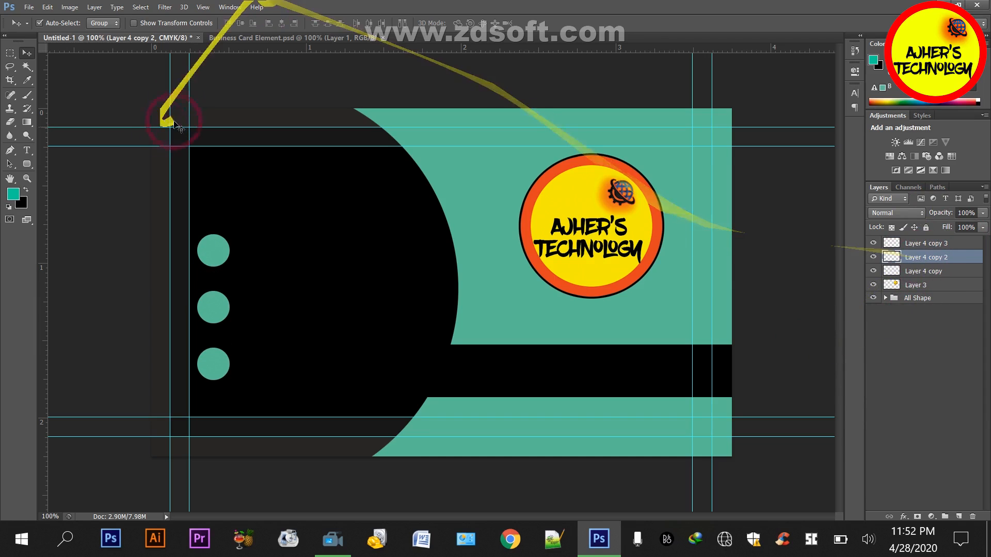
Bring the white location pin icon from Business Card Element.psd onto the lowest circle and scale it down to fit
left_click(227, 38)
left_click_drag(354, 221, 139, 85)
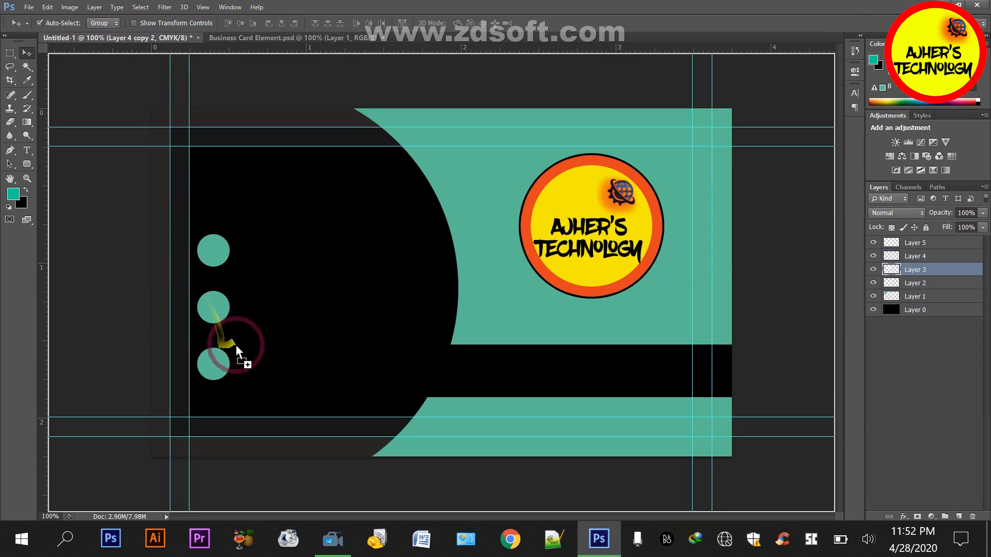
left_click_drag(236, 345, 233, 343)
key("ctrl+t")
left_click_drag(268, 310, 167, 385)
key("Return")
Enlarge the location pin icon to about 114% and nudge it right to centre it on its circle
left_click(234, 343, "ctrl")
left_click(236, 343, "ctrl")
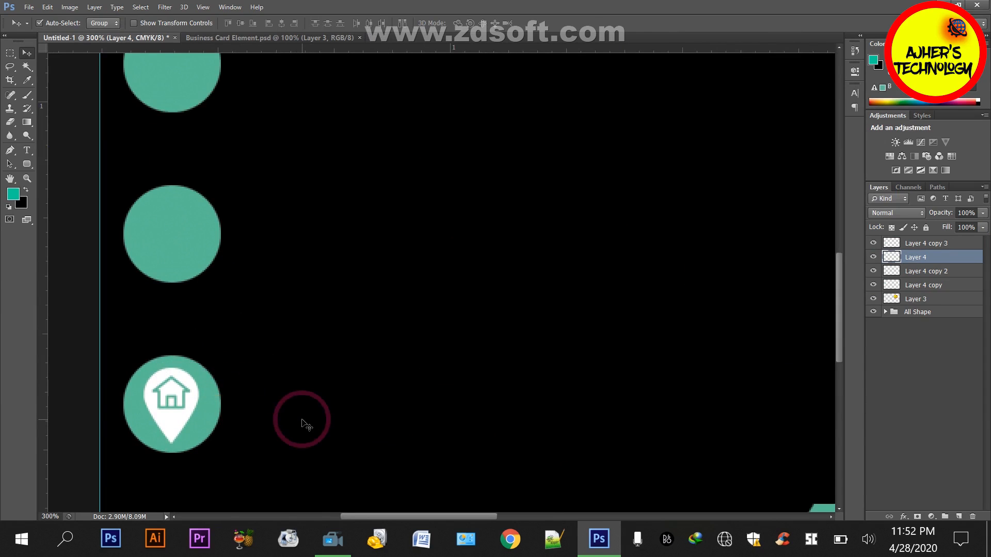
key("ctrl+t")
mouse_move(197, 371)
left_mouse_down()
mouse_move(198, 353)
mouse_move(202, 363)
left_mouse_up()
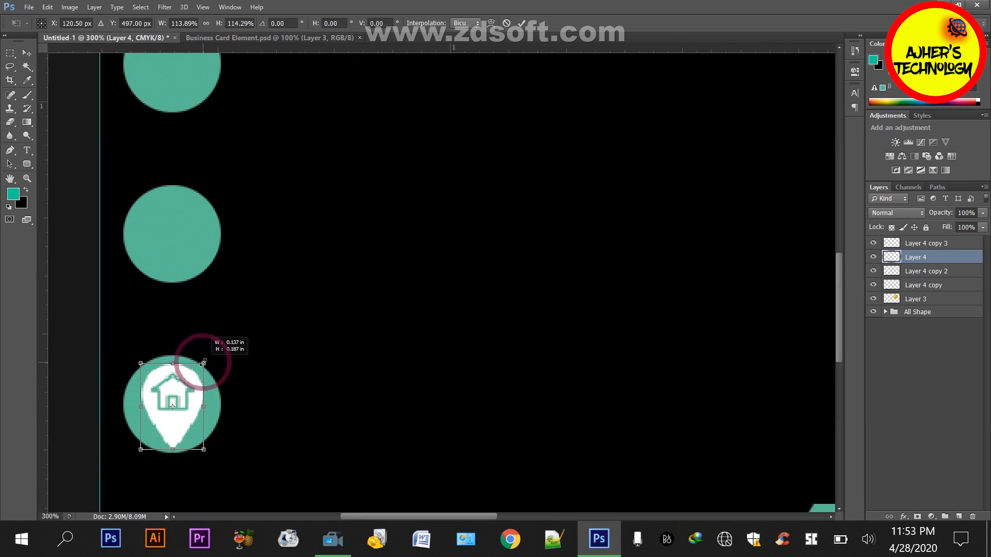
key("Return")
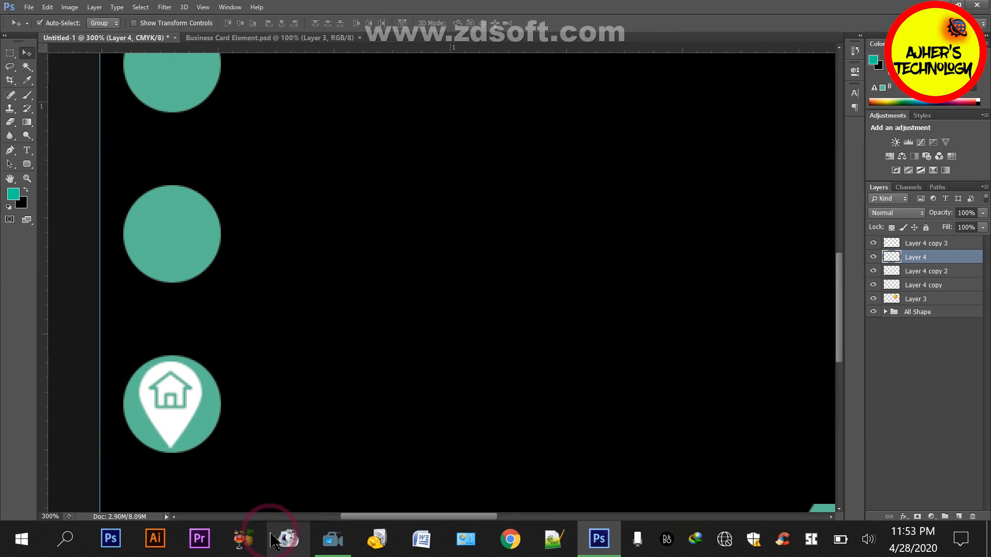
key("Right")
key("ctrl+minus")
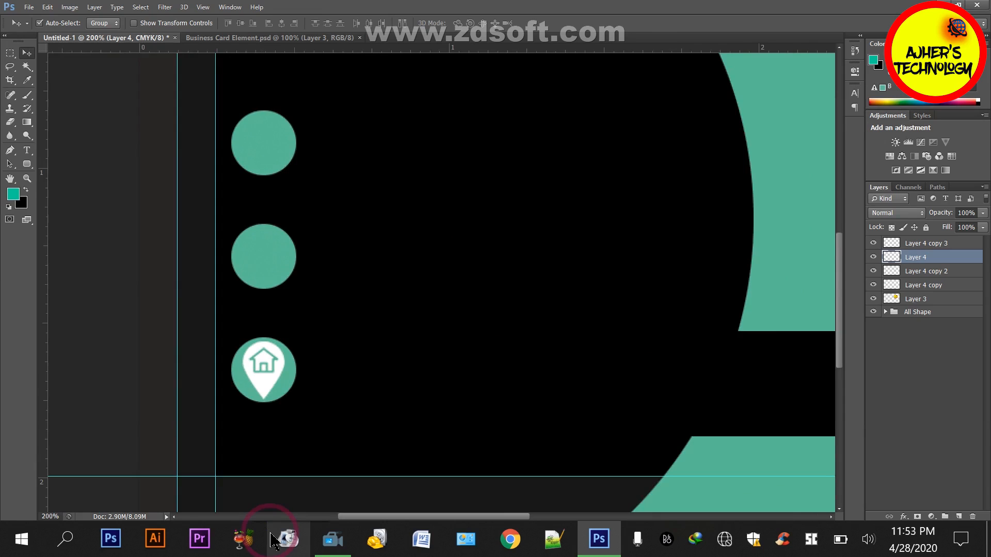
key("ctrl+minus")
key("ctrl+t")
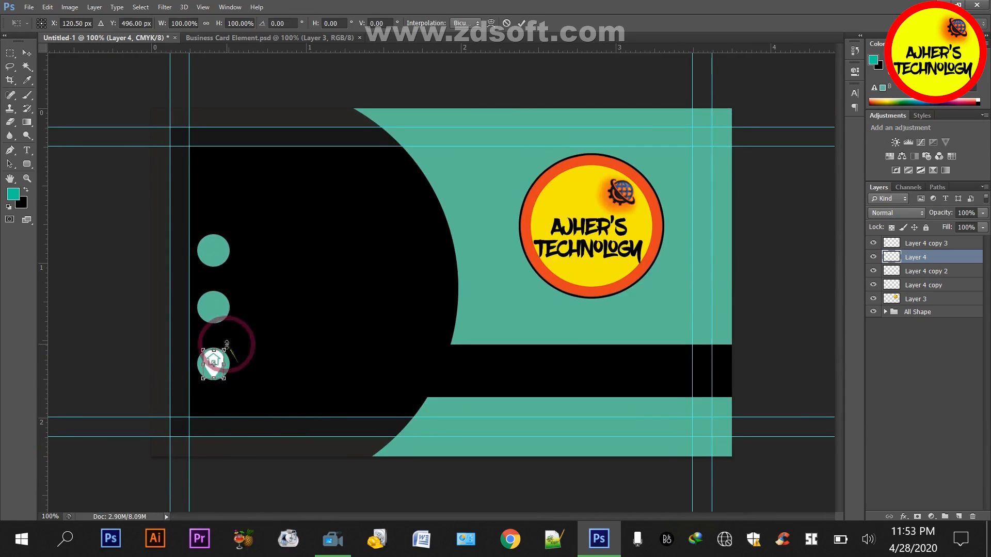
key("Return")
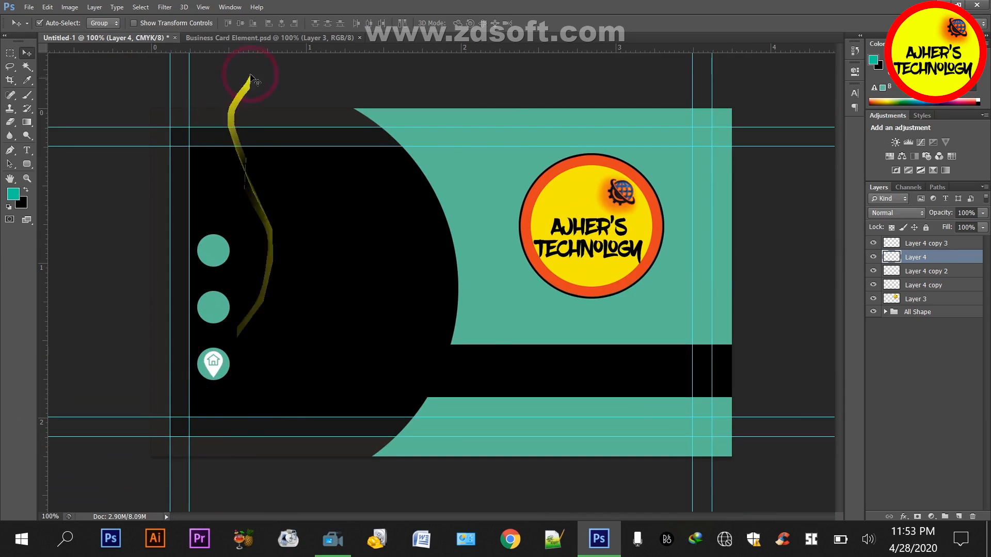
Bring the envelope icon from Business Card Element.psd onto the middle circle and scale it down to fit
left_click(254, 41)
left_click(283, 308)
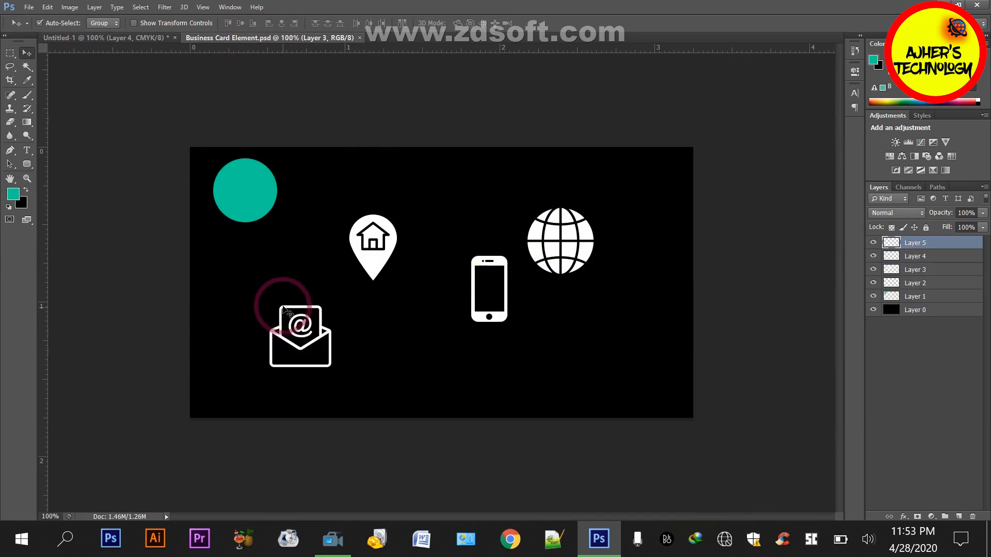
left_click_drag(283, 308, 312, 295)
key("ctrl+t")
key("Return")
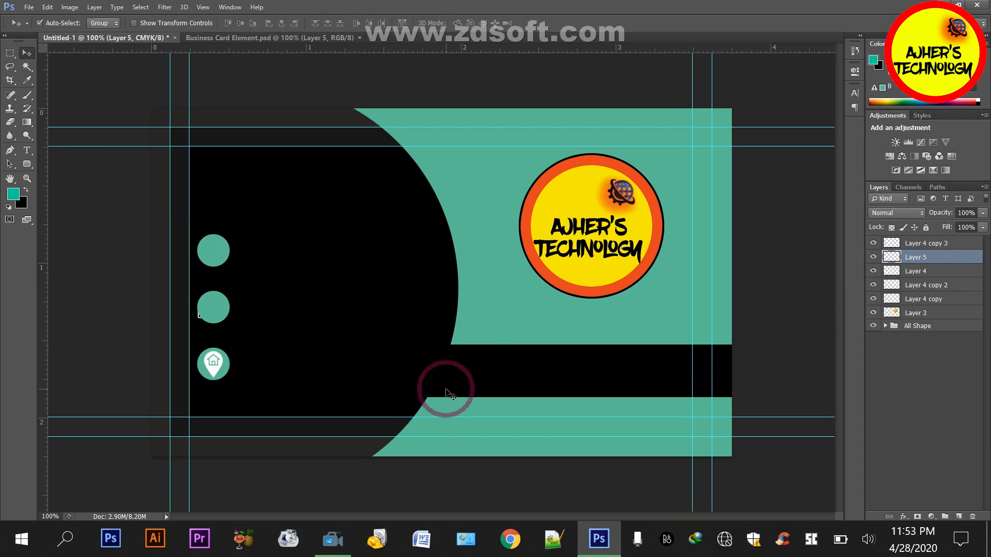
Raise the envelope layer above Layer 4 copy 3 and refine the icon's size within the middle circle
left_click_drag(951, 257, 950, 241)
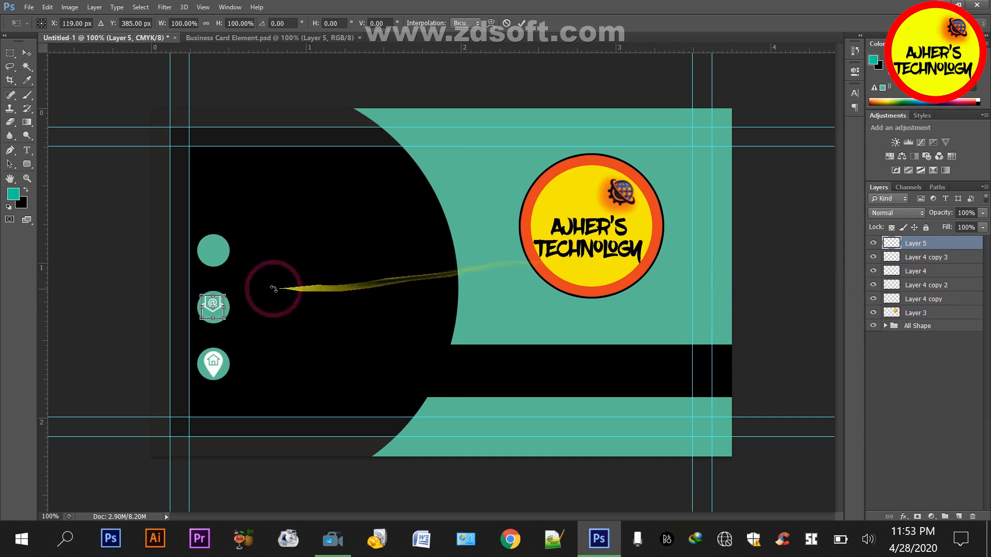
scroll(246, 303, "up", 2)
key("ctrl+t")
mouse_move(177, 278)
left_mouse_down()
mouse_move(169, 272)
mouse_move(172, 280)
left_mouse_up()
key("Return")
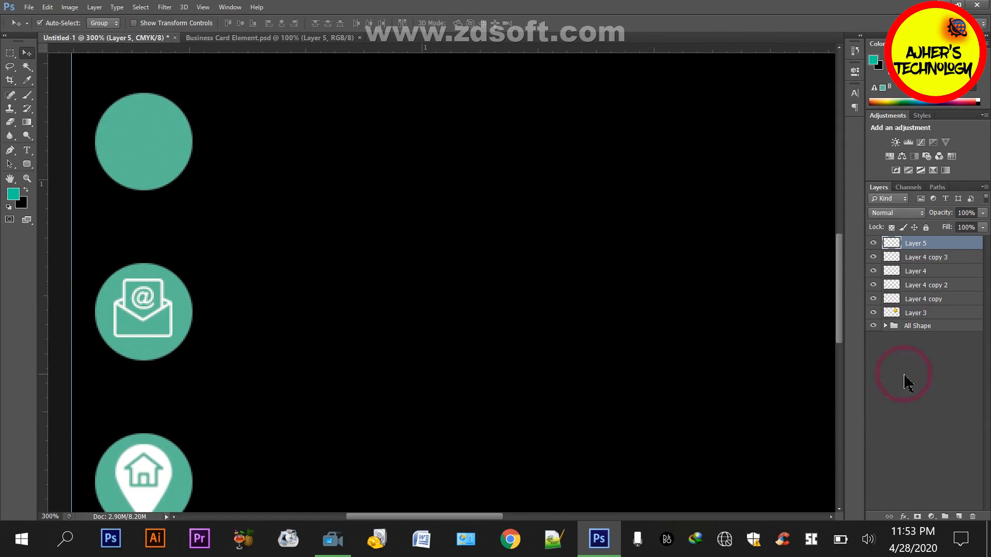
Bring the mobile phone icon from Business Card Element.psd onto the uppermost circle and scale it down to fit
left_click(288, 38)
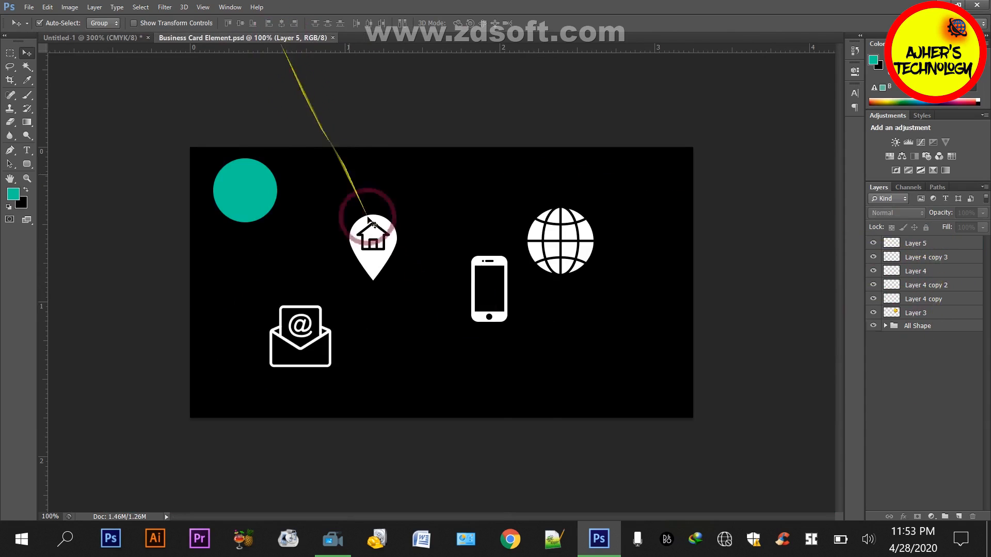
left_click_drag(500, 256, 151, 118)
key("ctrl+t")
key("Return")
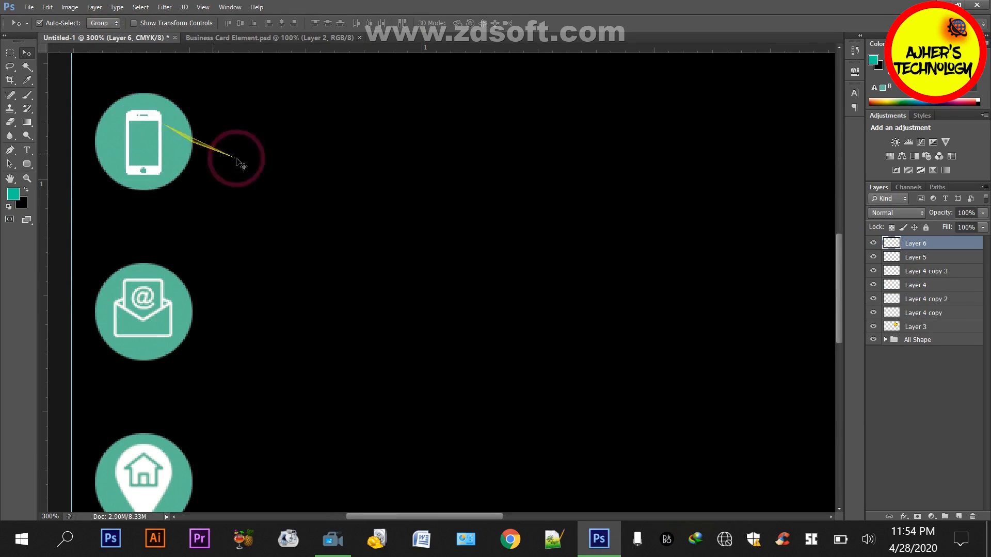
key("ctrl+minus")
key("ctrl+minus")
key("ctrl+minus")
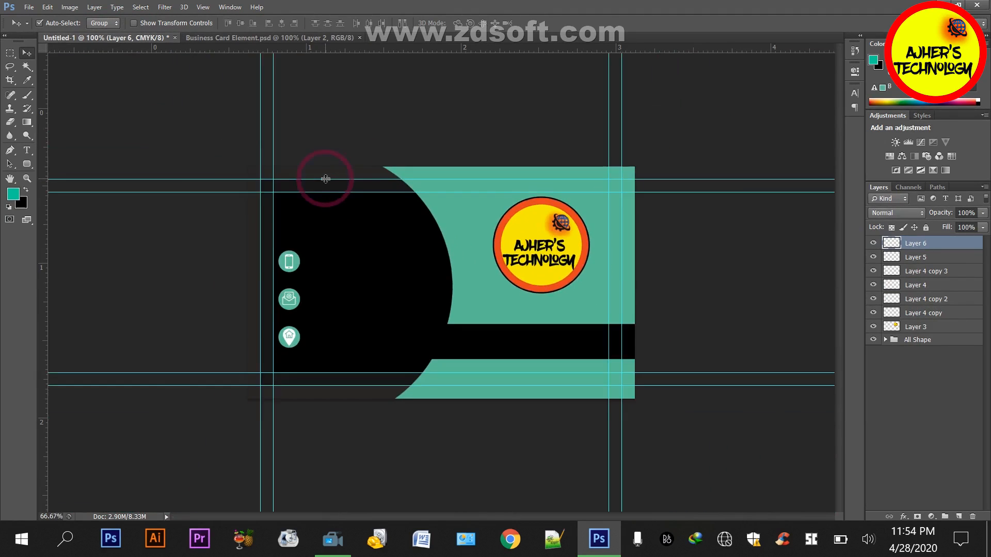
key("ctrl+plus")
key("ctrl+plus")
key("ctrl+minus")
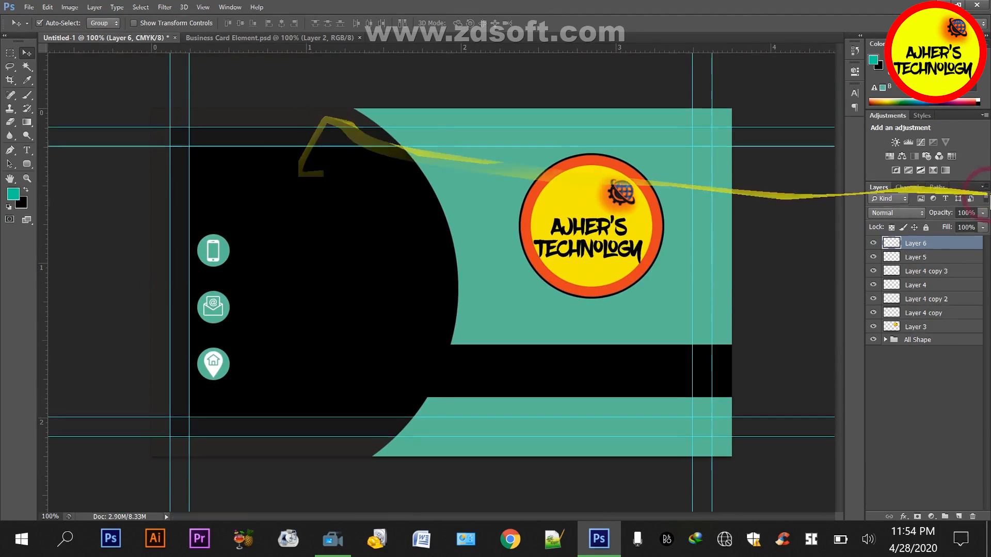
Group the phone, envelope and location pin layers (Layer 6, Layer 5, Layer 4) as "icon" and leave all three visible
left_click(872, 243)
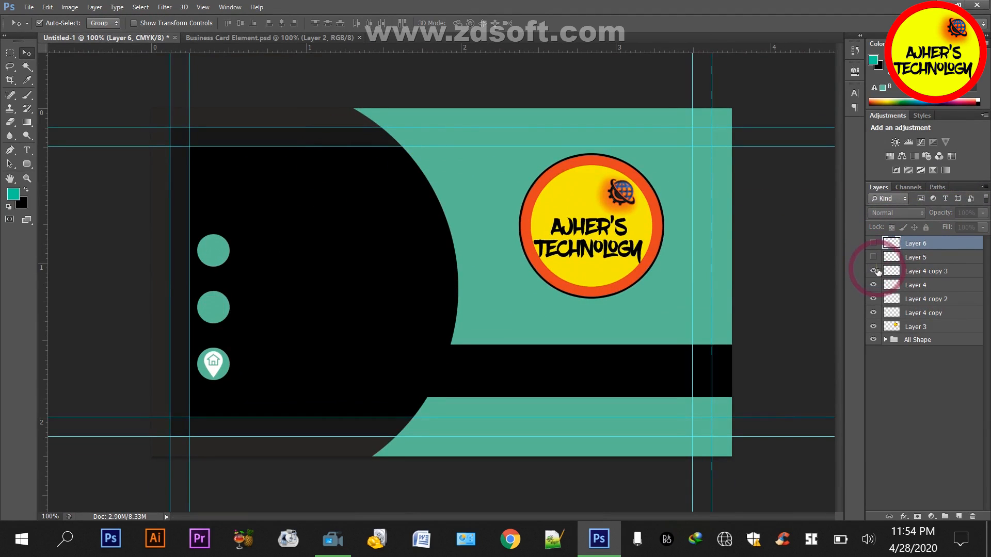
left_click(873, 271)
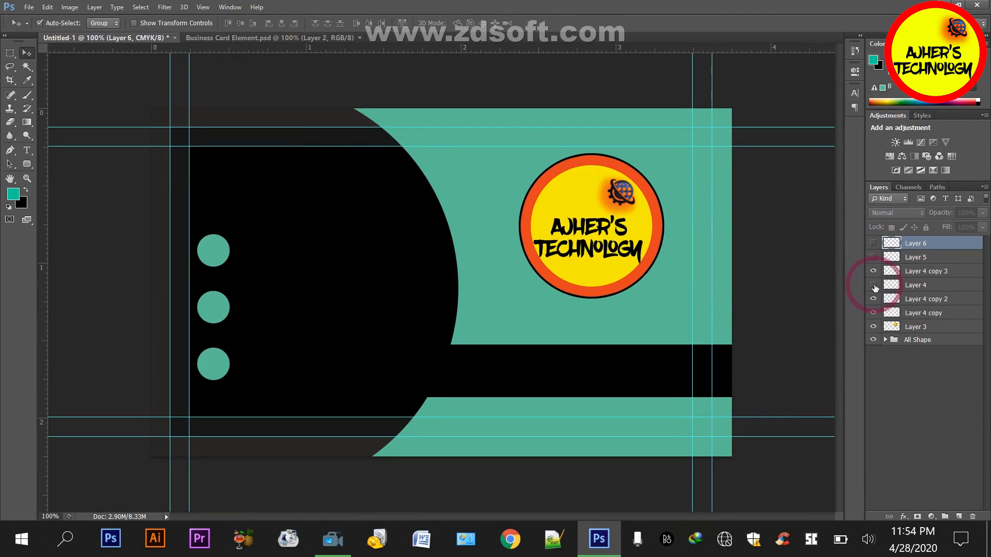
left_click(911, 257, "ctrl")
key("ctrl+g")
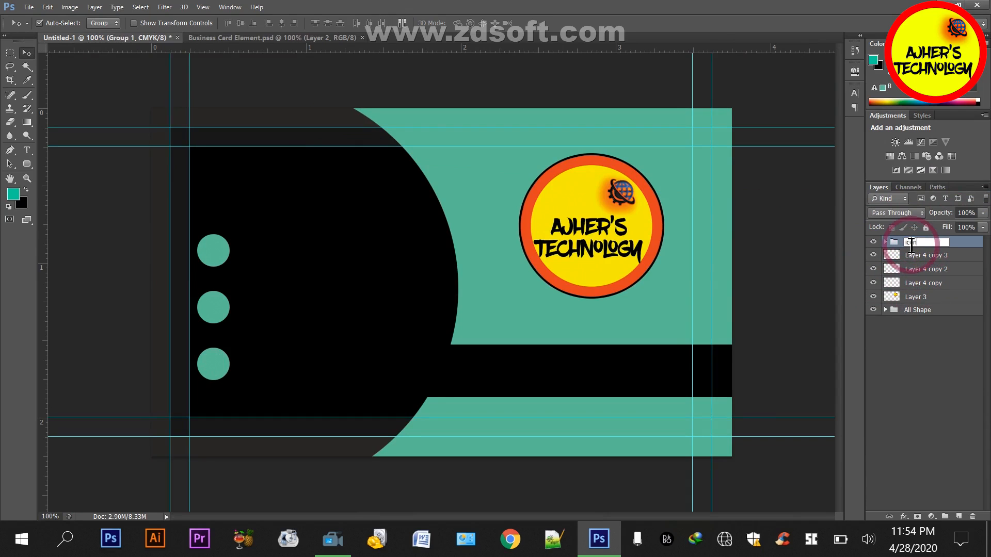
key("Return")
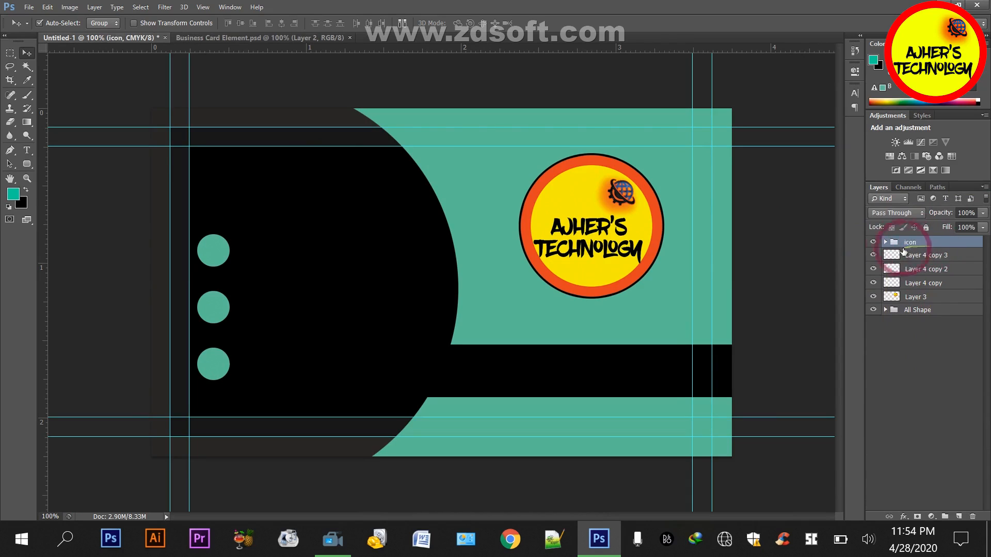
left_click(886, 242)
left_click(873, 269)
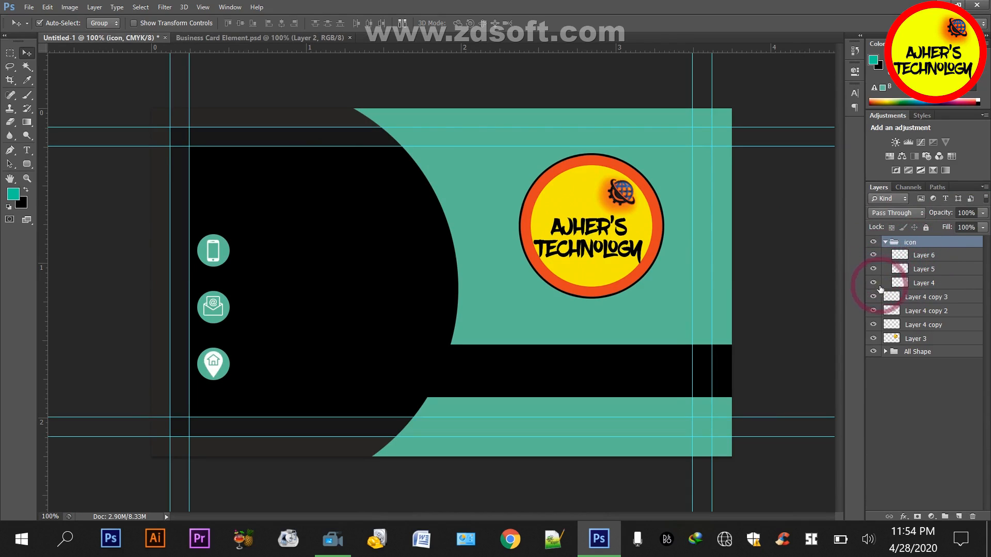
left_click(885, 242)
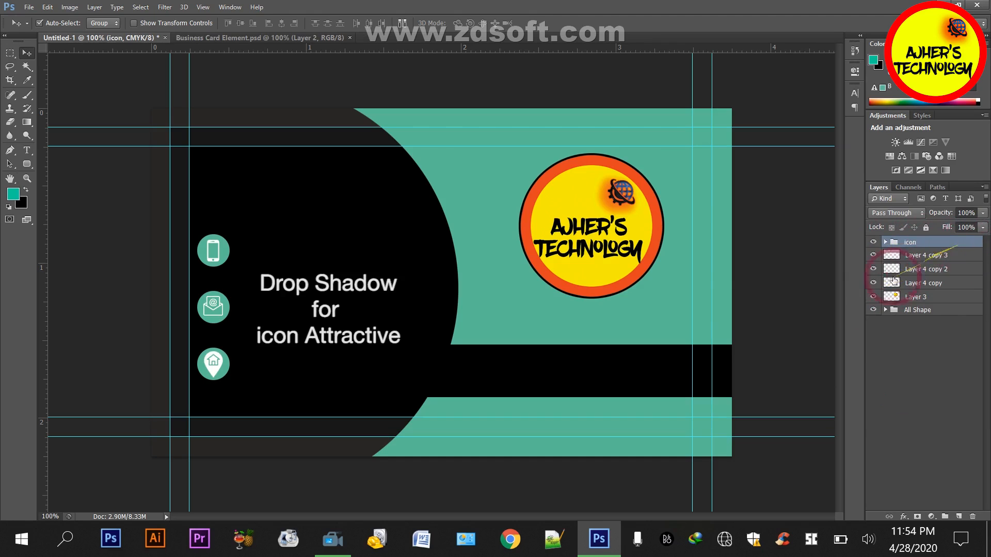
Apply a drop shadow to the icon group with opacity 100%, distance 0 px and size 10 px
double_click(969, 247)
left_click(648, 382)
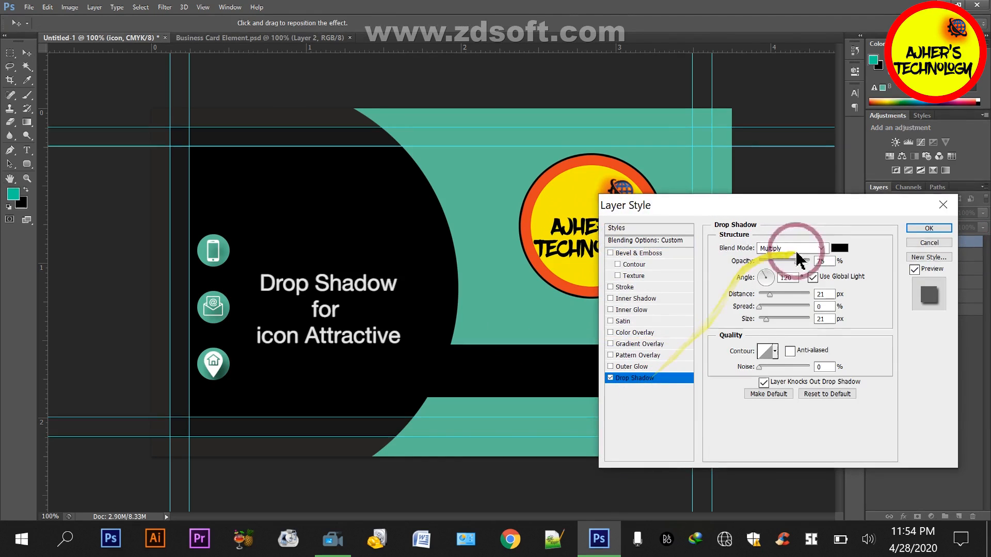
mouse_move(797, 261)
left_mouse_down()
mouse_move(851, 261)
mouse_move(805, 273)
mouse_move(797, 265)
left_mouse_up()
left_click(821, 295)
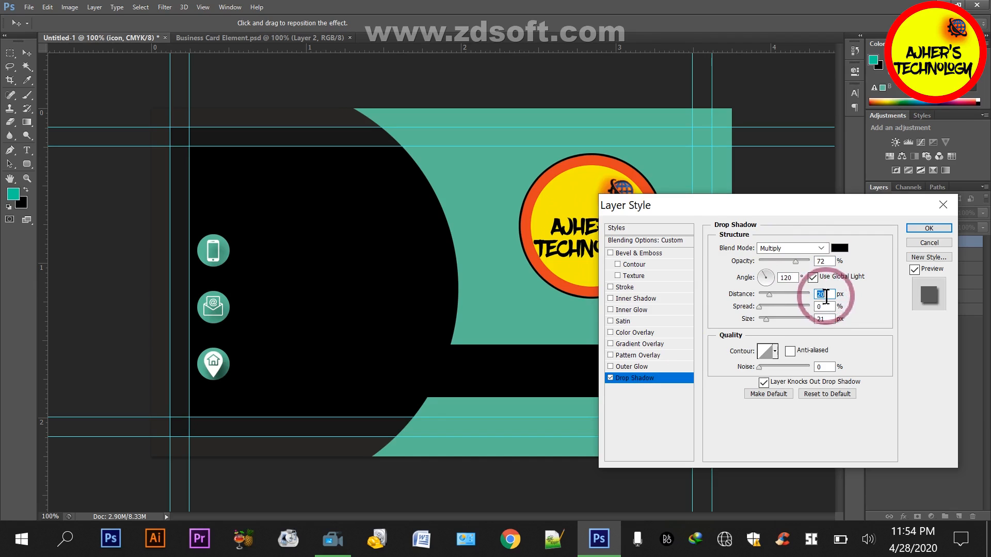
scroll(827, 296, "down", 4)
left_click_drag(797, 262, 849, 260)
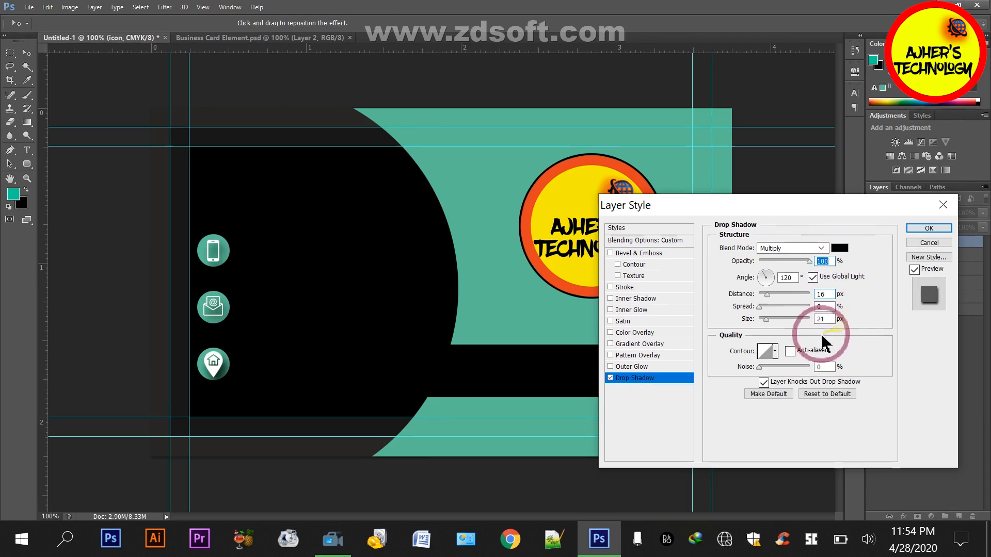
left_click(829, 295)
scroll(829, 296, "down", 13)
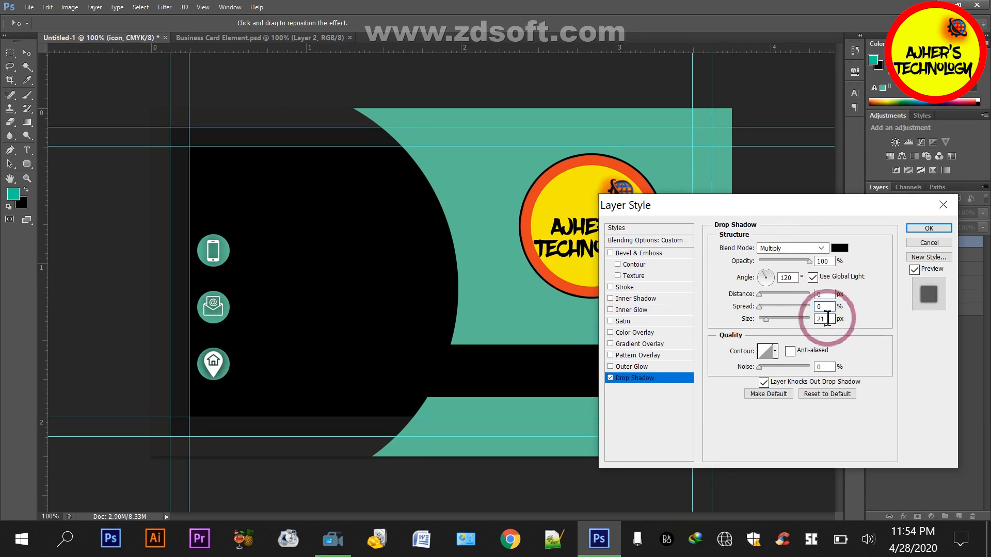
left_click(927, 228)
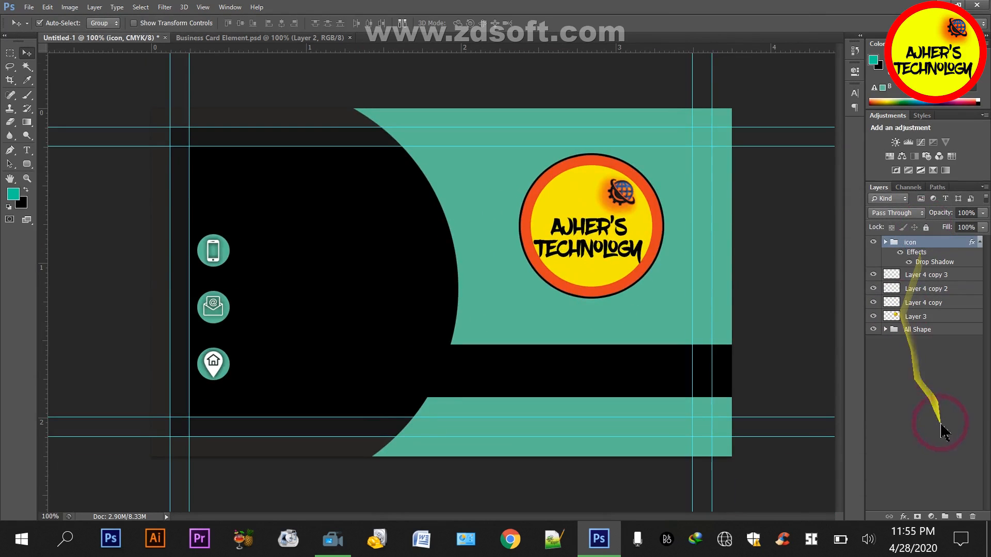
Group the three teal circle layers (Layer 4 copy, copy 2, copy 3) as "Icon Shape" and leave them all visible
left_click(922, 394)
left_click(919, 277)
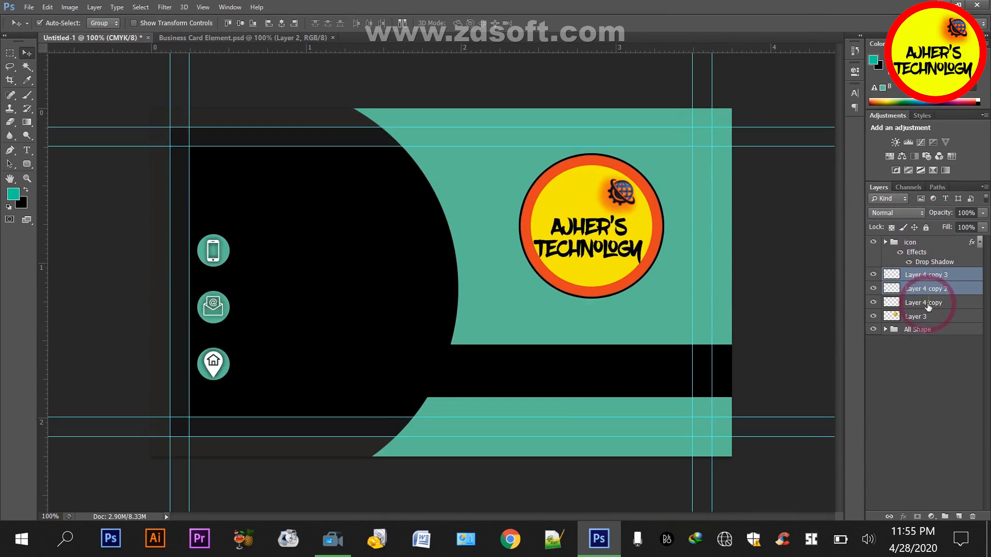
left_click(929, 303, "shift")
left_click_drag(874, 276, 873, 302)
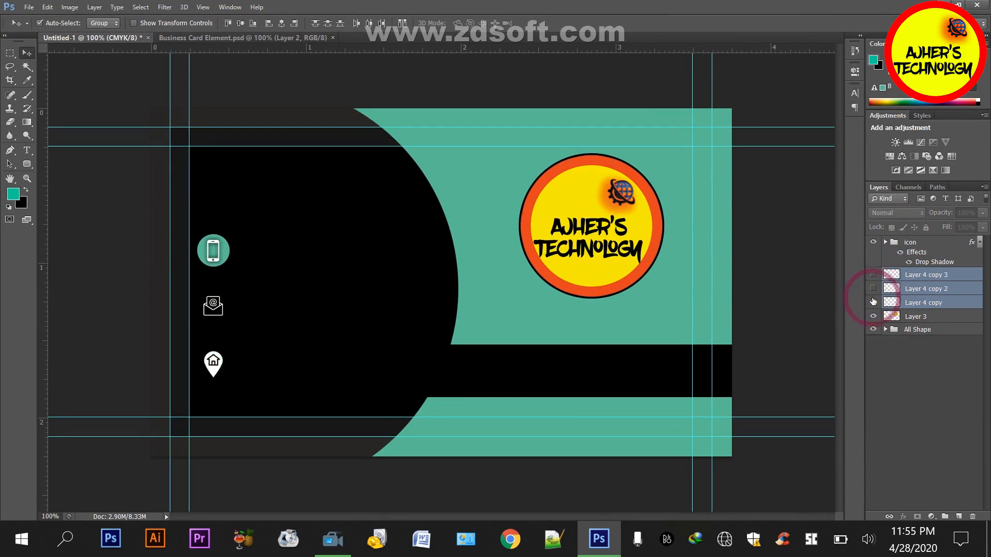
key("ctrl+g")
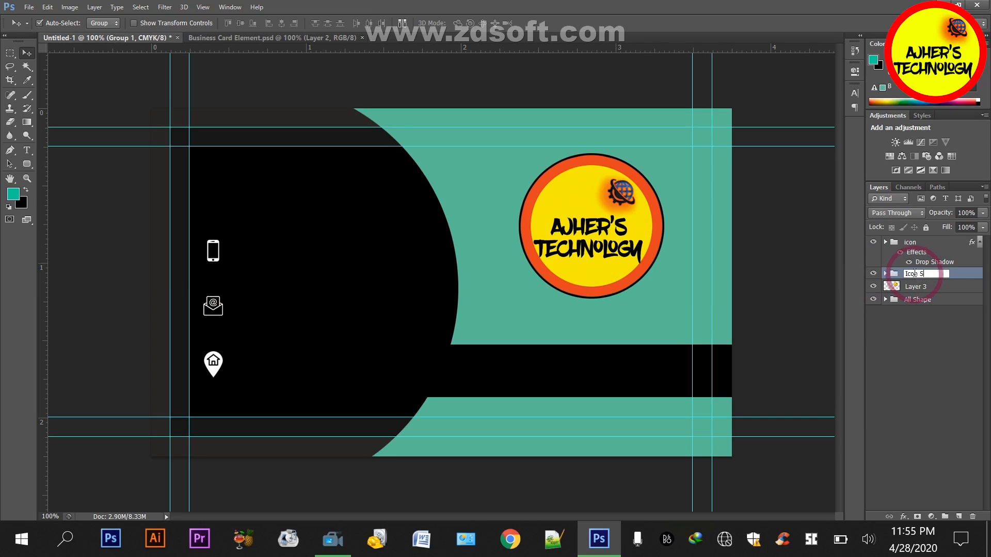
left_click(908, 408)
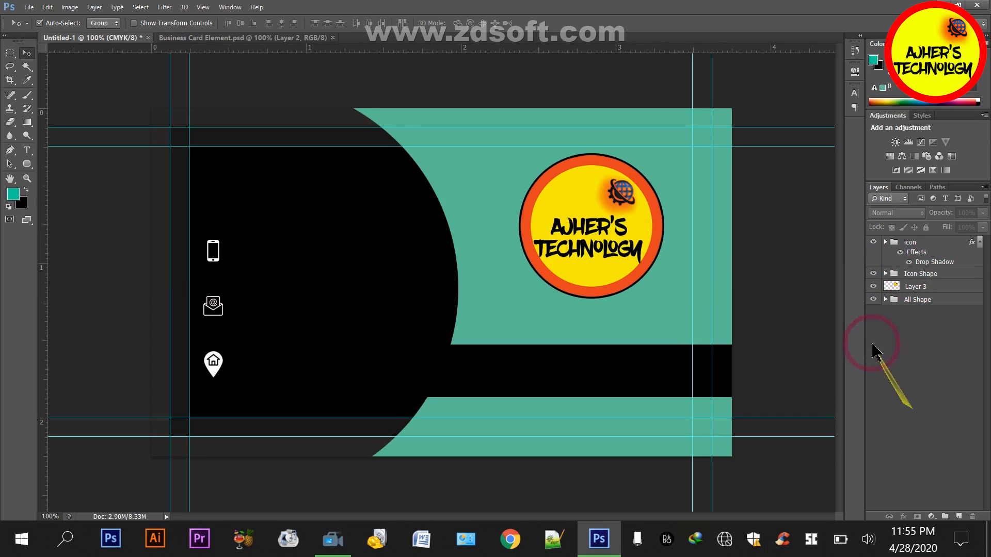
left_click(885, 273)
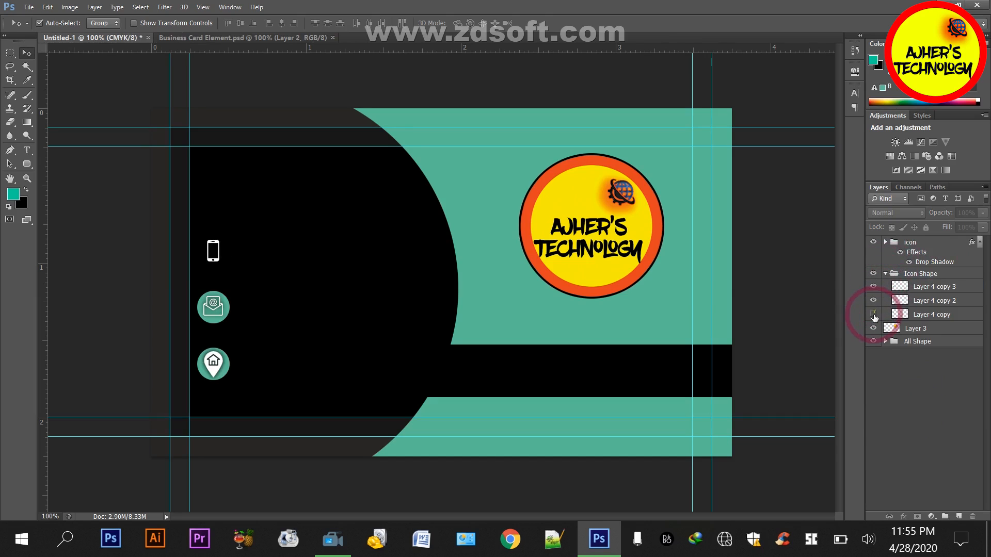
left_click(873, 315)
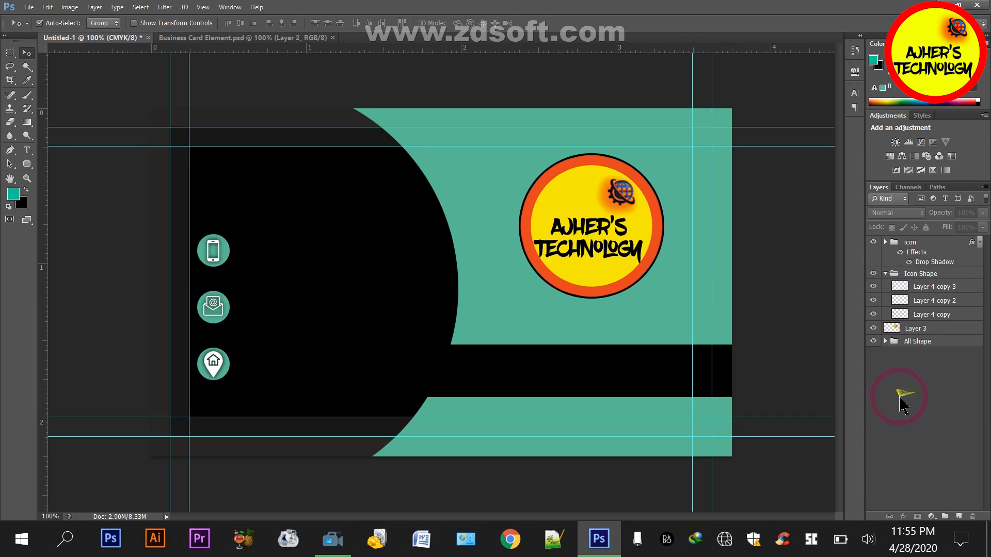
left_click(886, 274)
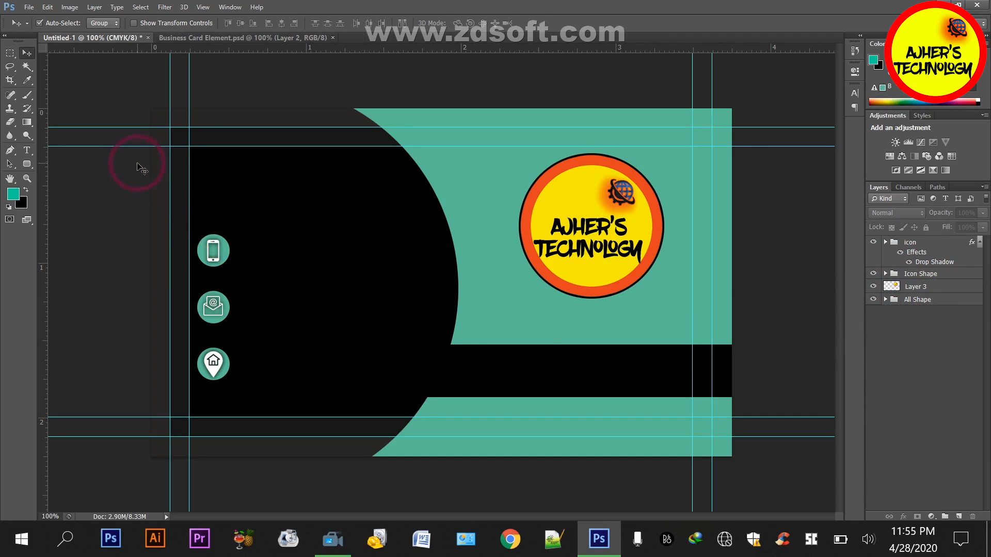
Shift the icon and Icon Shape groups together slightly down the card
left_click(912, 252)
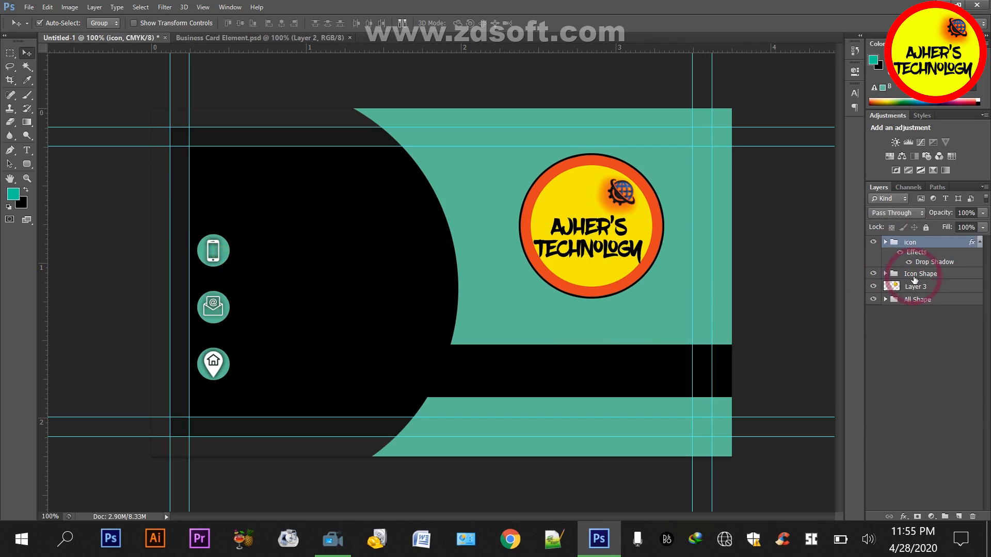
left_click(914, 278, "ctrl")
key("Down")
key("Down")
key("Down")
key("Down")
key("Down")
key("Down")
key("Down")
key("Down")
key("Down")
key("Down")
key("Down")
key("Down")
key("Down")
key("Down")
key("Down")
key("Down")
key("Down")
key("Down")
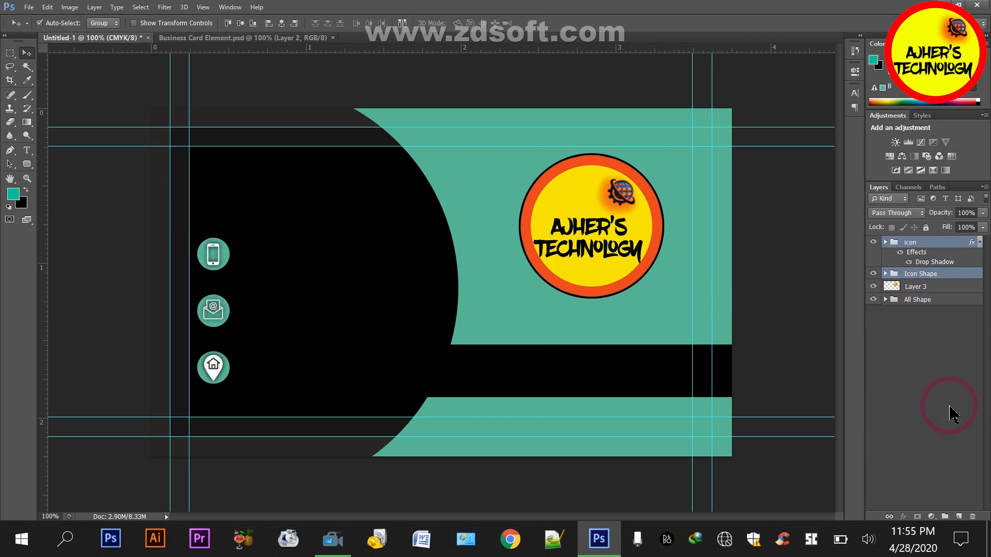
left_click(909, 405)
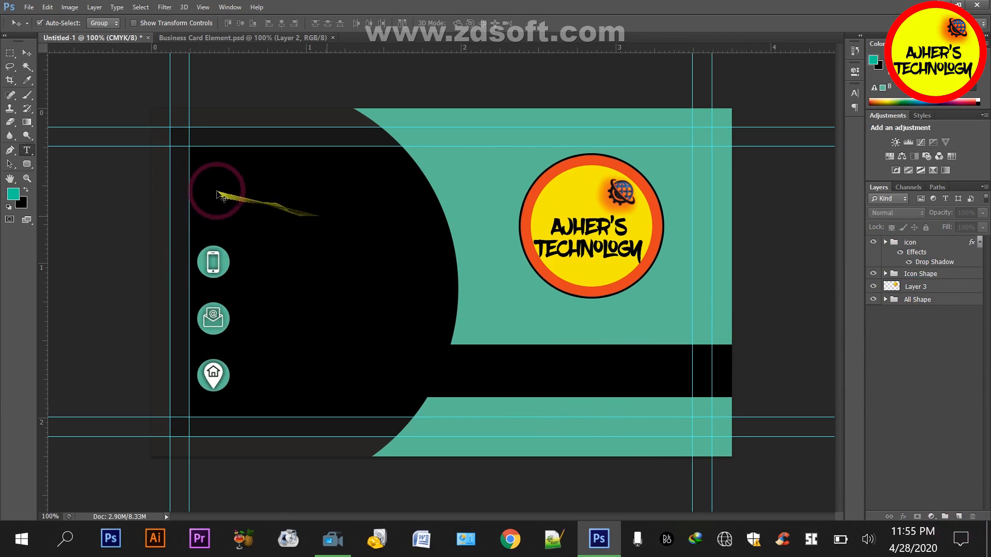
Add the cardholder's full name as 12 pt text above the contact icons
key("t")
left_click(238, 23)
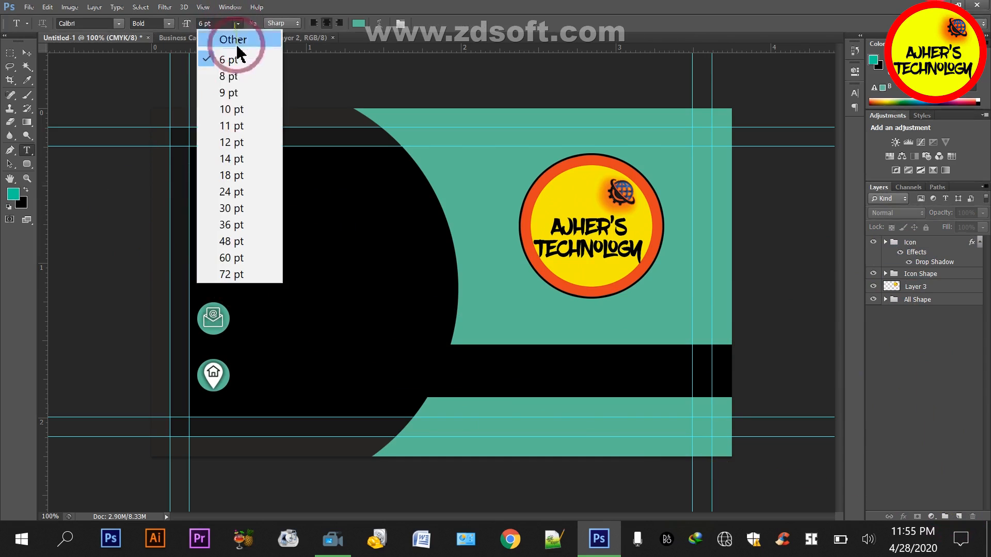
left_click(235, 138)
left_click(213, 187)
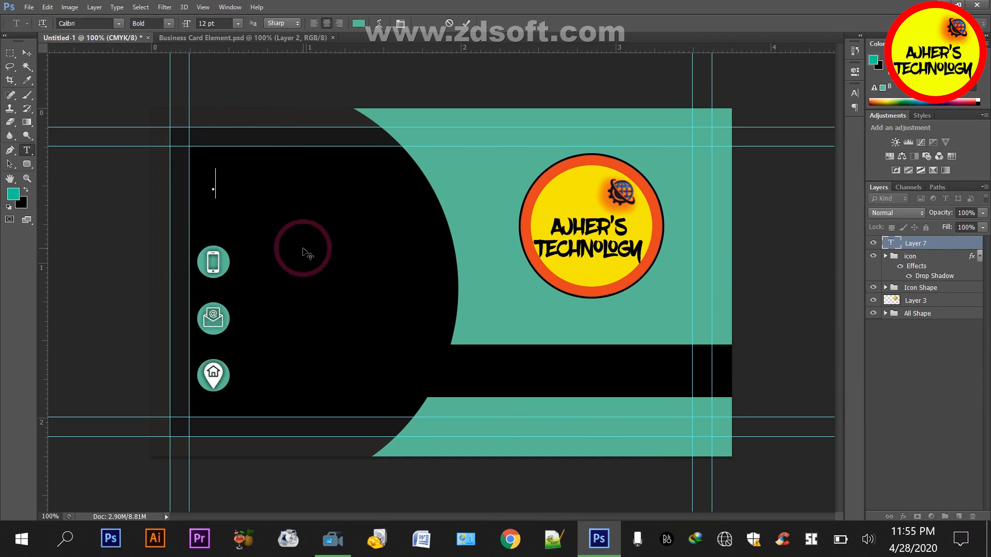
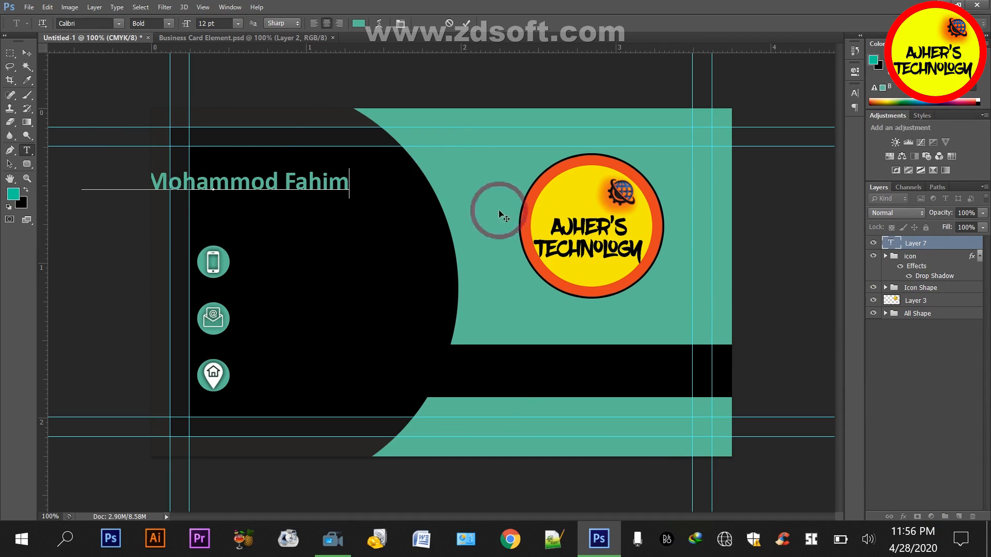
Rename the full-name text layer as g
left_click(915, 246)
double_click(916, 245)
type("g")
left_click(945, 332)
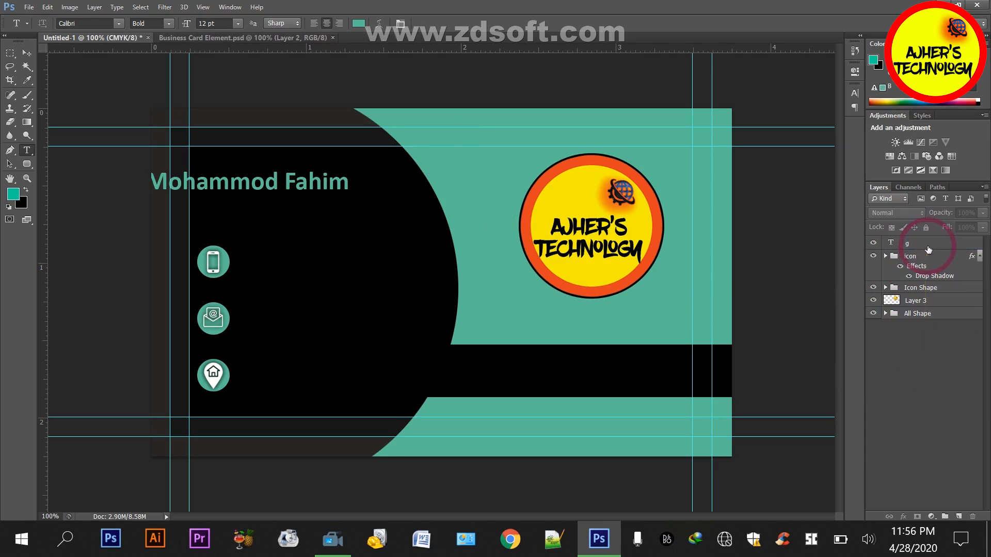
Move the full-name text right and slightly up so it starts near the card's inner left guide
left_click(927, 245)
left_click(27, 53)
key("shift+Right")
key("shift+Right")
key("shift+Right")
key("shift+Right")
key("shift+Right")
key("shift+Right")
key("shift+Right")
key("shift+Right")
key("shift+Right")
key("shift+Right")
key("shift+Right")
key("shift+Right")
key("shift+Right")
key("shift+Right")
key("shift+Right")
key("shift+Right")
key("shift+Right")
key("shift+Right")
key("shift+Right")
key("shift+Right")
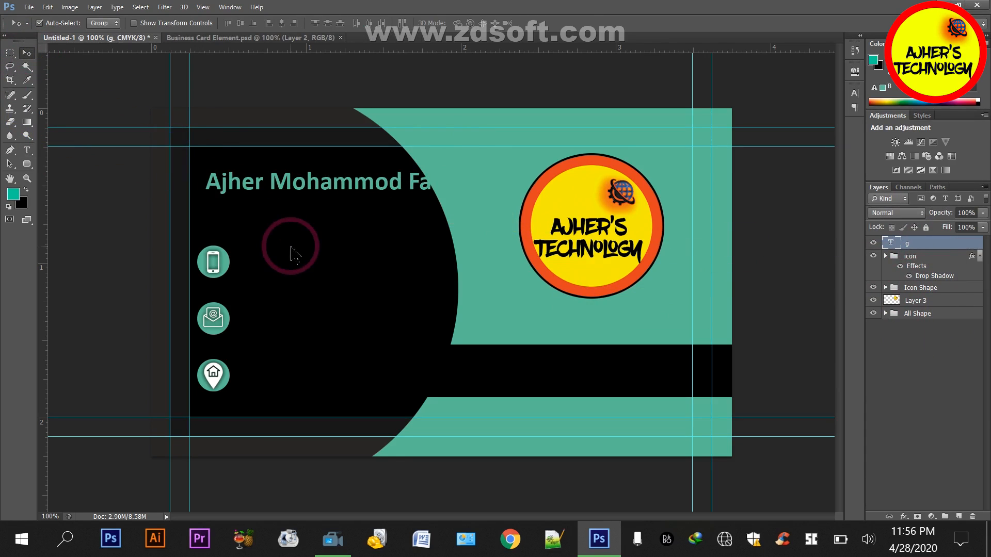
key("shift+Left")
key("shift+Left")
key("shift+Left")
key("shift+Up")
key("shift+Up")
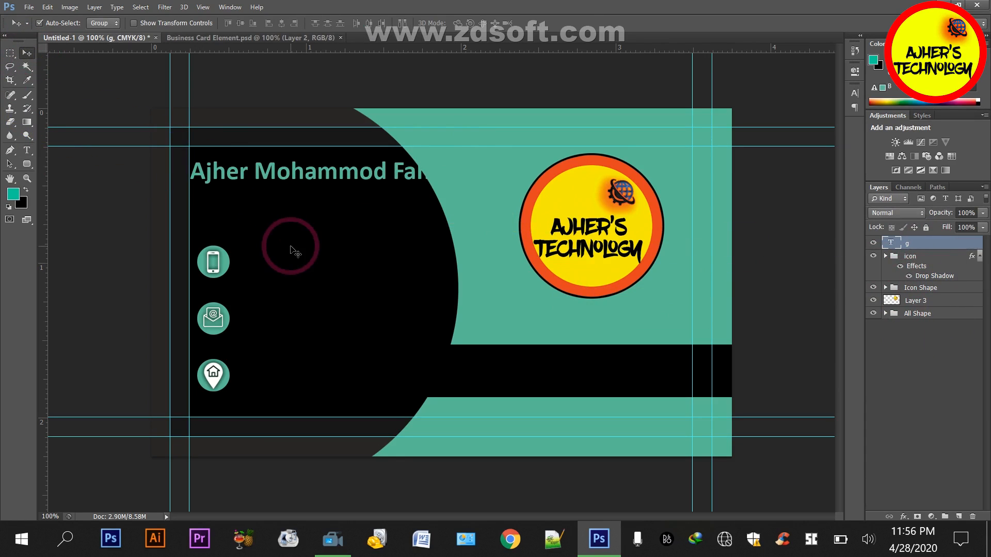
Set everything after the first name to 6 pt and add a vertical guide along the left edge of the icon circles
double_click(890, 243)
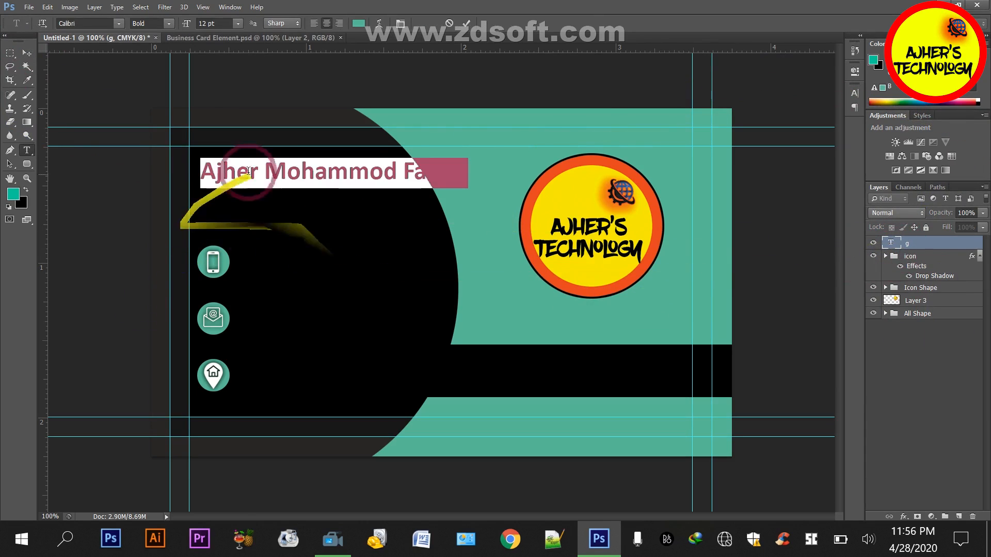
left_click(248, 170)
left_click_drag(265, 171, 495, 171)
left_click(200, 23)
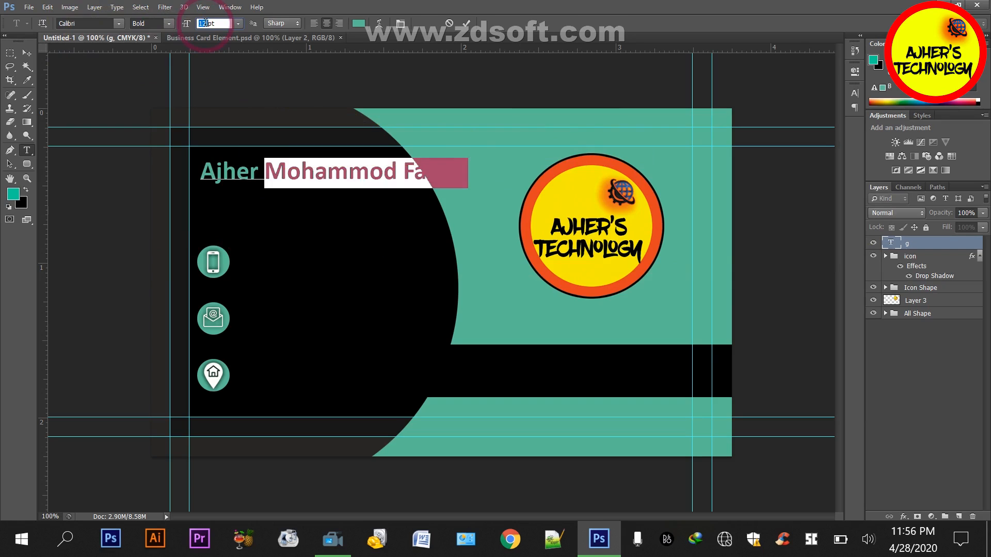
type("6")
left_click(27, 53)
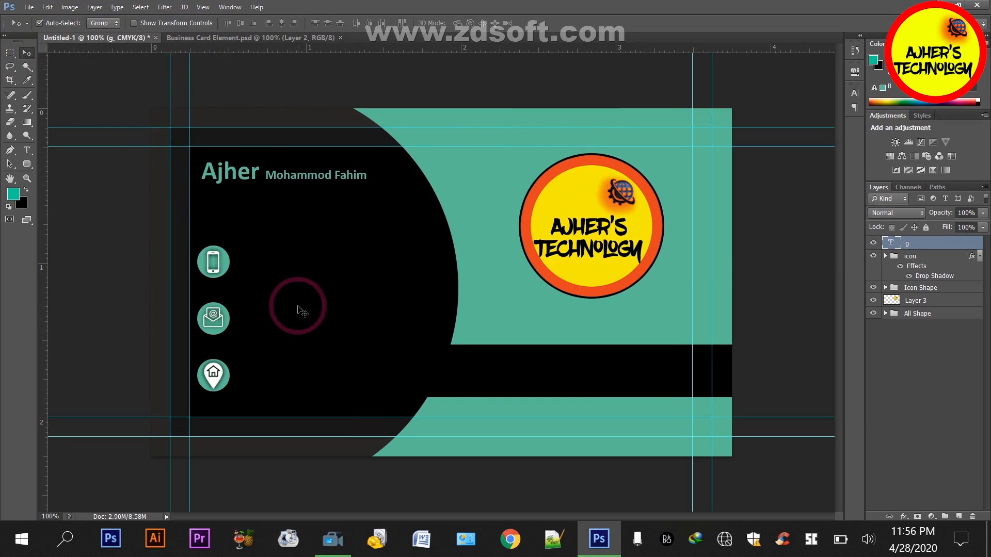
left_click_drag(42, 222, 200, 233)
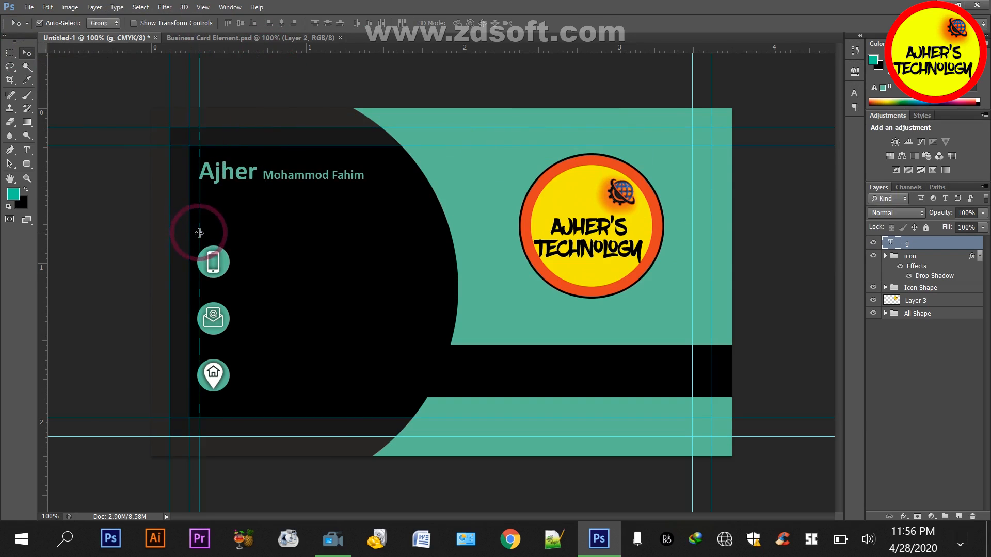
Colour the smaller part of the name, after the first name, white (ffffff)
double_click(891, 244)
left_click_drag(264, 174, 400, 161)
left_click(358, 23)
left_click_drag(535, 193, 463, 113)
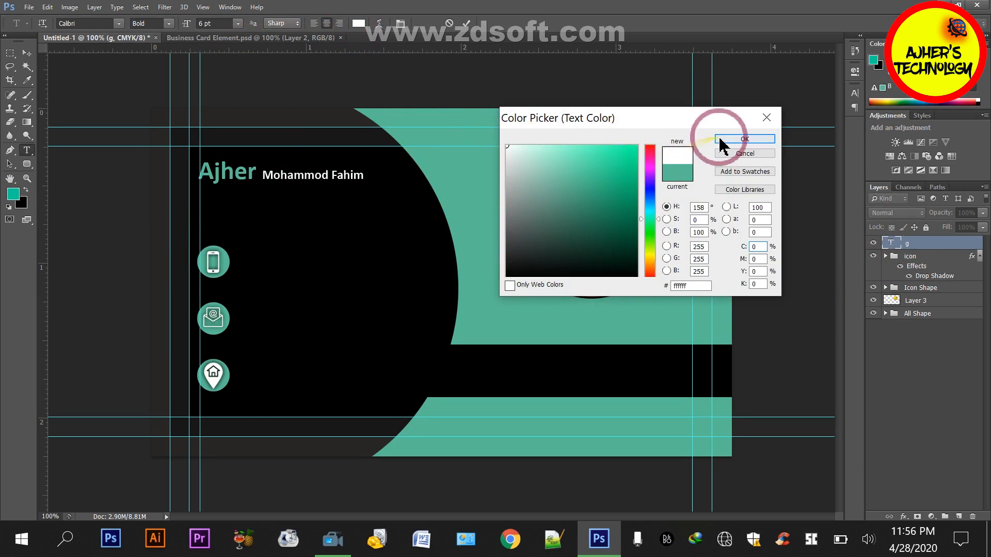
left_click(721, 139)
left_click(891, 363)
Reduce the font size of the teal first name slightly
double_click(895, 243)
left_click_drag(257, 170, 205, 36)
scroll(204, 23, "down", 2)
left_click(27, 53)
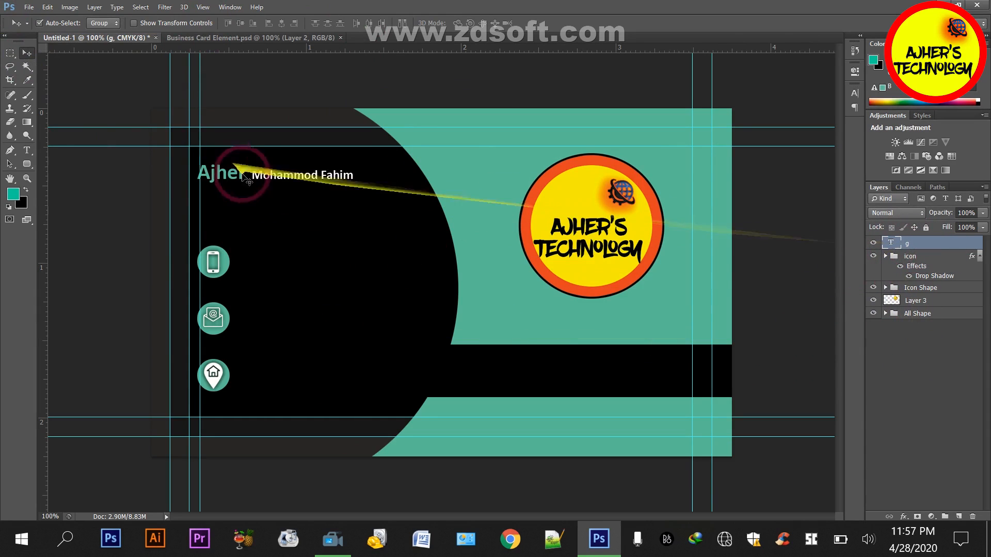
Duplicate the full-name text just below itself and replace the copy's wording with "Graphics Designer"
left_click_drag(261, 176, 263, 201)
key("t")
left_click(263, 198)
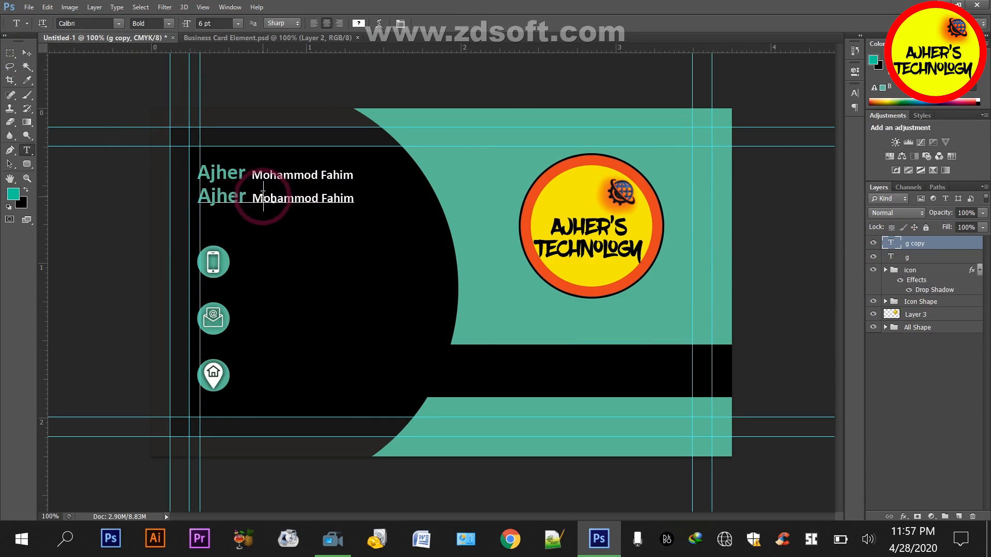
key("ctrl+a")
type("G")
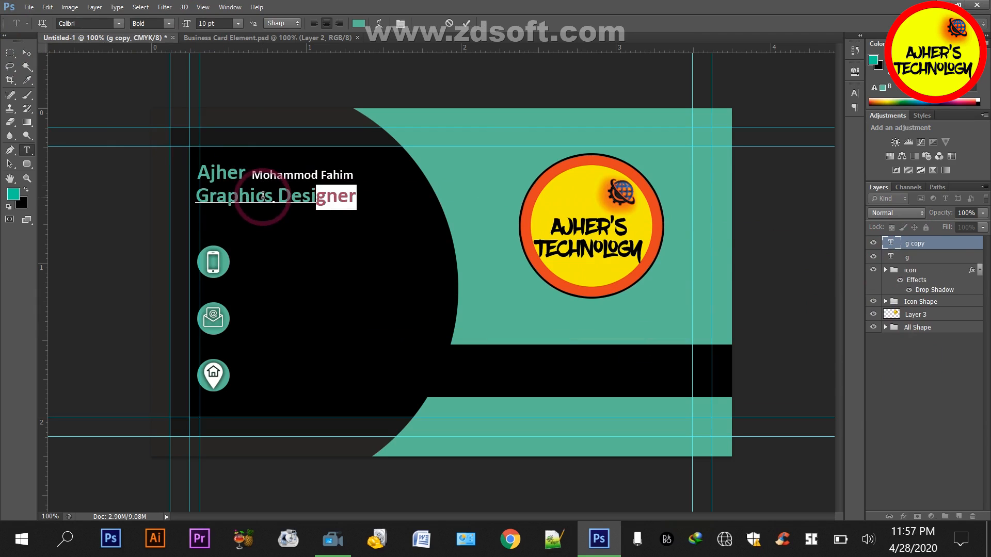
Colour the job title white, set it to 6 pt and place it directly under the start of the name
left_click(360, 23)
left_click_drag(579, 199, 457, 86)
left_click(744, 140)
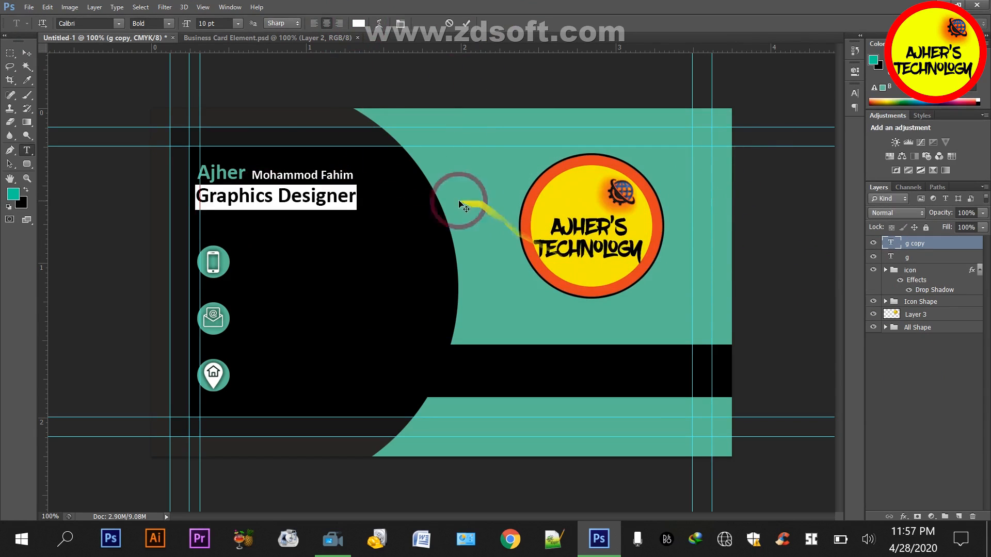
left_click(202, 23)
type("6")
key("Return")
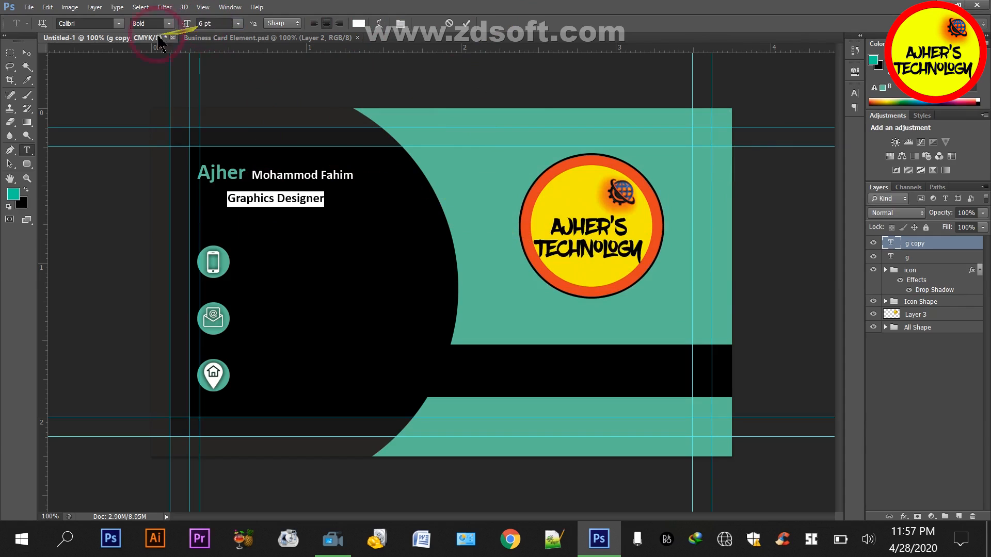
left_click(27, 52)
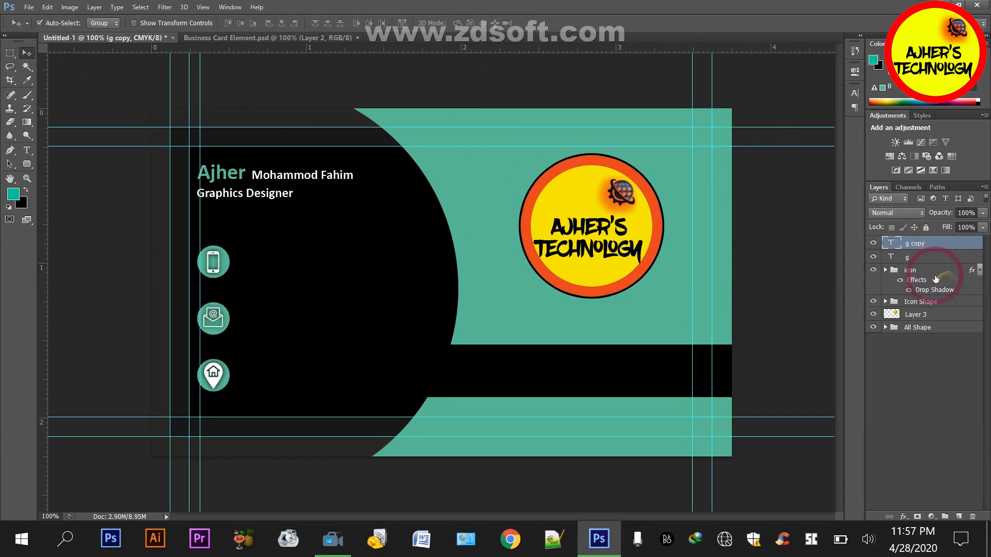
Scale the full-name text up slightly and nudge it right to line up with the job title below
left_click(918, 257)
key("ctrl+t")
left_click_drag(355, 155, 380, 142)
key("Return")
key("Right")
key("Right")
key("Right")
key("Right")
key("Right")
key("Right")
key("Right")
key("Right")
key("Right")
key("Right")
key("Right")
key("Right")
key("Right")
key("Right")
key("Right")
key("Right")
key("Right")
key("Right")
key("Right")
key("Right")
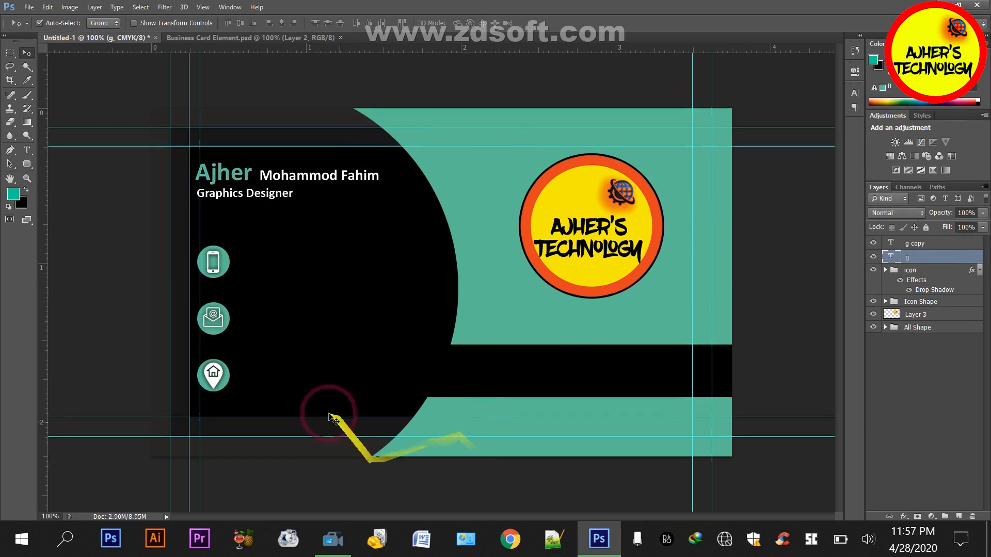
Duplicate the job title beside the phone icon and replace the copy's text with the contact phone number
left_click(923, 245)
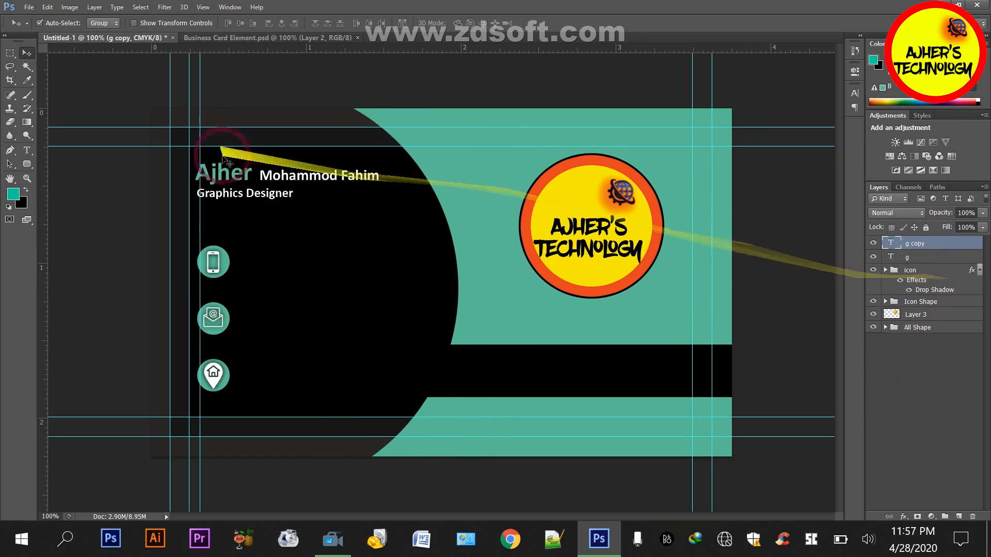
left_click_drag(261, 197, 302, 265)
double_click(302, 262)
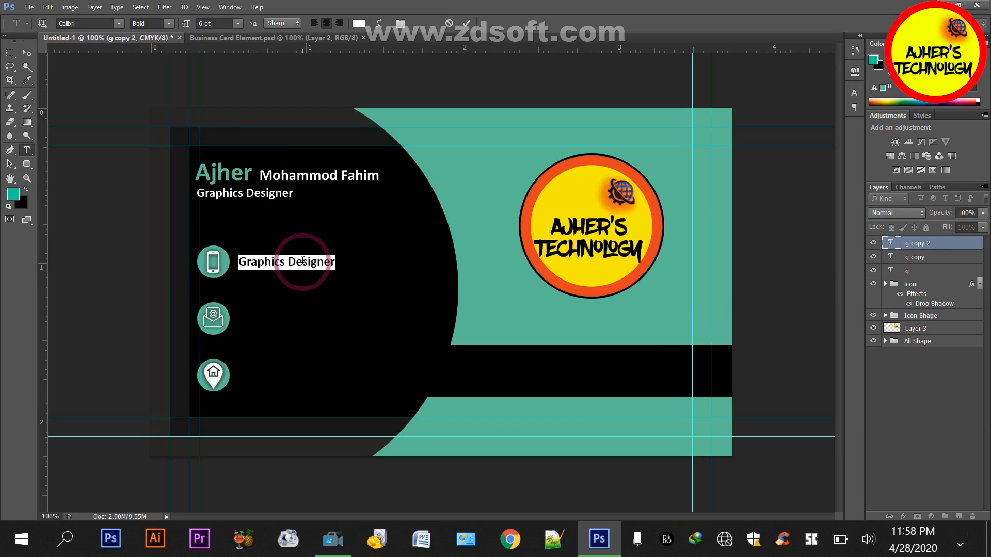
key("ctrl+v")
left_click(908, 247)
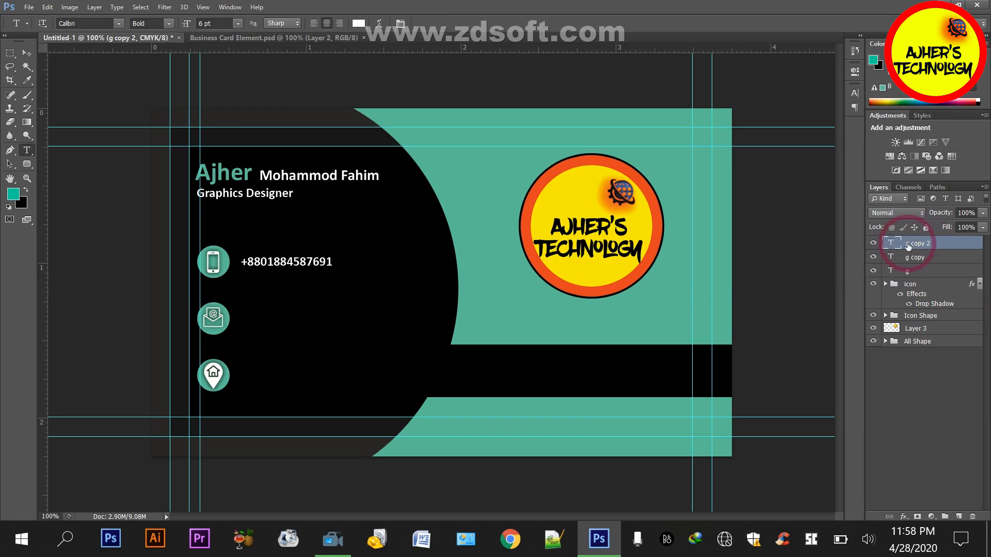
Duplicate the phone number just below itself and change the copy's last digit to make a second number
left_click(27, 52)
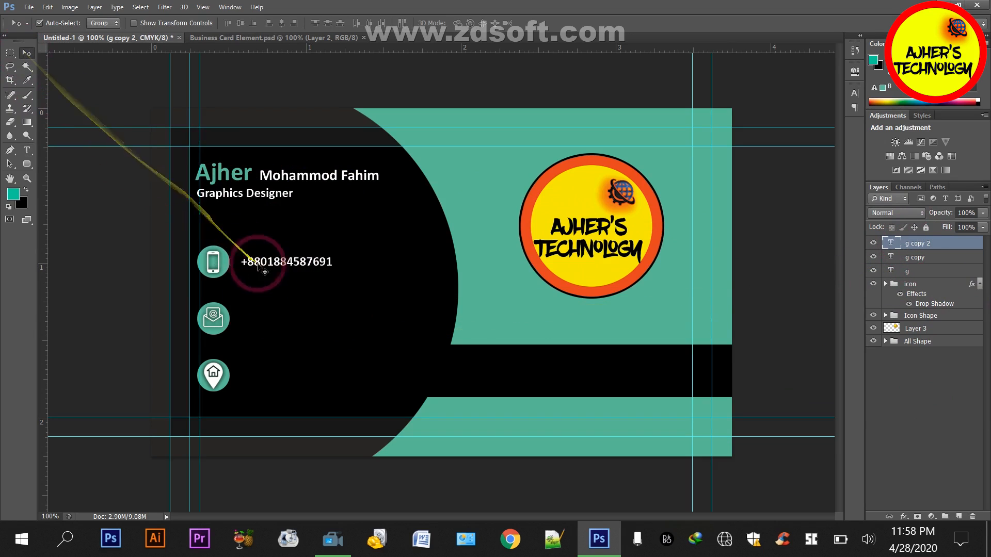
mouse_move(274, 272)
left_mouse_down()
mouse_move(275, 318)
mouse_move(273, 289)
left_mouse_up()
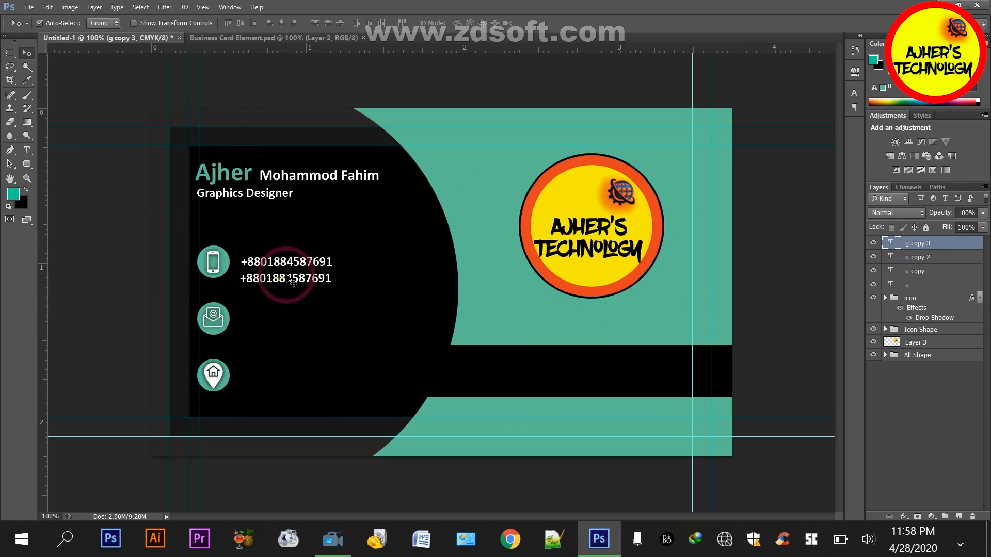
key("t")
double_click(313, 278)
left_click(325, 283)
left_click(335, 279)
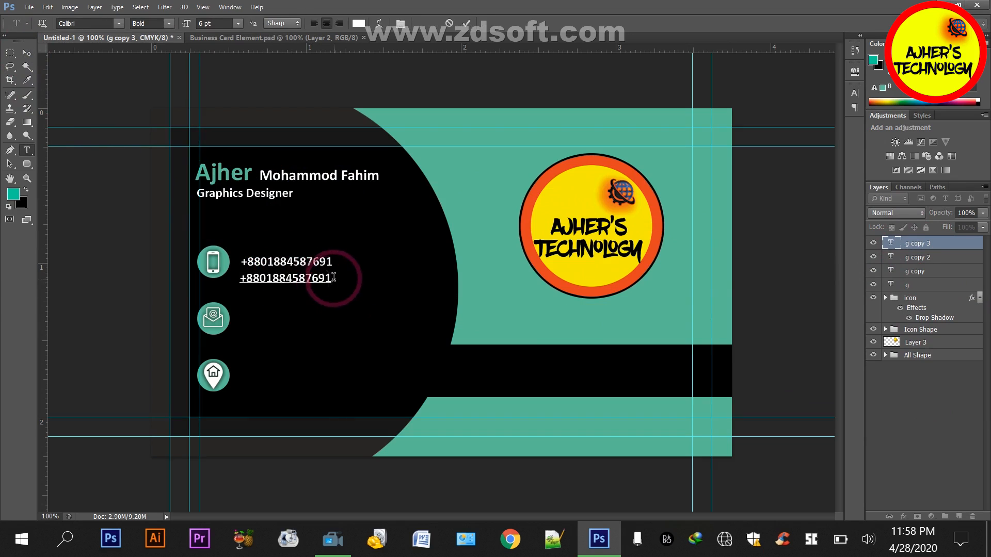
key("BackSpace")
type("2")
left_click(27, 53)
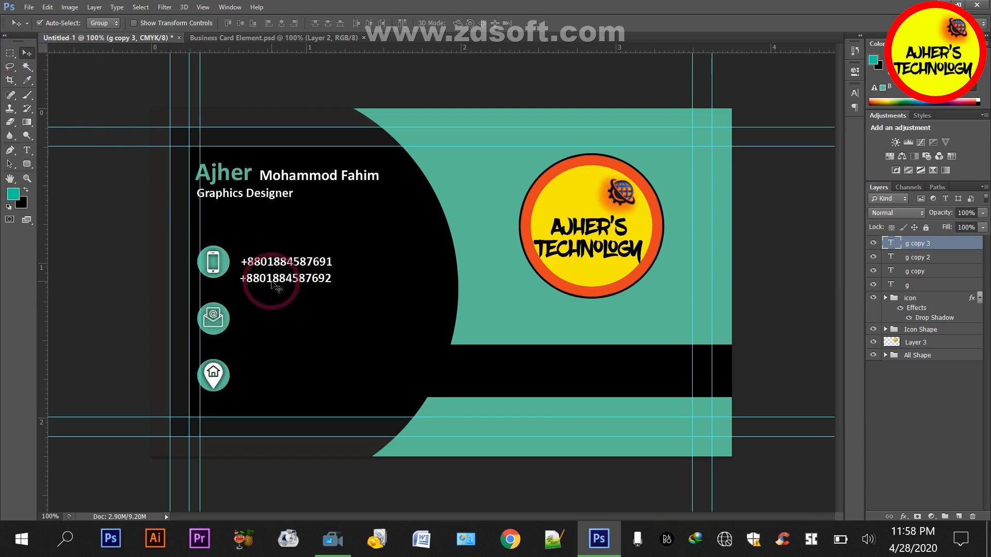
Duplicate the second phone number beside the mail icon and replace the copy with the contact's e-mail address, clear of the icon
left_click_drag(276, 278, 278, 313)
key("ctrl+z")
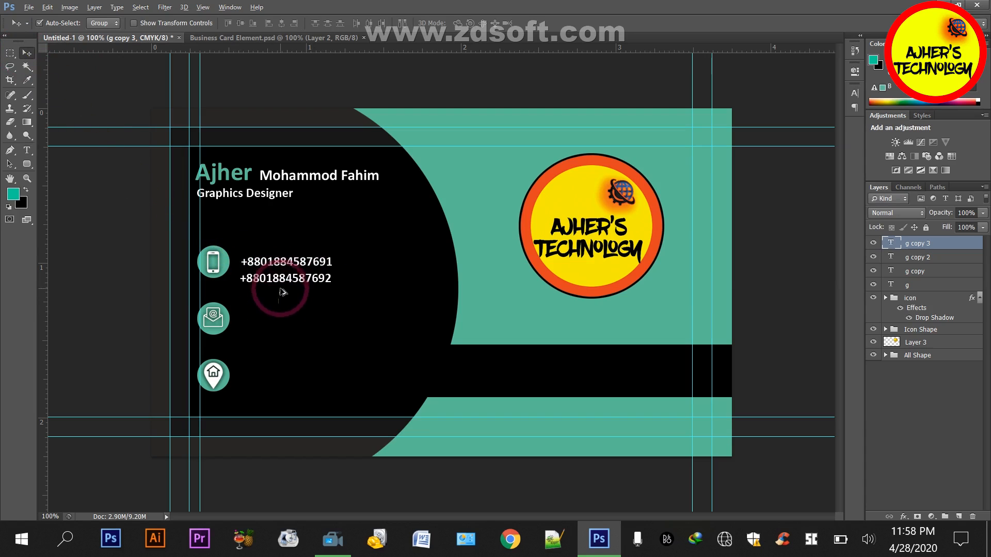
key("t")
double_click(276, 323)
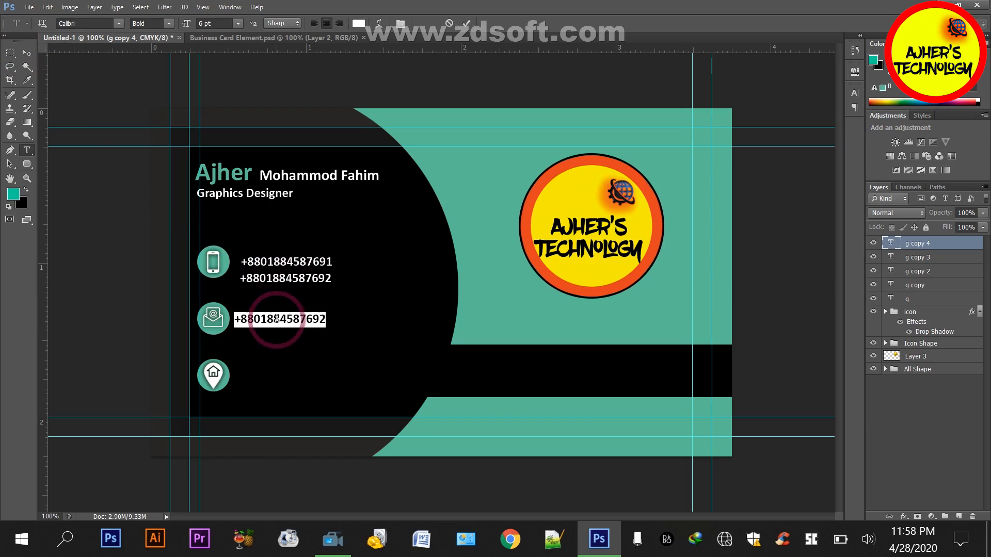
type("A")
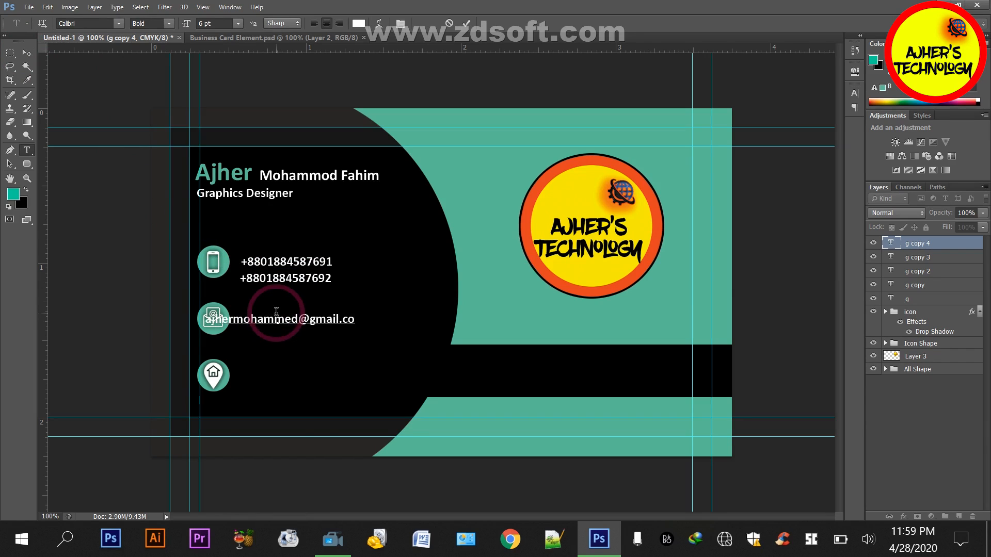
left_click(27, 53)
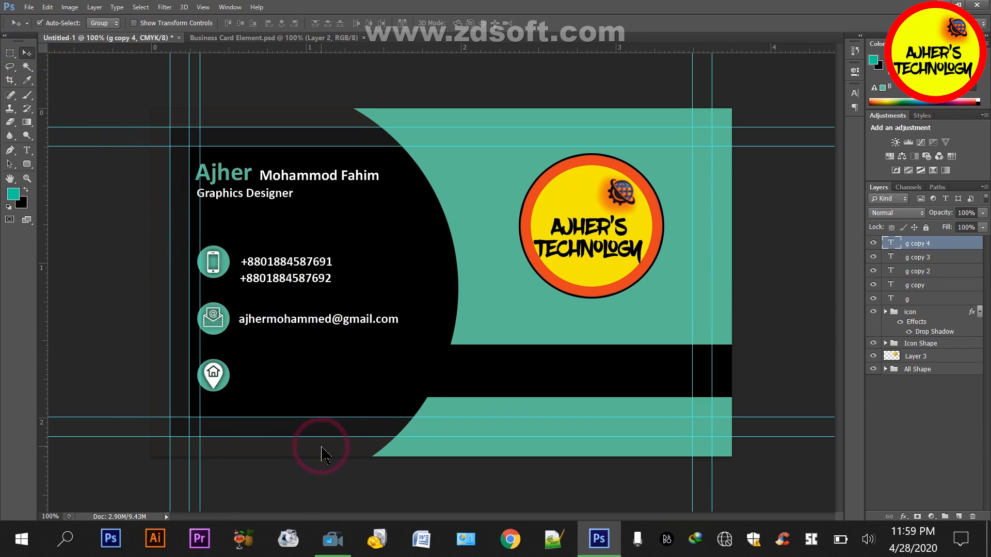
Duplicate the e-mail line just below itself and change one letter before the @ sign to "a"
left_click_drag(367, 324, 369, 345)
key("t")
double_click(369, 345)
left_click(324, 339)
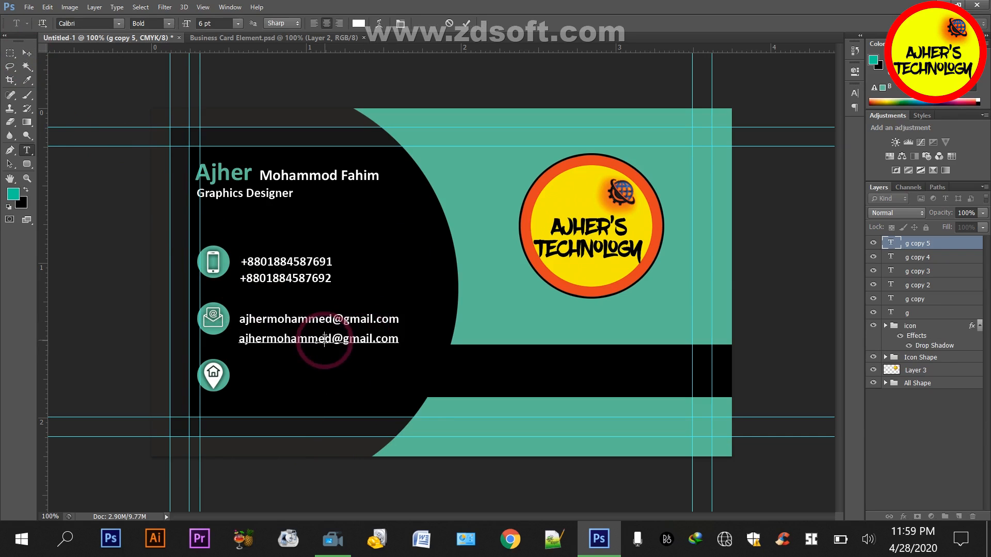
key("BackSpace")
type("a")
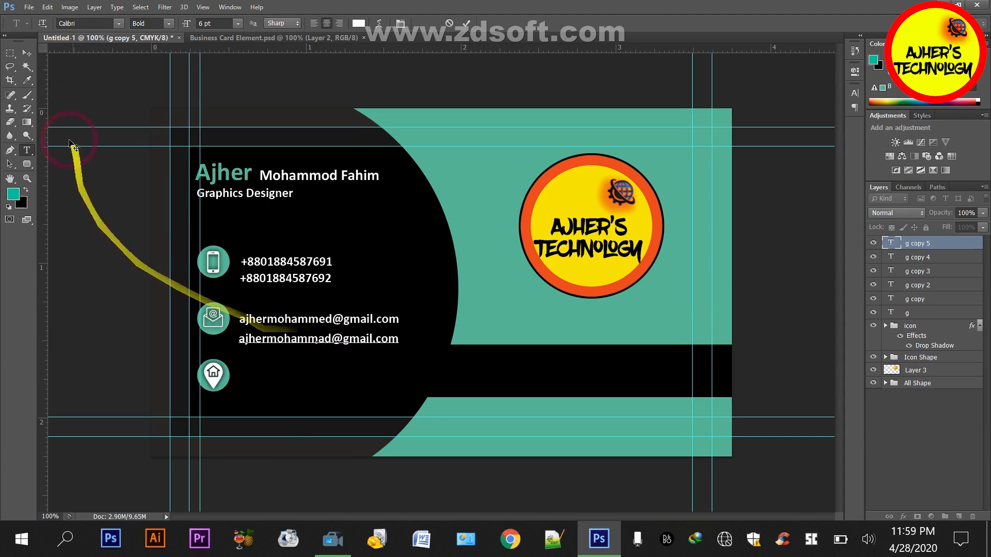
left_click(26, 53)
Duplicate the second e-mail line beside the home icon and replace the copy with the first line of the postal address
left_click_drag(240, 346, 310, 382)
key("t")
double_click(310, 376)
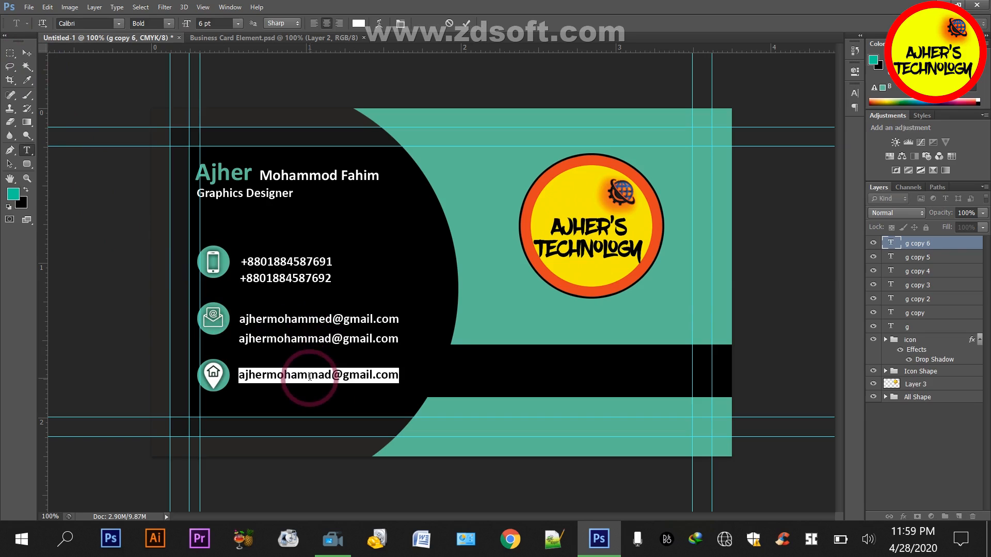
left_click(310, 377)
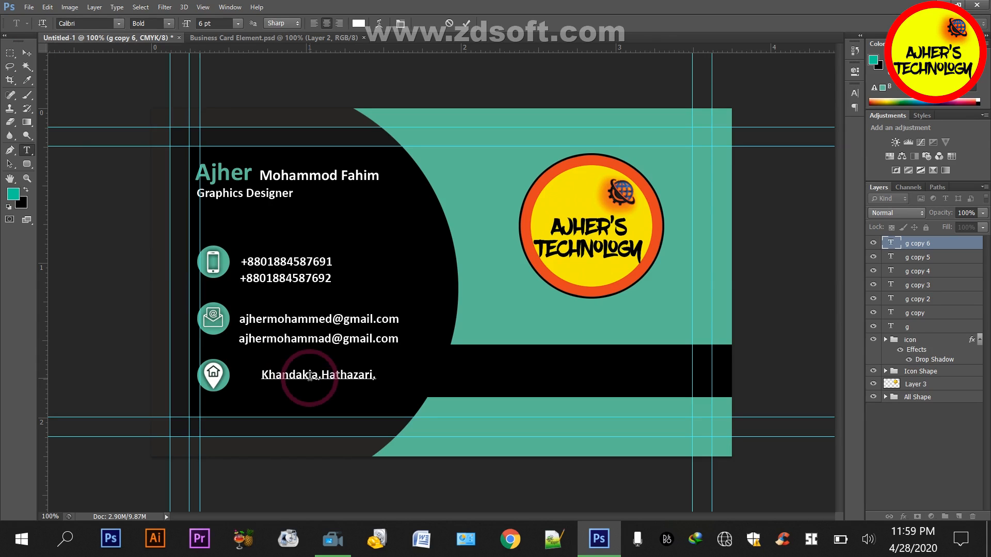
left_click(937, 247)
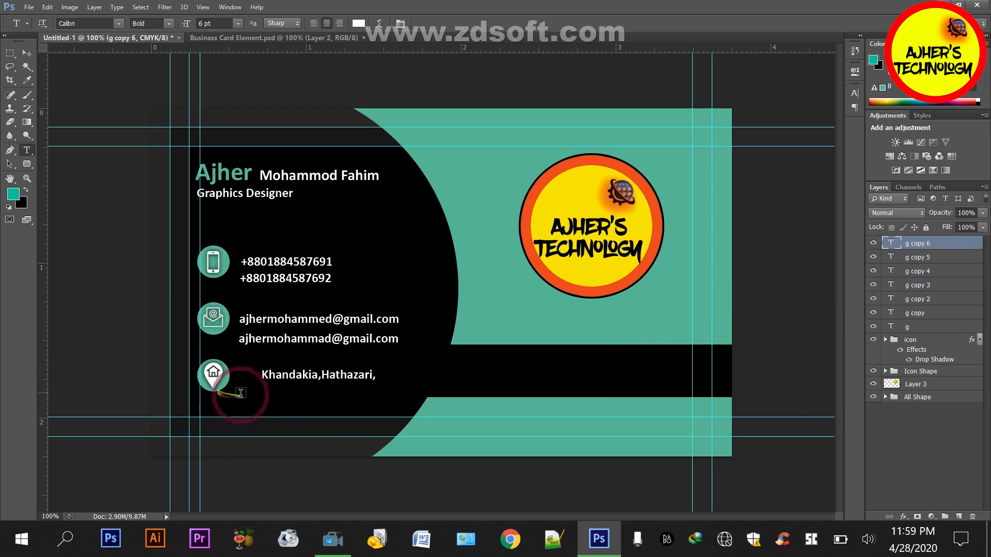
Duplicate the address line just below itself, enter the second line of the postal address and align it with the first
key("v")
left_click_drag(288, 383, 289, 396)
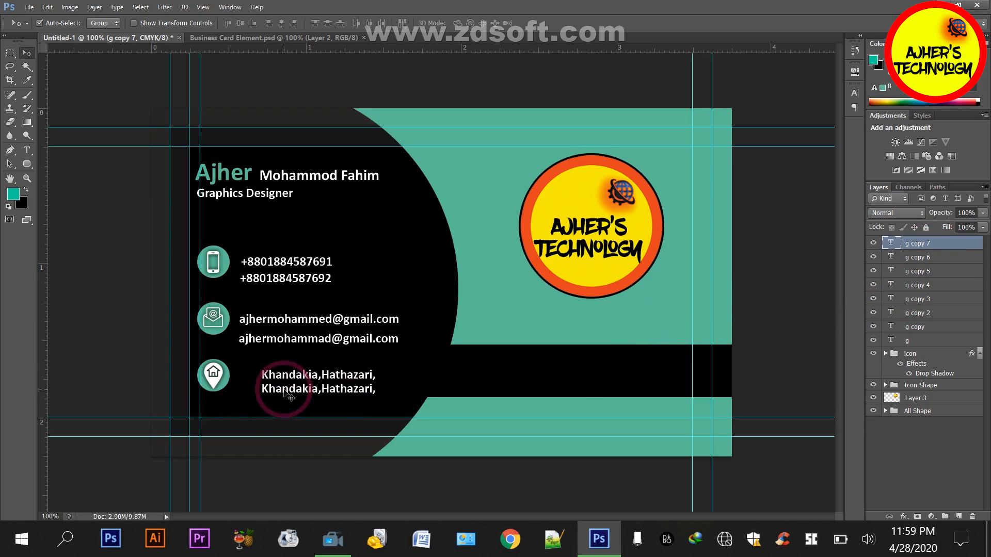
double_click(285, 389)
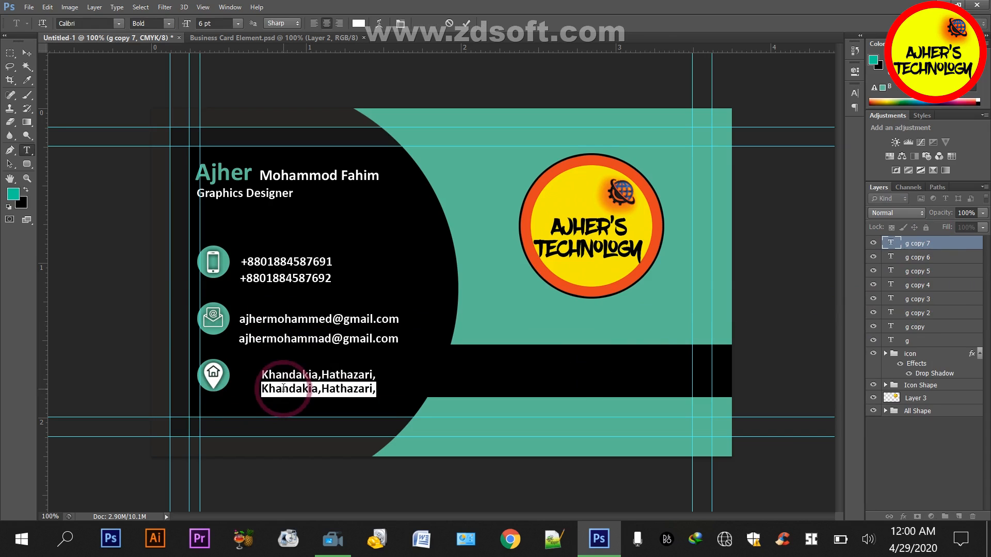
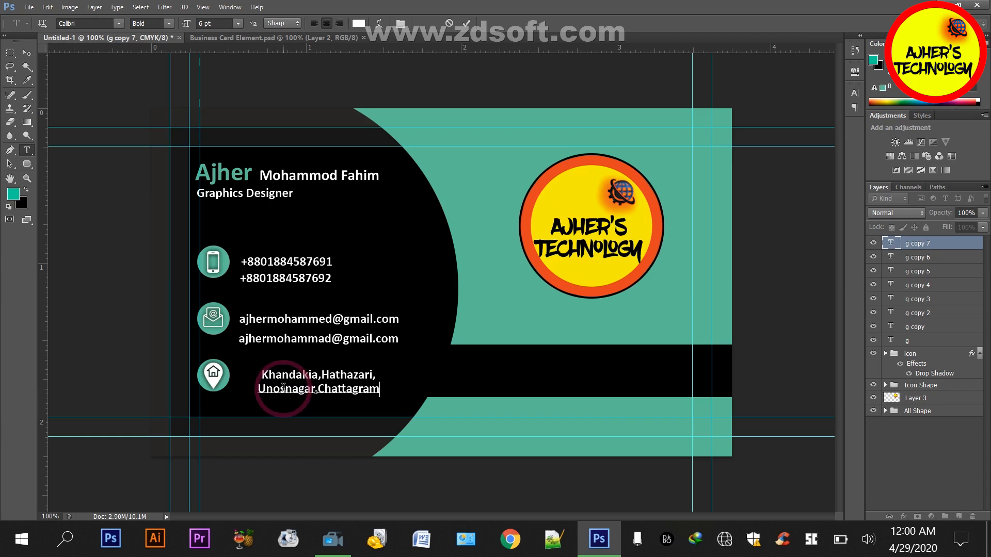
left_click(27, 53)
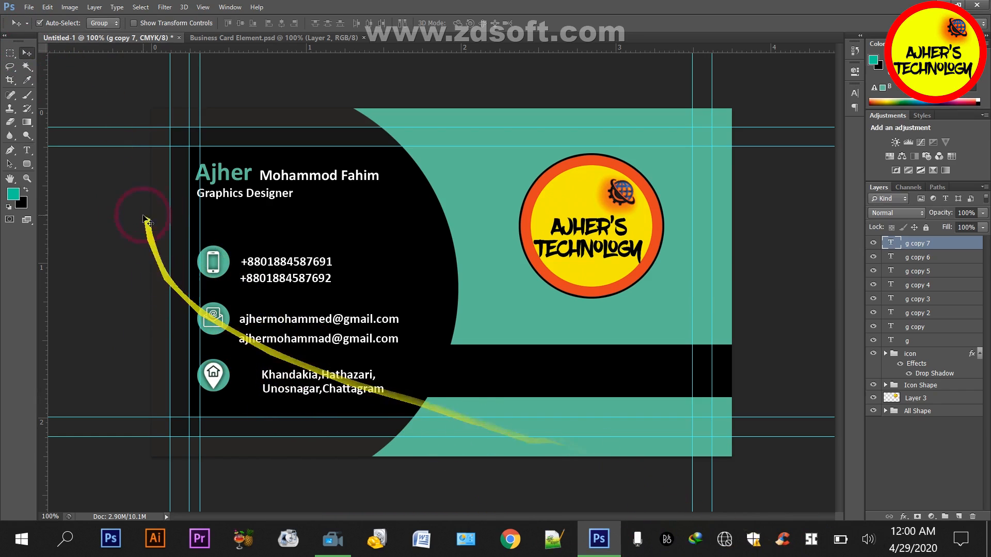
Move the vertical guide from the icon circles' left edge to the left edge of the phone numbers
left_click_drag(201, 71, 243, 84)
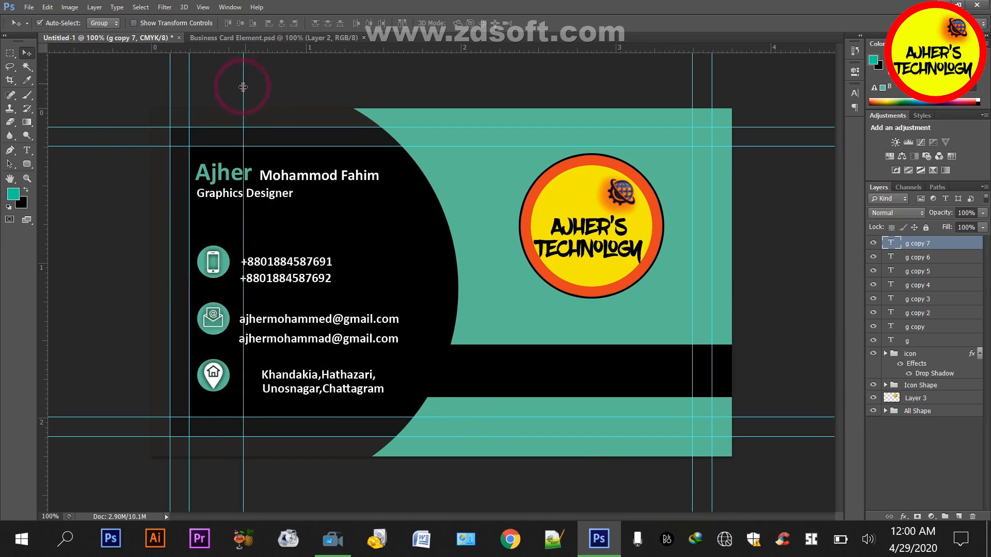
left_click(276, 270)
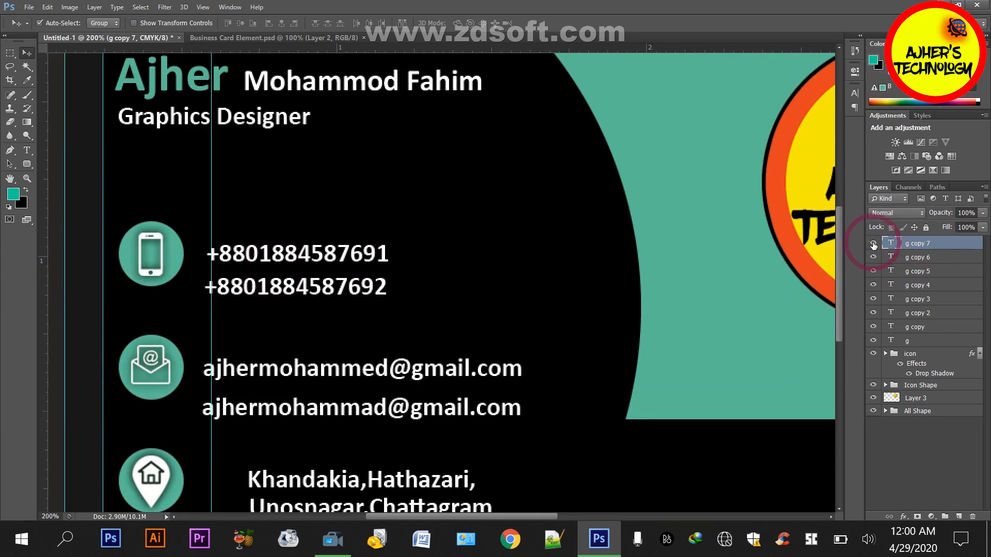
Group the two address text layers and name the group "Adress"
left_click(873, 243)
left_click(873, 243)
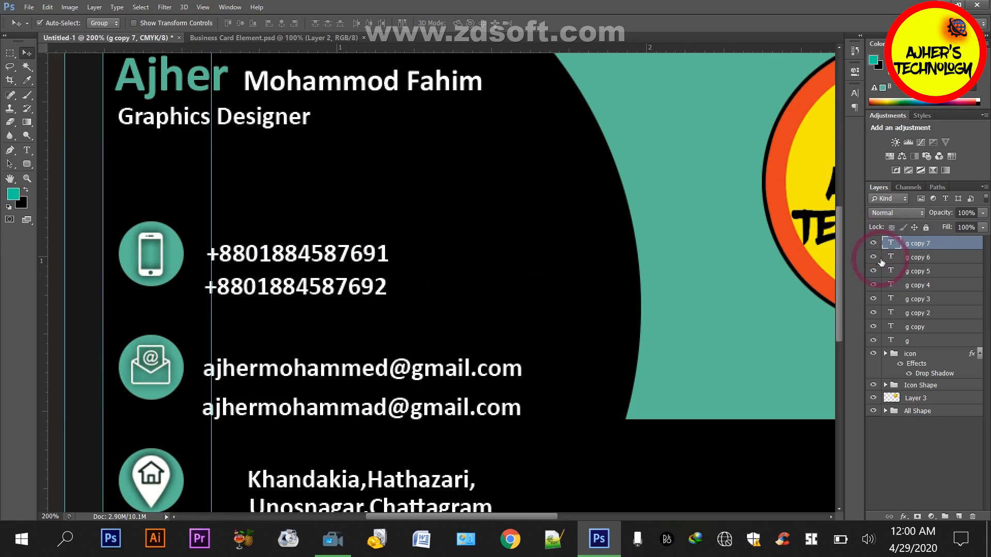
left_click(918, 261, "ctrl")
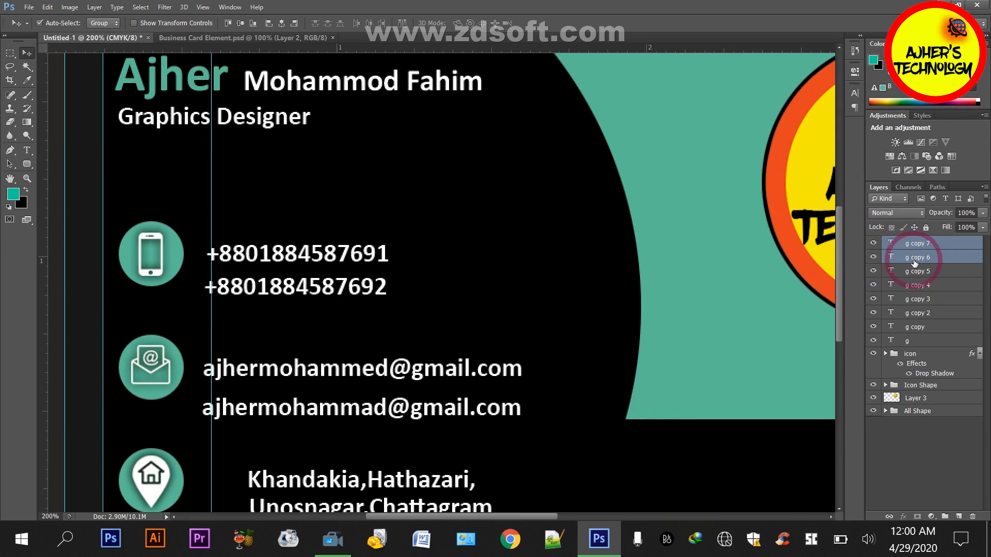
key("ctrl+g")
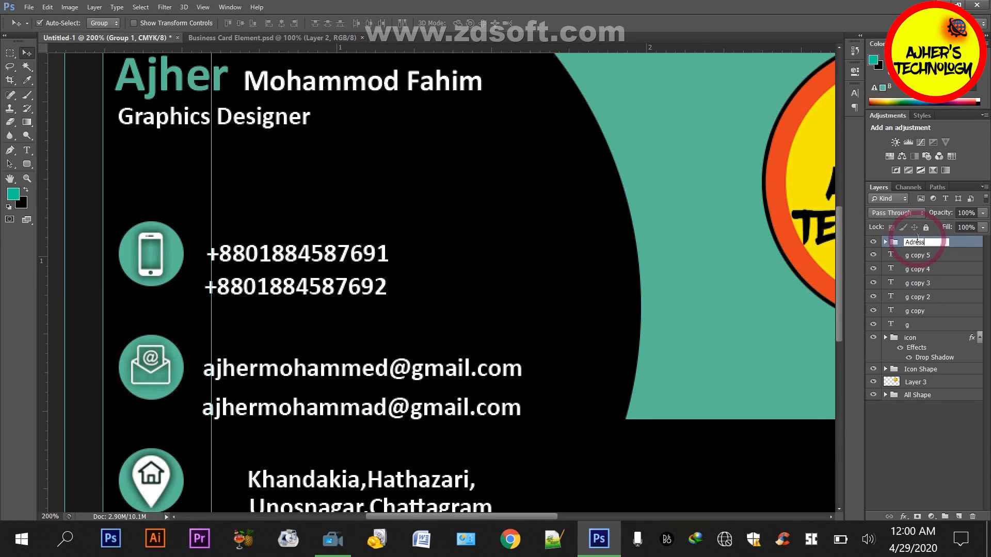
key("Return")
Nudge the address group left to the vertical guide and slightly up so it sits level with the home icon
key("Left")
key("Left")
key("Left")
key("Left")
key("Left")
key("Left")
key("Left")
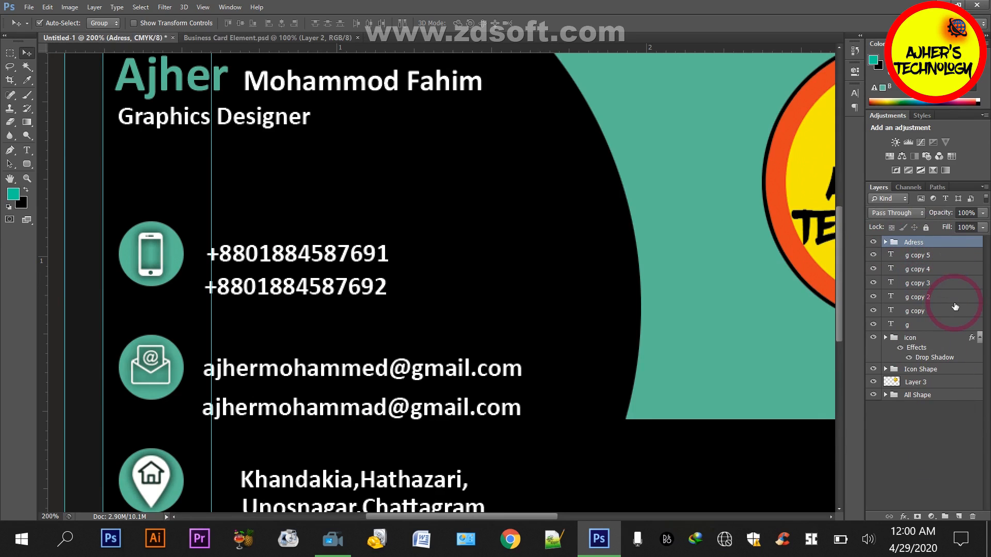
key("Left")
key("Left")
key("Left")
key("ctrl+0")
key("Left")
key("Left")
key("Left")
key("Left")
key("Left")
key("Left")
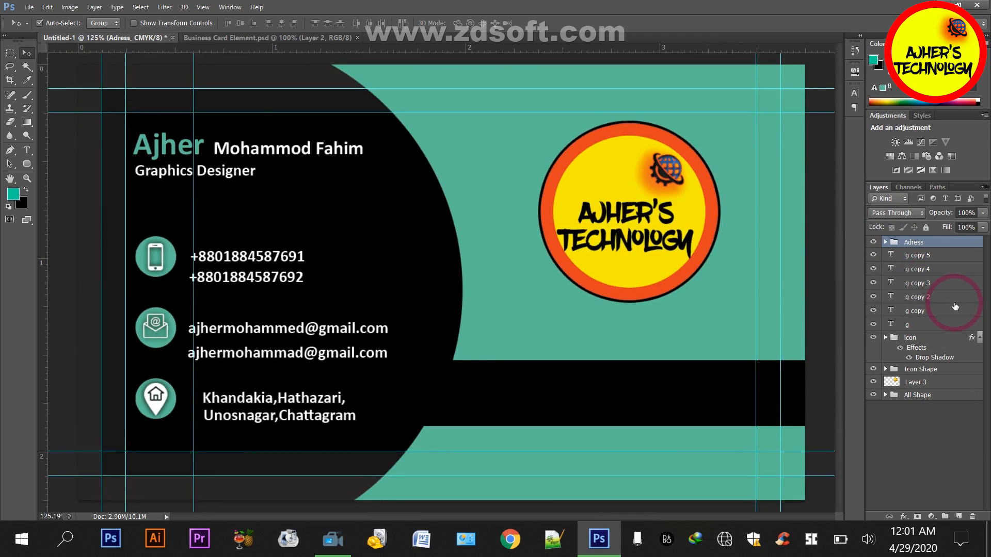
key("Left")
key("Left")
key("Left")
key("Left")
key("Left")
key("Left")
key("Left")
key("Left")
key("Left")
key("Left")
key("Left")
key("Left")
key("Left")
key("Up")
key("Up")
key("Up")
key("Up")
key("Up")
key("Up")
key("Up")
key("Up")
key("Up")
key("Up")
key("Up")
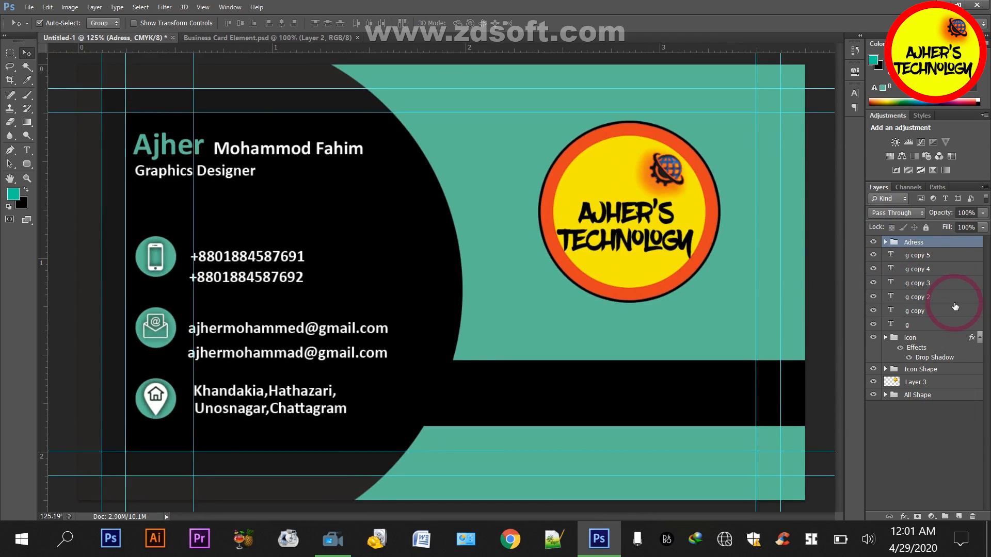
Hide the two e-mail text layers, group them as "Gmail", and make both layers visible again inside the group
left_click(873, 255)
left_click(873, 268)
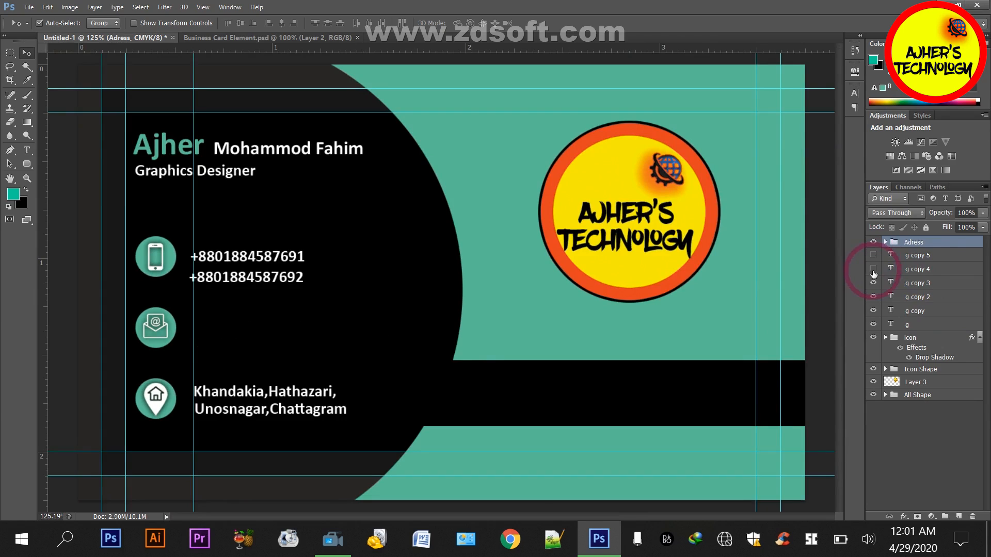
left_click(919, 254)
left_click(918, 269, "shift")
key("ctrl+g")
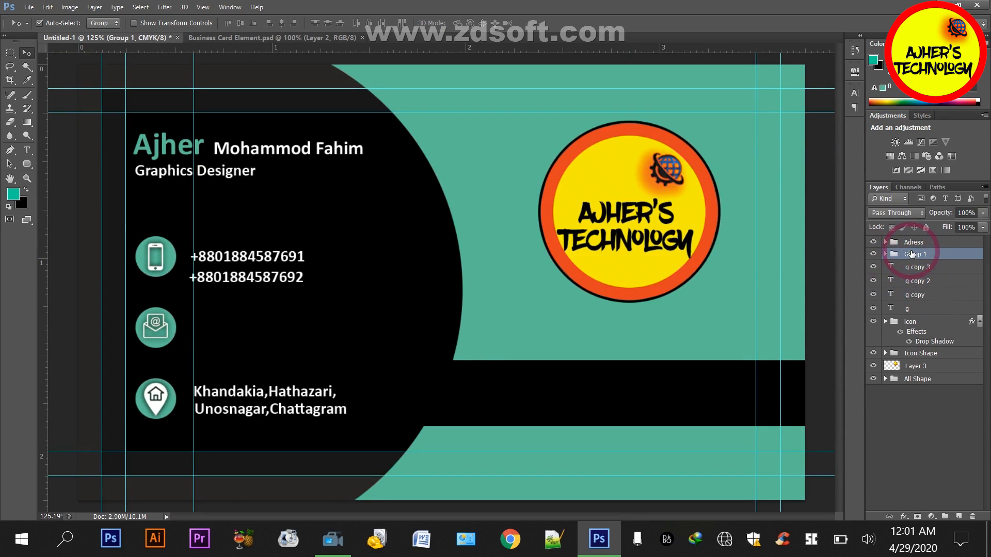
key("Return")
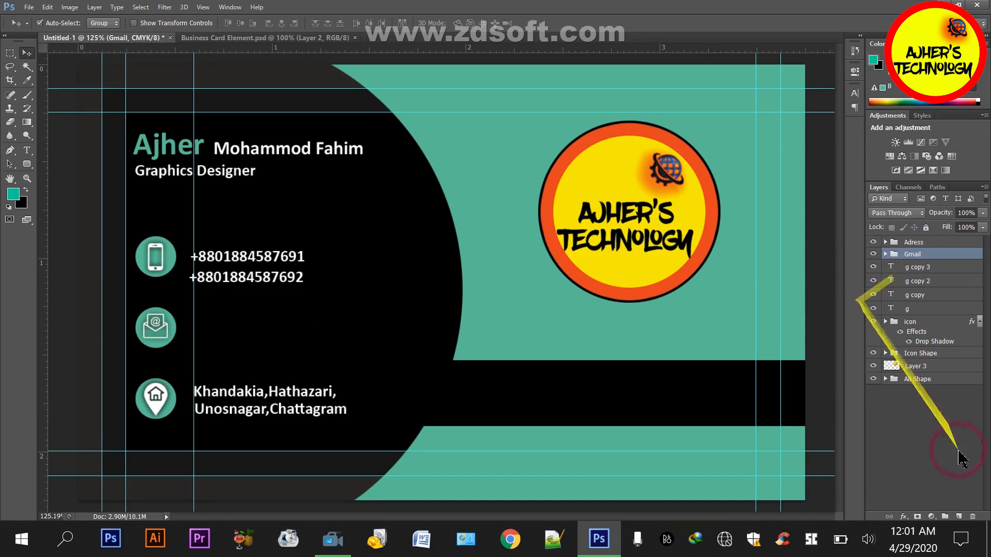
left_click(886, 254)
left_click(872, 267)
left_click(873, 281)
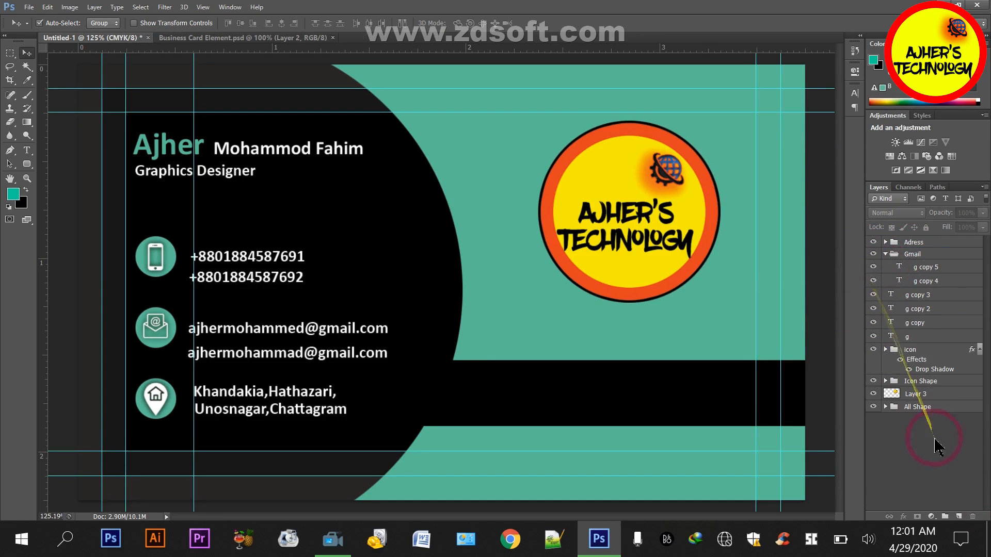
Nudge the Gmail group up and right so it starts at the vertical guide, level with the mail icon
left_click(885, 254)
left_click(907, 256)
key("Up")
key("Up")
key("Up")
key("Up")
key("Up")
key("Up")
key("Up")
key("Up")
key("Up")
key("Up")
key("Up")
key("Up")
key("Up")
key("Up")
key("Up")
key("Up")
key("Up")
key("Up")
key("Up")
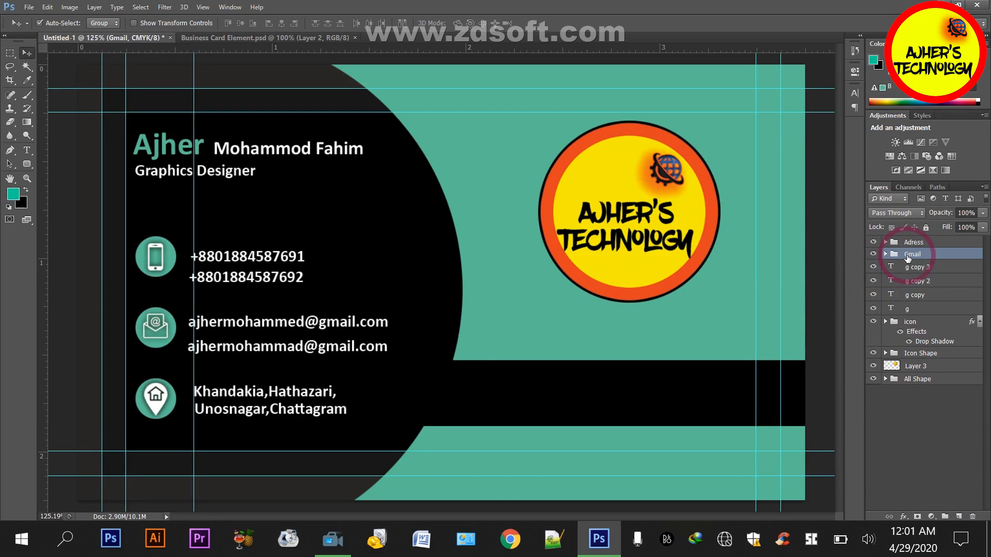
key("Right")
key("Right")
key("Right")
key("Right")
key("Right")
key("Right")
key("Right")
key("Right")
key("Right")
key("Up")
key("Up")
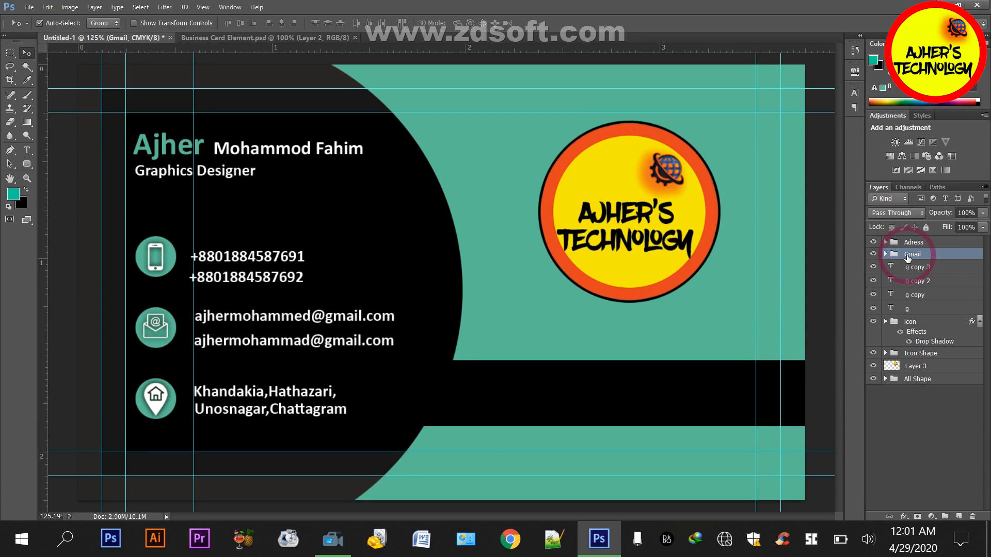
key("Right")
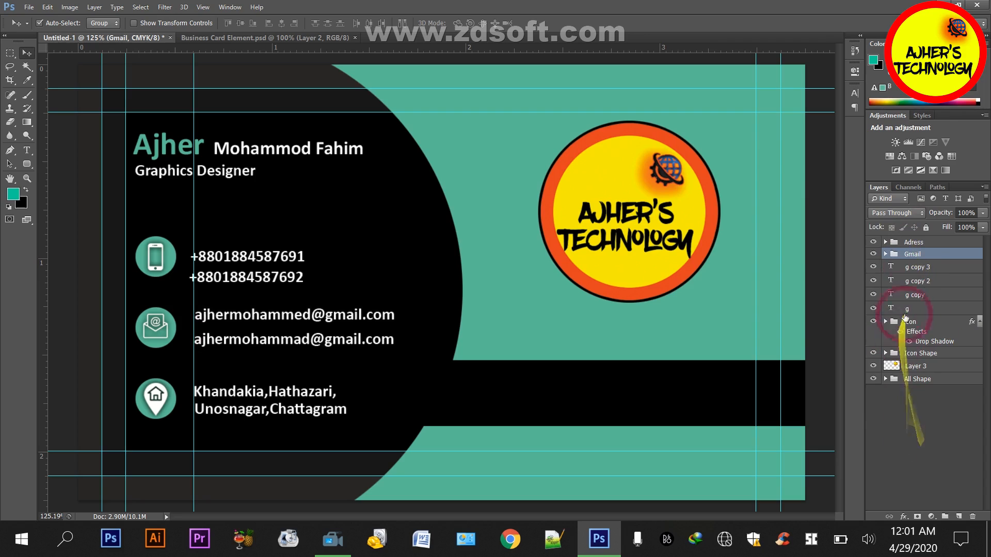
Tighten the line spacing in the Gmail group by nudging the first e-mail line slightly down and the second one up
left_click(885, 254)
left_click(916, 281)
key("Up")
key("Up")
key("Down")
key("Down")
key("Down")
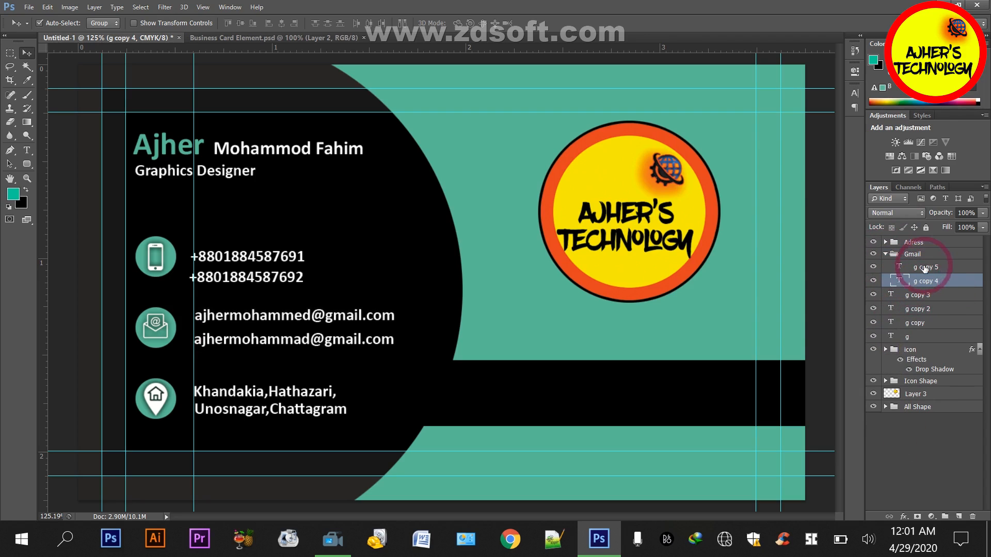
left_click(924, 268)
key("Up")
key("Up")
key("Up")
key("Up")
key("Up")
key("Up")
key("Up")
key("Up")
key("Up")
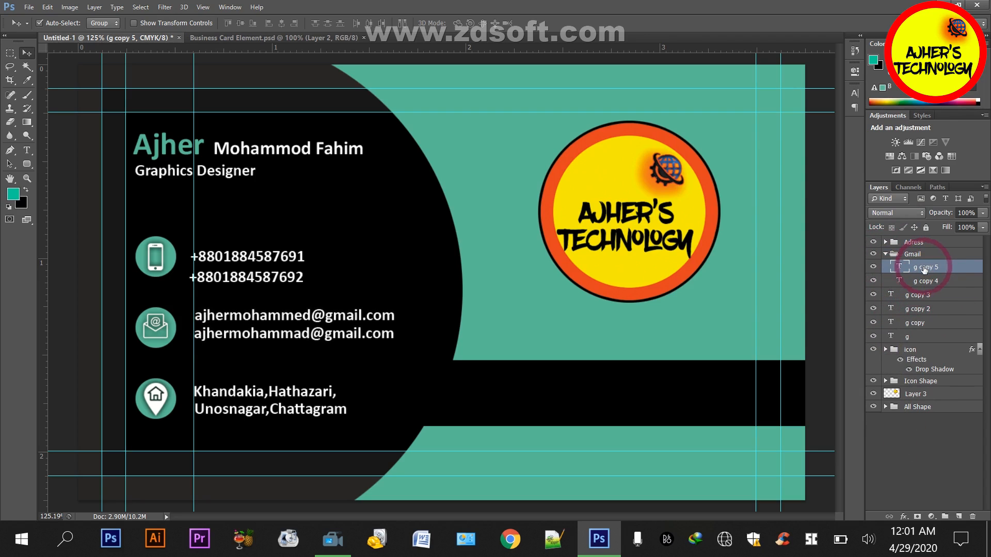
left_click(911, 254)
left_click(886, 254)
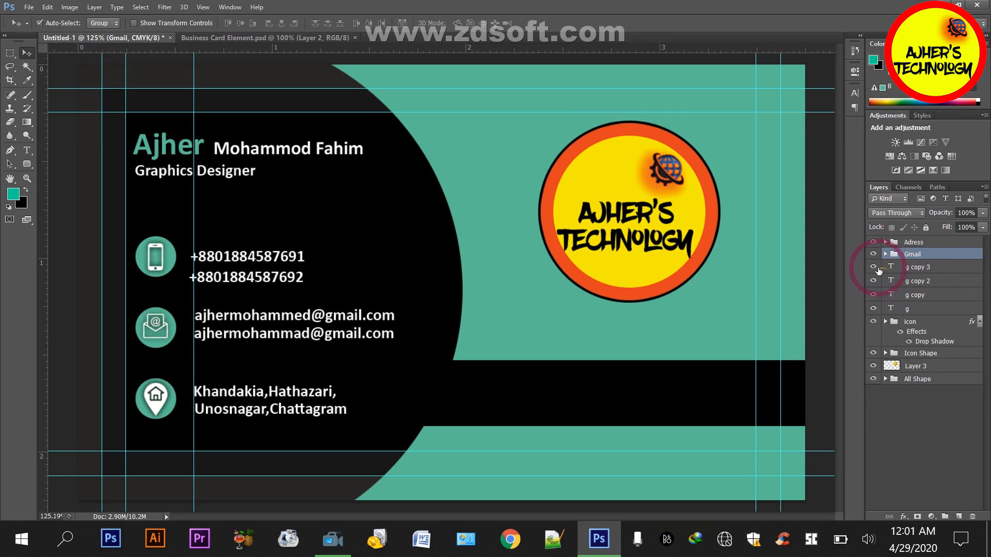
Hide the two phone number layers, group them as "Number", and make both layers visible again inside the group
left_click(872, 280)
left_click(916, 266)
left_click(909, 282, "shift")
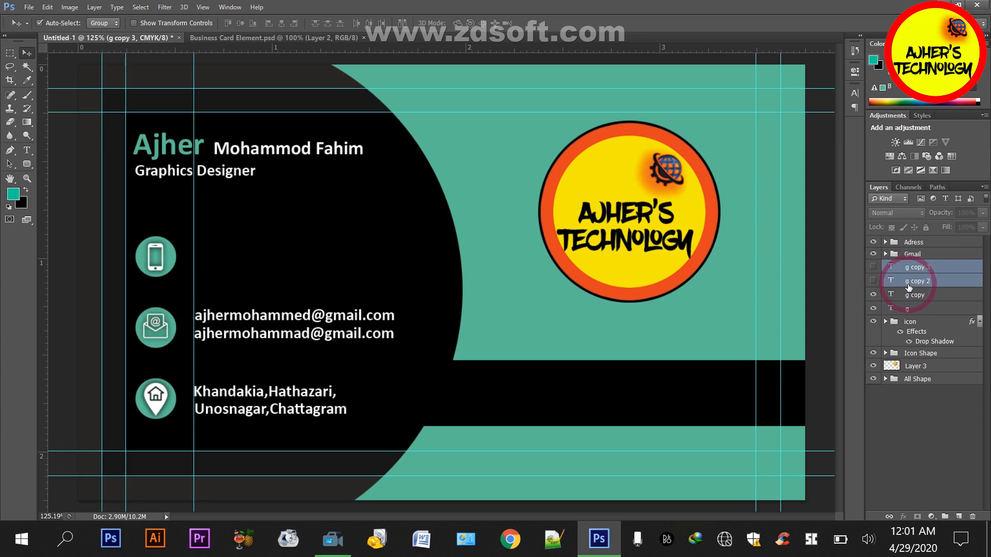
key("ctrl+g")
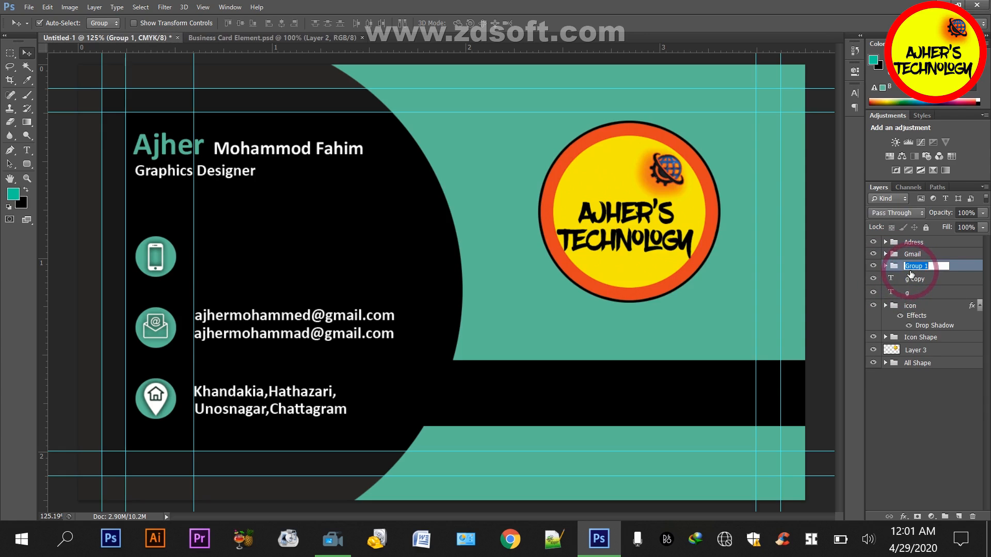
key("Return")
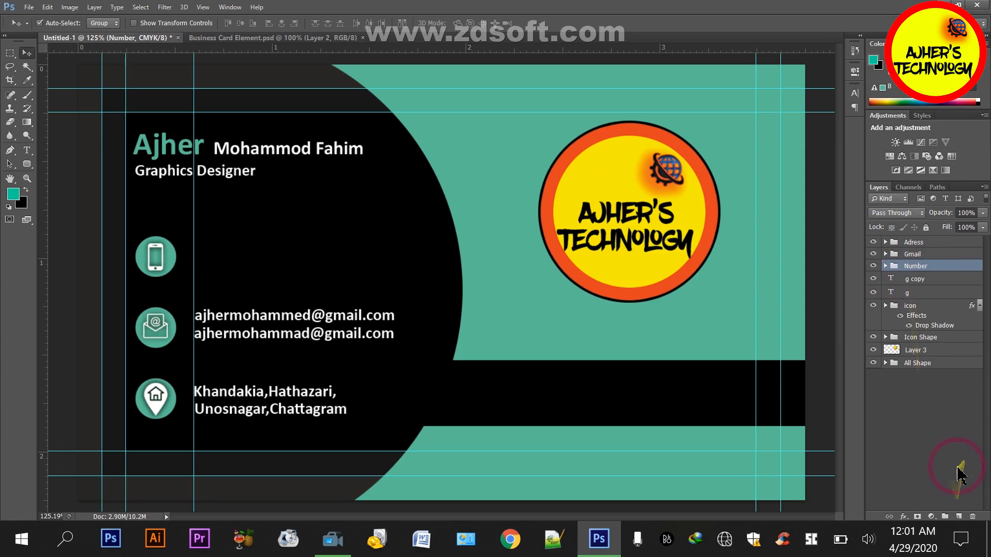
left_click(959, 472)
left_click(885, 266)
left_click(873, 279)
left_click(873, 293)
Nudge both phone numbers up and closer together so the pair sits centred beside the phone icon
left_click(924, 292)
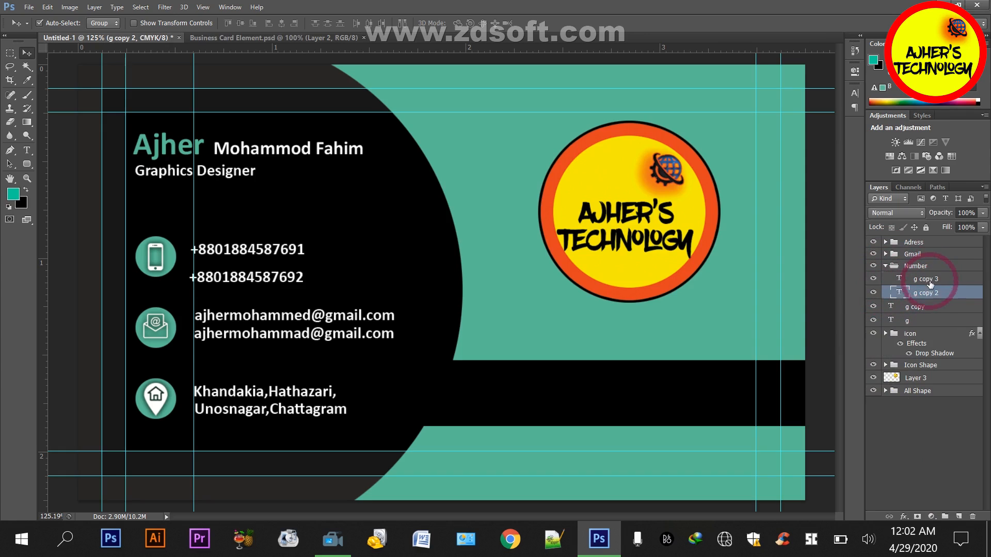
left_click(926, 281)
key("Up")
key("Up")
key("Up")
key("Up")
key("Up")
left_click(927, 268)
left_click(927, 281)
key("Up")
key("Up")
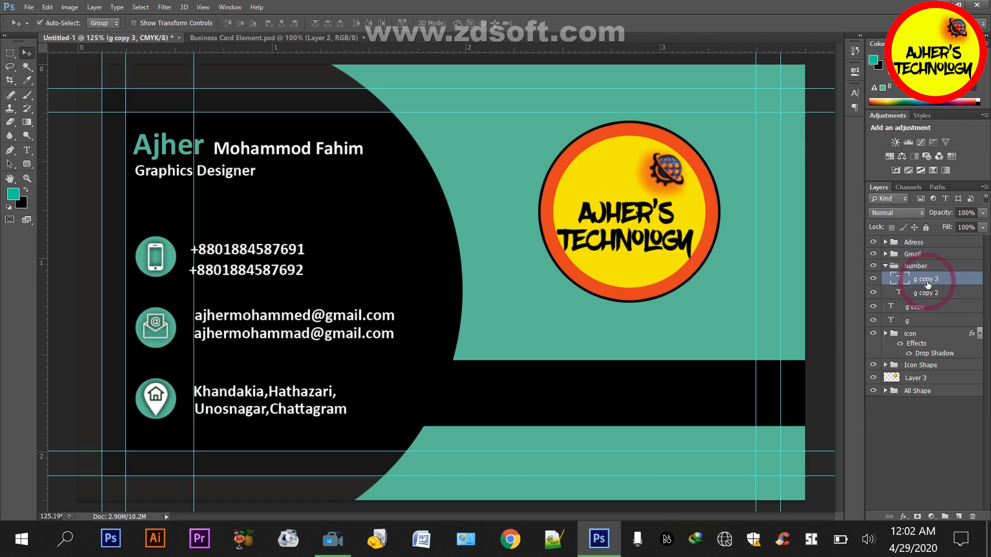
left_click(927, 297)
key("Up")
key("Up")
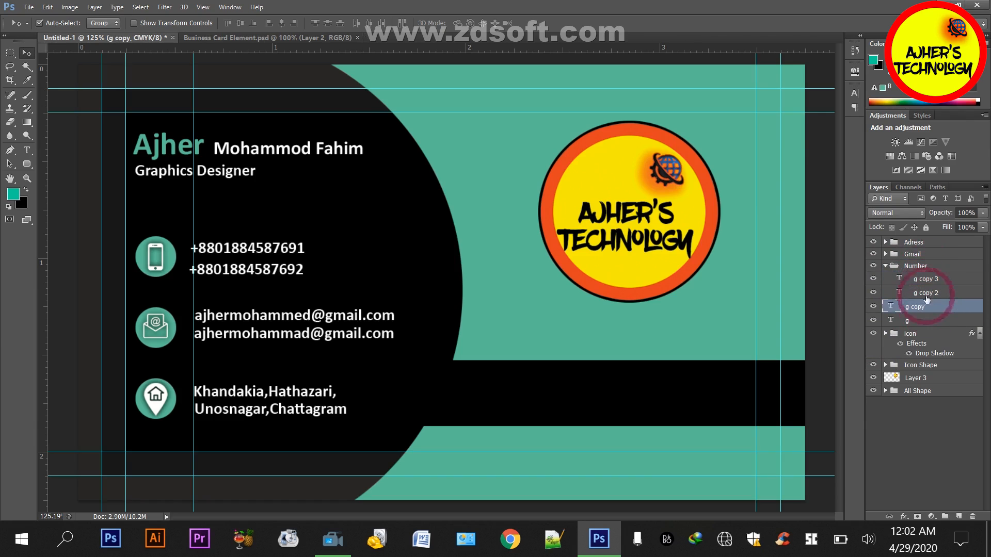
left_click(927, 279)
key("Up")
key("Up")
key("Up")
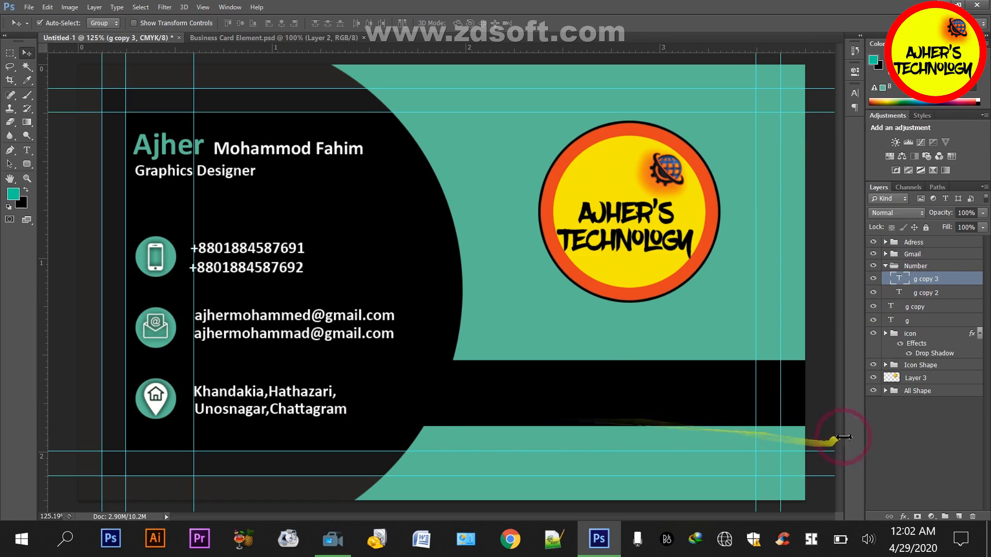
left_click(925, 454)
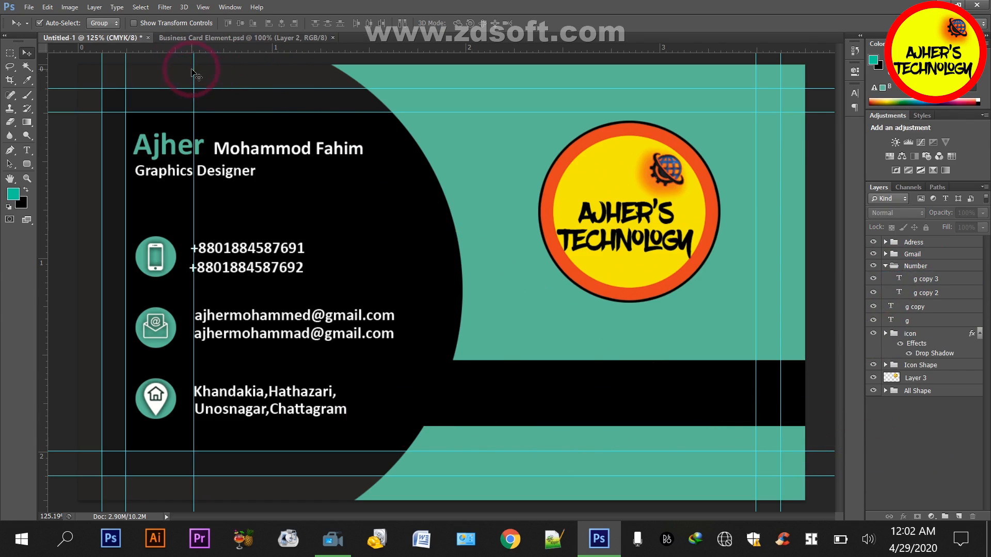
Remove the vertical guide at the left edge of the contact text and check the whole card
left_click_drag(193, 72, 12, 41)
key("ctrl+minus")
key("ctrl+minus")
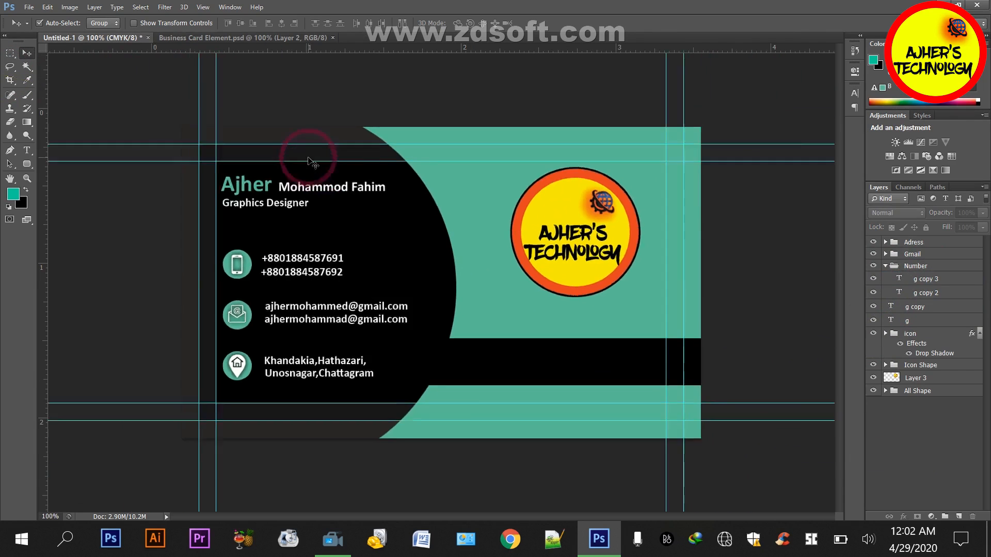
key("ctrl+plus")
key("ctrl+minus")
key("ctrl+minus")
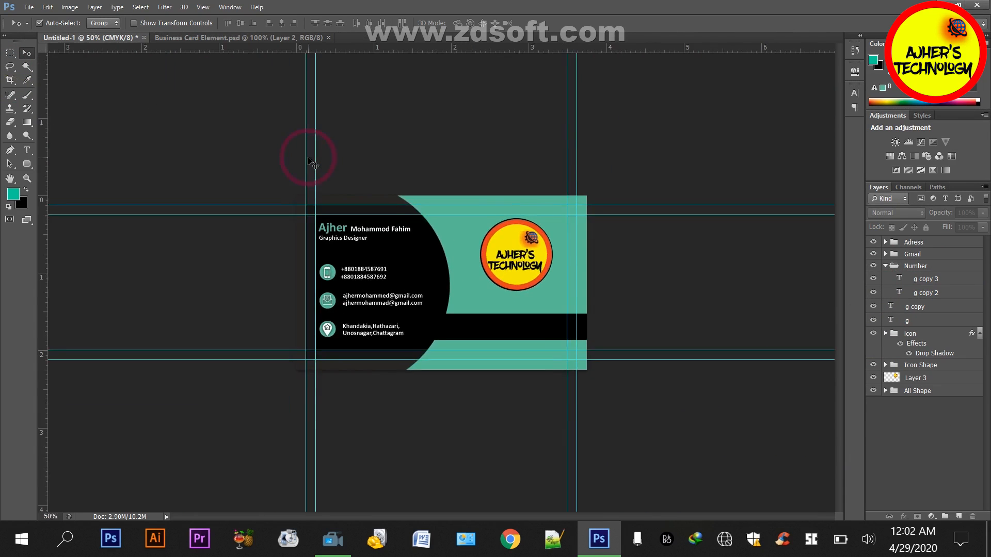
key("ctrl+plus")
Group the name and job title text layers, name the group "Name", and toggle its visibility to check its contents
left_click(885, 266)
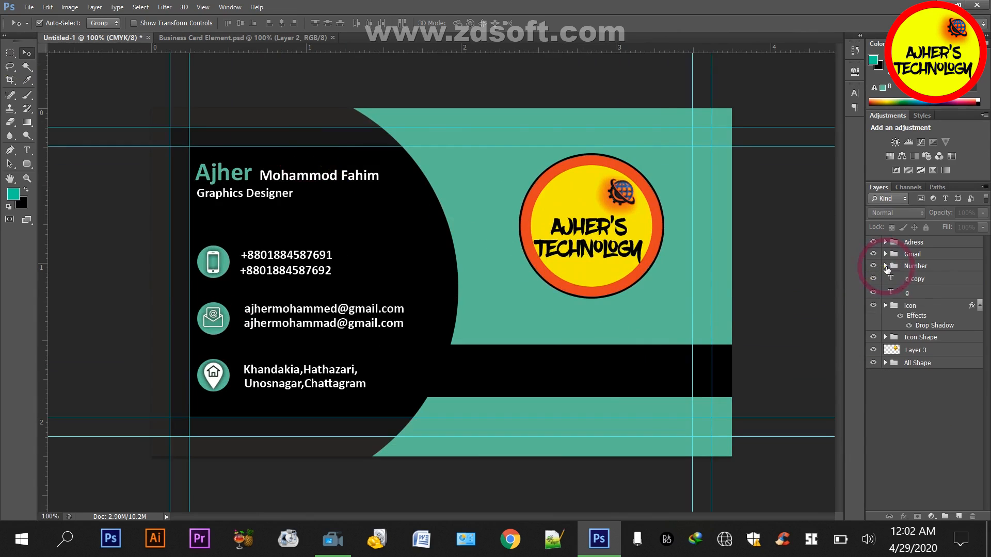
left_click(905, 279)
left_click(906, 292, "shift")
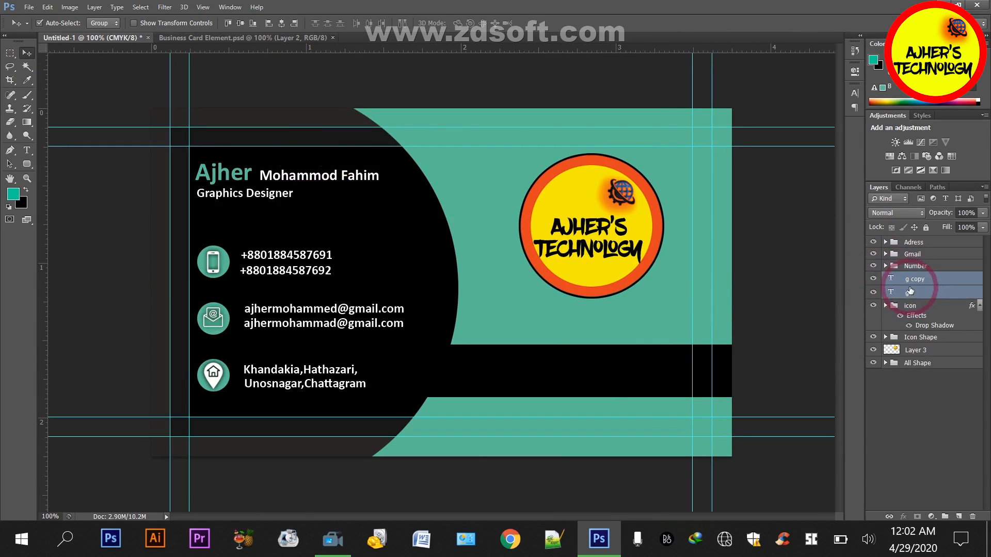
key("ctrl+g")
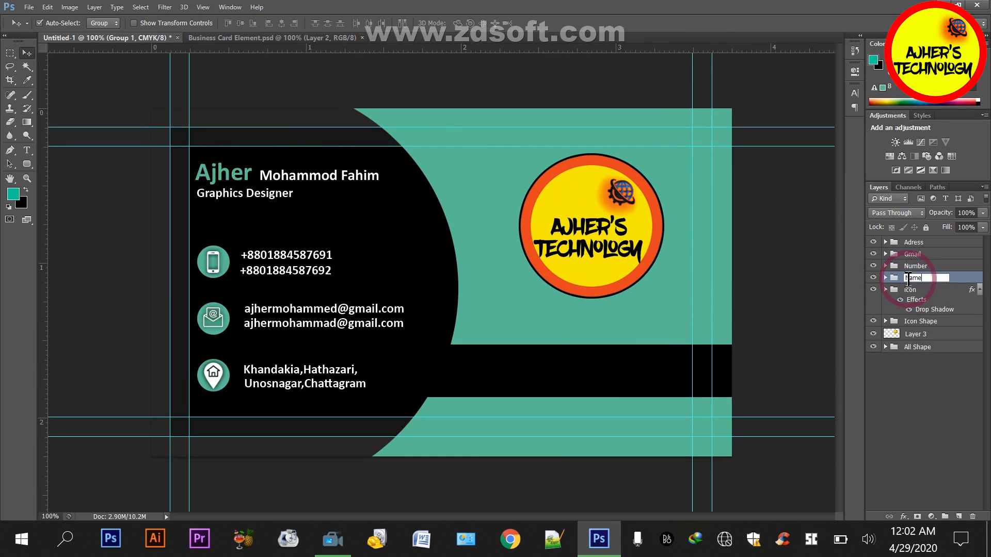
key("Return")
left_click(912, 381)
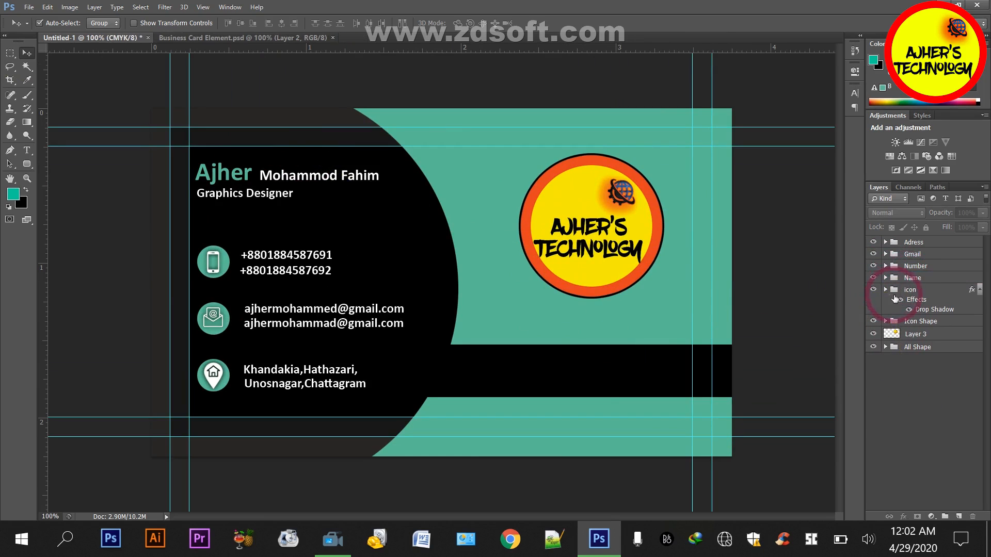
left_click(873, 278)
left_click(873, 277)
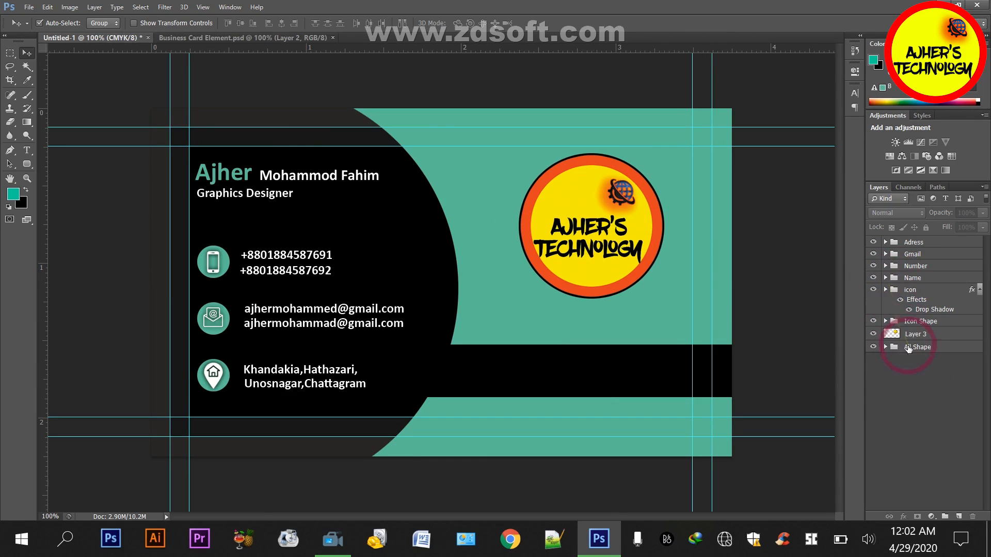
On a new layer in the All Shape group, add a thin teal bar below the job title, about as wide as the name
left_click(895, 347)
left_click(885, 347)
left_click(958, 516)
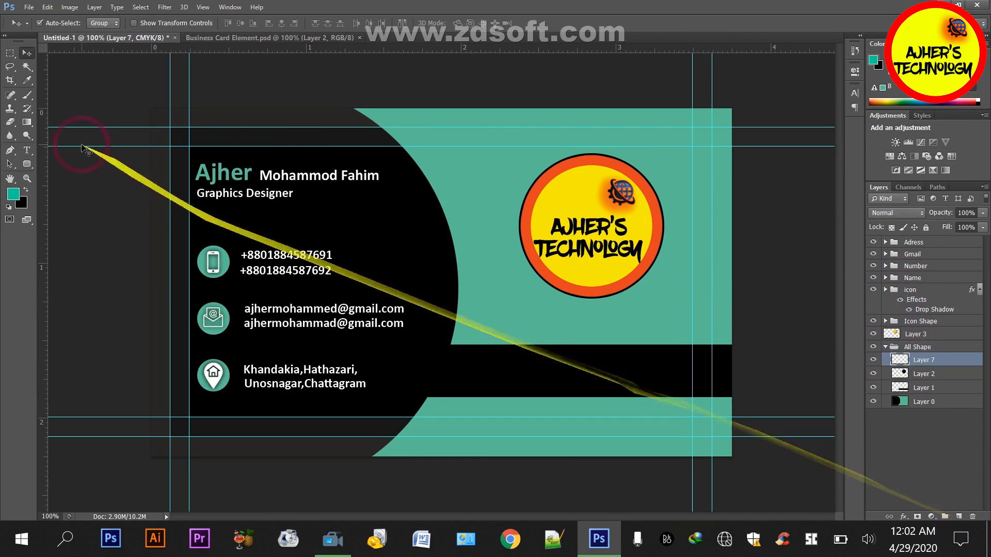
left_click(9, 53)
left_click_drag(197, 205, 385, 211)
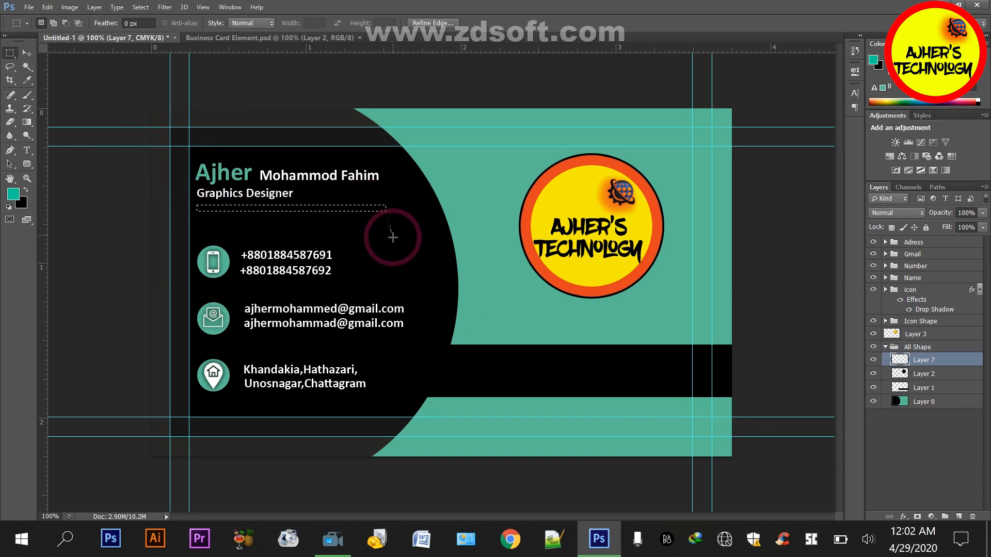
key("alt+BackSpace")
key("ctrl+d")
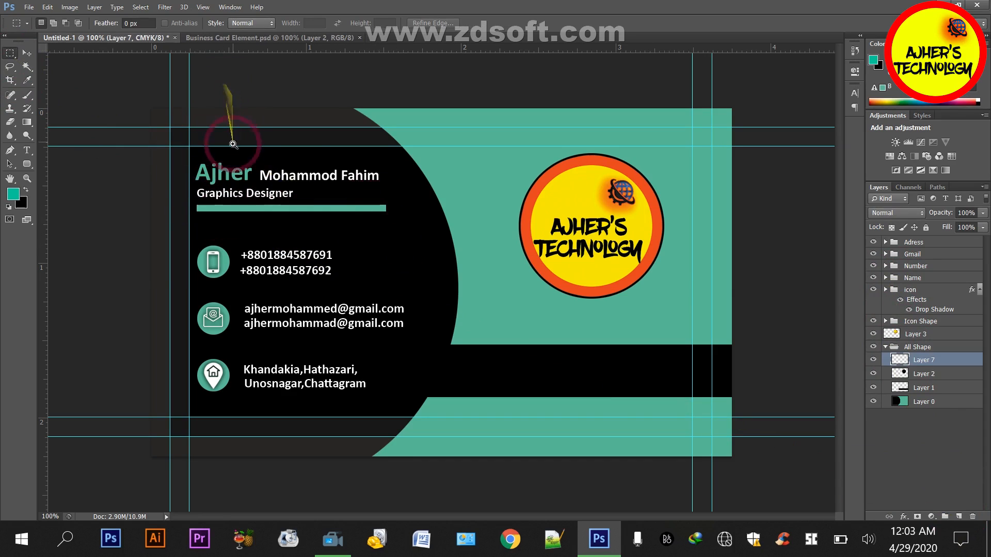
Place a vertical guide at the left edge of the name and nudge the All Shape group left to it
scroll(232, 144, "up", 1)
left_click_drag(217, 48, 156, 210)
key("v")
left_click(197, 274)
key("Left")
key("Left")
key("Left")
key("Left")
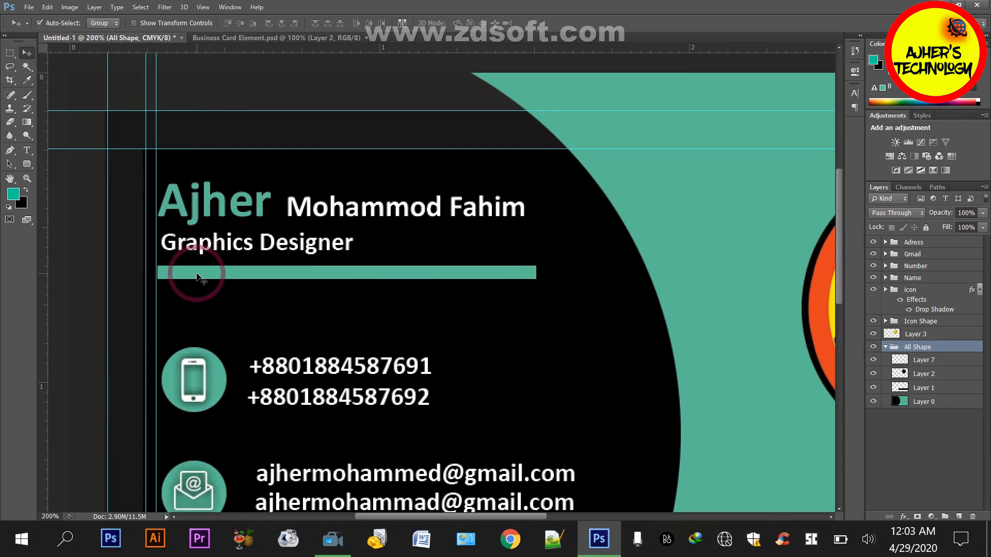
Move the vertical guide to the name's right edge and shrink the teal bar on Layer 7 to 97.55% width to meet it
left_click_drag(156, 76, 524, 155)
key("ctrl+t")
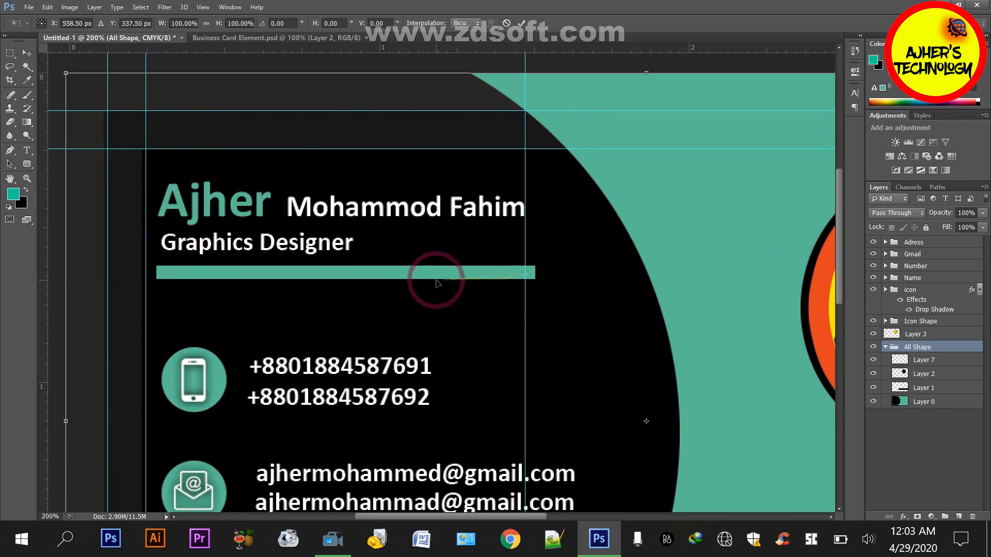
key("Escape")
left_click(934, 361)
key("ctrl+t")
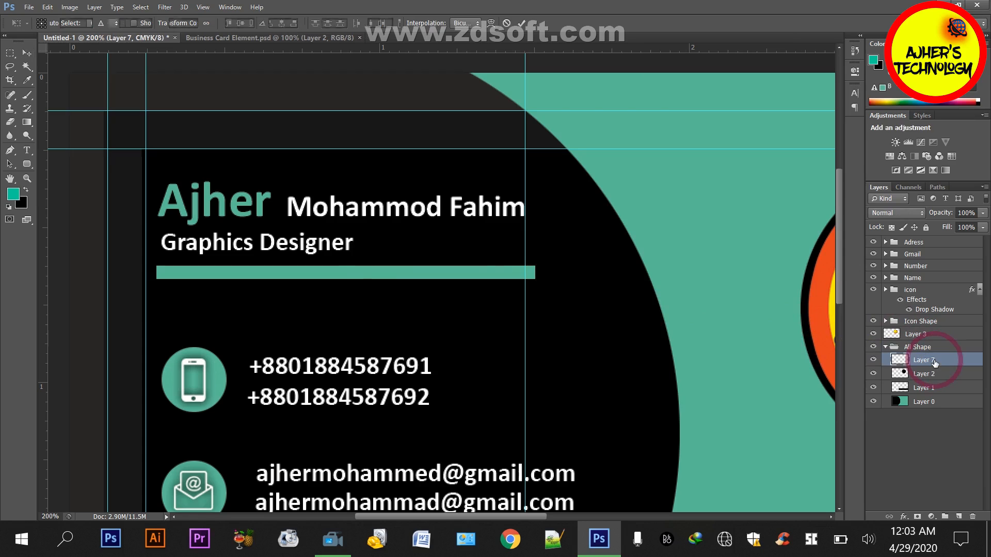
left_click_drag(534, 273, 524, 272)
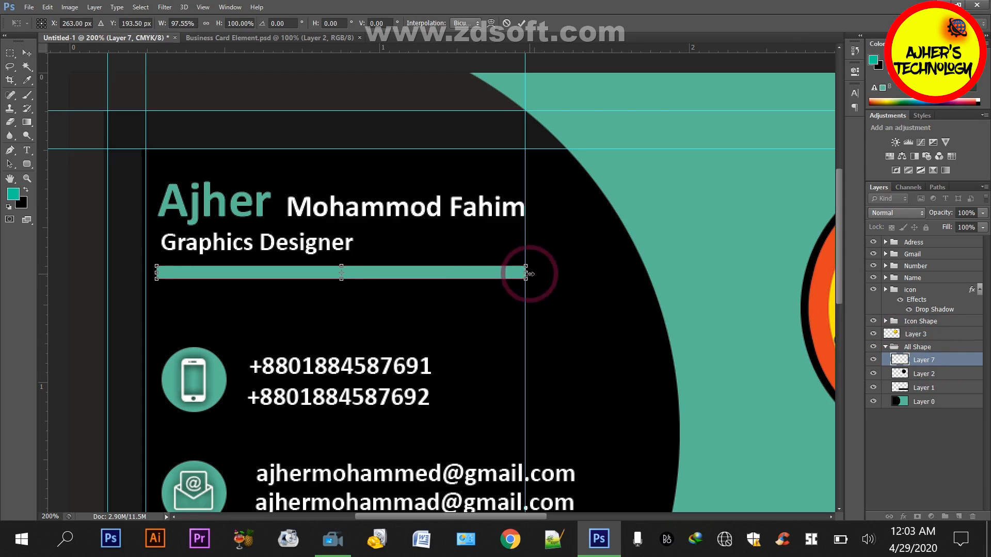
key("Return")
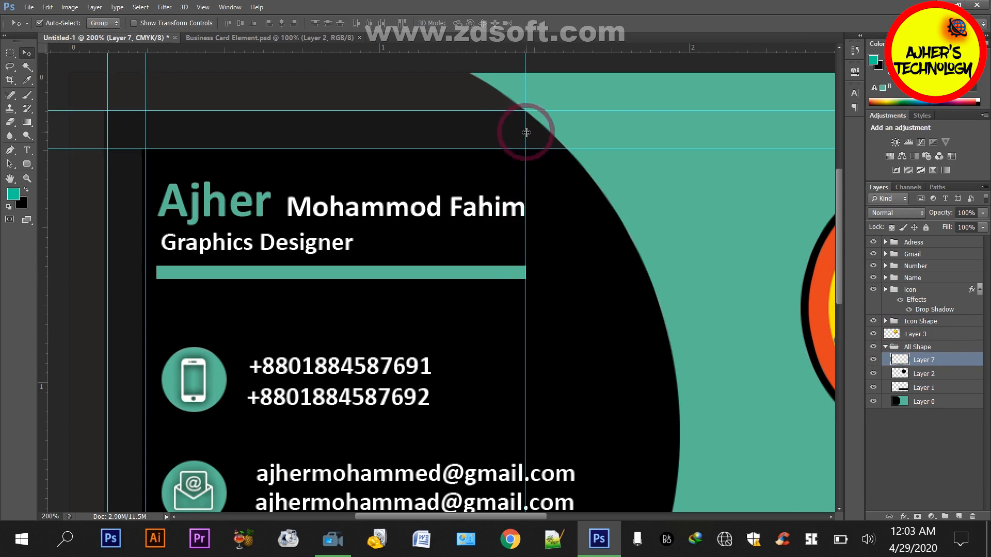
Move the All Shape group slightly to the right so the background covers the card's right edge
key("ctrl+0")
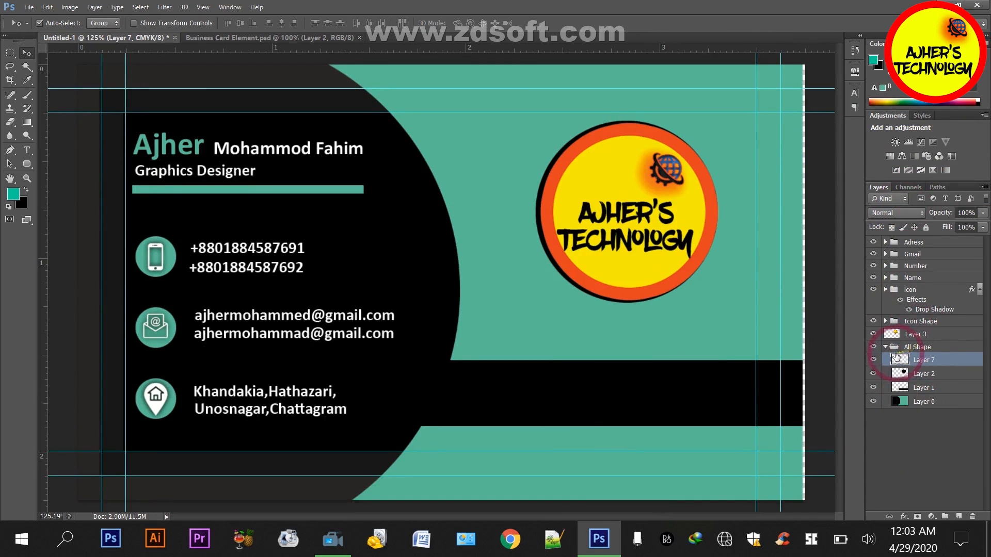
left_click(922, 401)
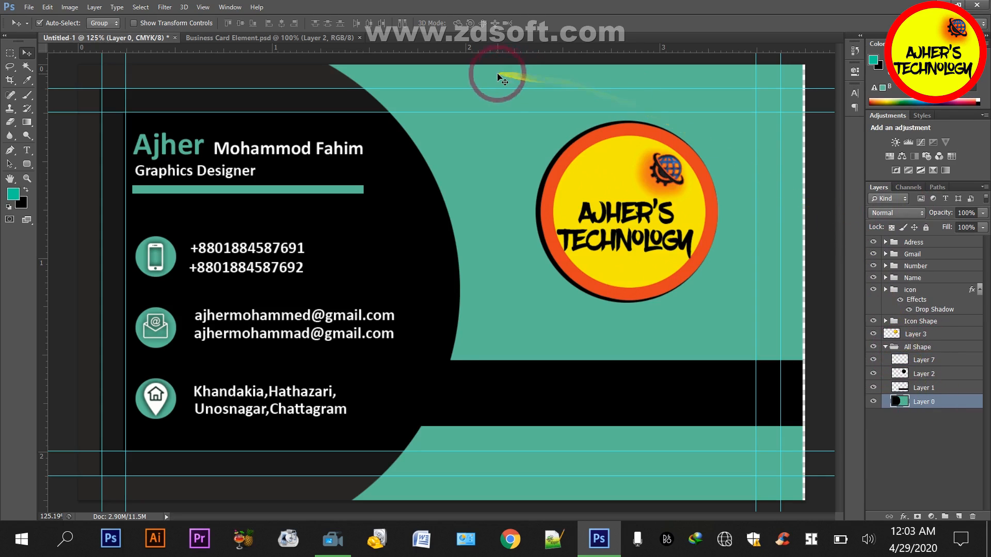
mouse_move(497, 73)
left_mouse_down()
mouse_move(512, 82)
mouse_move(498, 82)
left_mouse_up()
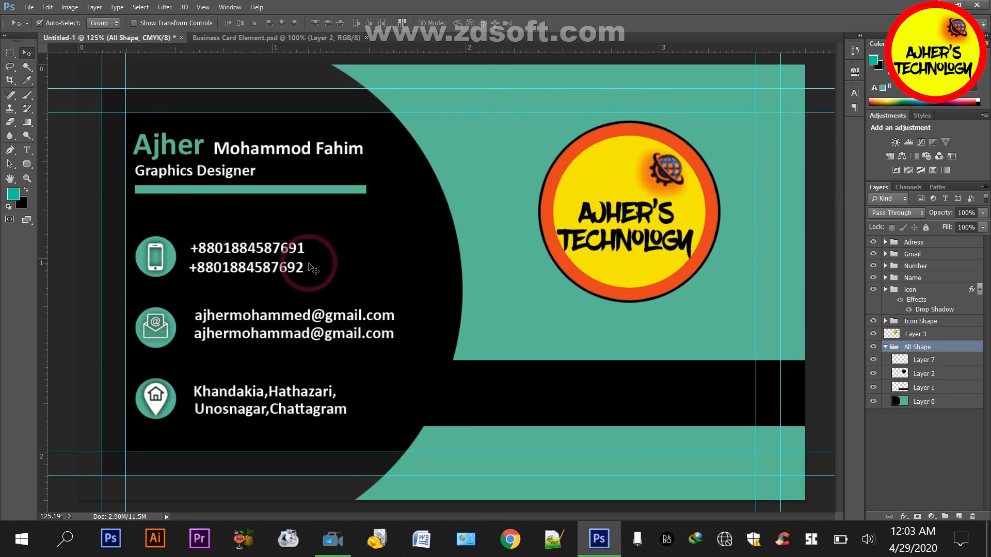
Close Business Card Element.psd, and create a new 3.25 × 1.75 inch RGB document filled with the teal foreground color
left_click(232, 37)
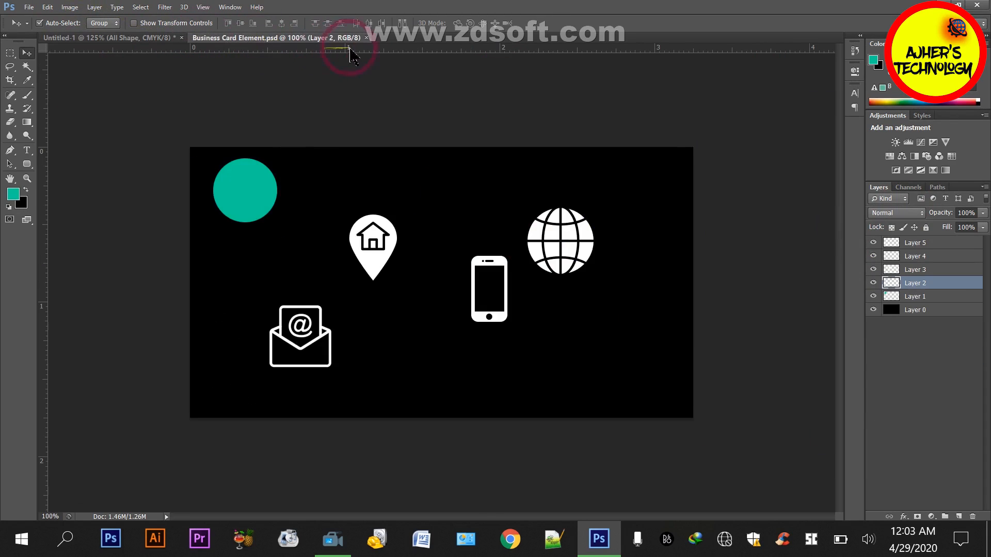
left_click(367, 38)
key("ctrl+n")
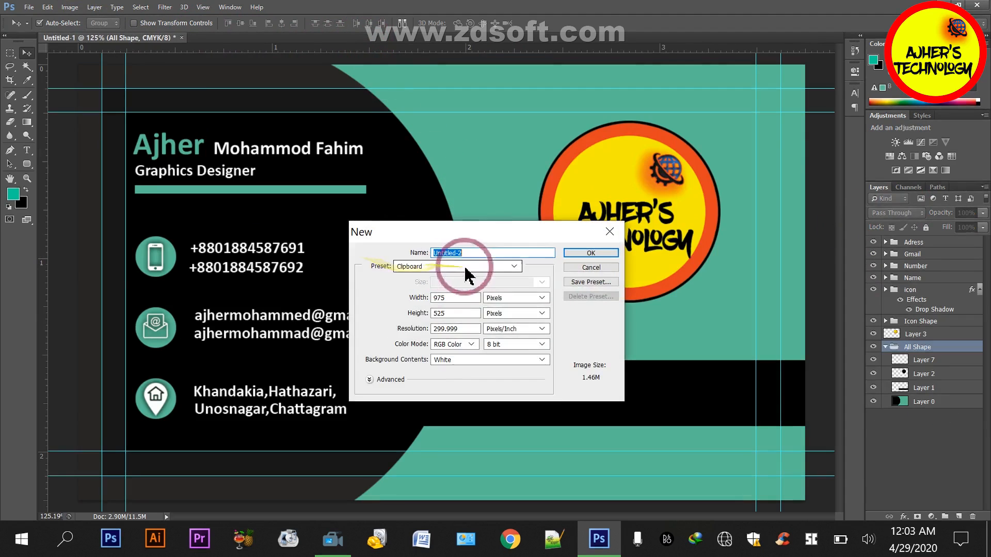
left_click(511, 298)
left_click(504, 316)
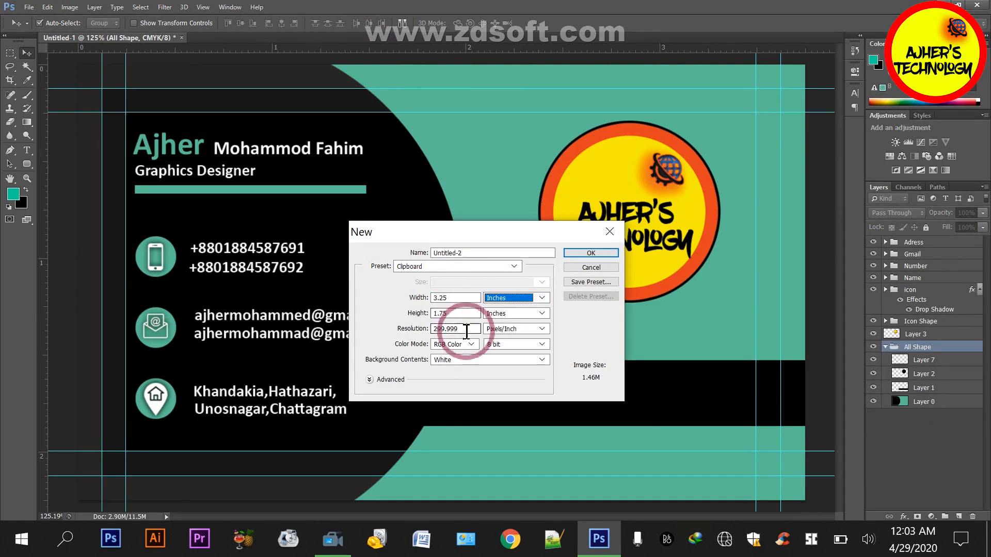
left_click(573, 253)
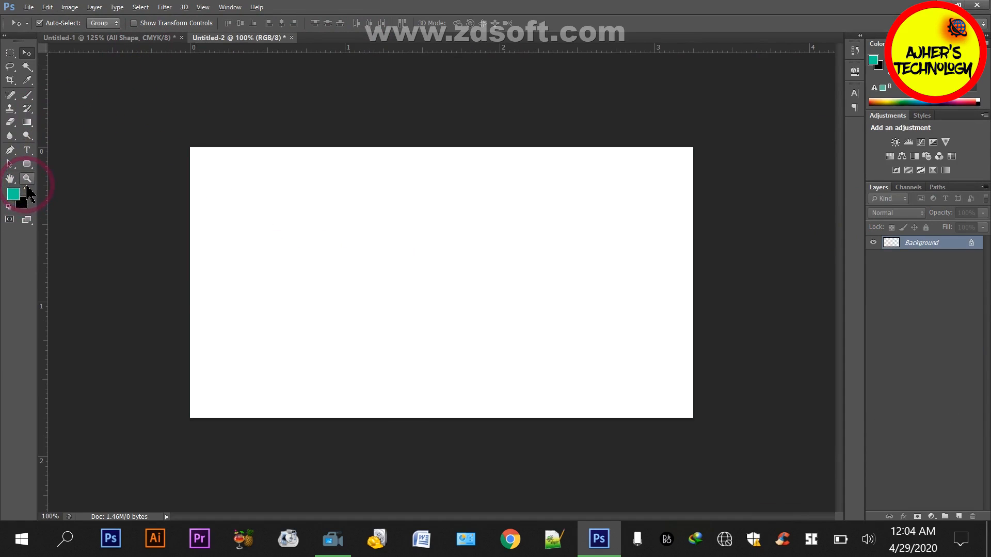
key("alt+Delete")
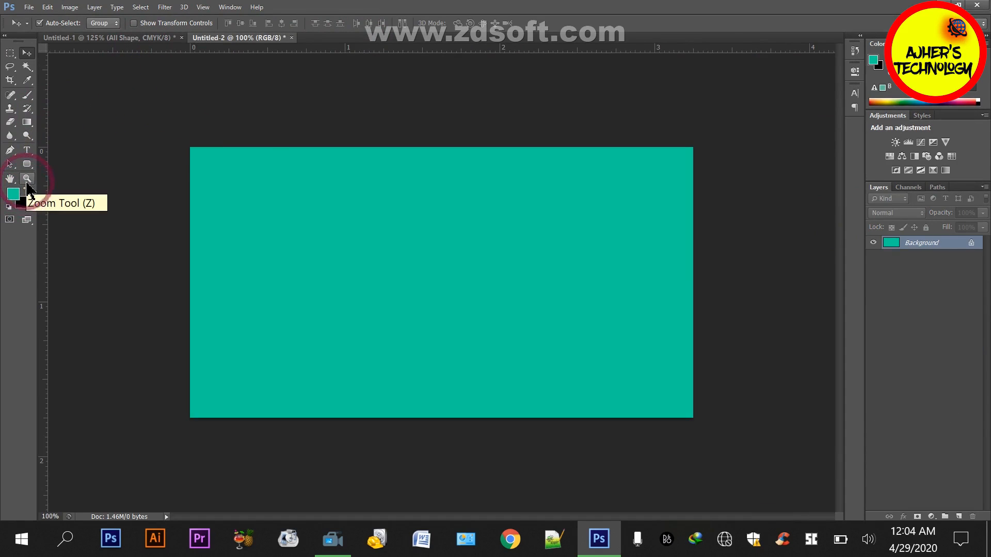
Draw a rounded rectangle of about 973 × 72 px with a 10 px radius across the lower canvas, with black fill and no stroke
left_click(9, 54)
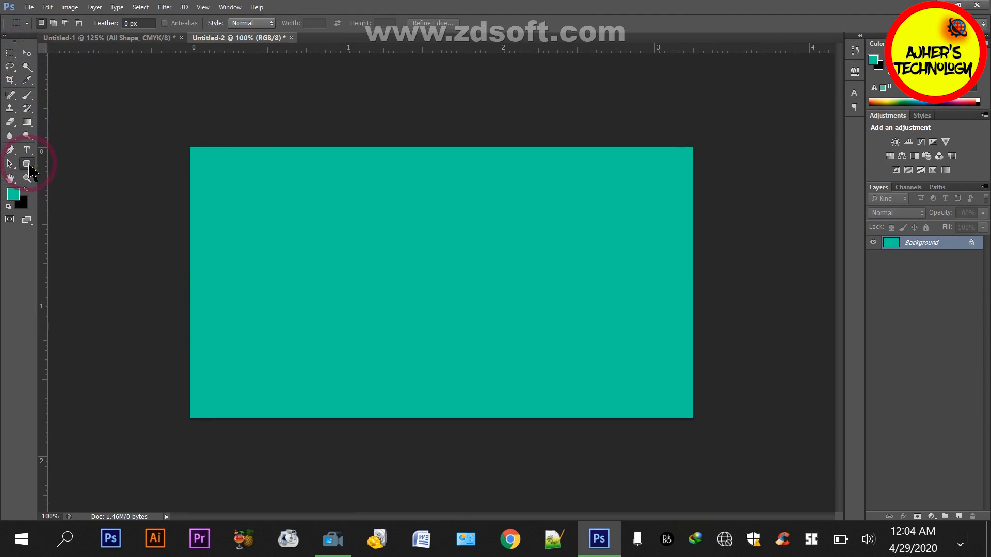
left_click_drag(27, 164, 73, 175)
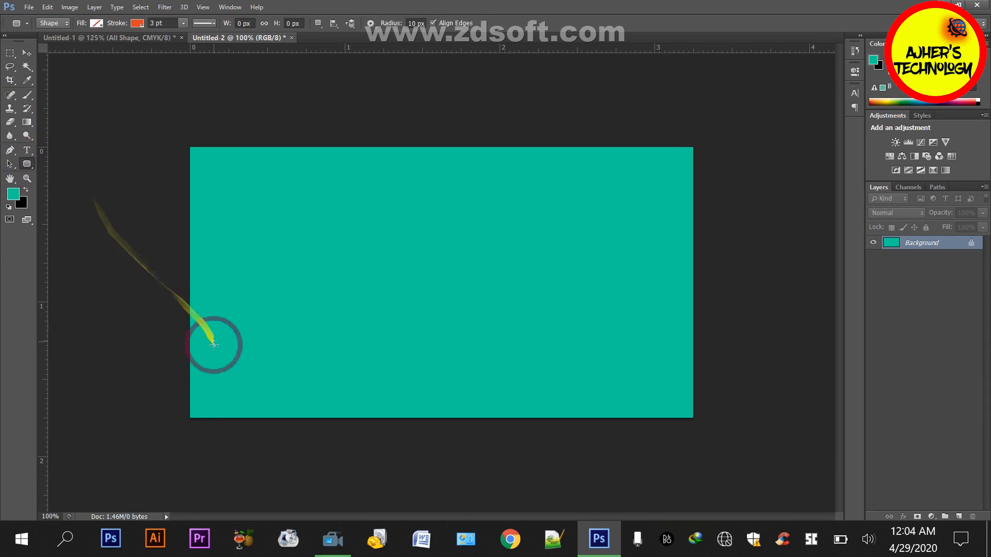
left_click_drag(192, 343, 692, 382)
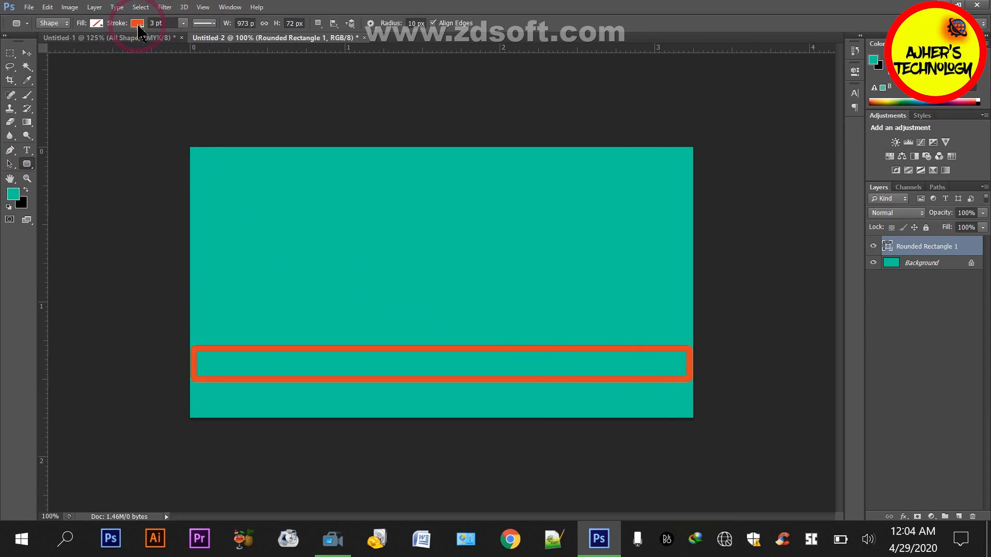
left_click(137, 24)
left_click(96, 24)
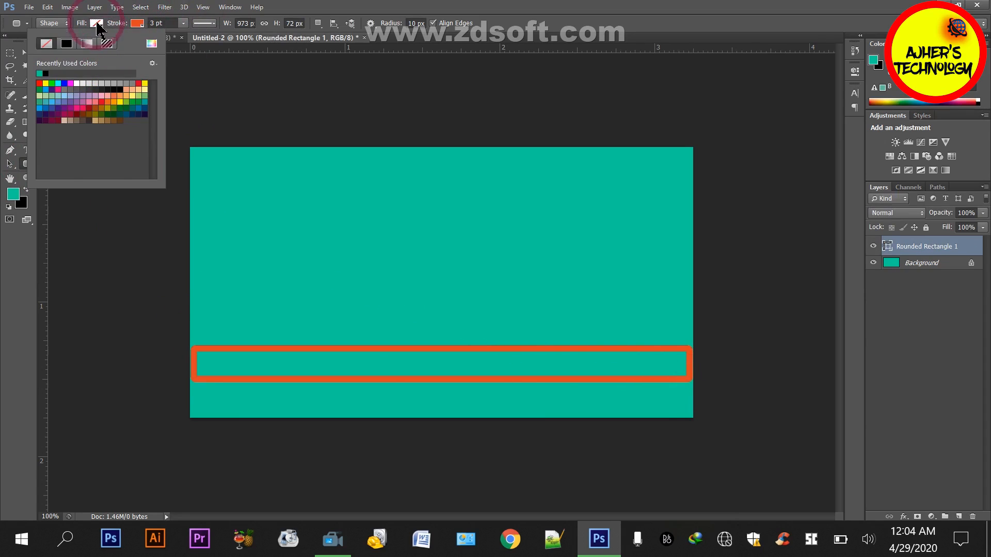
left_click(66, 44)
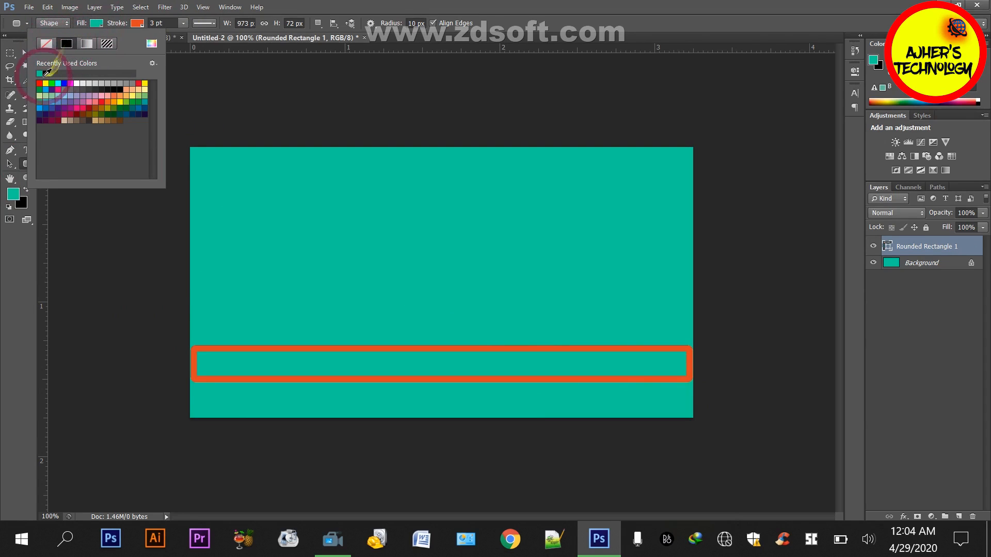
left_click(45, 73)
left_click(138, 24)
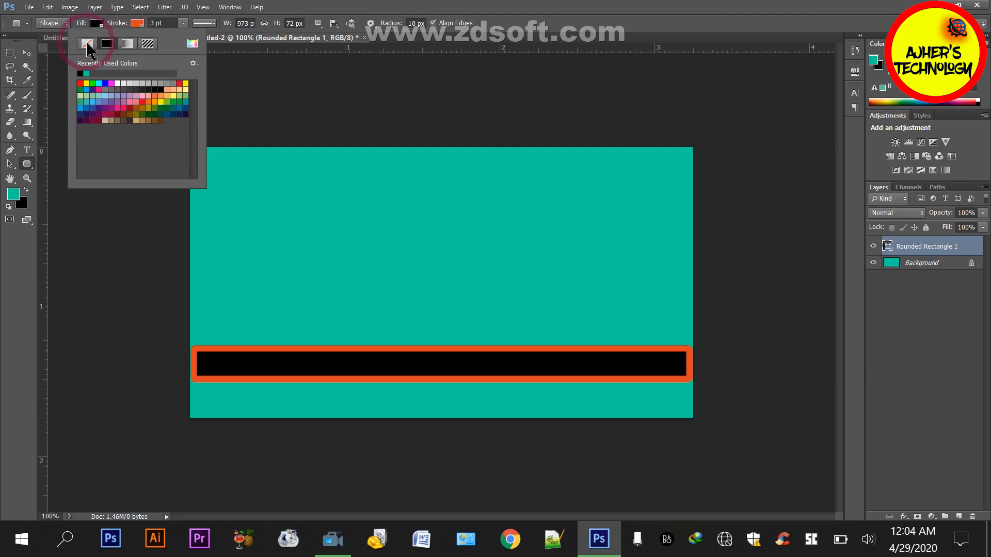
left_click(88, 46)
left_click(241, 73)
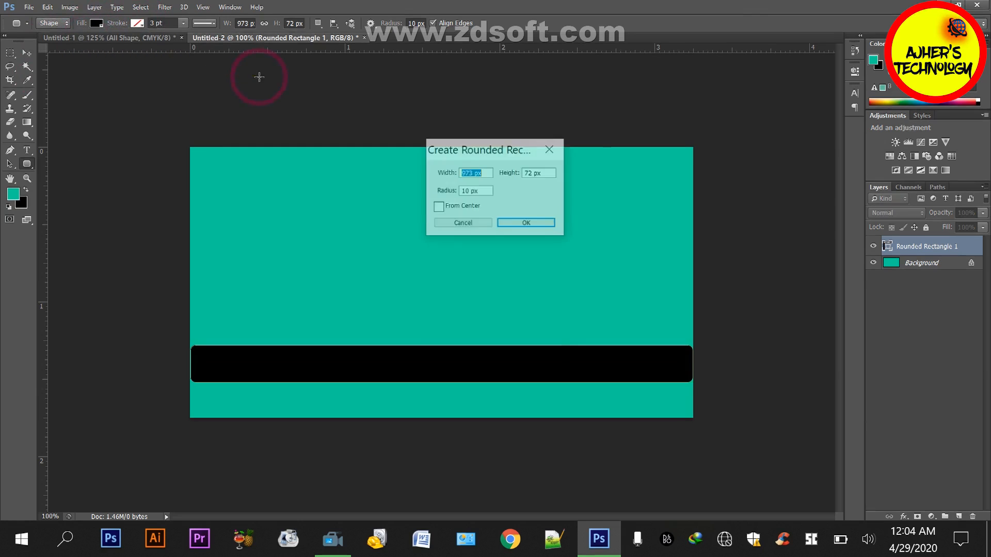
left_click(475, 225)
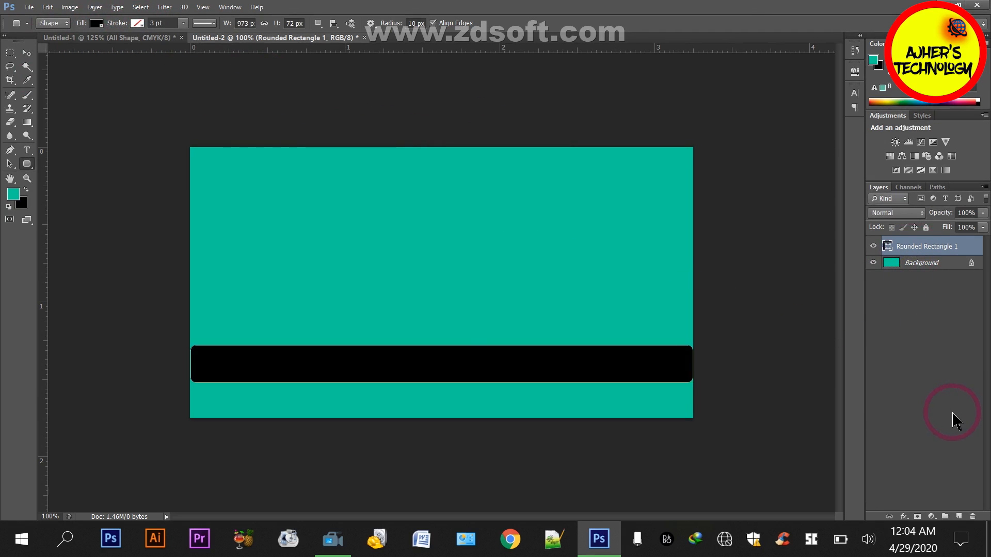
Try lowering the black bar and shrinking it slightly inside the canvas edges, and delete its layer
key("v")
key("Down")
key("Down")
key("Down")
key("Down")
key("Down")
key("Down")
key("Down")
key("Down")
key("Down")
key("Down")
key("Down")
key("Down")
key("Down")
key("Down")
key("Down")
key("Down")
key("Down")
key("Down")
key("Down")
key("Down")
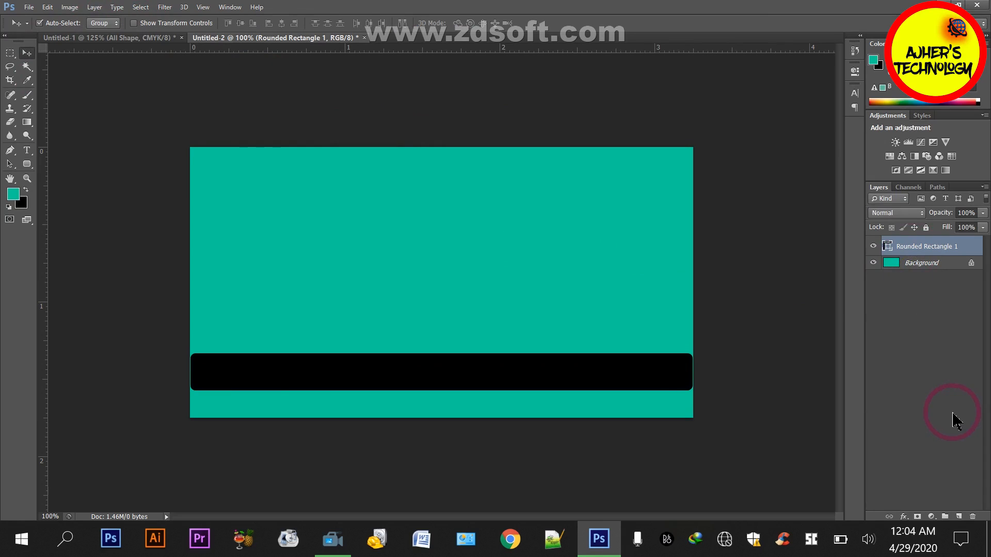
key("Up")
key("Up")
key("Up")
key("Up")
key("Up")
key("Up")
key("Up")
key("Up")
key("Up")
key("Up")
key("Up")
key("Up")
key("Up")
key("Up")
key("Up")
key("Up")
key("Up")
key("Up")
key("Up")
key("Up")
key("ctrl+t")
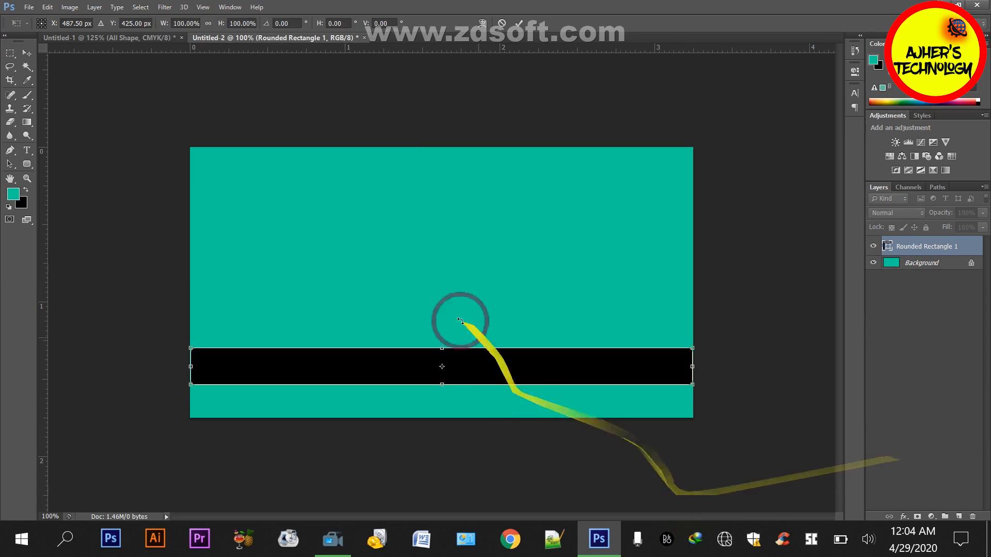
mouse_move(441, 348)
left_mouse_down()
mouse_move(442, 332)
mouse_move(441, 352)
left_mouse_up()
left_click_drag(694, 353, 689, 351)
key("Return")
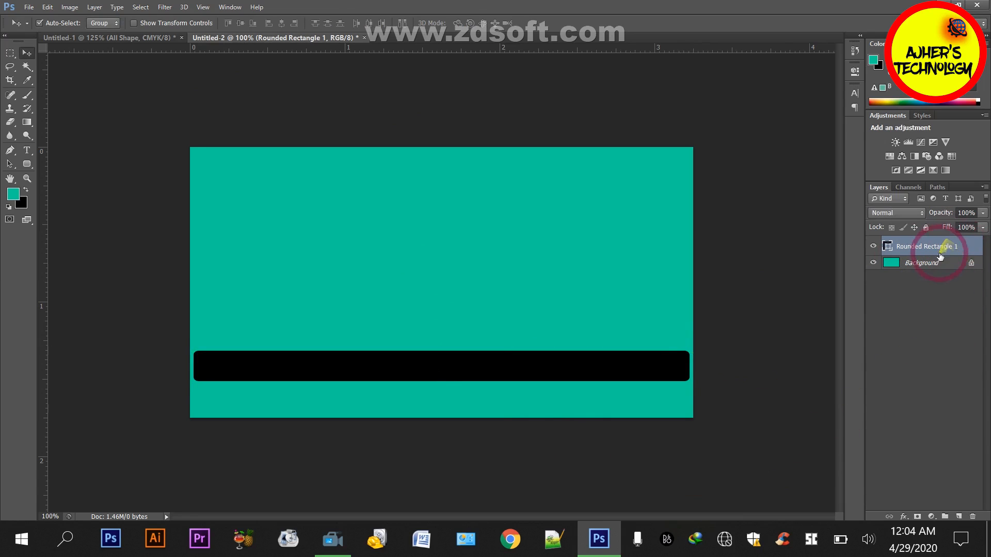
key("Delete")
Draw a rounded rectangle of about 965 × 56 px with a 35 px radius across the lower canvas, with black fill and no stroke
left_click(27, 163)
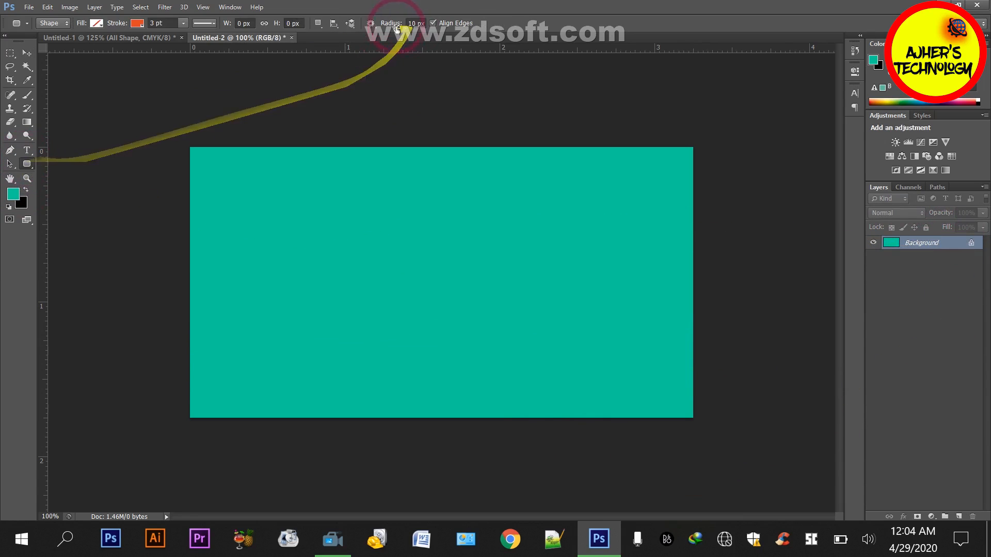
left_click(412, 23)
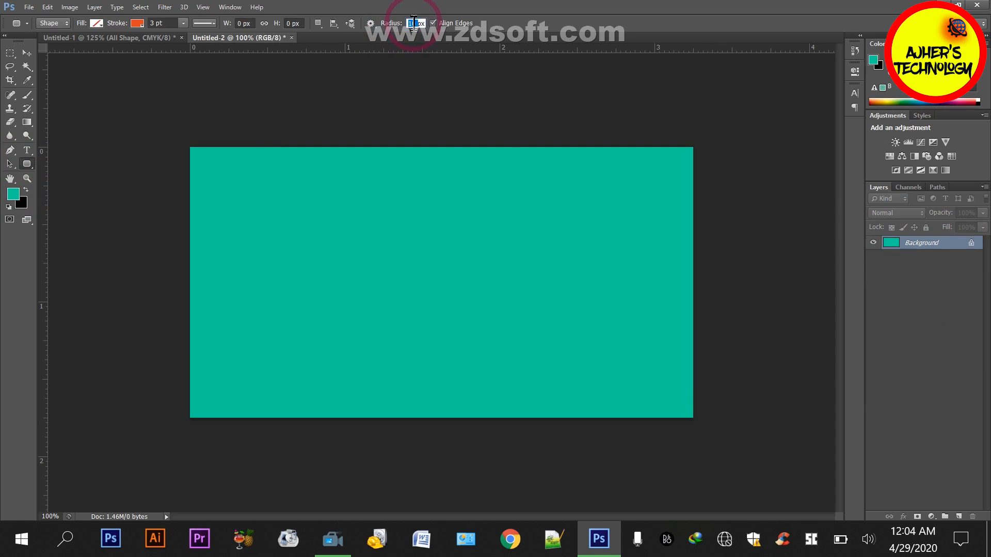
type("35")
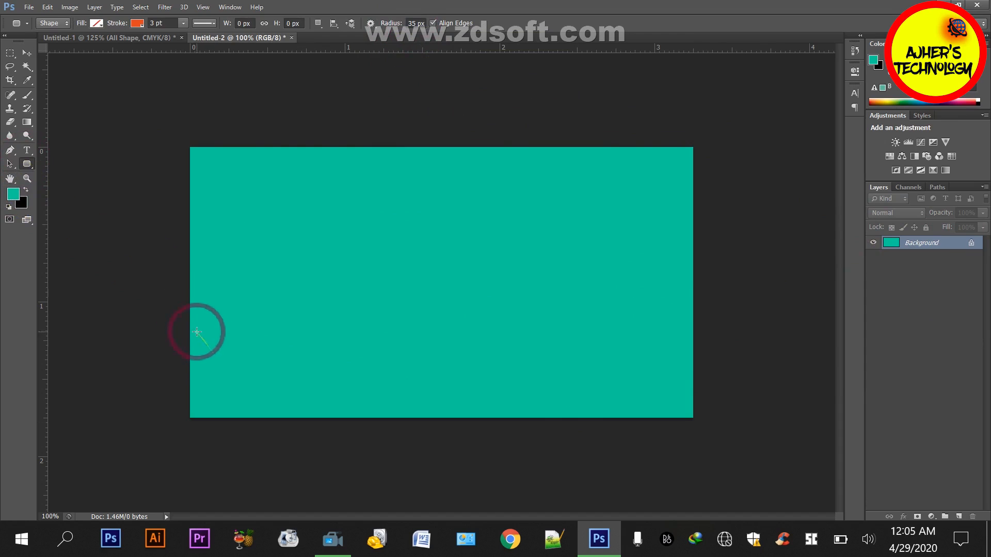
left_click_drag(197, 331, 690, 353)
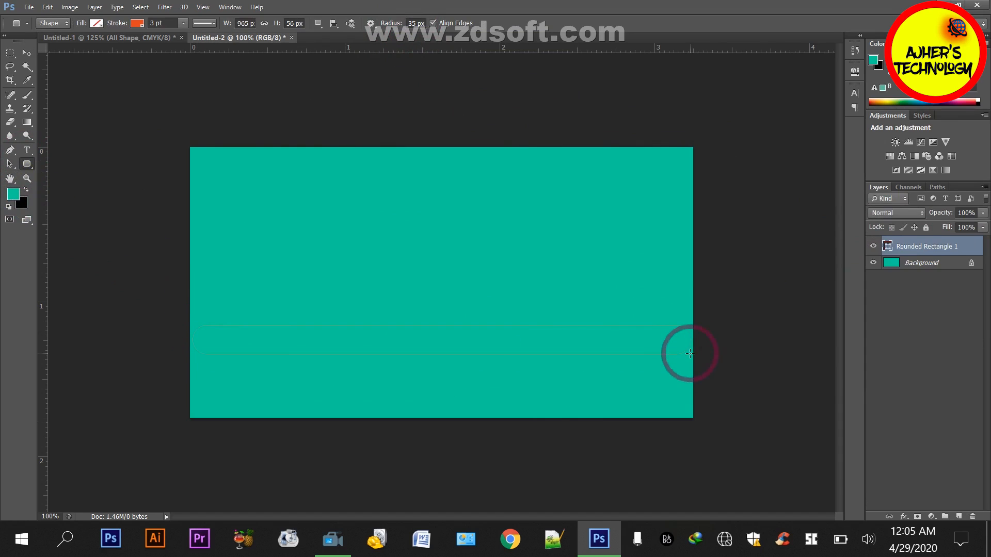
left_click(137, 23)
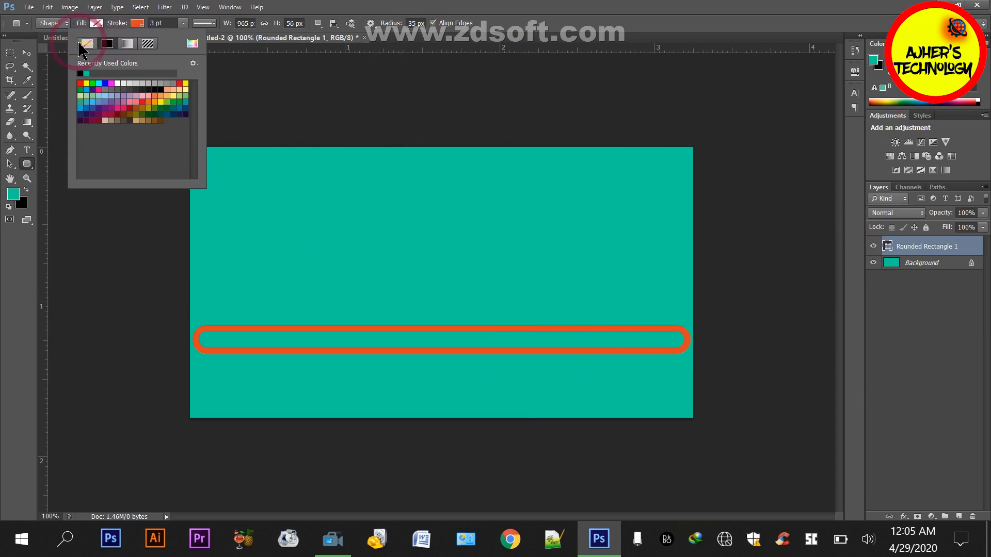
left_click(87, 44)
left_click(96, 23)
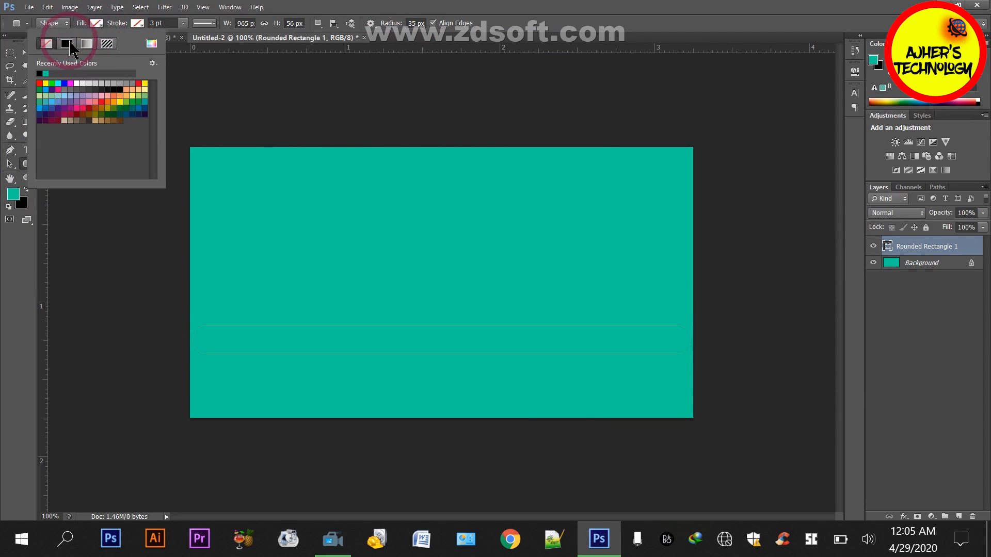
left_click(44, 74)
left_click(40, 74)
left_click(221, 70)
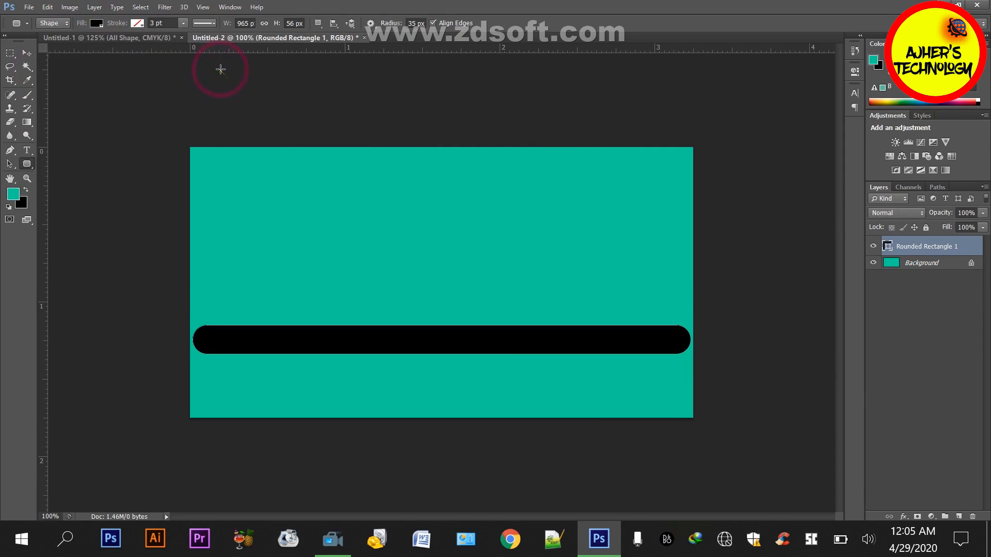
left_click(451, 225)
Move the black rounded bar further down and enlarge it slightly to span the full canvas width
left_click(924, 248)
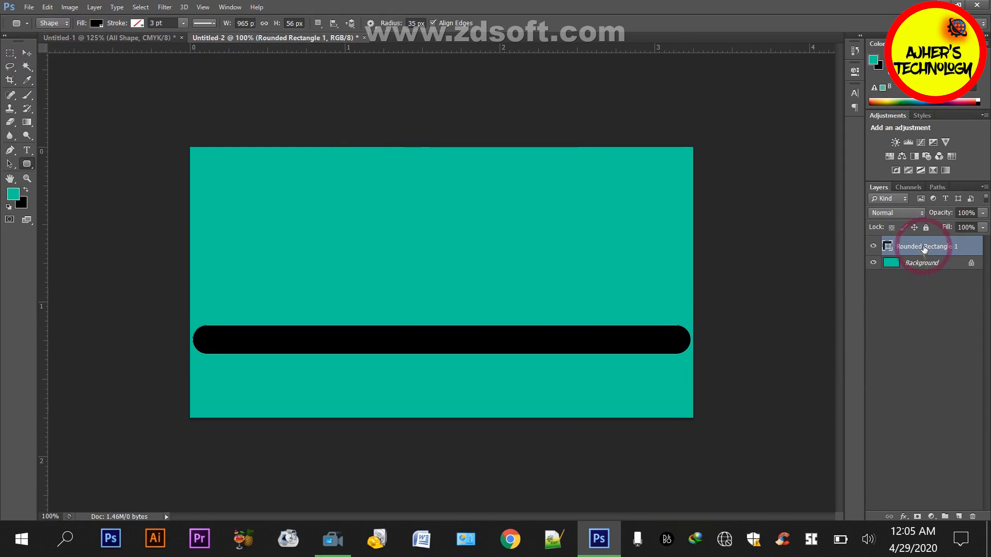
key("v")
key("shift+Down")
key("shift+Down")
key("shift+Down")
key("shift+Down")
key("shift+Down")
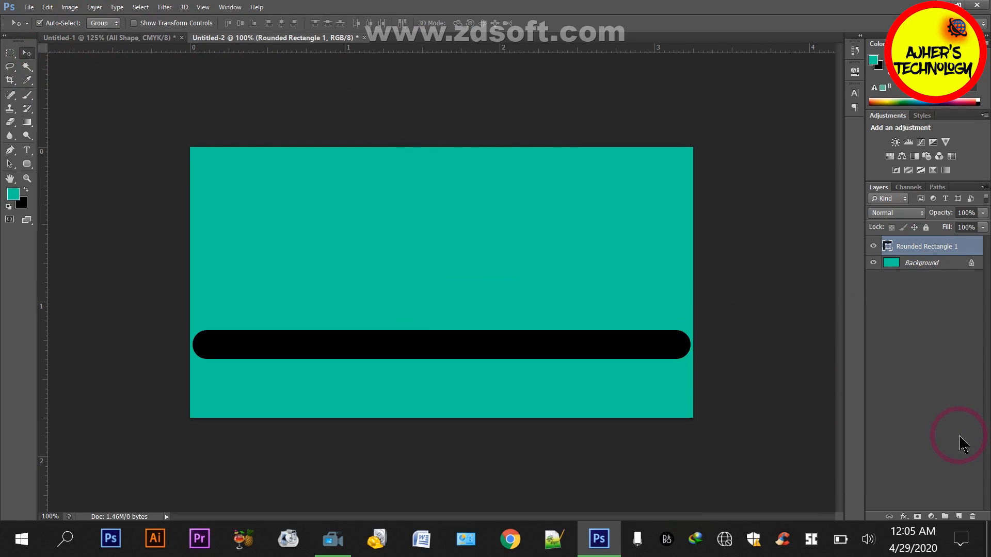
key("ctrl+t")
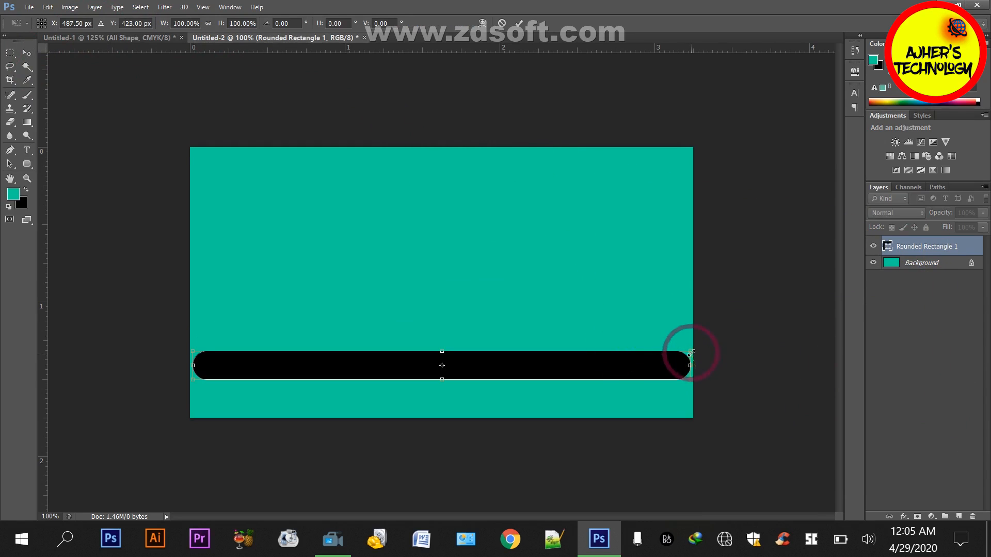
left_click_drag(690, 352, 693, 345)
key("Return")
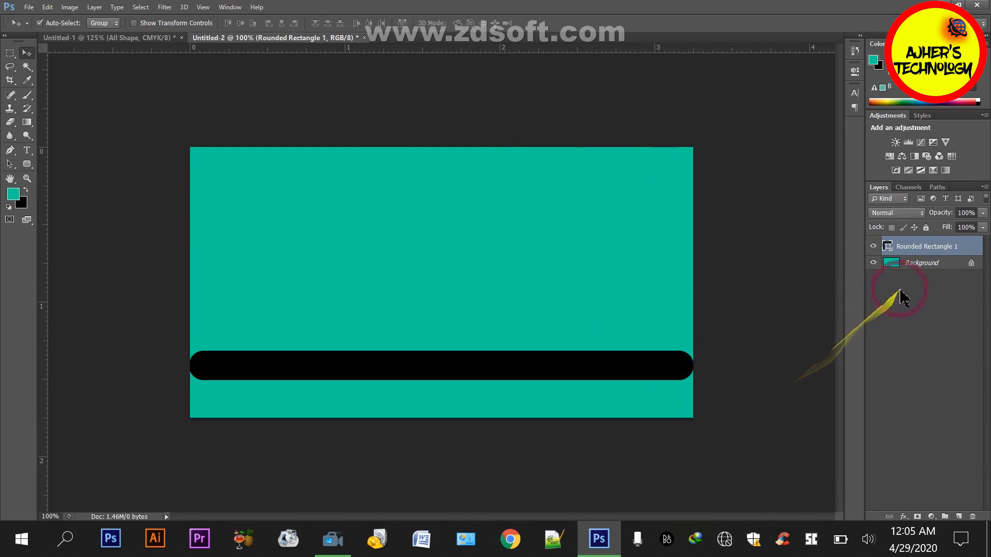
Center the black bar vertically on the background, and move it back down to the lower part of the canvas
left_click(919, 263, "ctrl")
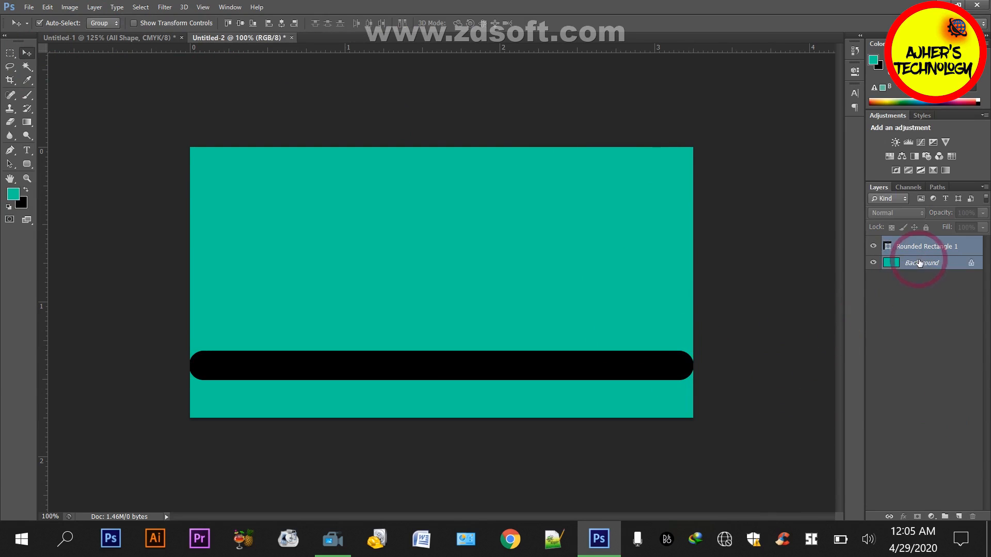
left_click(240, 23)
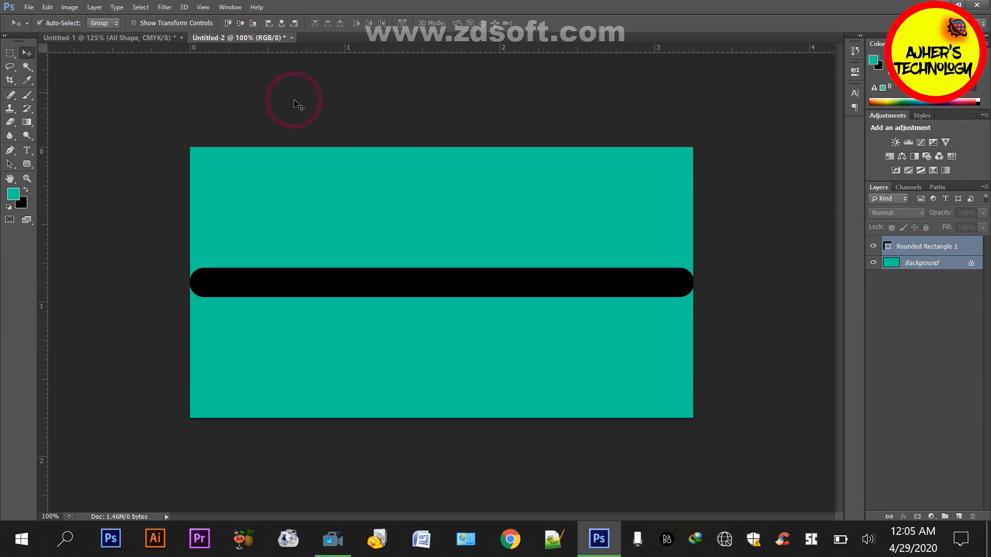
left_click(923, 243)
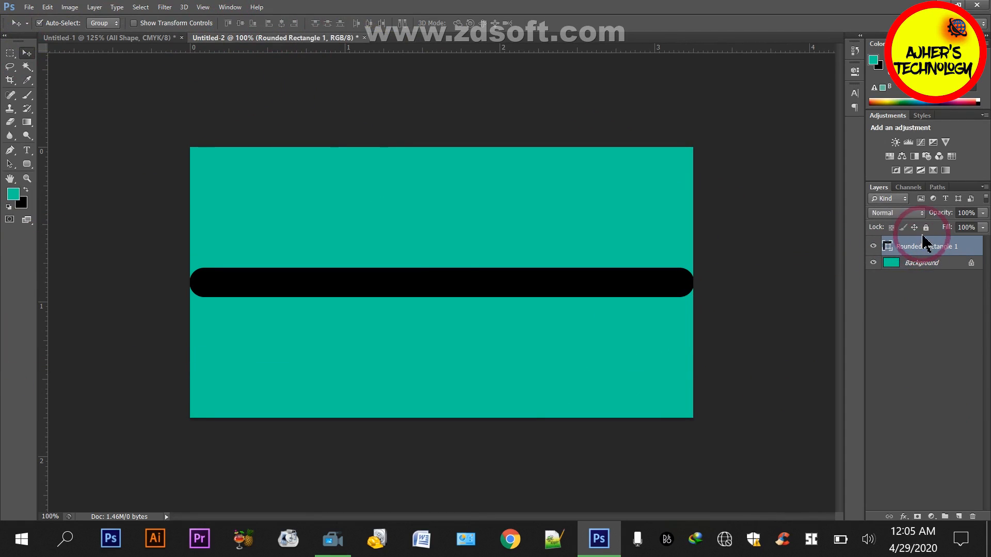
key("shift+Down")
key("shift+Down")
key("shift+Down")
key("shift+Down")
key("shift+Down")
key("shift+Down")
key("shift+Down")
key("shift+Down")
key("shift+Down")
key("shift+Down")
key("shift+Down")
key("shift+Down")
key("shift+Down")
key("shift+Down")
key("shift+Down")
key("shift+Down")
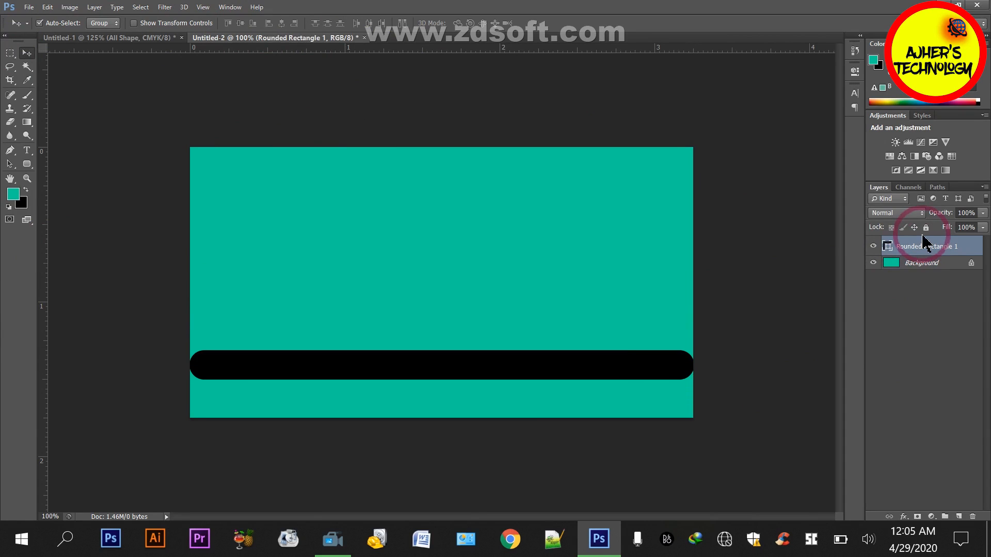
Start a new 6 pt Calibri Bold text layer above the black bar and swap the foreground color to black
key("t")
left_click(292, 326)
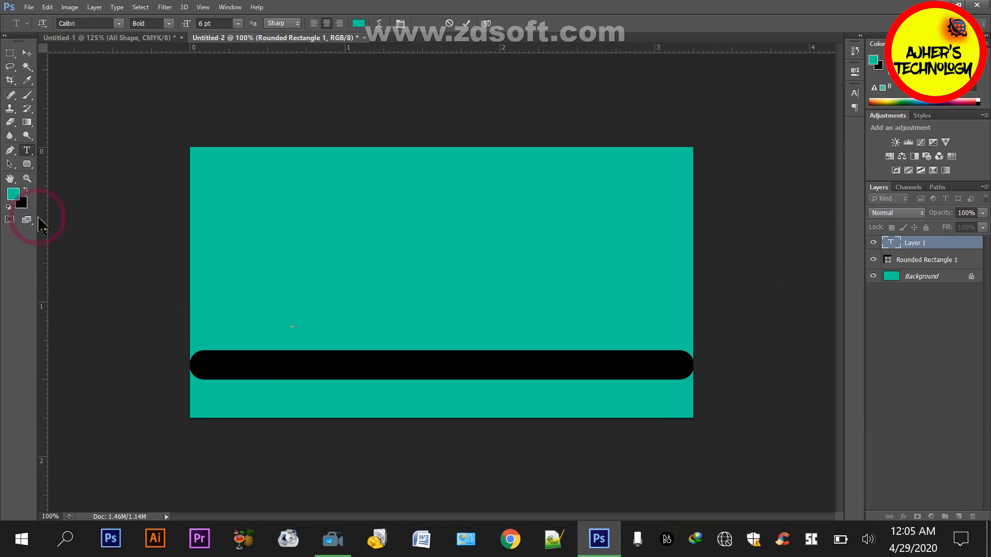
left_click(25, 191)
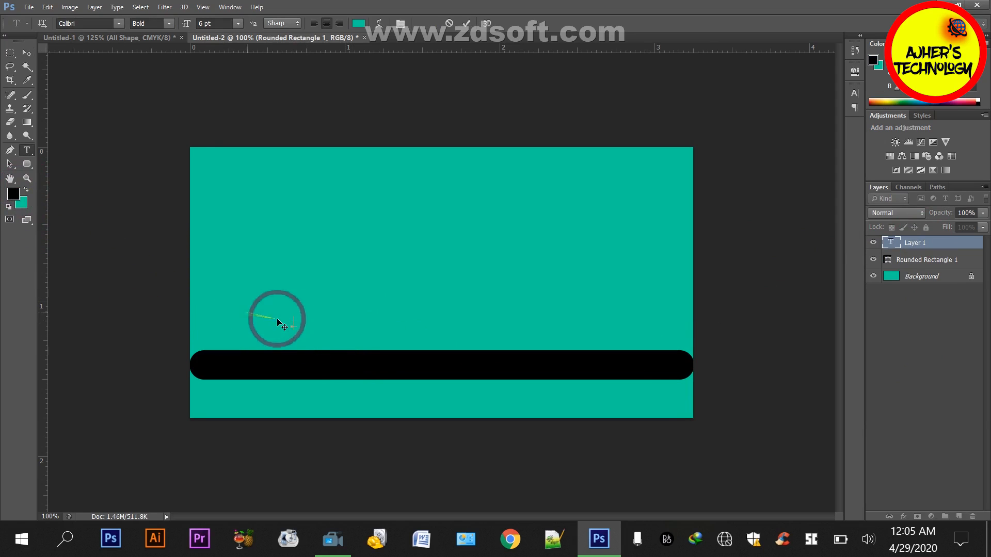
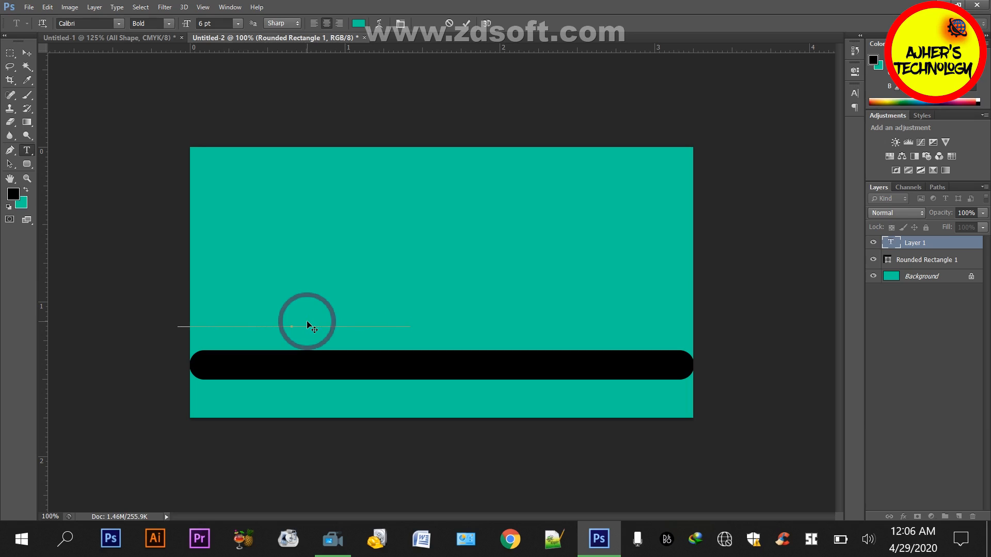
Recolor the website address text to black, sampled from the rounded bar, and commit the text
triple_click(297, 316)
left_click(359, 24)
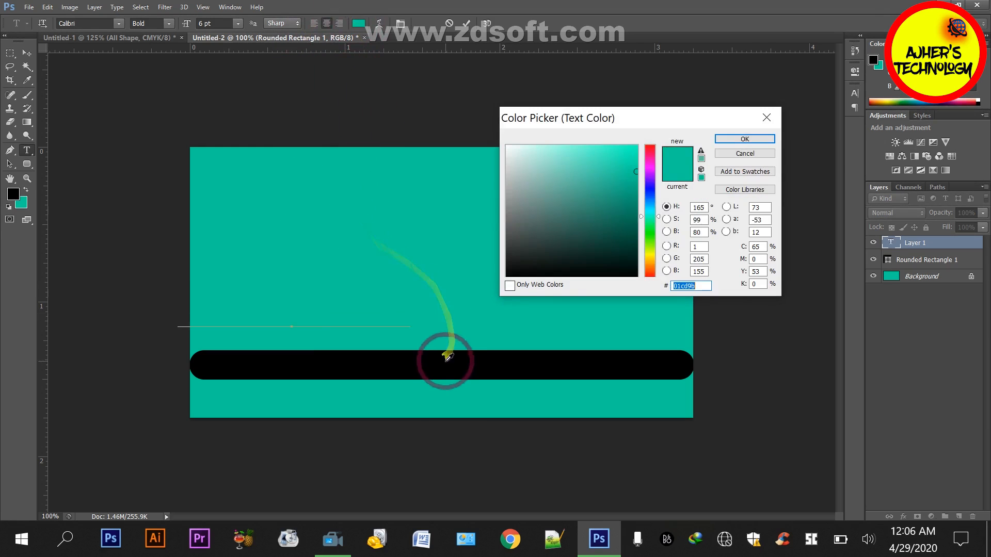
left_click(442, 359)
left_click(759, 140)
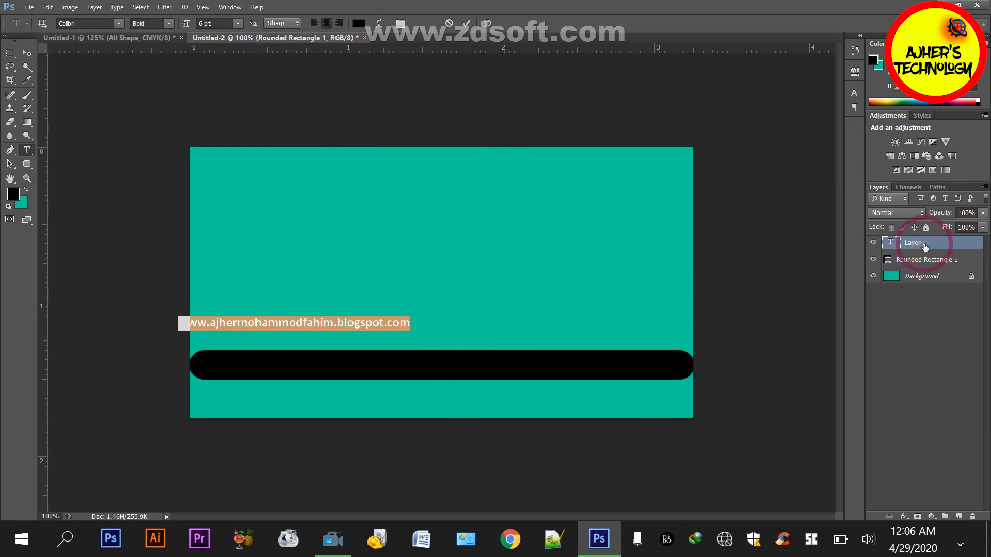
left_click(926, 247)
left_click(27, 53)
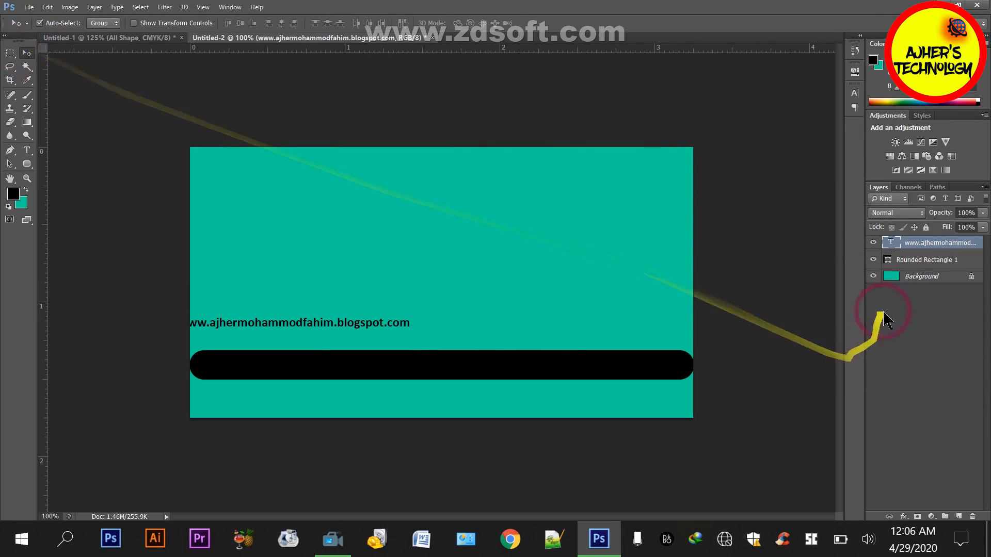
Center the website address text vertically and horizontally on the background
left_click(911, 278, "ctrl")
left_click(250, 24)
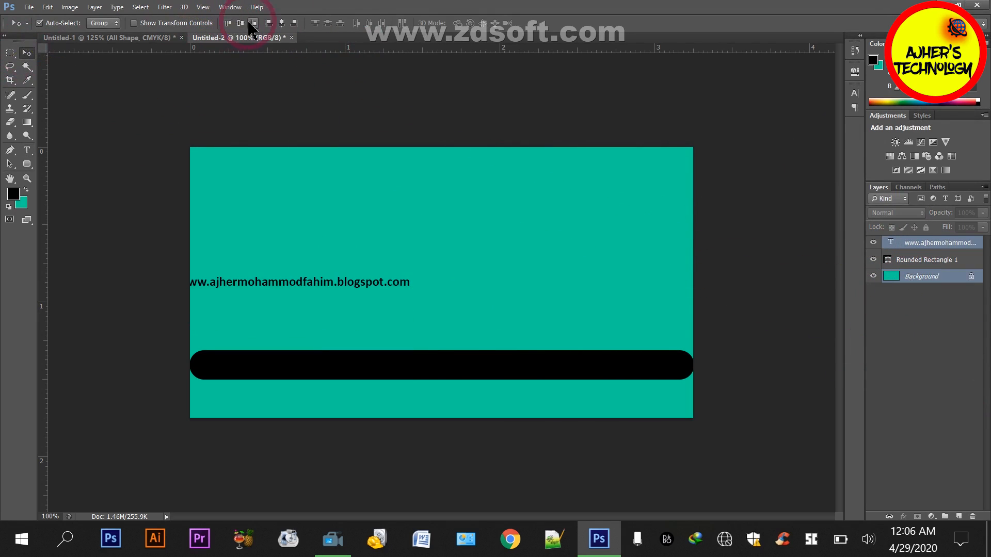
left_click(281, 23)
Scale up the website address text about its center until it spans most of the card's width
left_click(919, 244)
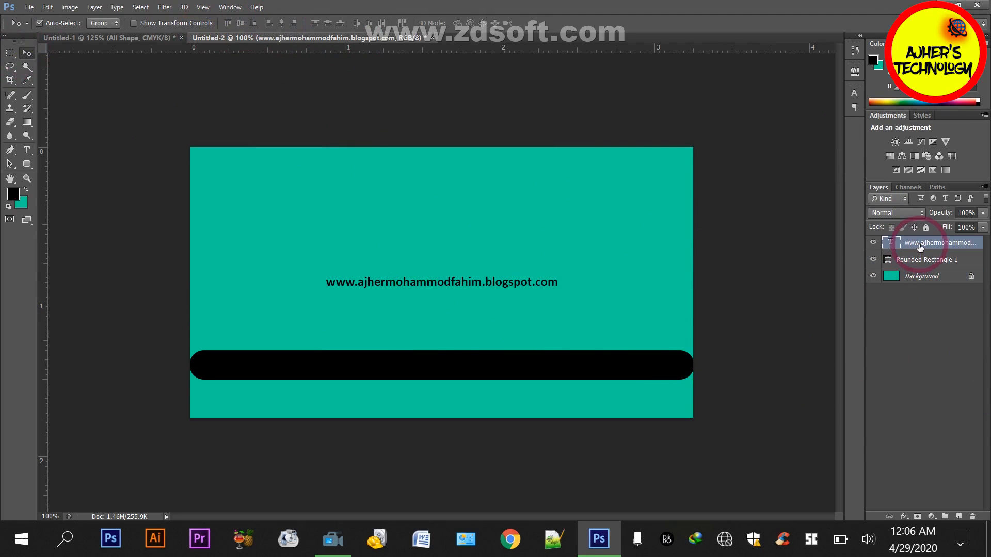
key("ctrl+t")
left_click_drag(559, 272, 660, 244)
key("Return")
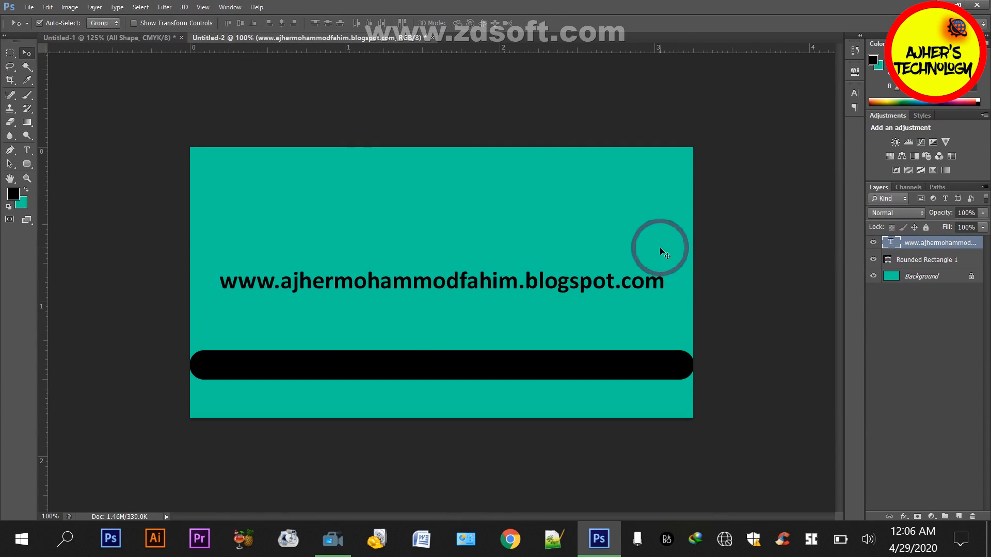
Move the website address down to just above the black bar and slightly right, leaving room for an icon before it
key("shift+Down")
key("shift+Down")
key("shift+Down")
key("shift+Down")
key("shift+Down")
key("shift+Down")
key("shift+Down")
key("shift+Down")
key("shift+Down")
key("shift+Right")
key("shift+Down")
key("shift+Right")
key("shift+Right")
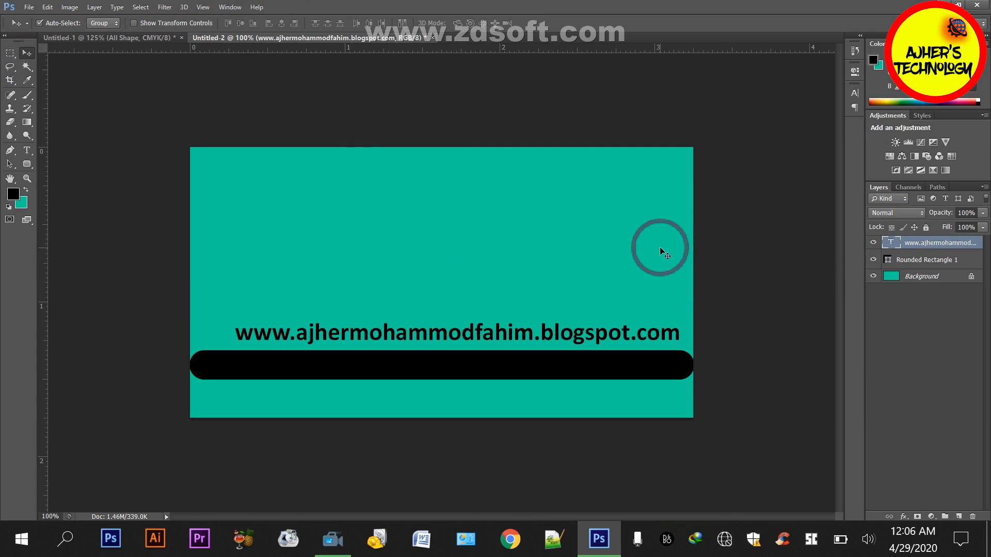
Open the globe icon 007-global.png from the png folder
key("ctrl+o")
left_click(274, 137)
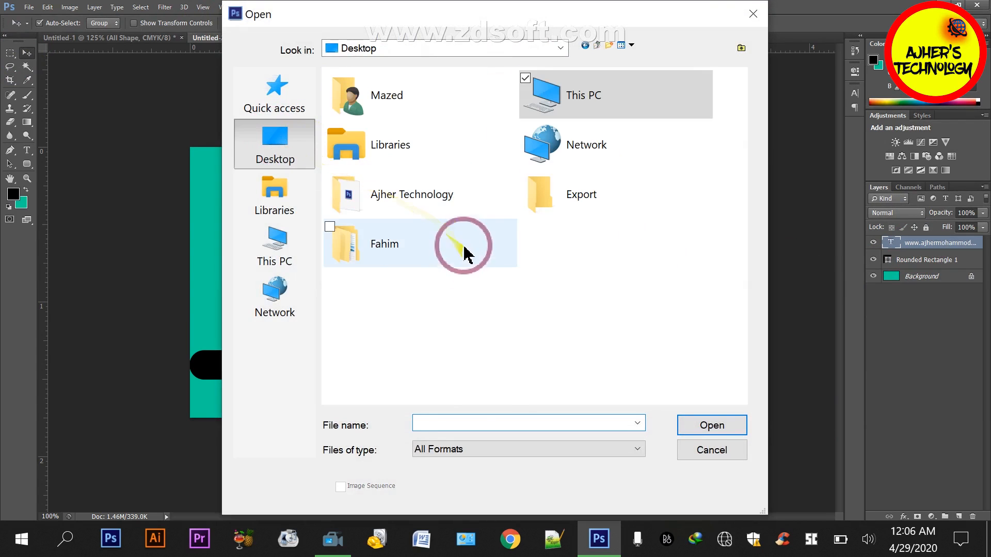
double_click(511, 229)
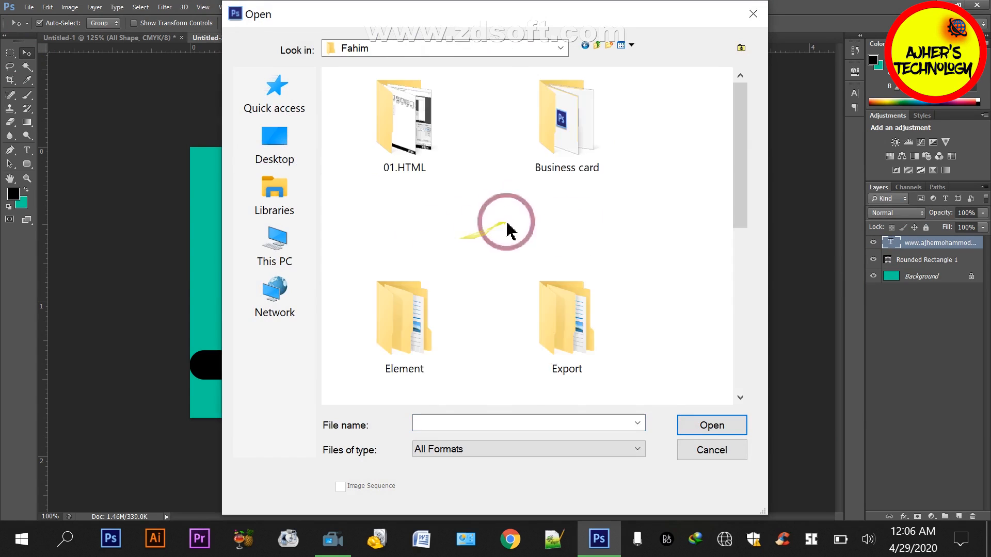
scroll(507, 231, "down", 5)
double_click(586, 310)
double_click(583, 165)
scroll(517, 266, "down", 2)
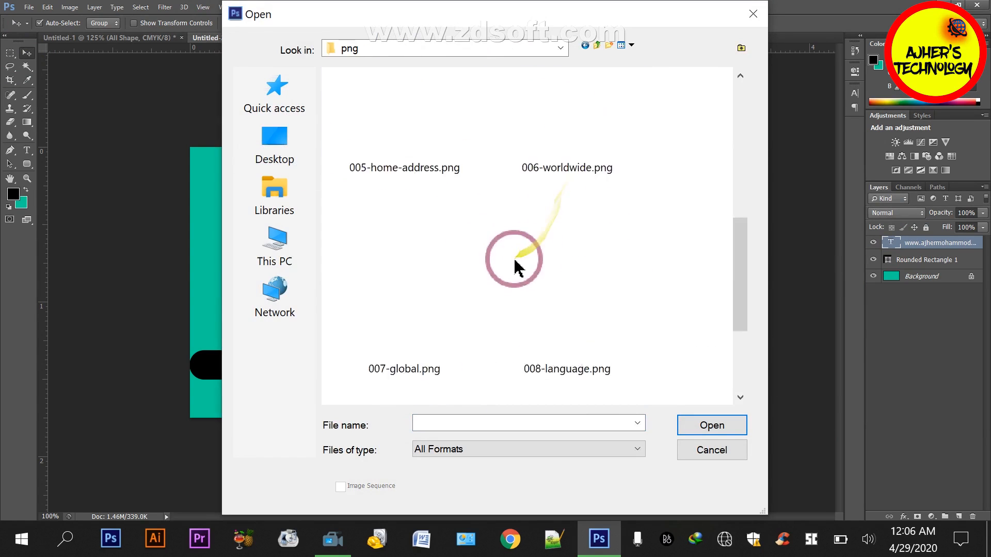
scroll(518, 267, "down", 2)
double_click(405, 104)
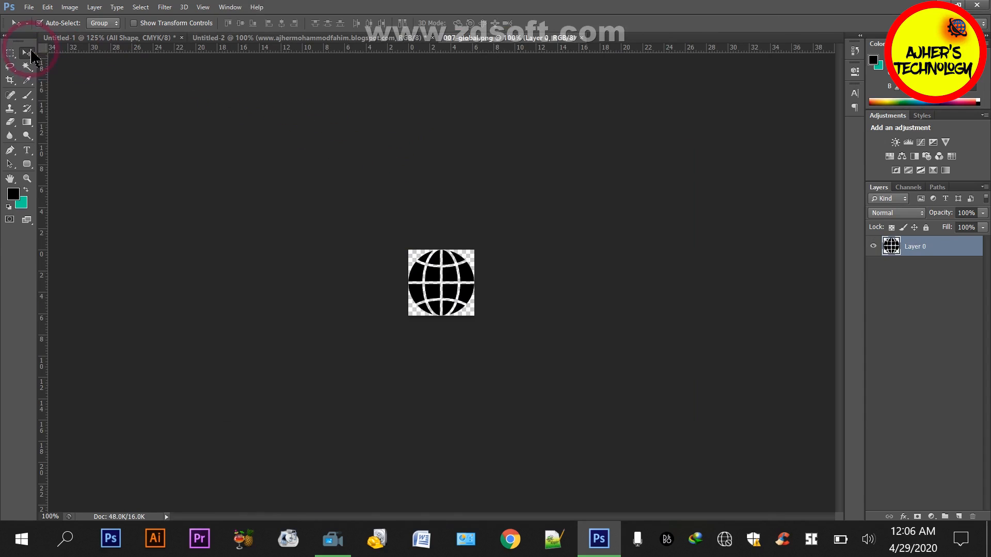
Bring the globe into the card document, shrink it, and place it just left of the website address
left_click_drag(442, 258, 239, 253)
key("ctrl+t")
left_click_drag(261, 221, 250, 232)
key("Return")
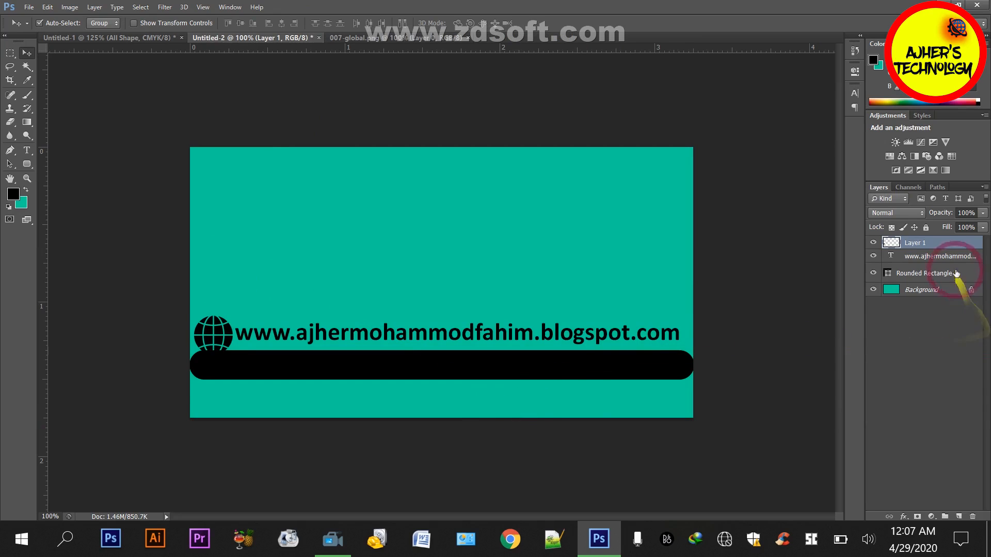
Merge the globe layer and the website address text layer into one layer
left_click(939, 256, "shift")
right_click(945, 257)
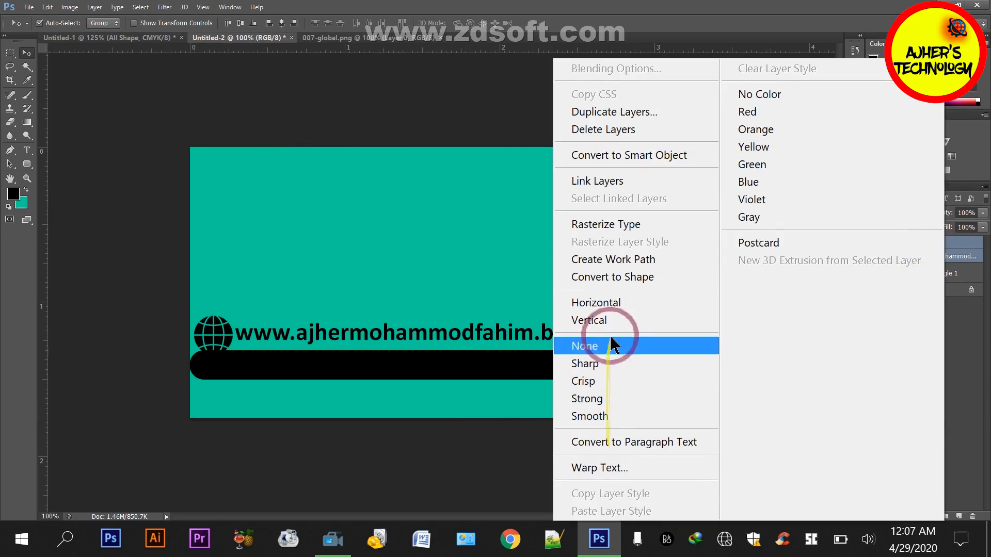
left_click(516, 454)
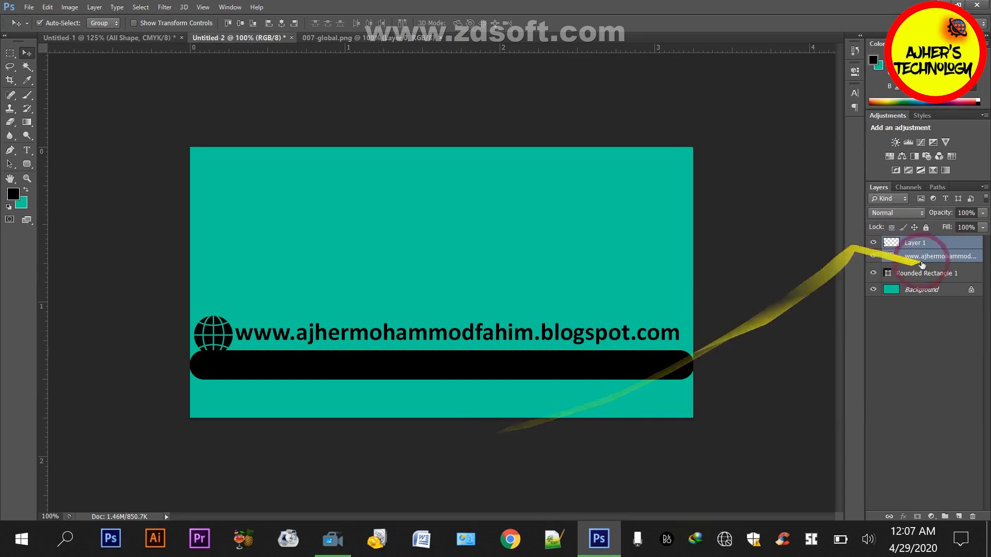
key("ctrl+e")
Nudge the merged globe and website address up clear of the black bar and center it horizontally on the canvas
key("Up")
key("Up")
key("Up")
key("Up")
key("Up")
key("Up")
key("Up")
key("Up")
key("Up")
key("Up")
key("Up")
key("Up")
key("Up")
key("Up")
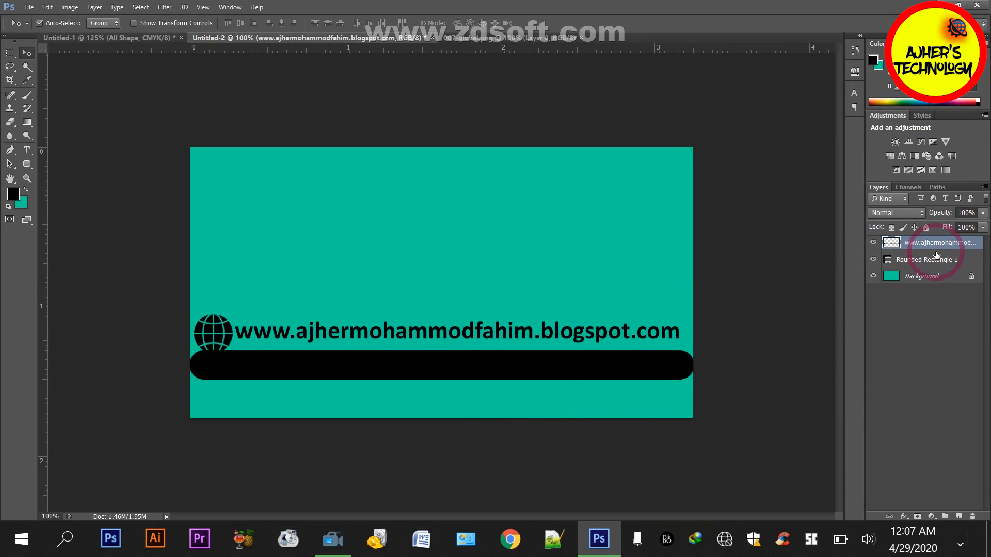
key("Up")
key("Up")
key("Up")
key("Up")
key("Up")
key("Up")
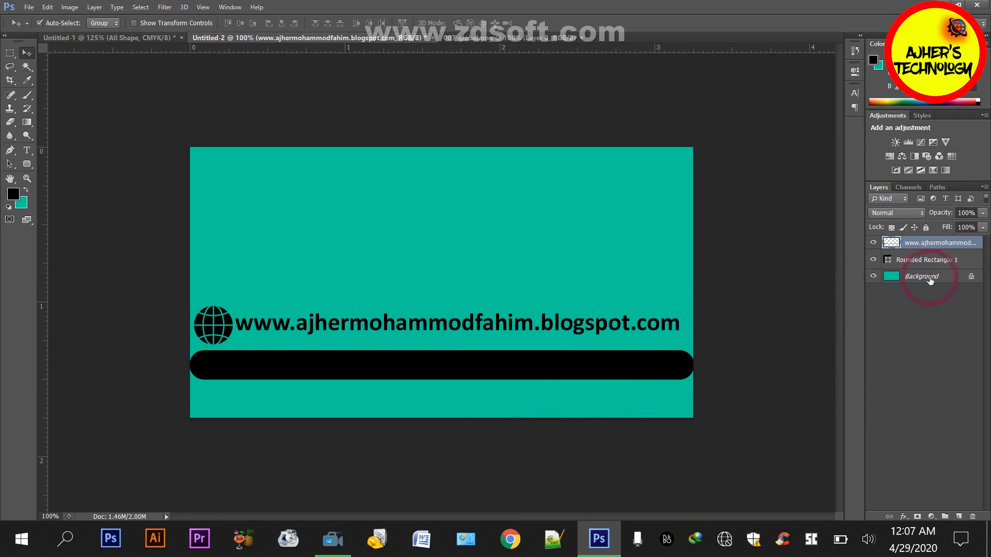
key("ctrl+a")
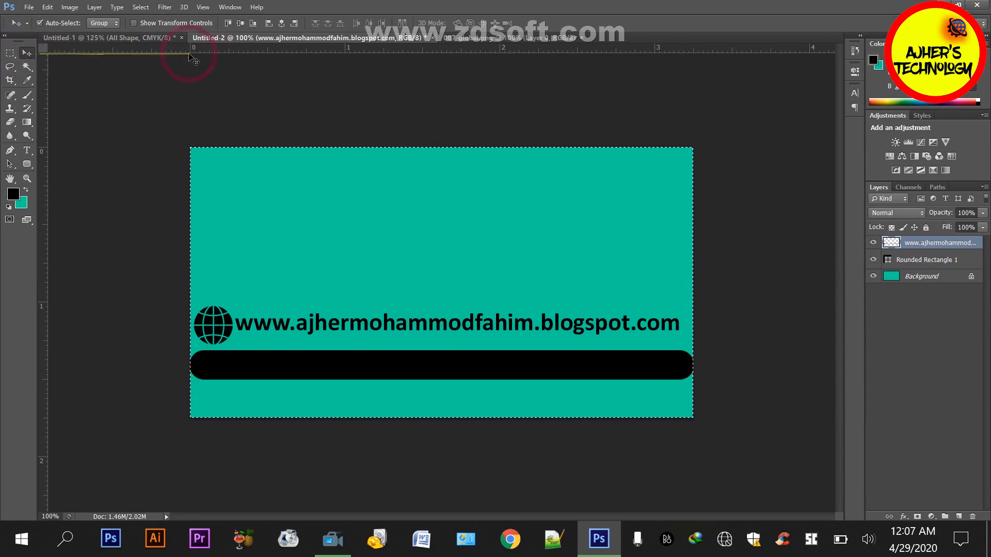
left_click(281, 23)
key("ctrl+d")
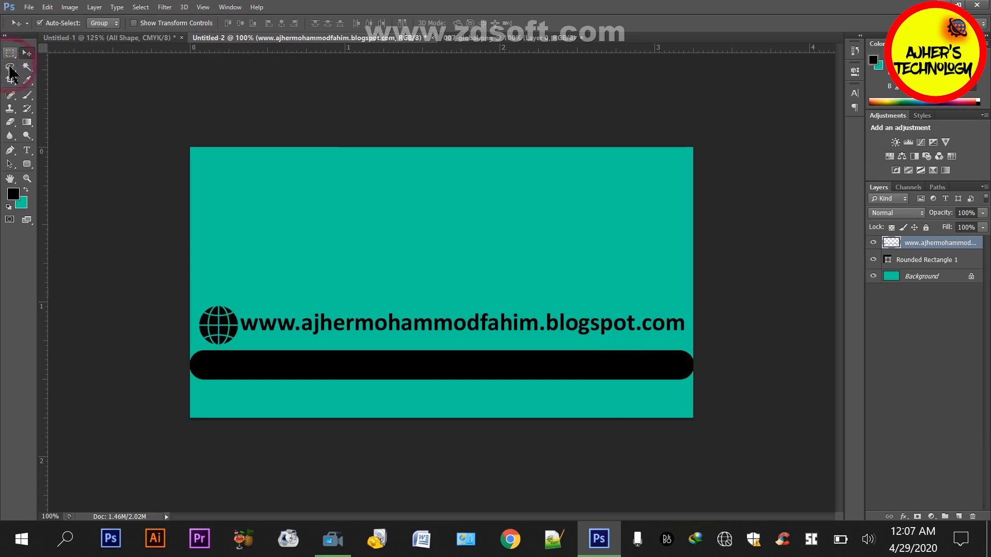
Draw a rounded rectangle of about 468 × 79 px with a 35 px radius past the card's upper right edge, with black fill and no stroke
left_click(27, 165)
mouse_move(536, 196)
left_mouse_down()
mouse_move(640, 229)
mouse_move(775, 235)
left_mouse_up()
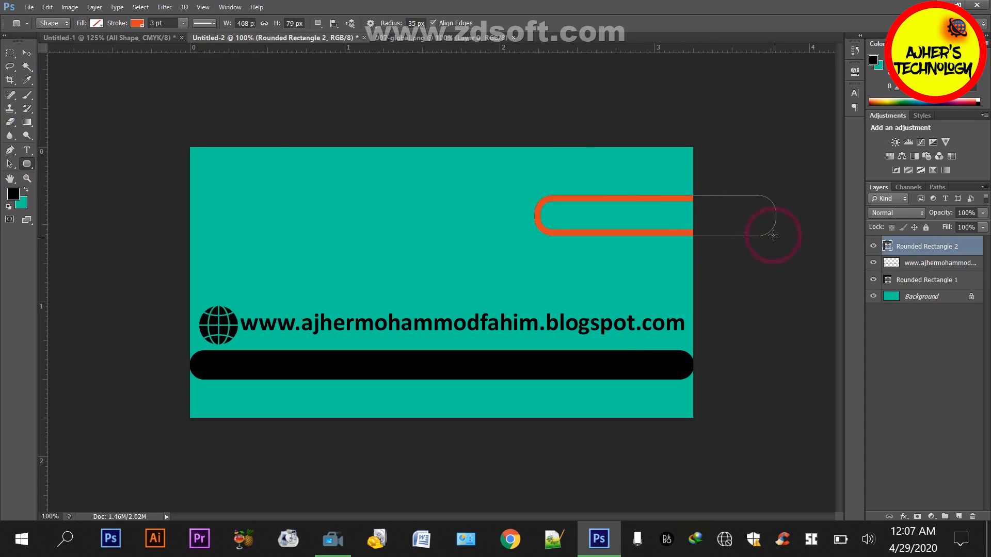
left_click(96, 22)
left_click(88, 44)
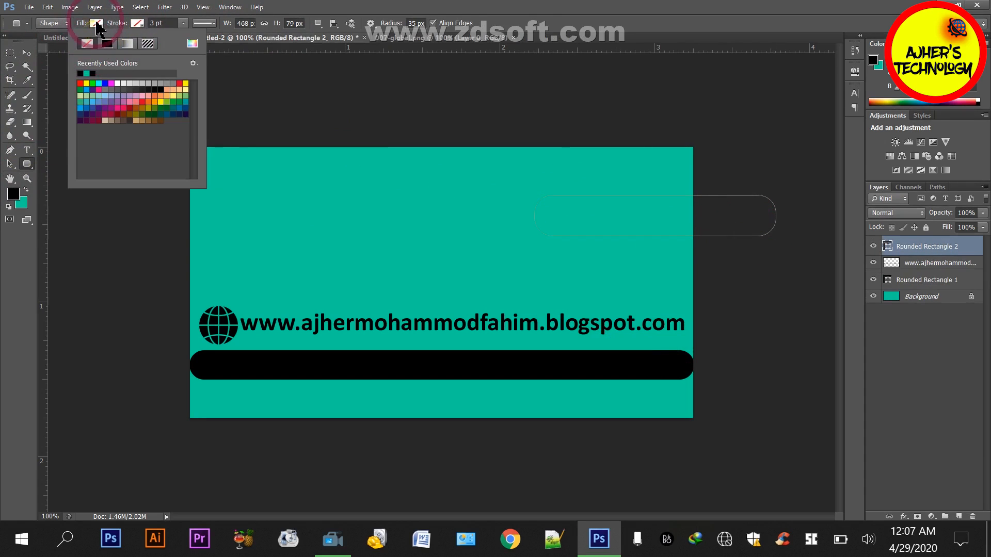
left_click(96, 23)
left_click(43, 73)
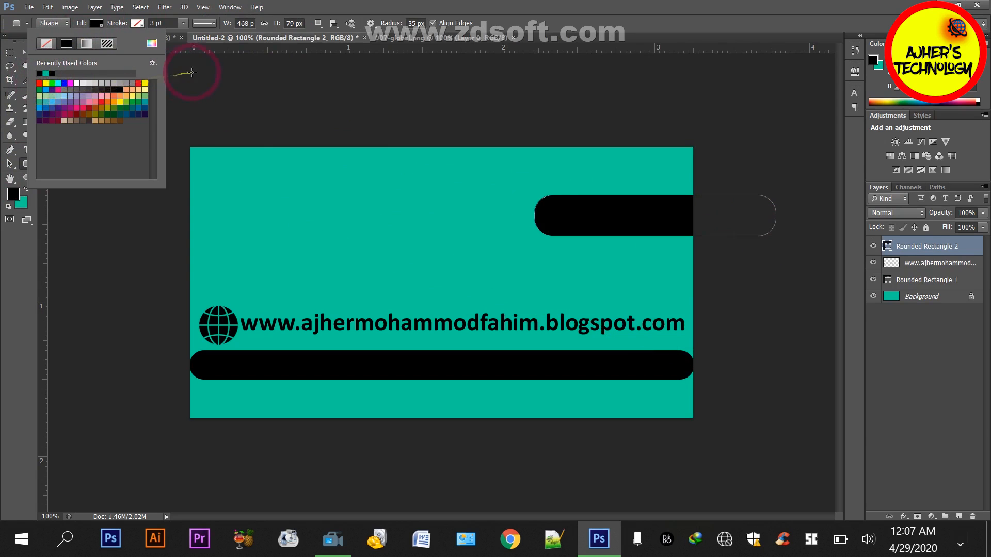
left_click(191, 76)
left_click(460, 223)
Move the upper black rounded rectangle further left and slightly up, still running off the card's right edge
left_click(28, 53)
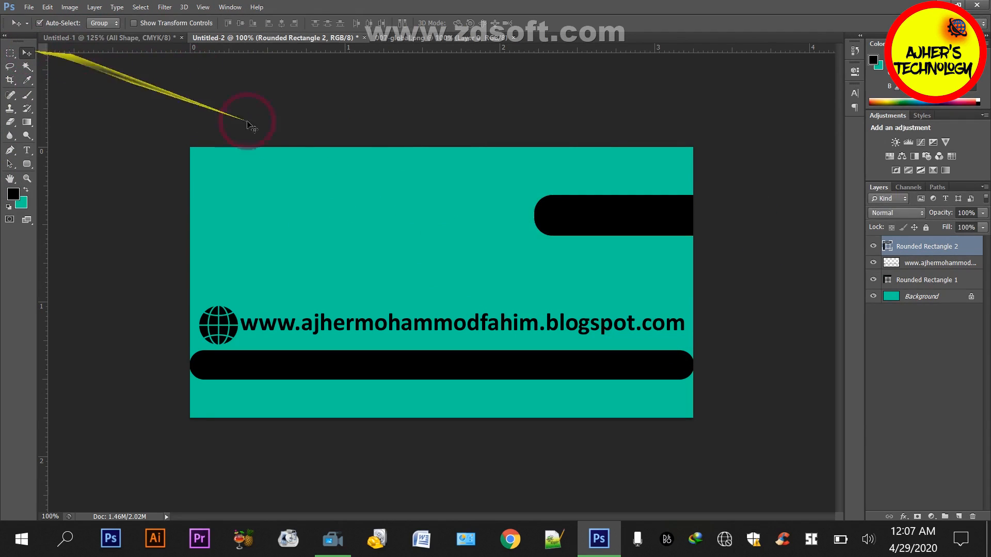
key("shift+Left")
key("shift+Left")
key("shift+Left")
key("shift+Left")
key("shift+Left")
key("shift+Left")
key("shift+Left")
key("shift+Up")
key("shift+Up")
key("shift+Up")
key("shift+Left")
key("shift+Left")
key("shift+Left")
key("shift+Left")
key("shift+Left")
key("shift+Left")
key("shift+Left")
key("shift+Left")
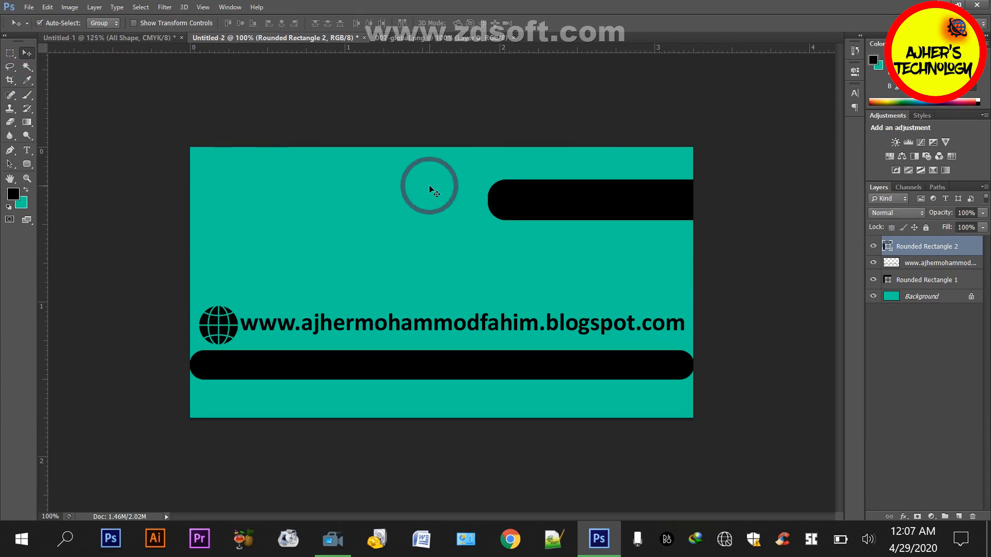
key("shift+Right")
key("shift+Right")
key("shift+Right")
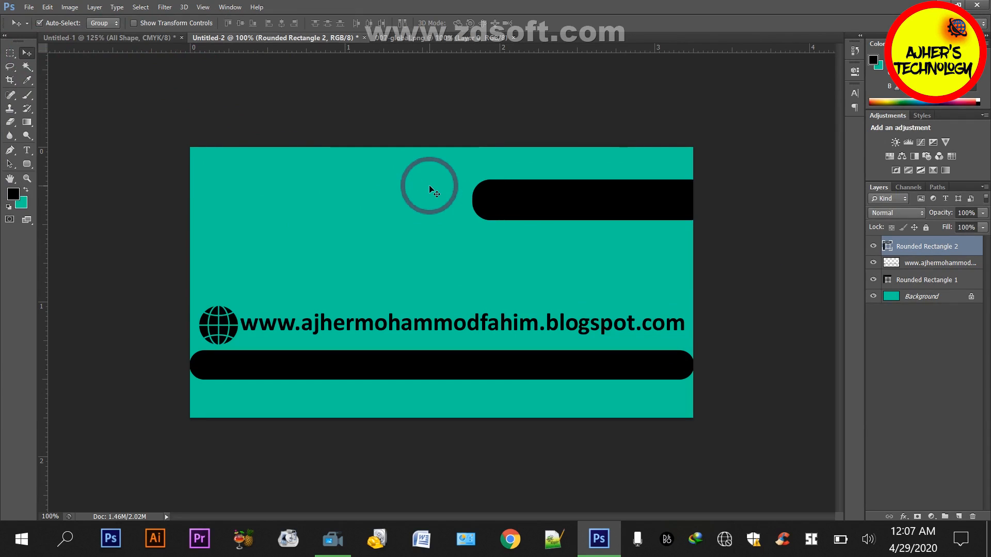
key("shift+Down")
Add a small black-filled rectangle on a new layer, overlapping the left end of the upper rounded rectangle
left_click(9, 52)
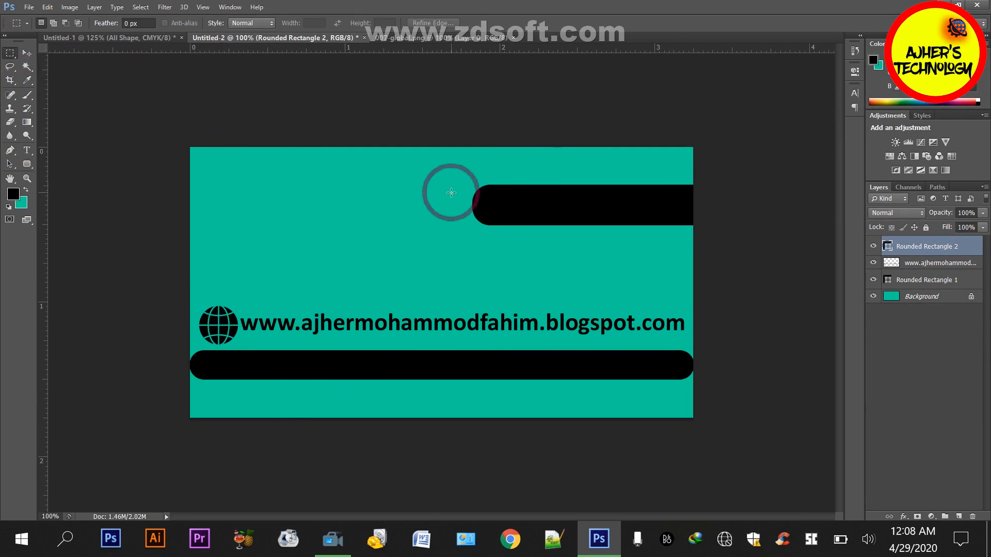
left_click_drag(450, 193, 482, 205)
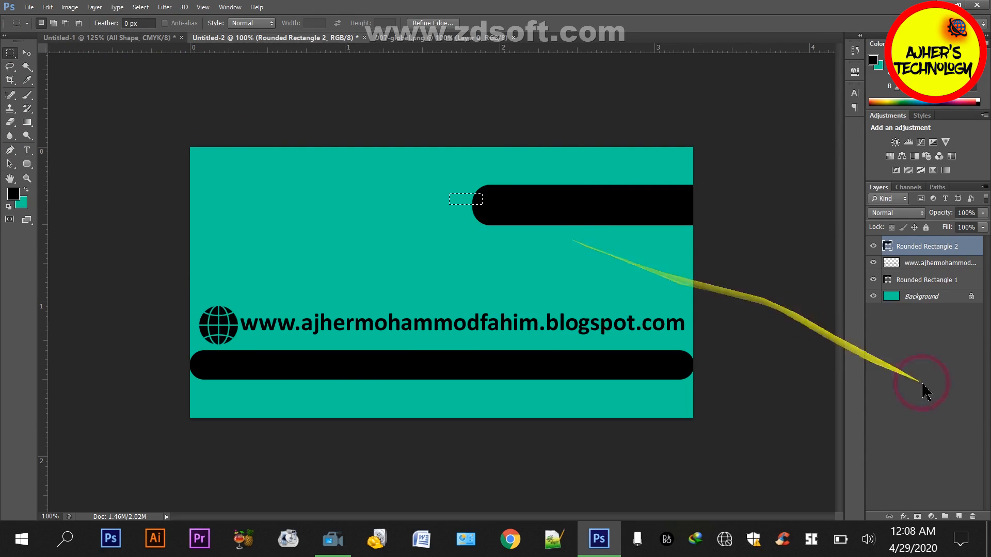
left_click(958, 517)
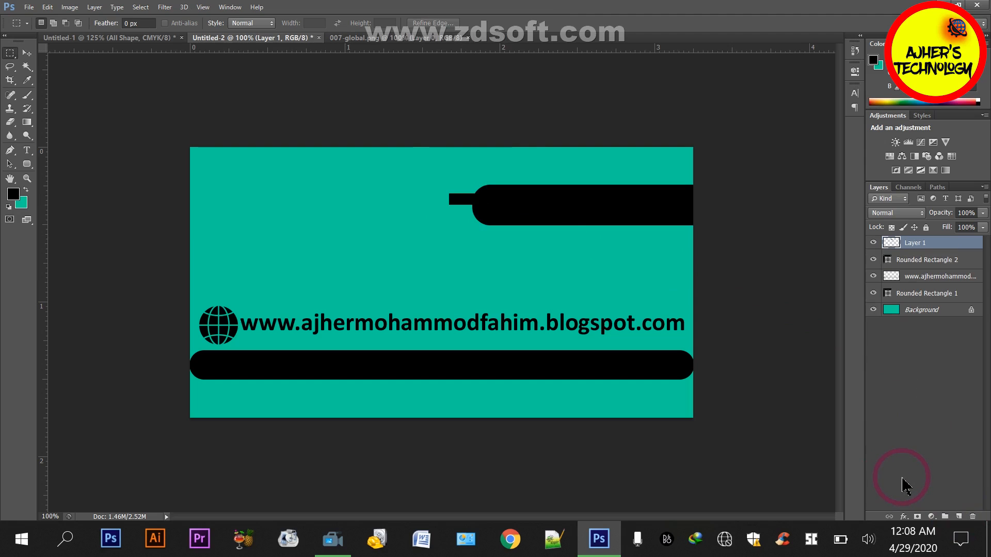
Center the small black rectangle vertically on the rounded rectangle's left end and enlarge it
key("v")
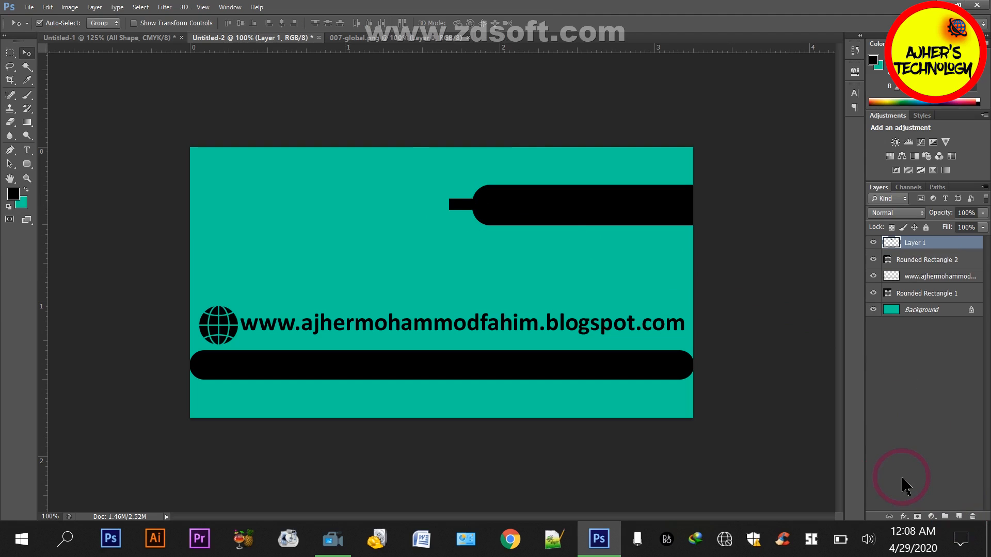
key("ctrl+t")
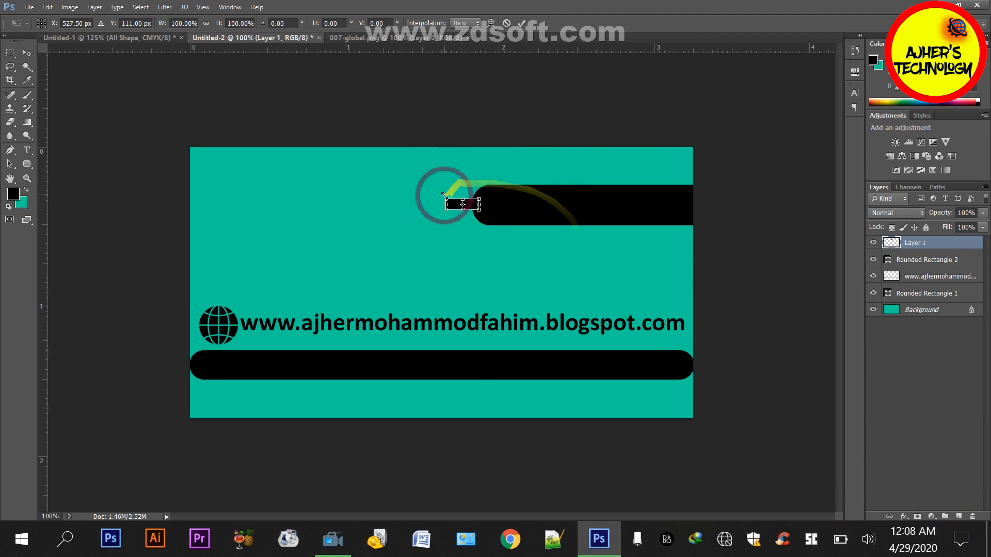
left_click_drag(463, 199, 464, 190)
key("Return")
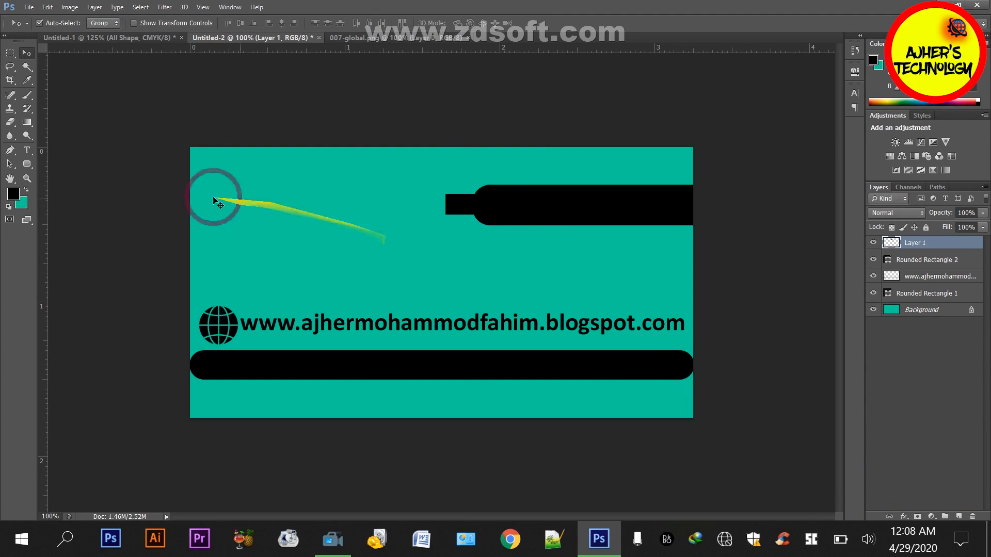
Make a large circular selection in the upper left part of the card
left_click(13, 55)
left_click(46, 62)
left_click_drag(270, 146, 380, 260)
key("alt+BackSpace")
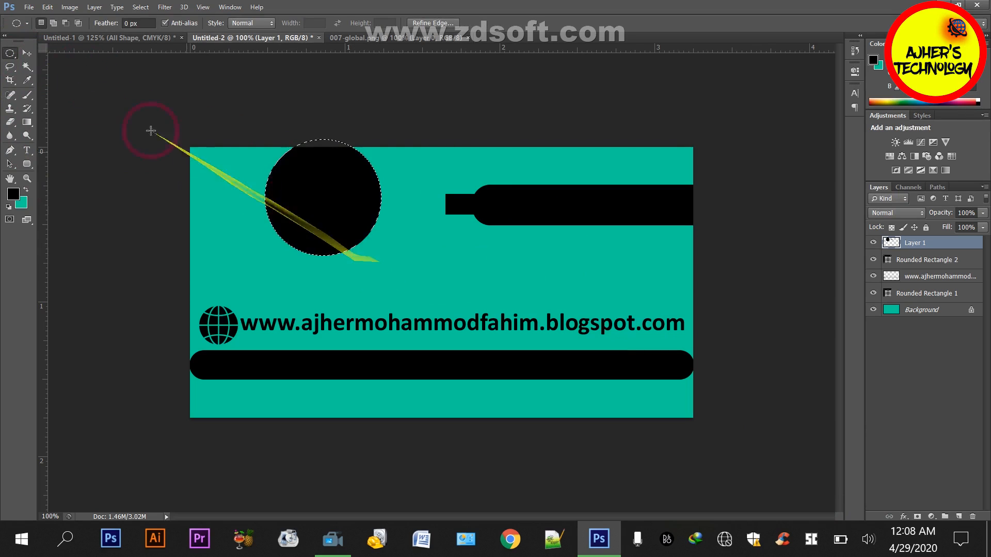
left_click(27, 53)
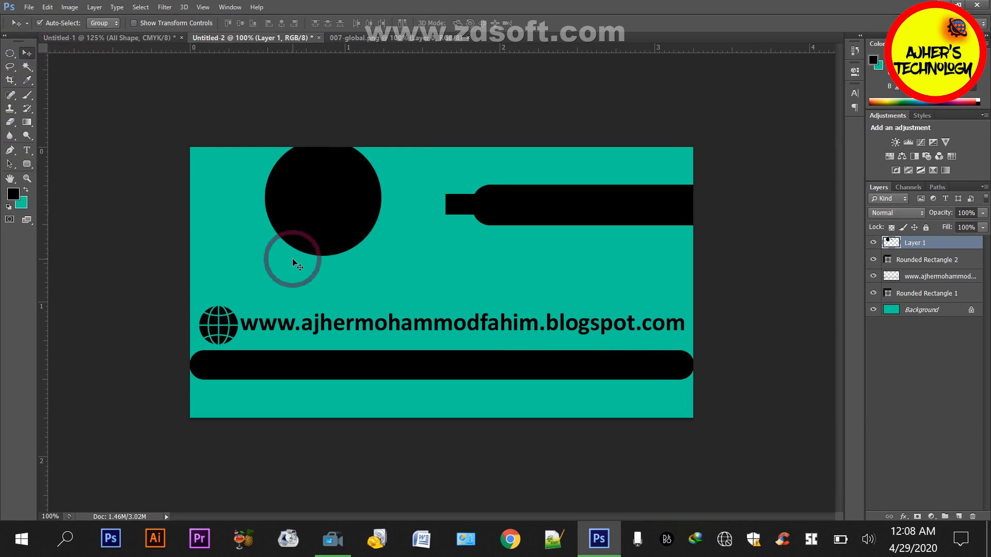
key("shift+Right")
key("shift+Right")
key("shift+Right")
key("shift+Right")
key("shift+Right")
key("shift+Right")
key("shift+Left")
key("shift+Left")
key("shift+Left")
key("shift+Left")
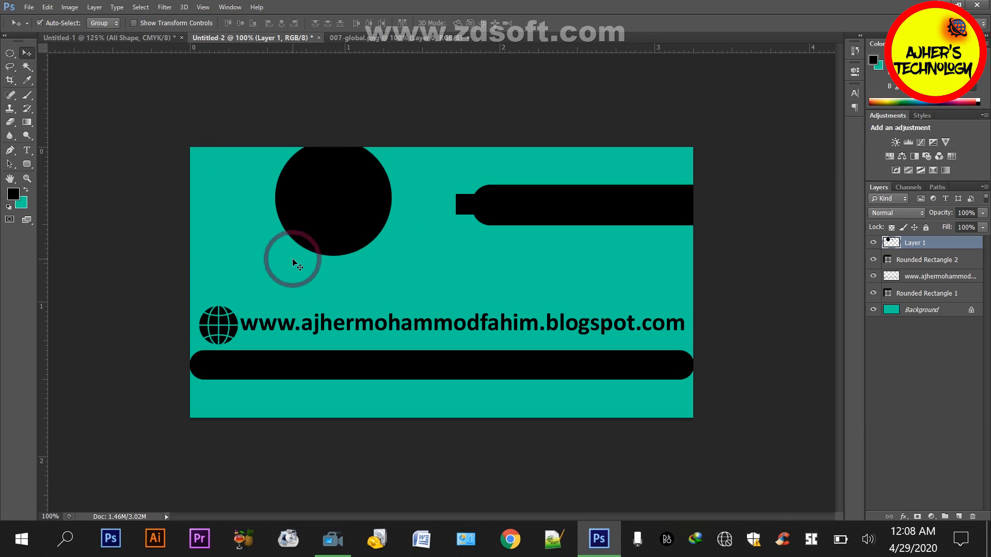
key("shift+Left")
key("Delete")
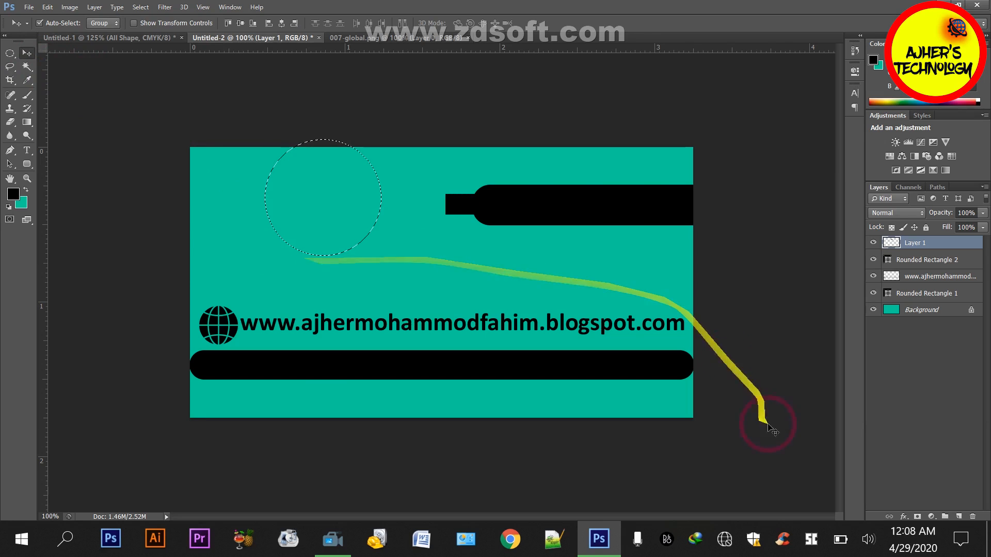
Fill the circular selection with black on a new layer
left_click(958, 516)
key("alt+BackSpace")
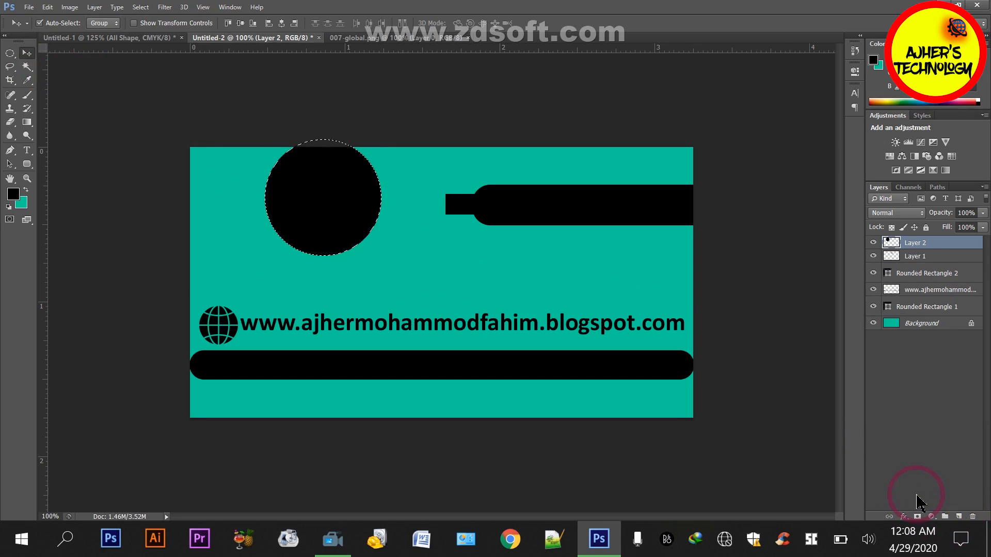
Move the black circle right and slightly down until it meets the left end of the small black rectangle
key("shift+Right")
key("shift+Right")
key("shift+Right")
key("shift+Down")
key("shift+Right")
key("shift+Right")
key("shift+Right")
key("shift+Right")
key("shift+Right")
key("shift+Right")
key("shift+Right")
key("shift+Right")
key("shift+Right")
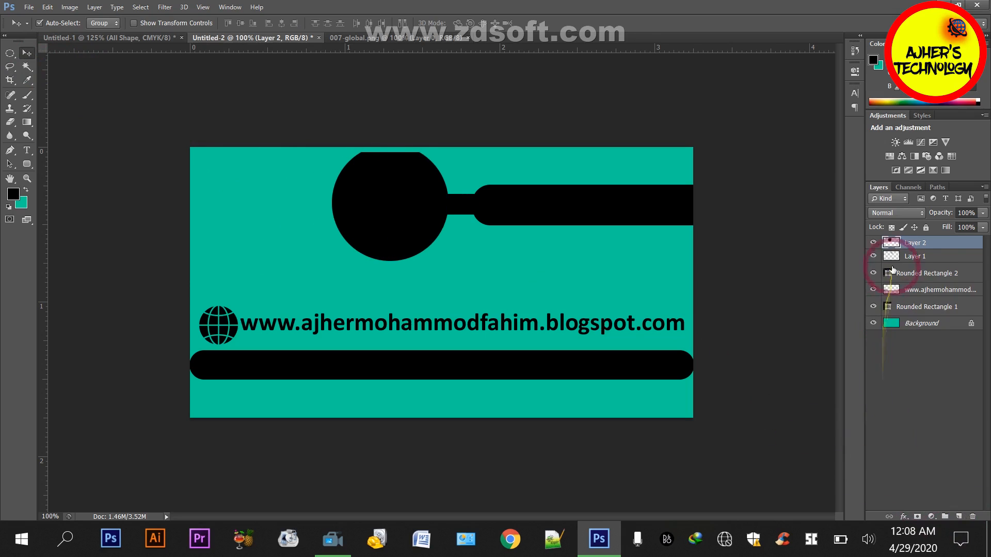
Delete the layer containing the black circle
right_click(924, 242)
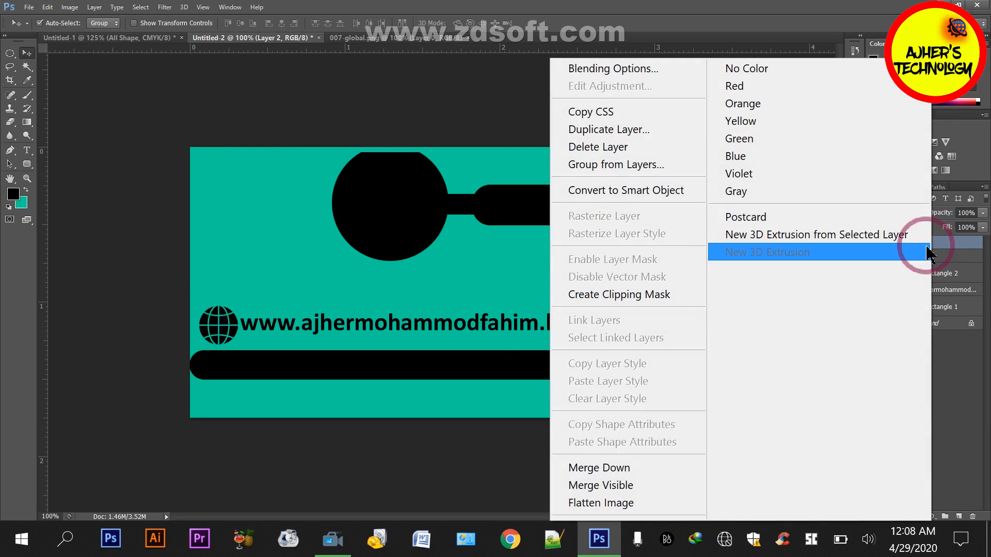
left_click(509, 438)
left_click_drag(929, 243, 972, 516)
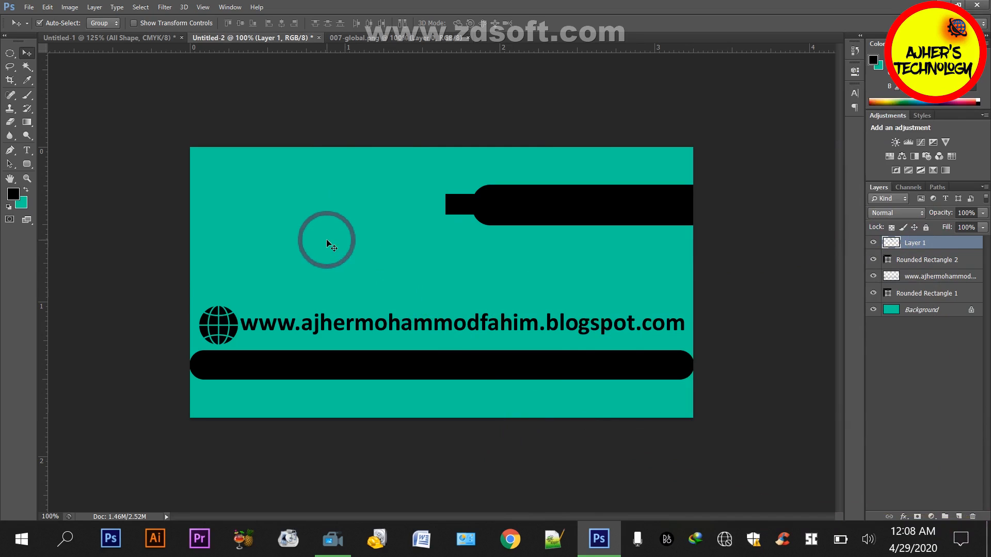
Make a large circular selection in the upper left part of the card, fully inside the canvas
key("m")
left_click_drag(326, 231, 384, 289)
key("alt+BackSpace")
left_click(380, 278)
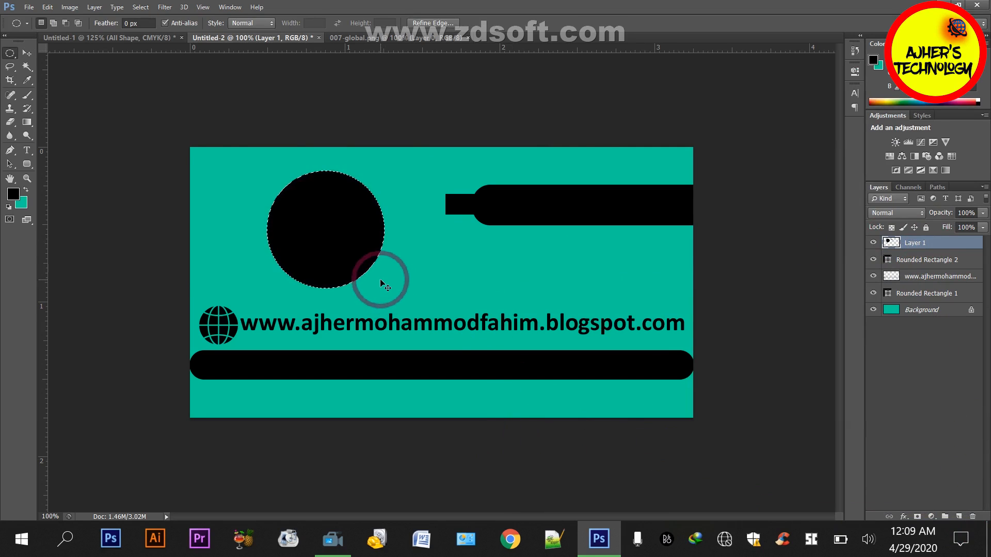
left_click(23, 54)
mouse_move(316, 226)
left_mouse_down()
mouse_move(341, 217)
mouse_move(322, 227)
left_mouse_up()
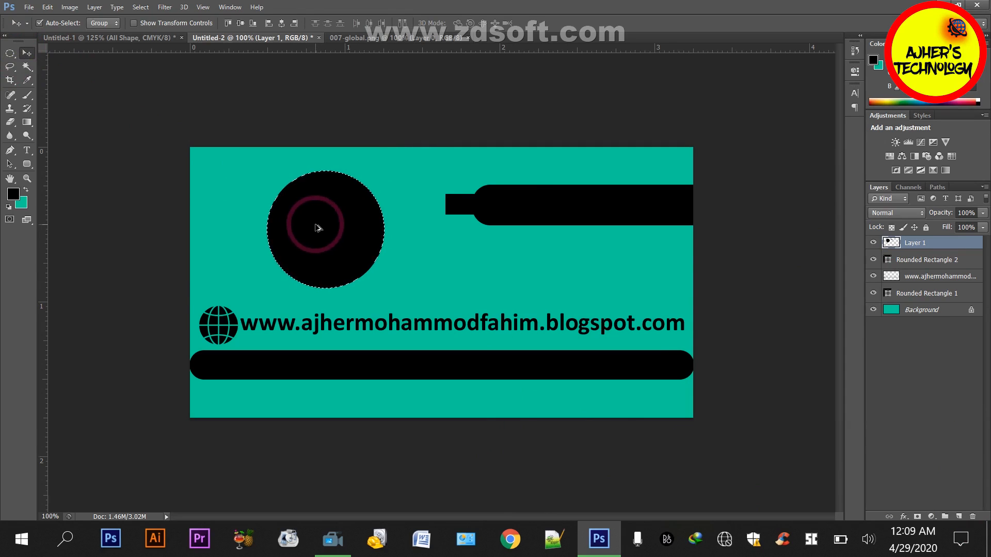
key("Delete")
Fill the circular selection with black on a new layer and move the circle to the small rectangle's left end
left_click(958, 517)
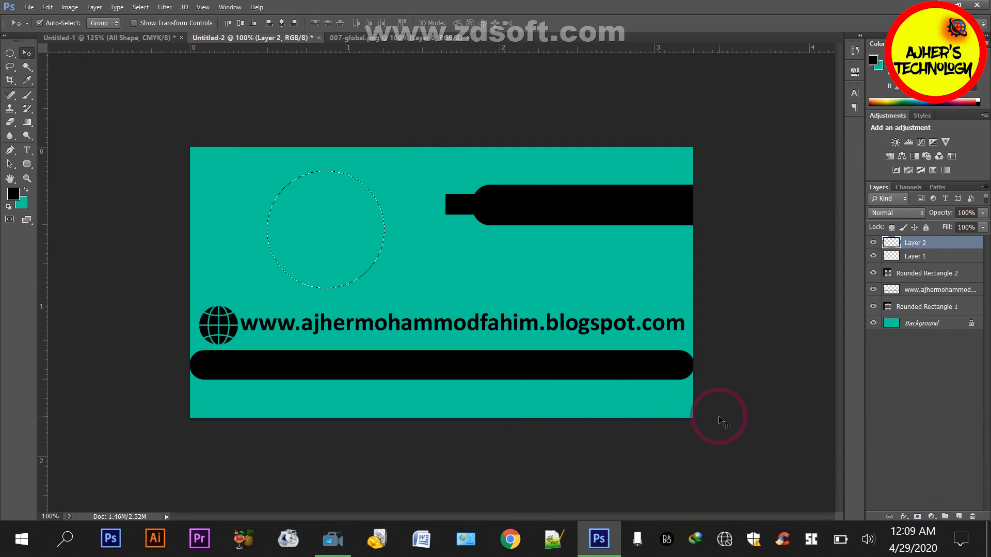
key("alt+BackSpace")
left_click_drag(315, 247, 382, 223)
Scale the black circle down to about 0.6 inch and position it overlapping the small rectangle's left end
key("ctrl+t")
left_click_drag(451, 148, 440, 159)
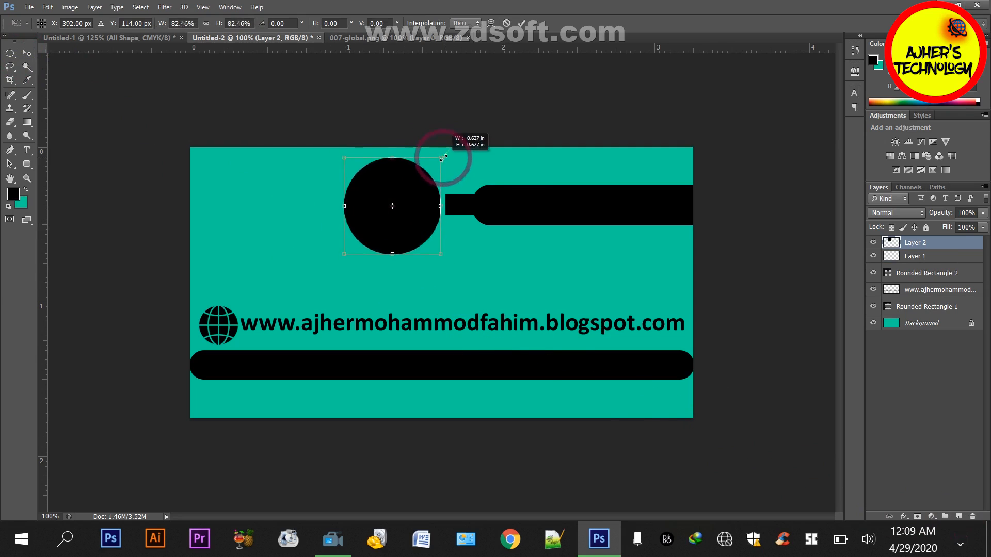
double_click(410, 196)
left_click_drag(416, 195, 418, 197)
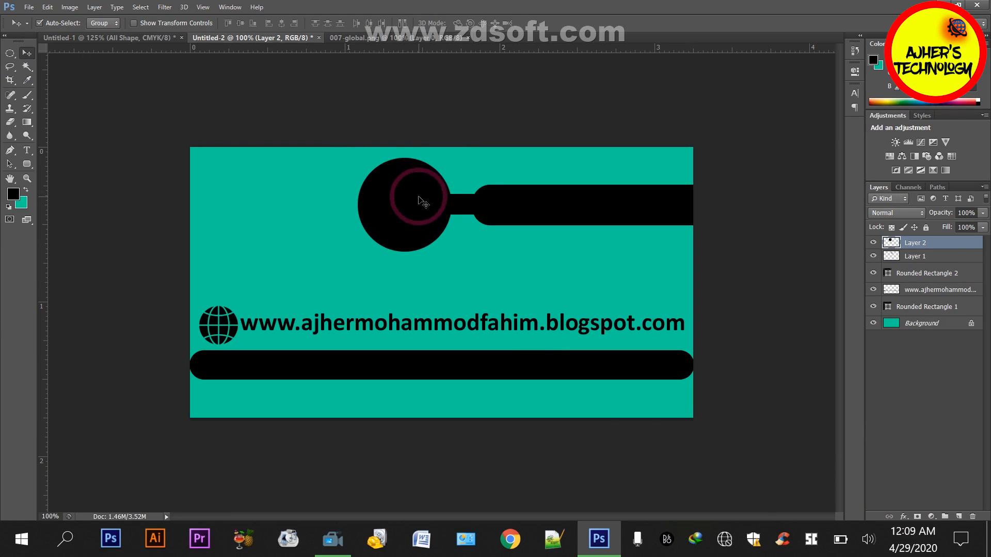
Open Ajher Technology full final logo.png from the Element folder and bring the logo into the business card document
key("ctrl+o")
left_click(275, 144)
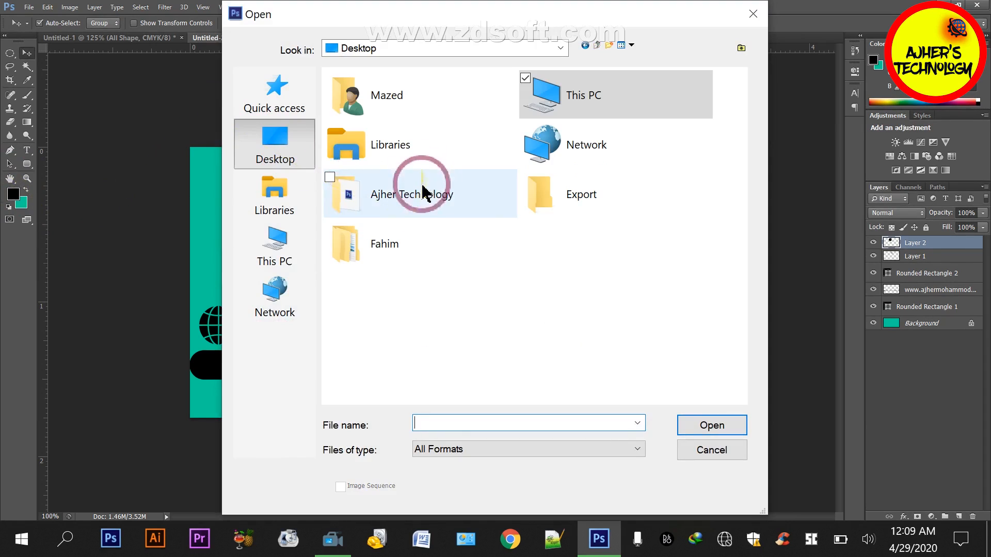
double_click(487, 260)
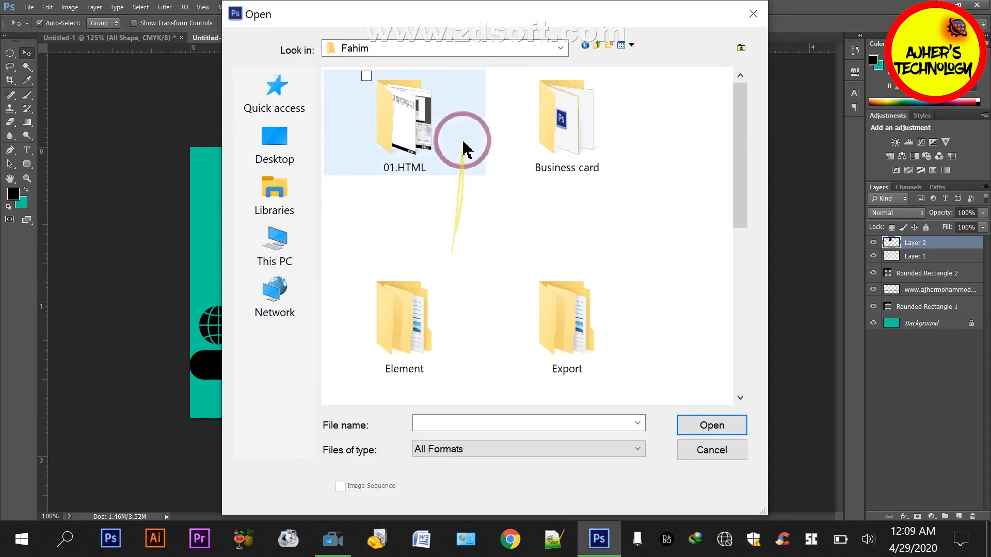
double_click(436, 339)
double_click(406, 118)
double_click(413, 320)
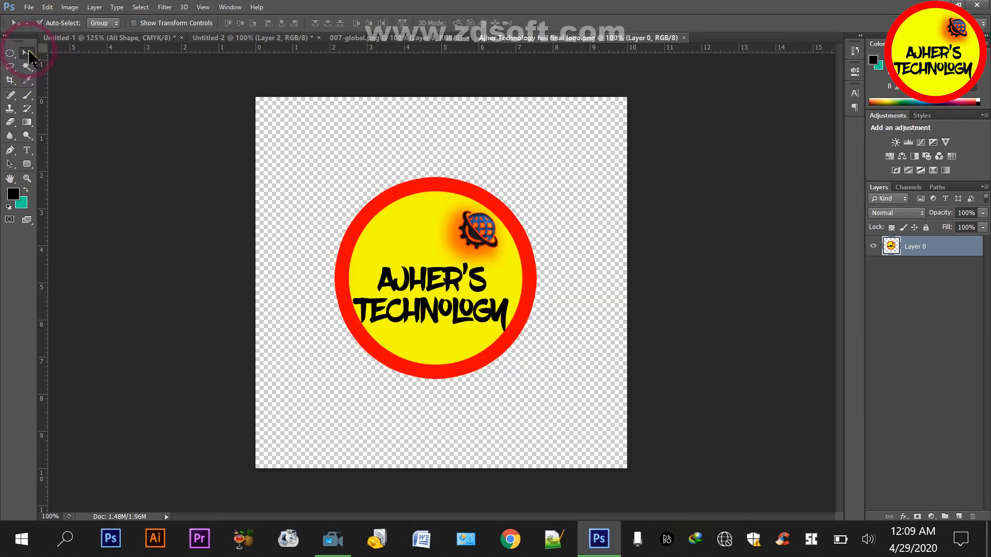
left_click_drag(403, 231, 398, 210)
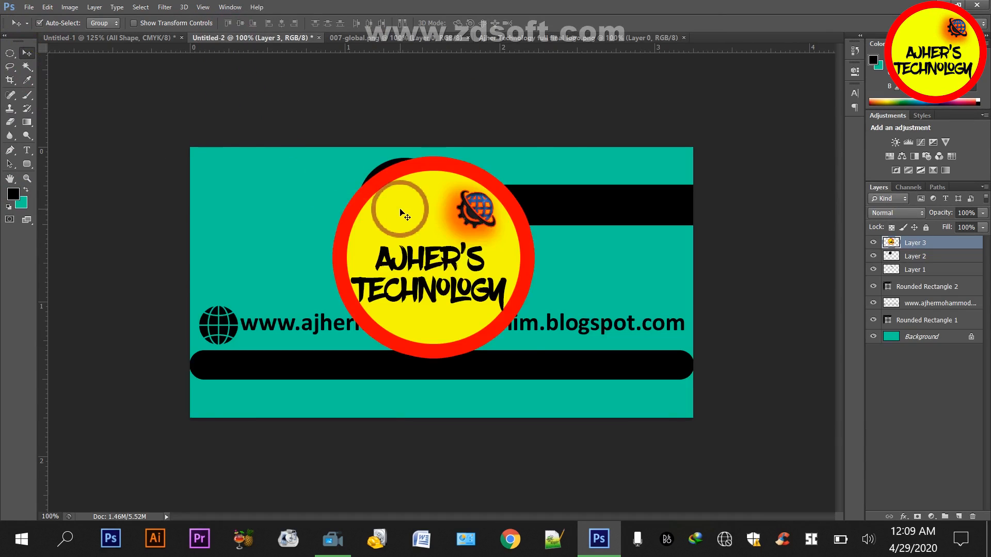
Scale the logo down proportionally to about 46%, roughly the size of the black circle
key("ctrl+t")
left_click_drag(533, 152, 482, 204)
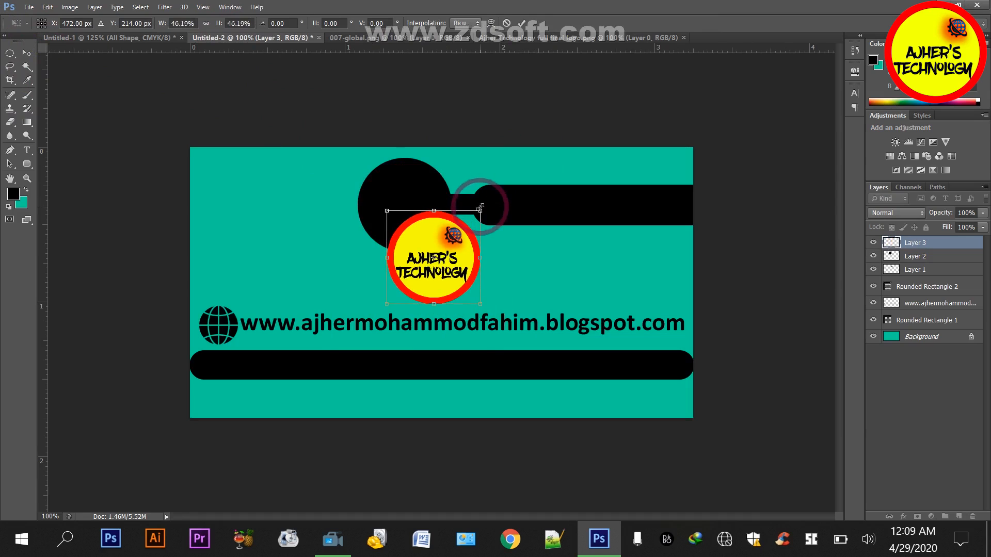
key("Return")
Move the logo up and left until it sits centered over the black circle
key("shift+Up")
key("shift+Up")
key("shift+Up")
key("shift+Left")
key("shift+Left")
key("shift+Left")
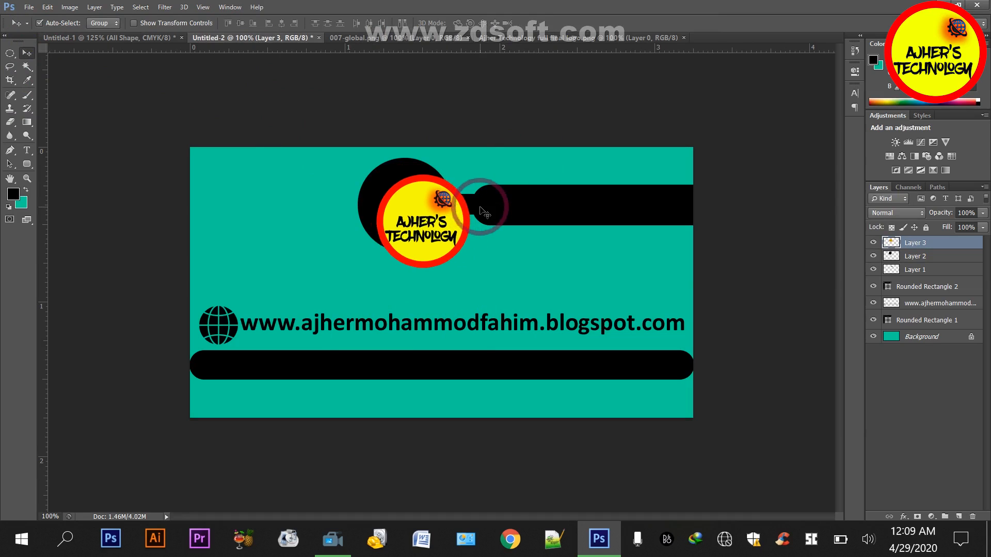
key("shift+Up")
key("shift+Up")
key("shift+Left")
key("Up")
key("Up")
key("Up")
key("Up")
key("Up")
key("Up")
key("Up")
key("Up")
key("Up")
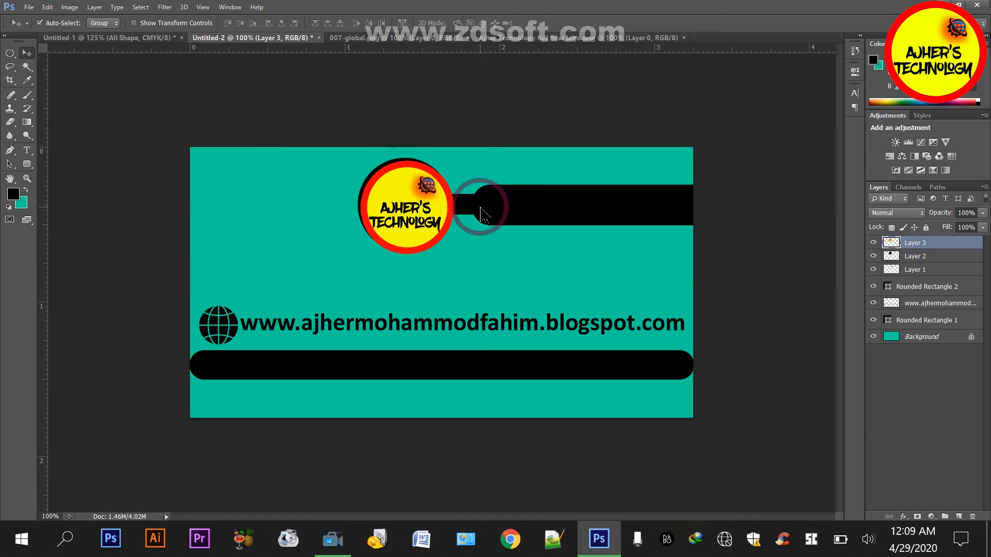
key("Left")
key("Left")
key("Left")
key("Left")
key("Left")
key("Left")
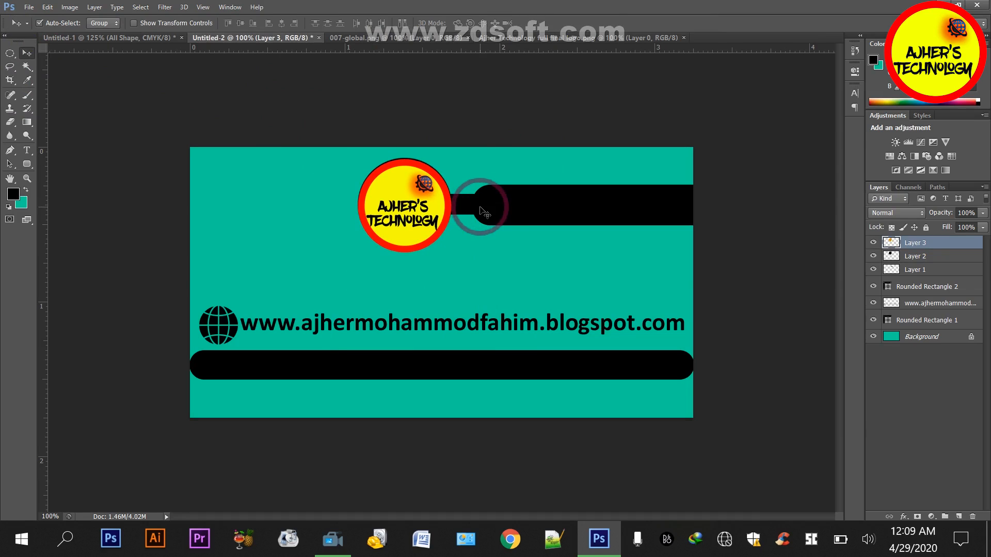
Shrink the logo proportionally to about 93% so a thin black ring surrounds it
key("ctrl+t")
left_click_drag(447, 156, 444, 158)
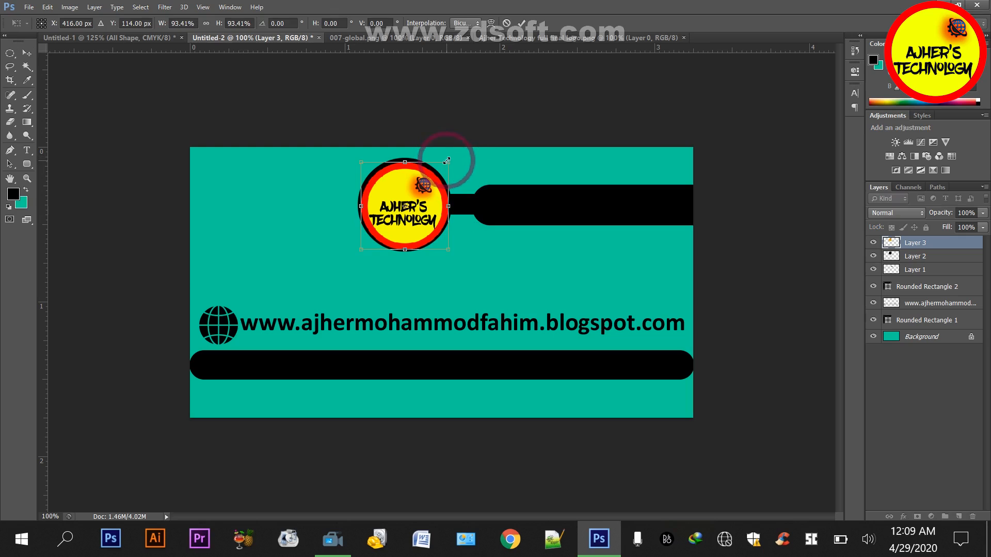
key("Return")
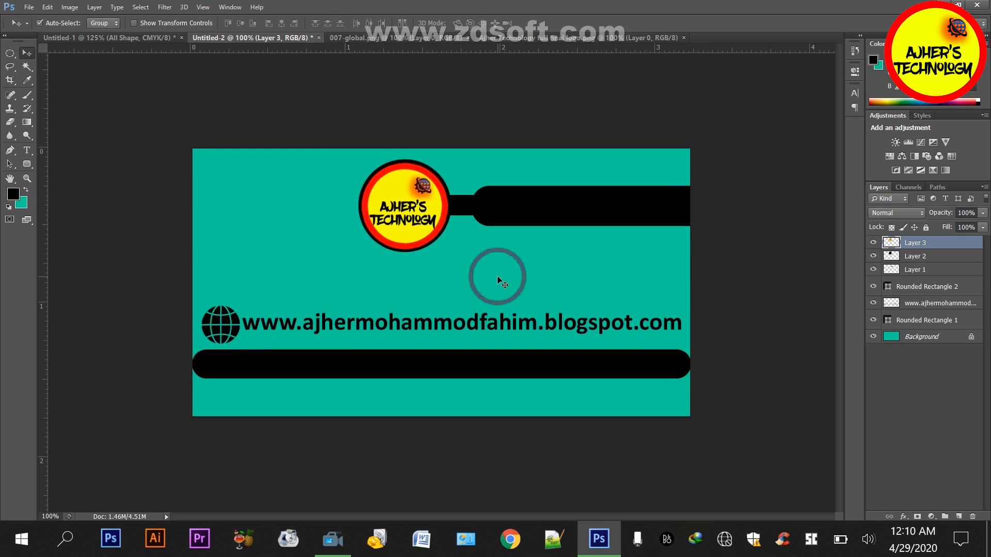
Extend the canvas by a relative 0.25 inch in both width and height, with black as the extension color
key("ctrl+minus")
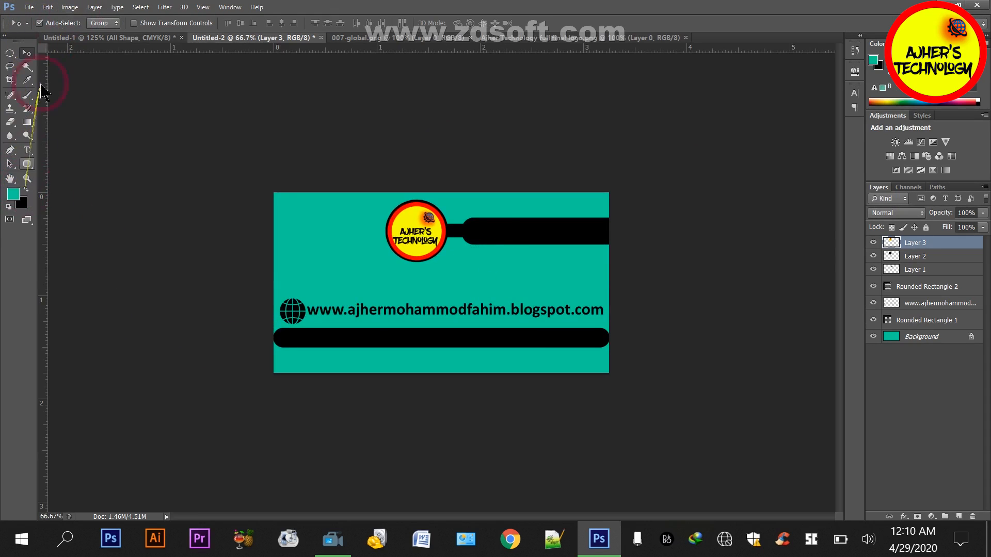
left_click(71, 10)
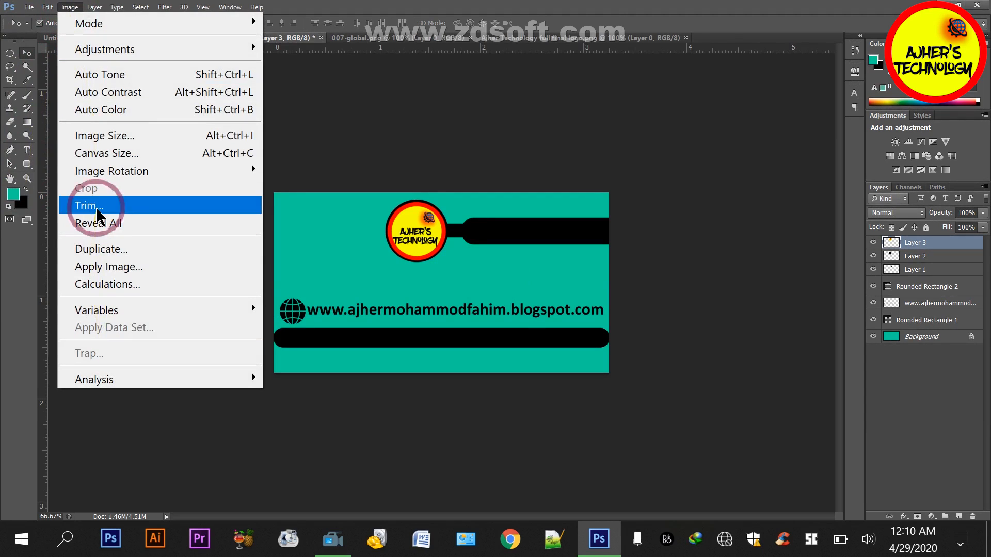
left_click(109, 153)
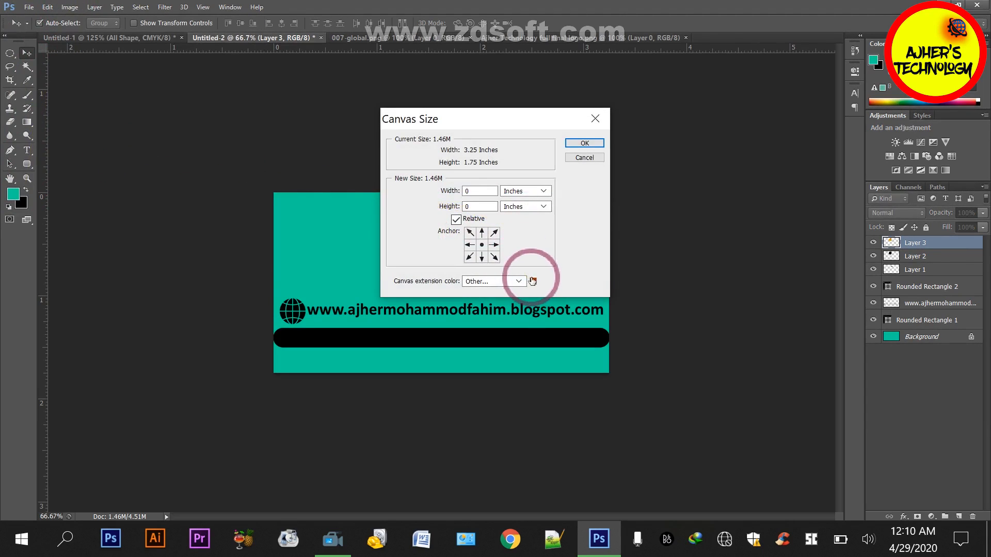
left_click(532, 280)
left_click(735, 139)
left_click(483, 190)
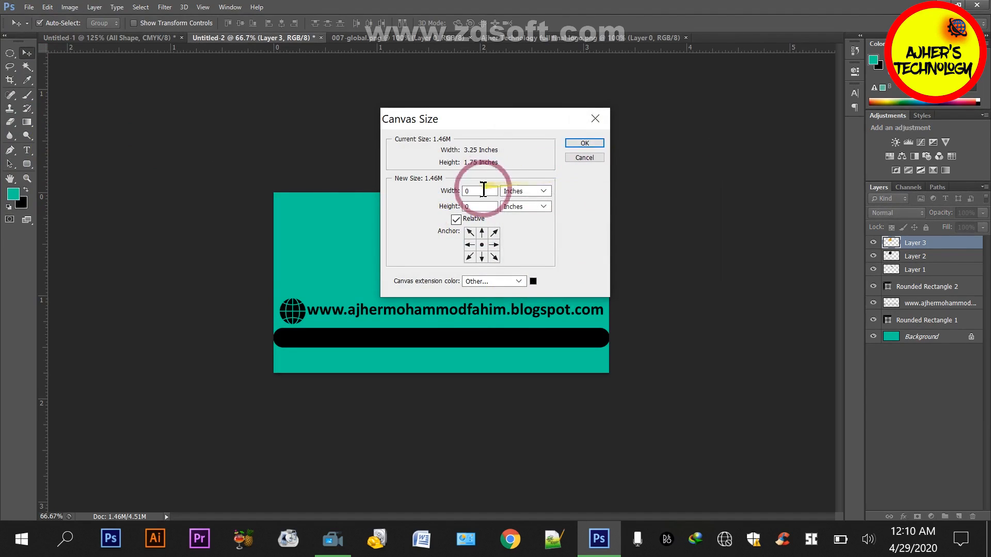
type(".25")
left_click(485, 206)
type(".")
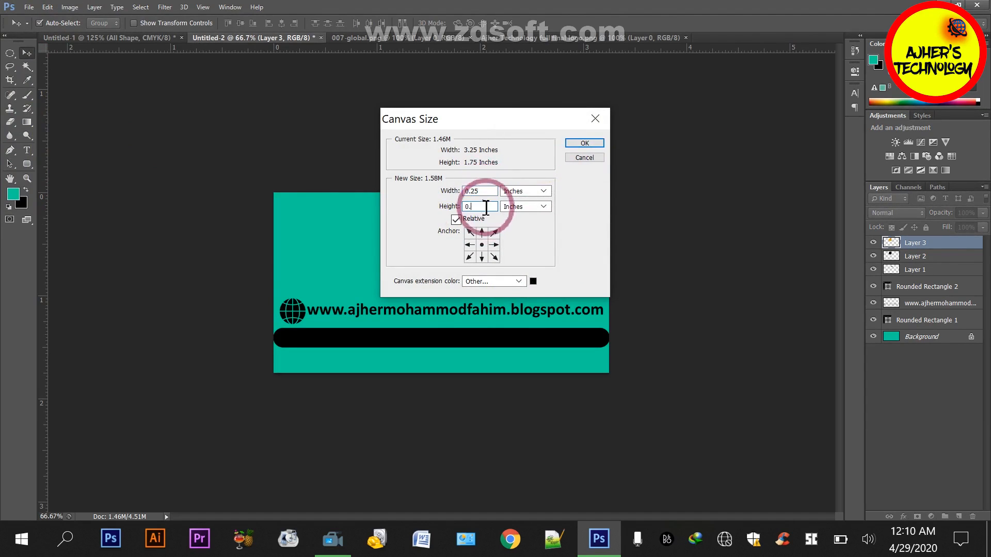
type("25")
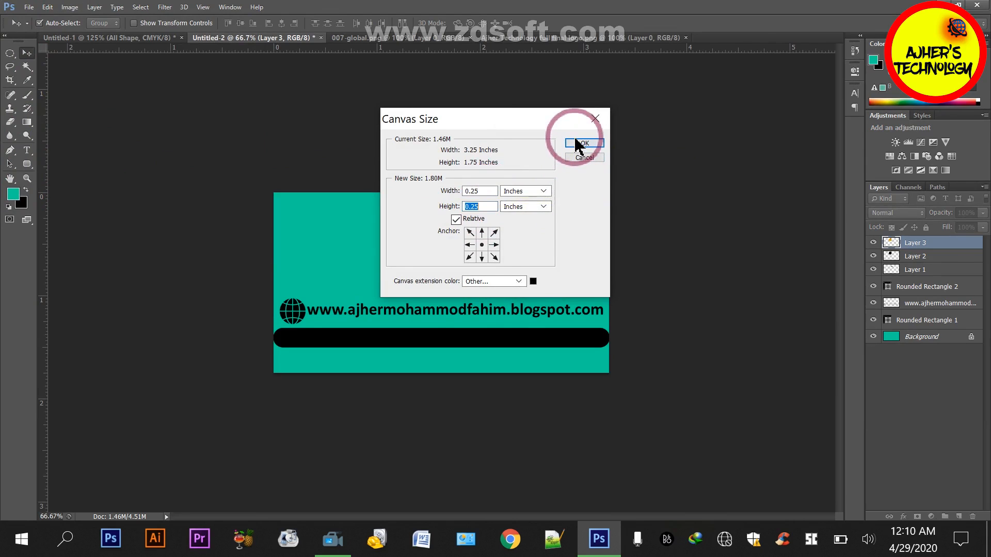
left_click(578, 143)
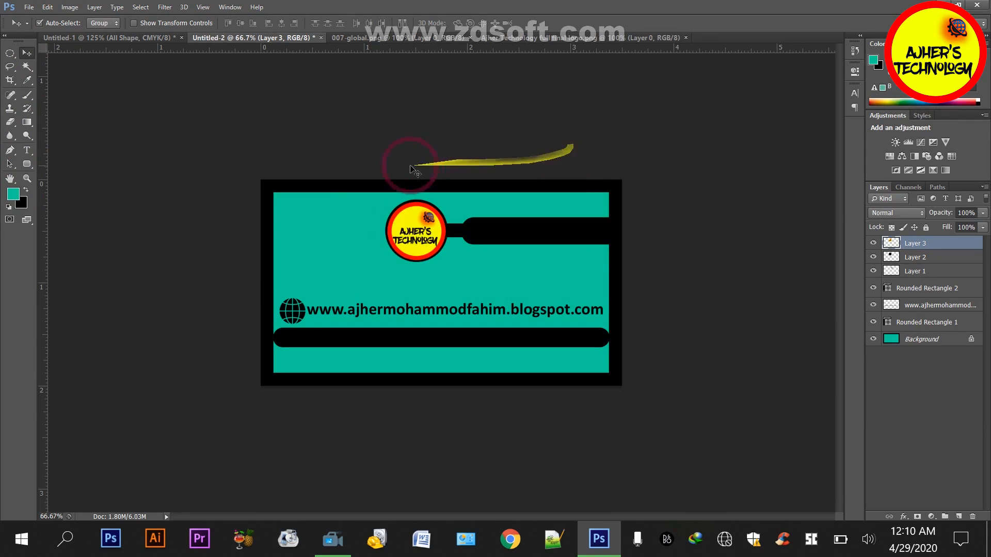
Place horizontal guides along the top and bottom edges of the teal area and fine-tune their alignment
left_click_drag(357, 51, 356, 191)
left_click_drag(362, 49, 371, 371)
scroll(366, 370, "up", 2)
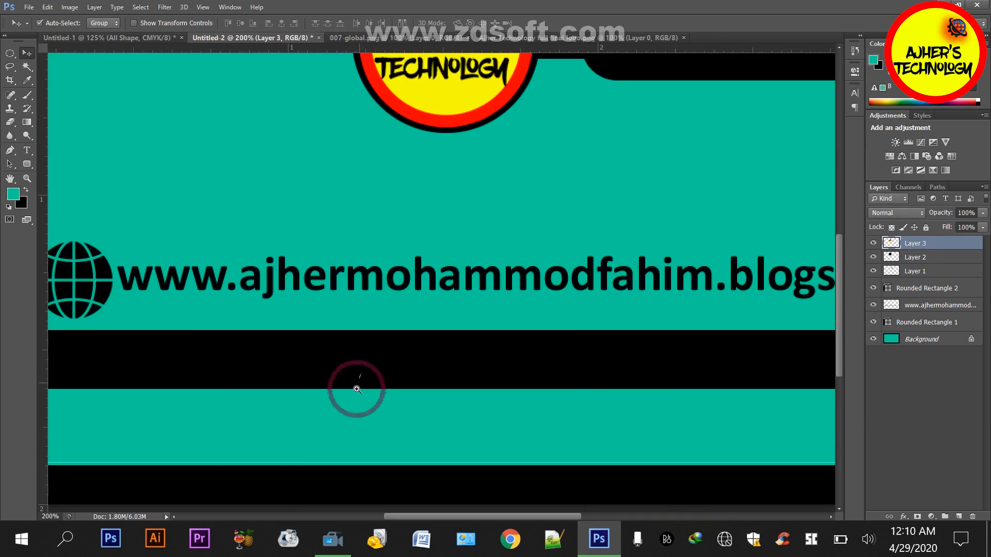
left_click(290, 463)
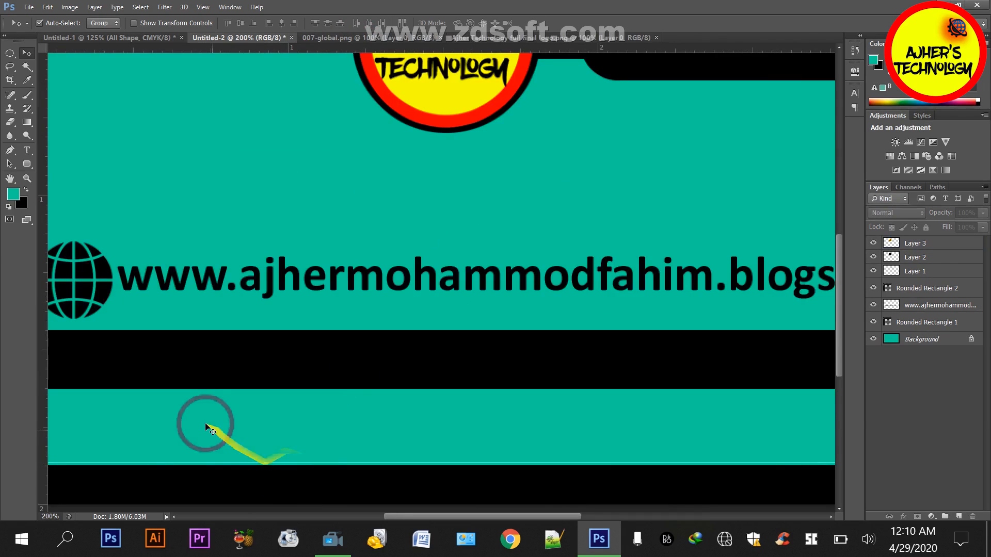
left_click_drag(148, 466, 203, 453)
scroll(191, 468, "up", 1)
scroll(197, 469, "down", 1)
key("ctrl+0")
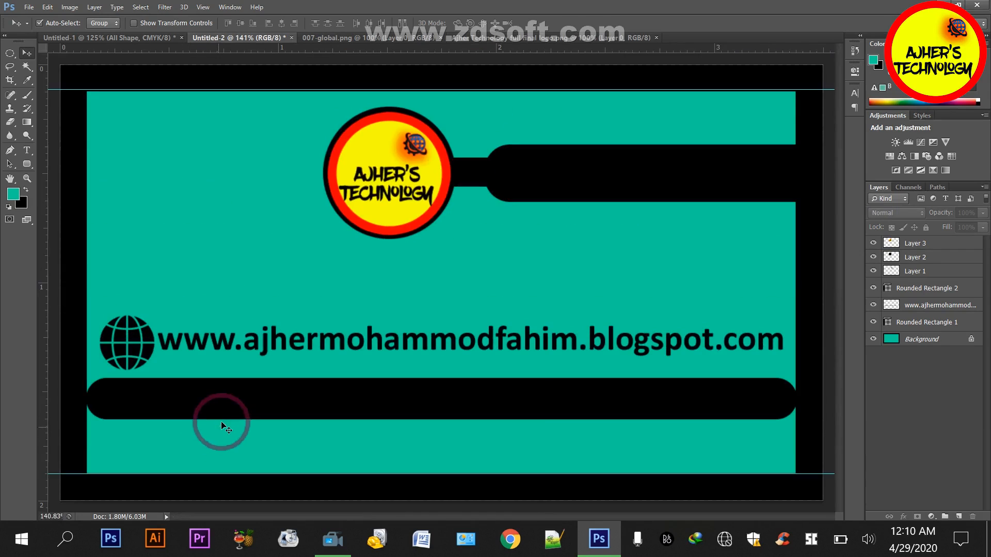
left_click_drag(185, 59, 61, 201)
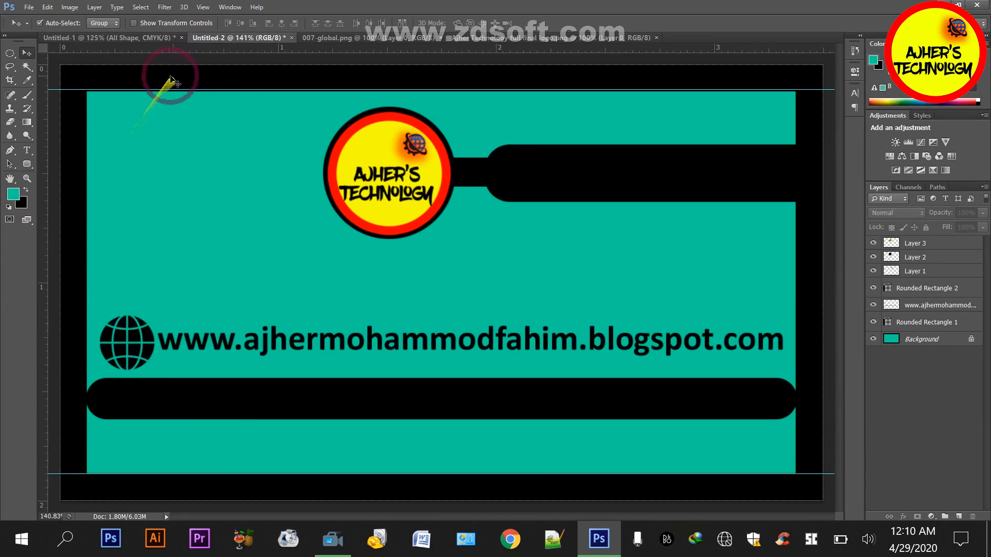
mouse_move(156, 92)
left_mouse_down()
mouse_move(156, 77)
mouse_move(158, 92)
left_mouse_up()
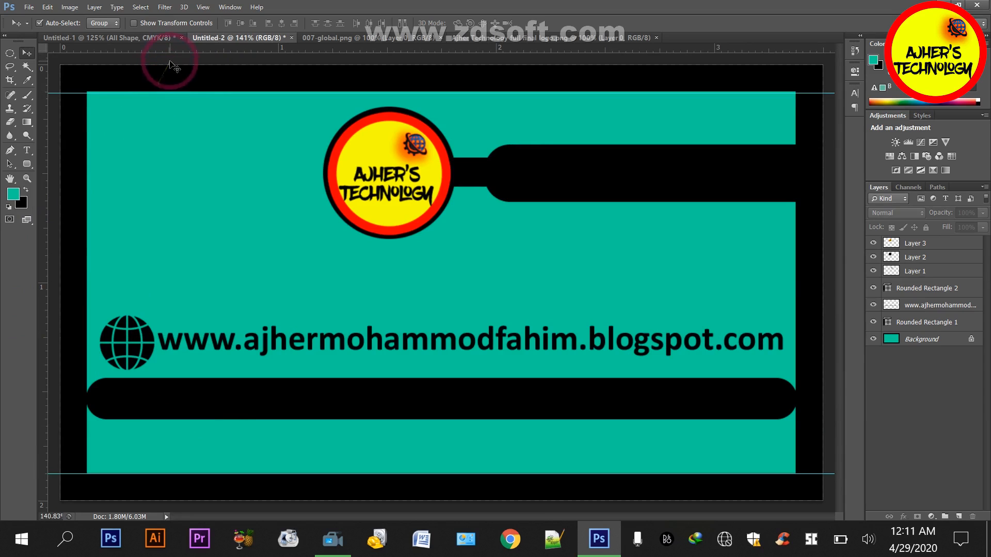
Add vertical guides along the canvas's left and right outer edges and a horizontal guide along its top edge
key("ctrl+minus")
left_click_drag(319, 50, 226, 133)
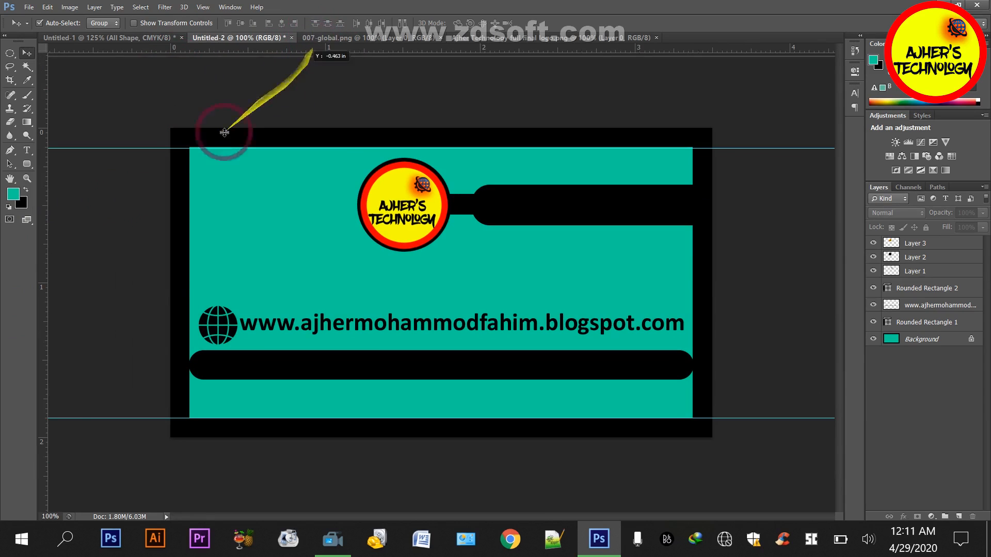
left_click_drag(43, 271, 170, 302)
left_click_drag(274, 51, 711, 271)
left_click_drag(593, 48, 589, 127)
left_click_drag(589, 77, 532, 368)
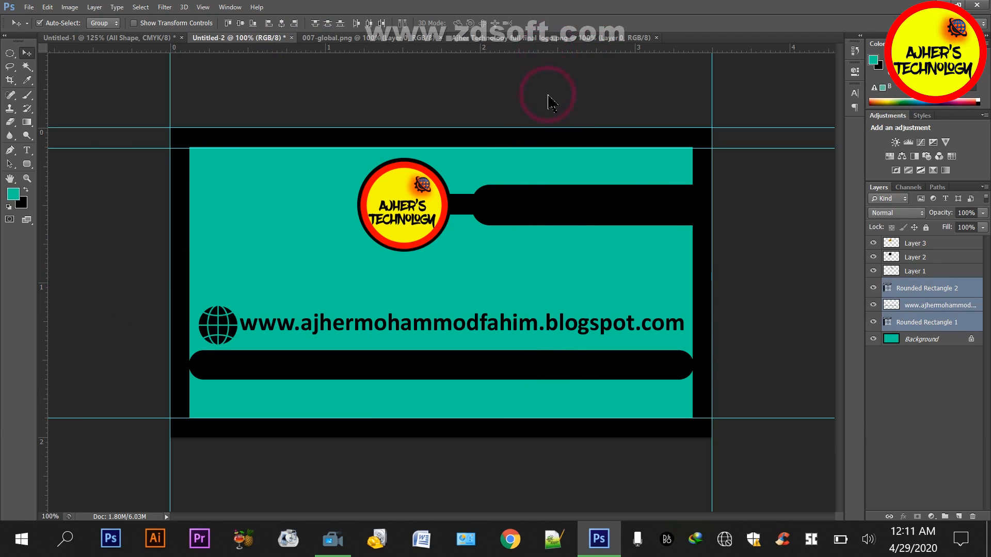
double_click(550, 48)
left_click(704, 87)
left_click(901, 364)
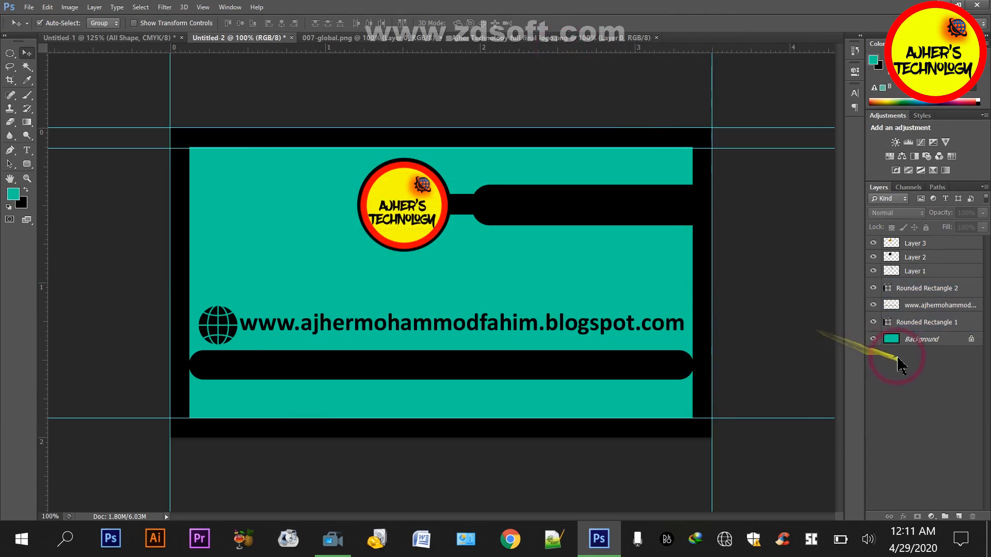
Add a horizontal guide along the canvas's bottom edge and a vertical guide along the teal area's right edge
left_click(921, 339)
left_click_drag(512, 48, 485, 438)
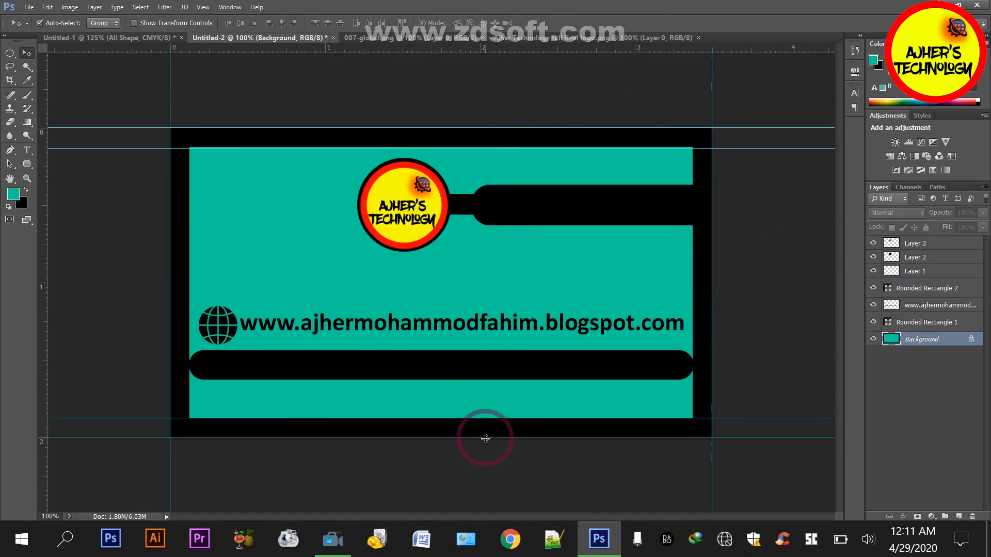
left_click_drag(637, 48, 694, 289)
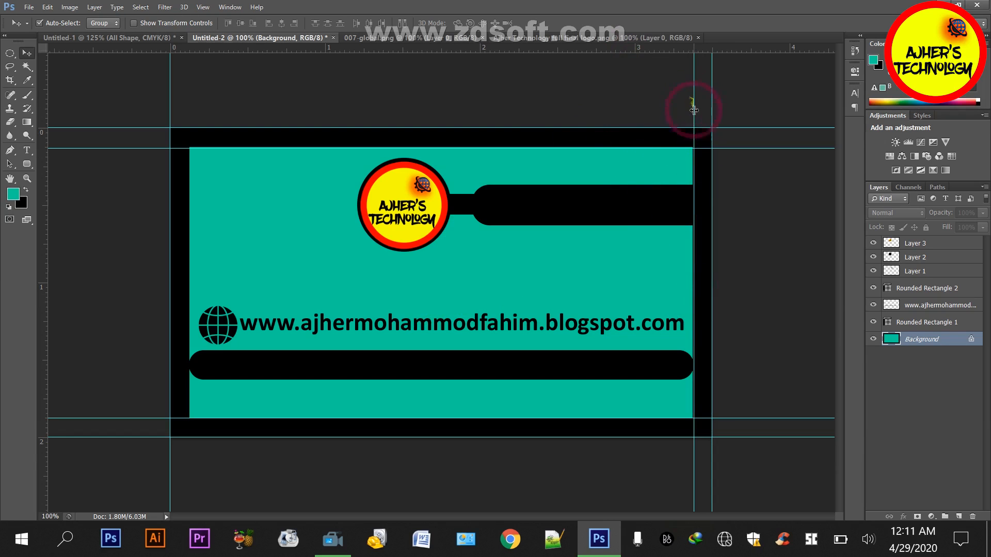
Align the vertical guide with the teal area's right edge and add a vertical guide along its left edge
scroll(682, 168, "up", 1)
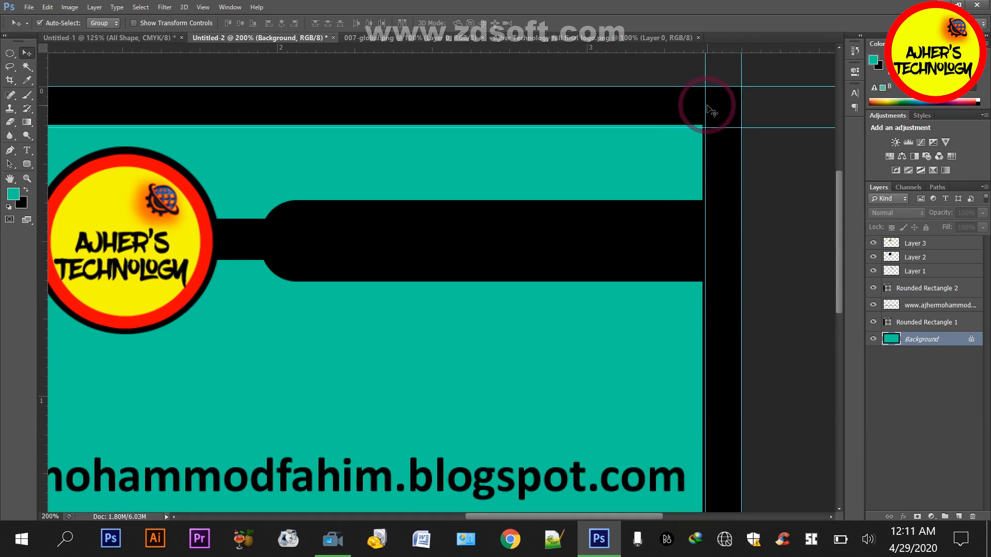
left_click_drag(701, 113, 702, 114)
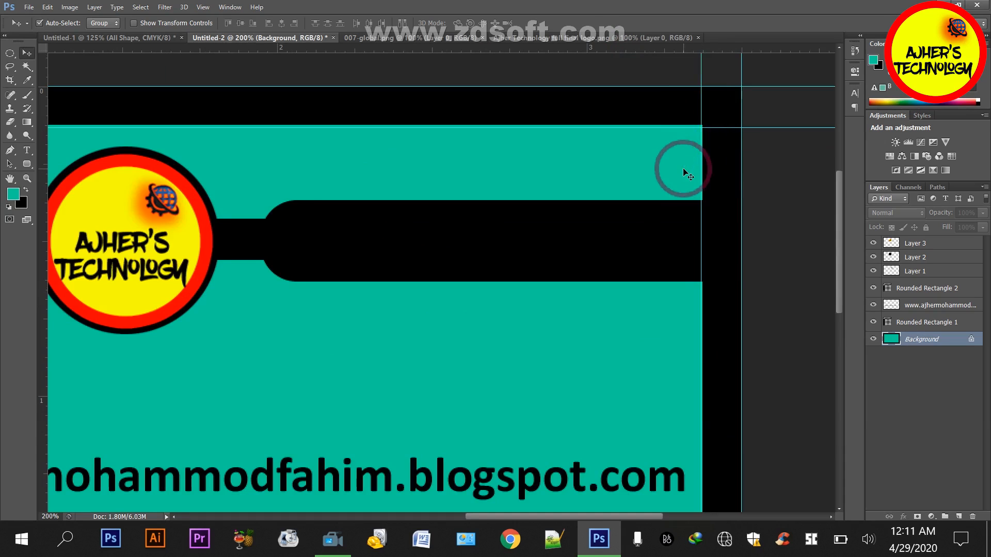
scroll(683, 169, "down", 1)
left_click_drag(221, 49, 89, 220)
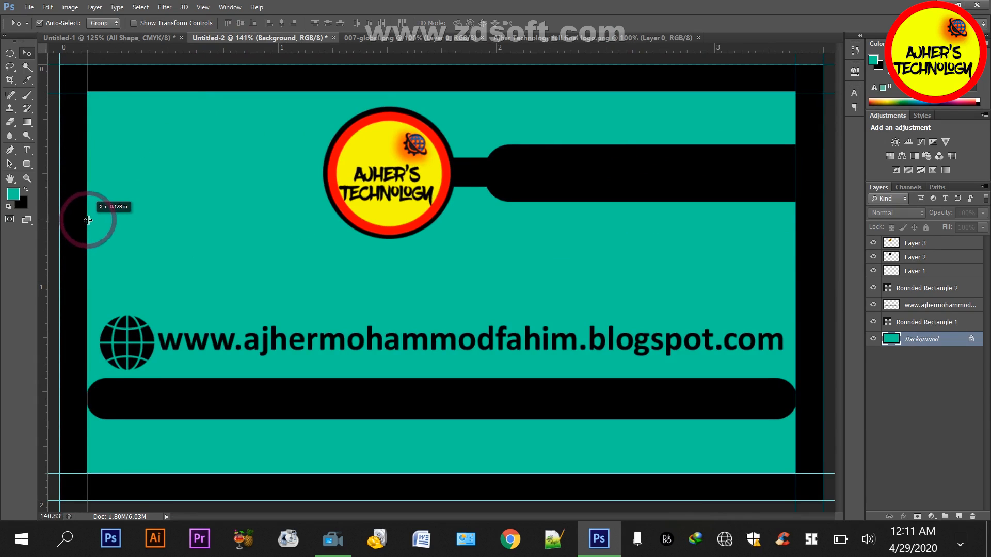
scroll(92, 226, "down", 1)
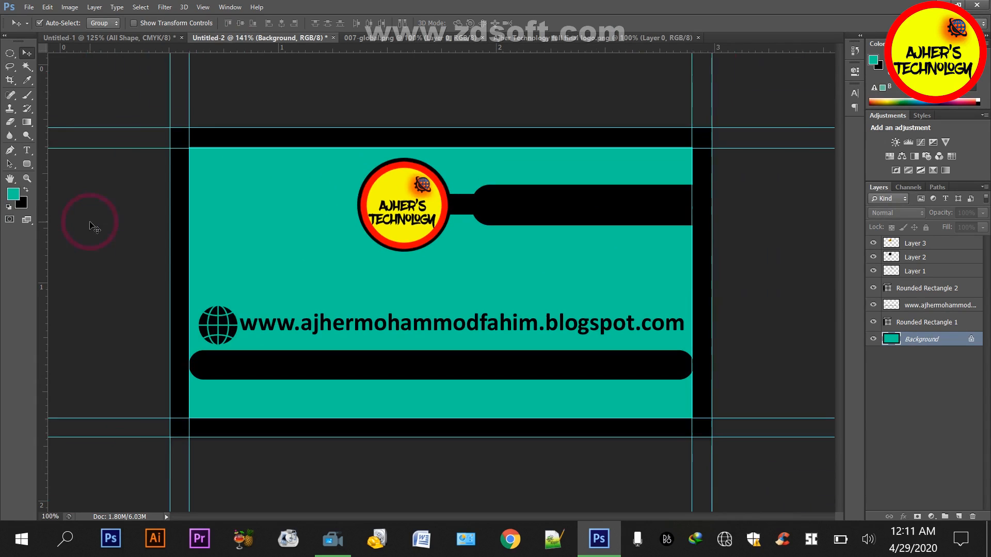
Extend the canvas by a relative 0.25 inch in width and height, using the card's teal as the extension color
key("ctrl+alt+c")
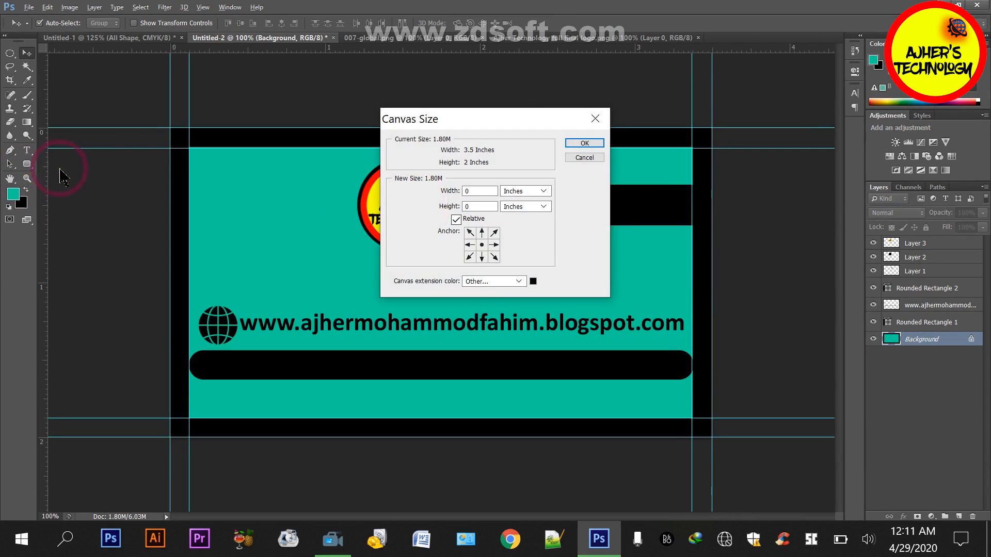
left_click(534, 282)
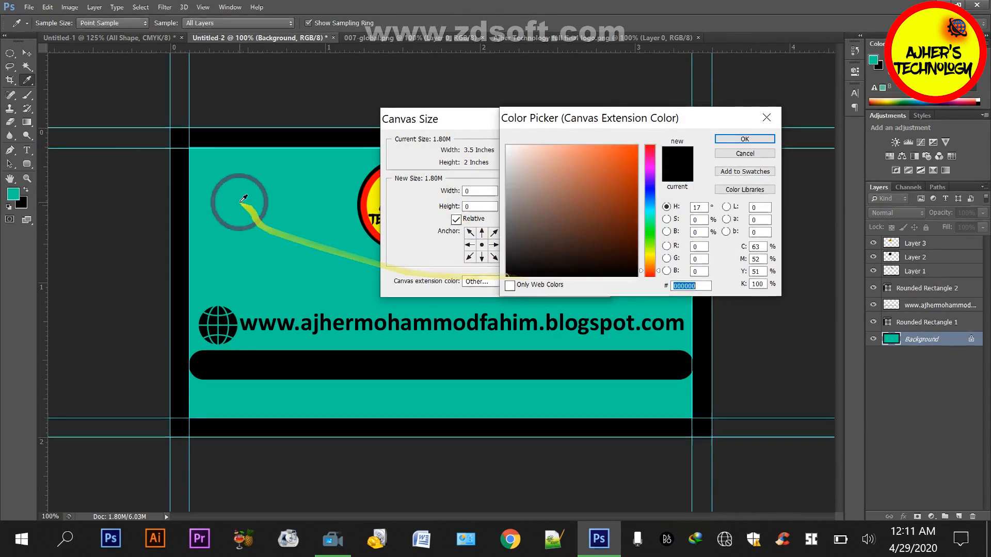
left_click(719, 138)
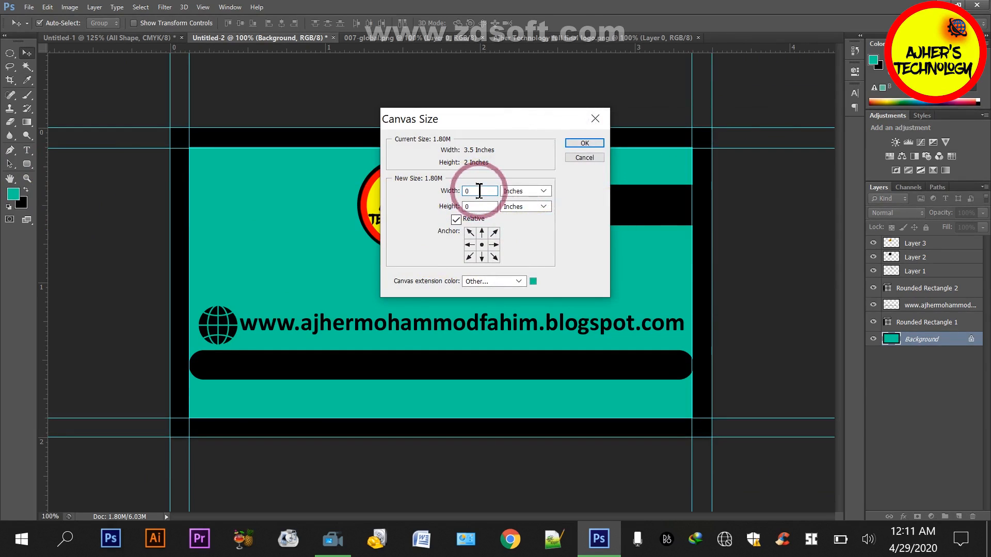
left_click(479, 205)
type("0.25")
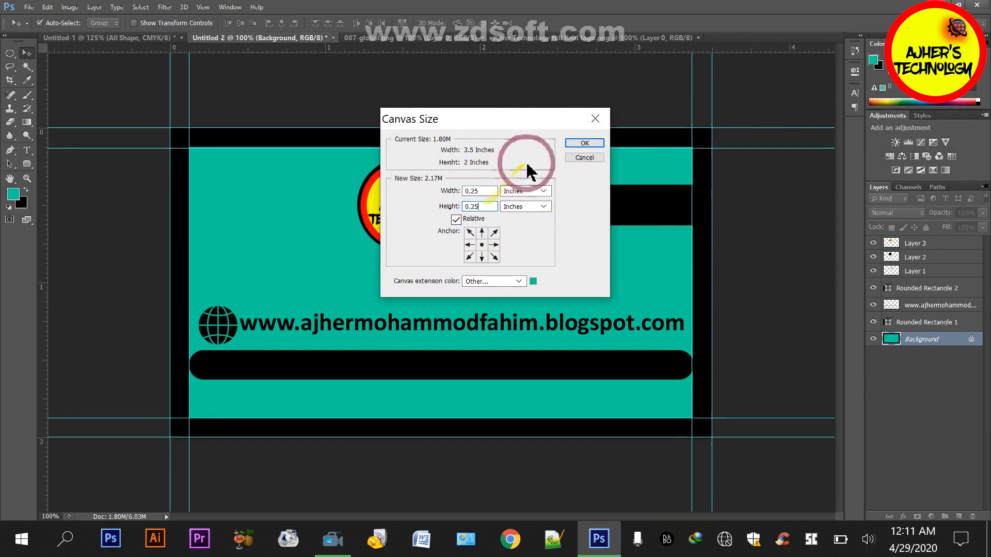
left_click(572, 144)
key("ctrl+minus")
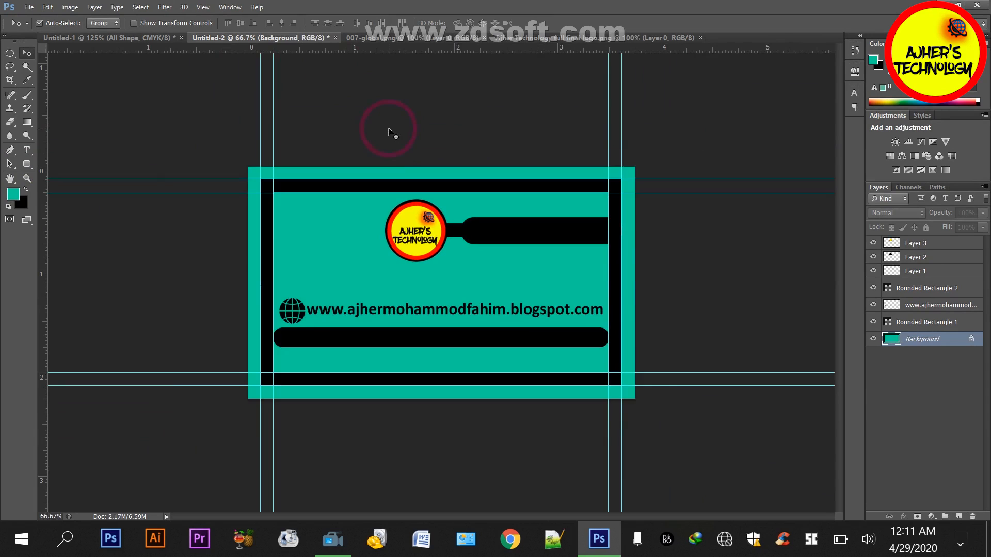
Close the globe and Ajher Technology logo image documents and switch to the Untitled-1 front card
left_click(165, 39)
left_click(232, 38)
left_click(421, 40)
left_click(484, 38)
left_click(462, 38)
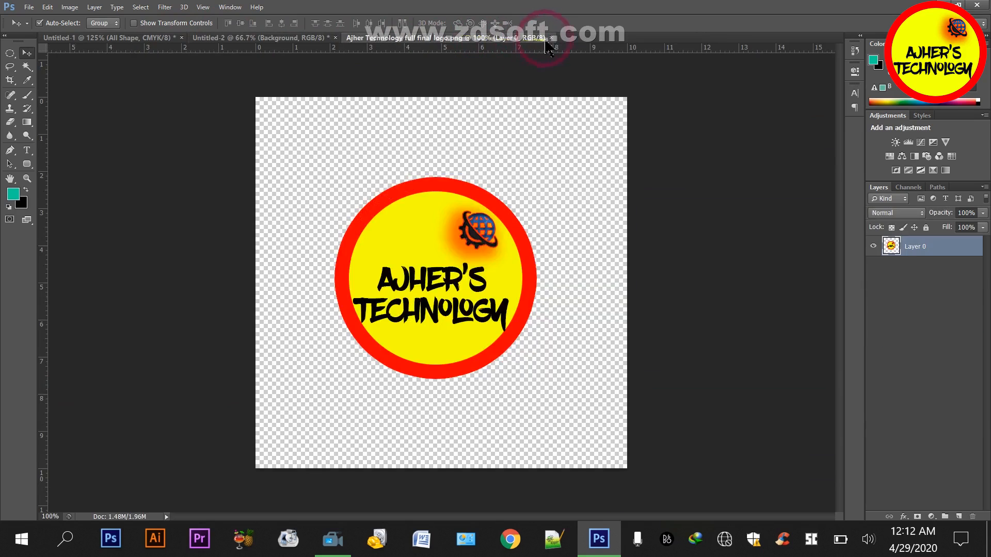
left_click(551, 37)
left_click(137, 40)
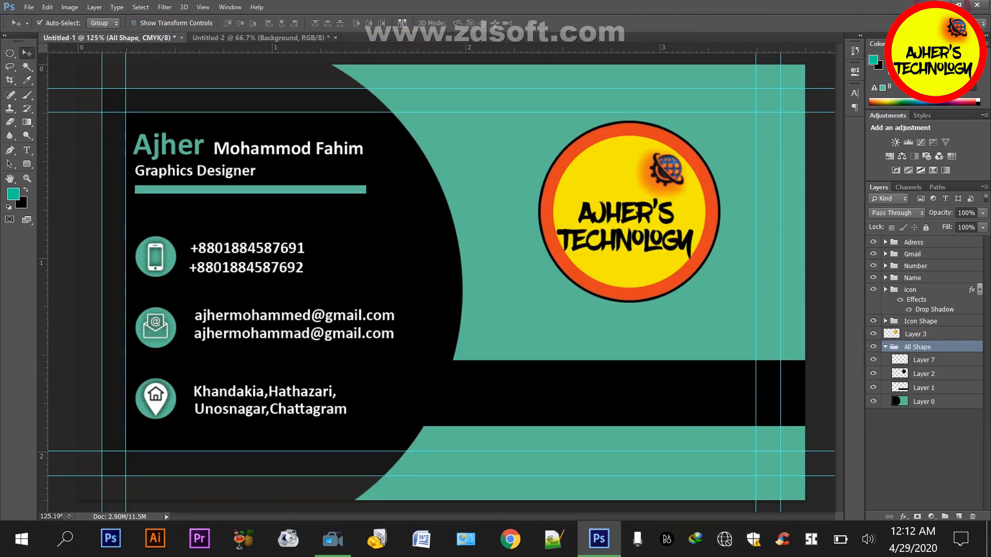
Open the Export folder from the desktop, then return to Photoshop
left_click(935, 5)
double_click(46, 402)
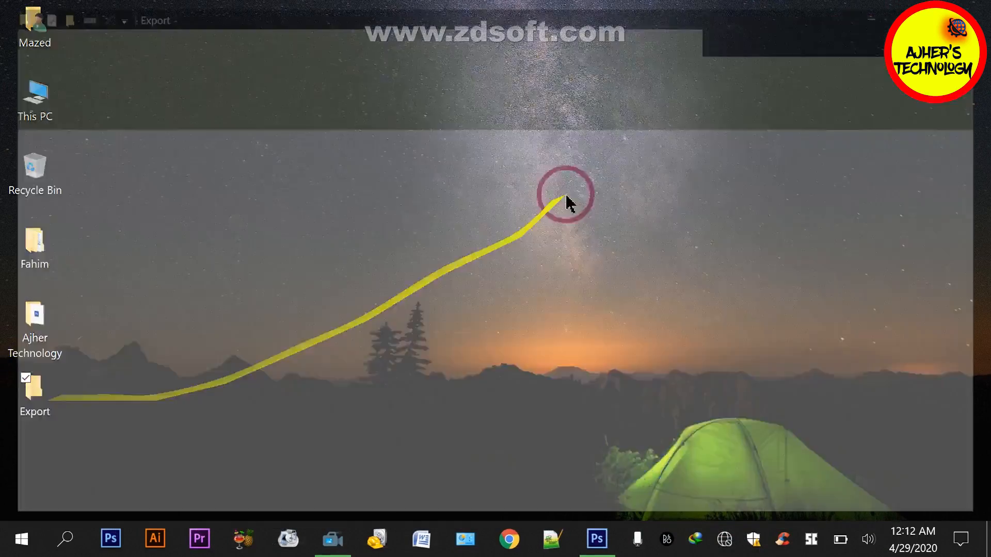
left_click(560, 539)
Save a Photoshop-format copy of the front card as front.psd in the desktop's Export folder
key("ctrl+shift+s")
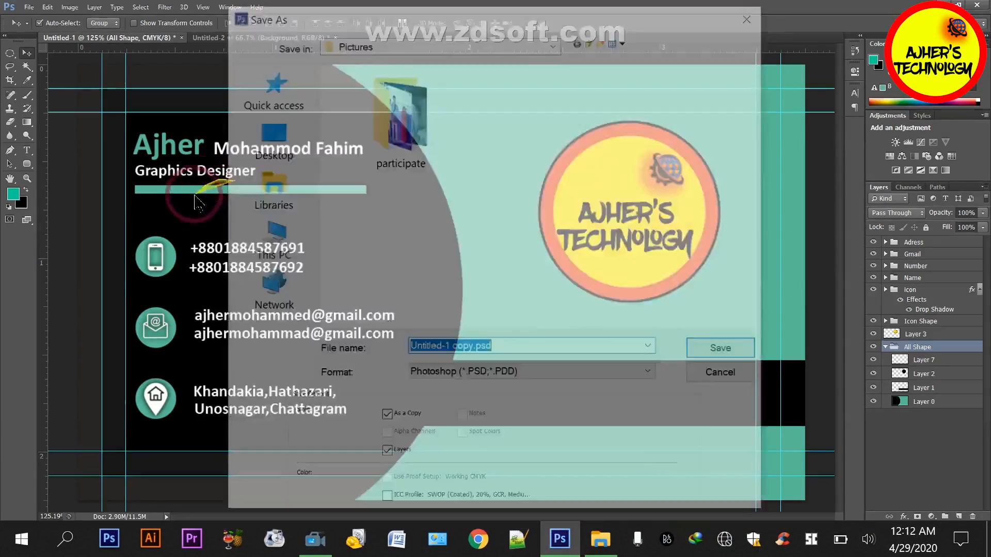
left_click(265, 164)
left_click(577, 192)
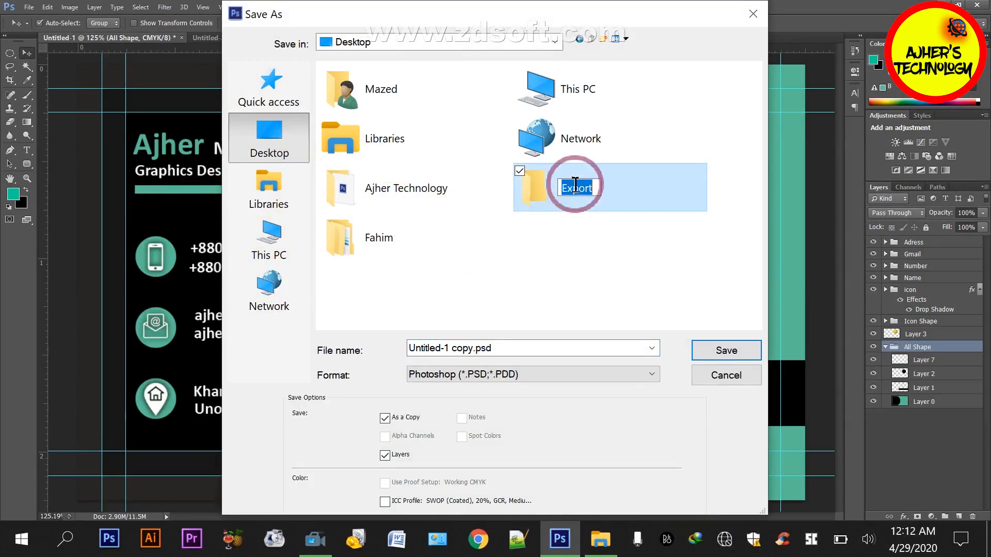
left_click(644, 190)
double_click(644, 185)
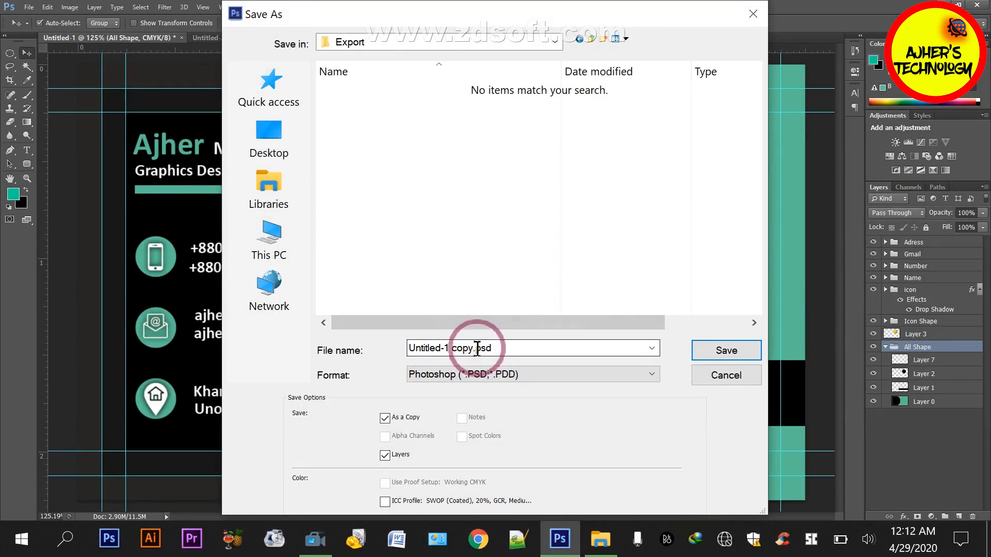
triple_click(477, 349)
left_click(473, 350)
key("shift+Left")
key("shift+Left")
key("shift+Left")
key("shift+Left")
key("shift+Left")
key("shift+Left")
key("shift+Left")
key("shift+Left")
key("shift+Left")
key("shift+Left")
key("shift+Left")
key("shift+Left")
key("shift+Left")
key("shift+Left")
key("shift+Left")
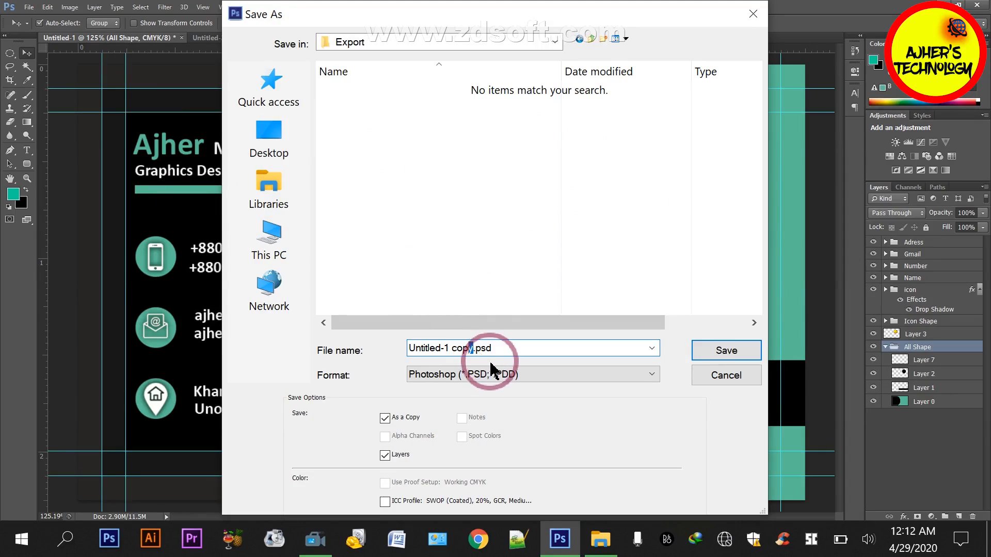
type("front")
key("Return")
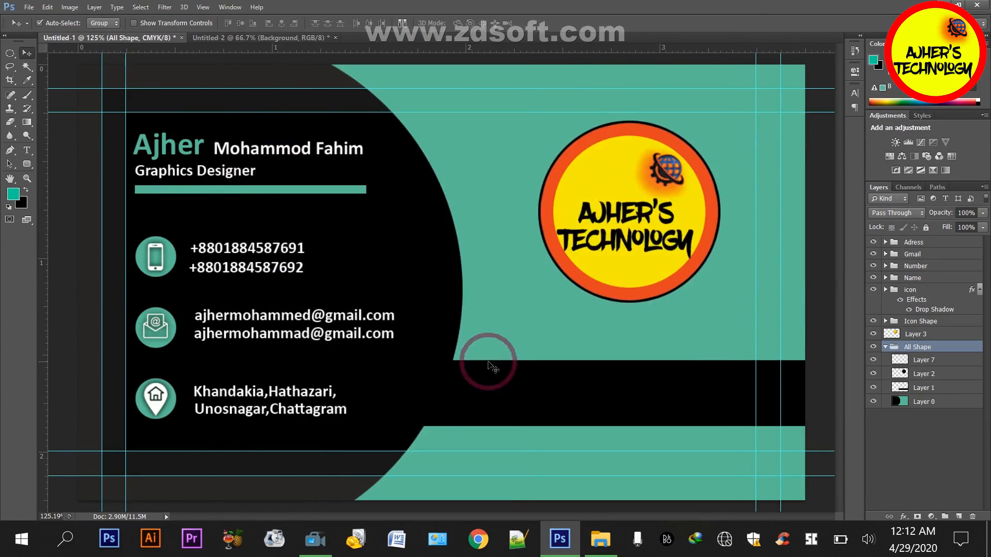
Save a Photoshop-format copy of the teal Untitled-2 card as Back.psd in the Export folder
left_click(231, 39)
key("ctrl+shift+s")
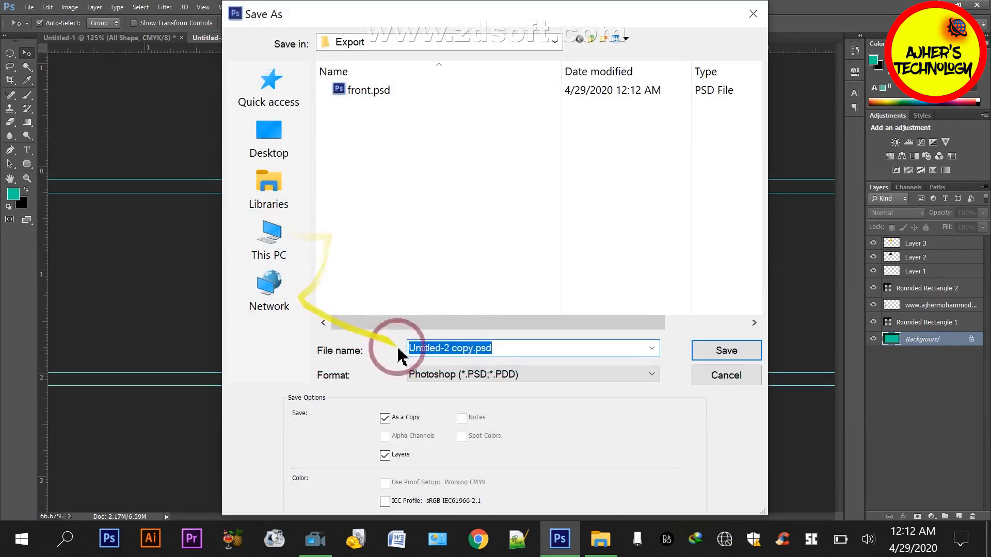
left_click(476, 349)
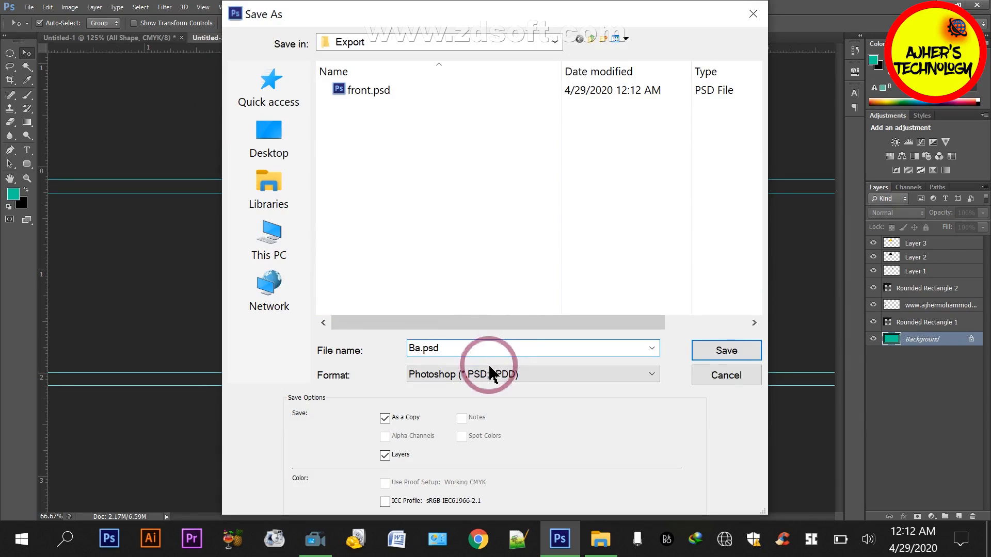
type("Back")
left_click(726, 350)
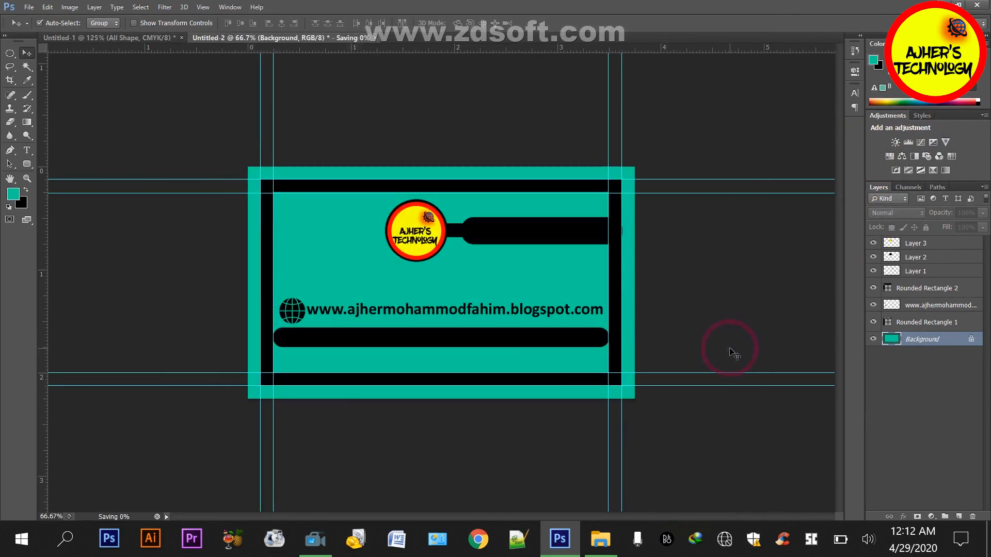
Switch to File Explorer, create a new folder inside Export, and move Back.psd and front.psd into it
left_click(942, 4)
right_click(480, 242)
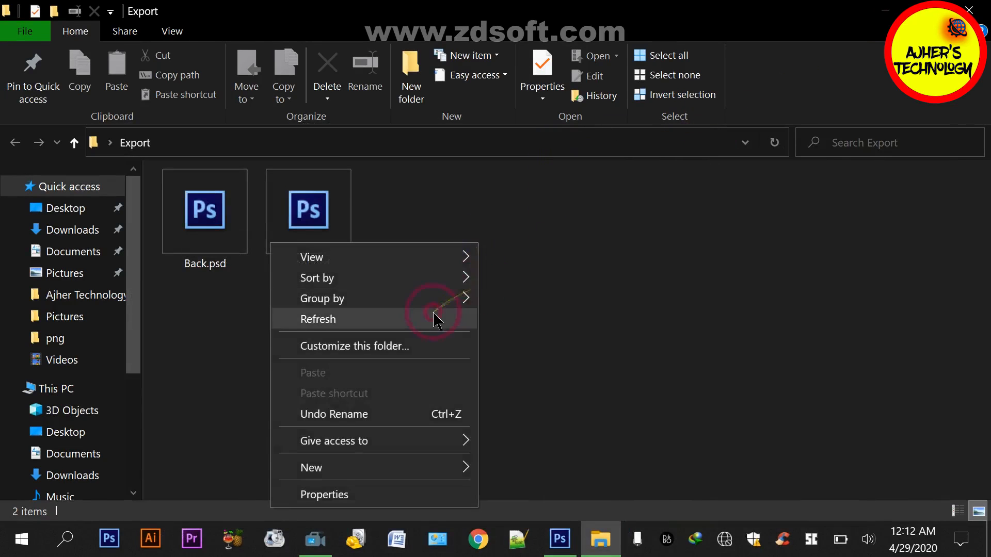
left_click(434, 317)
left_click_drag(471, 292, 241, 237)
left_click(411, 82)
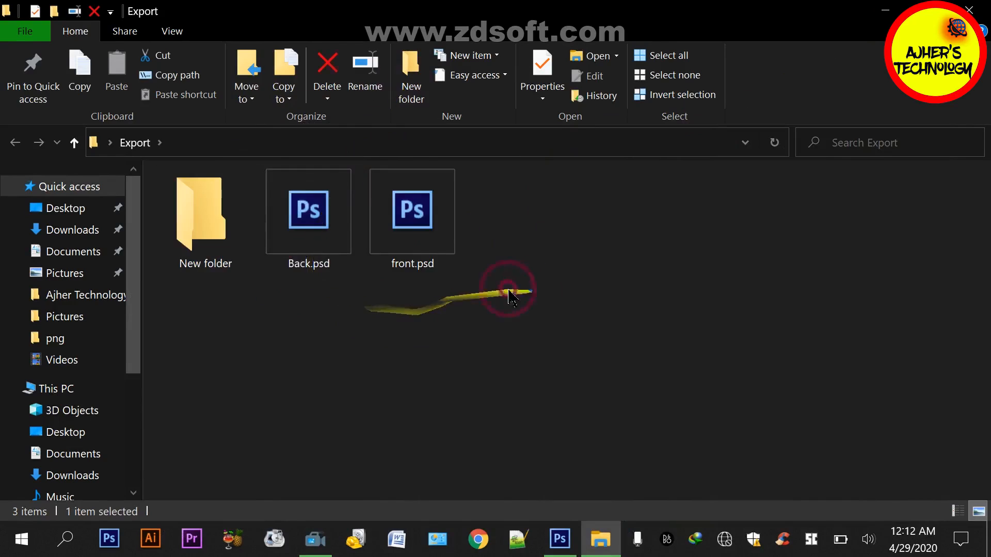
left_click_drag(509, 287, 194, 271)
Rename the new folder inside Export as PSD
left_click(213, 272)
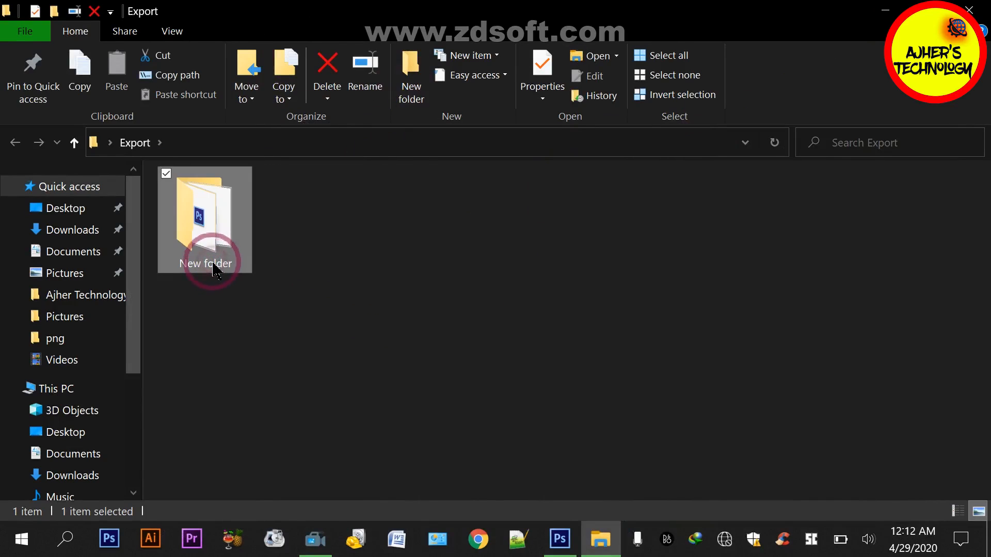
left_click(213, 264)
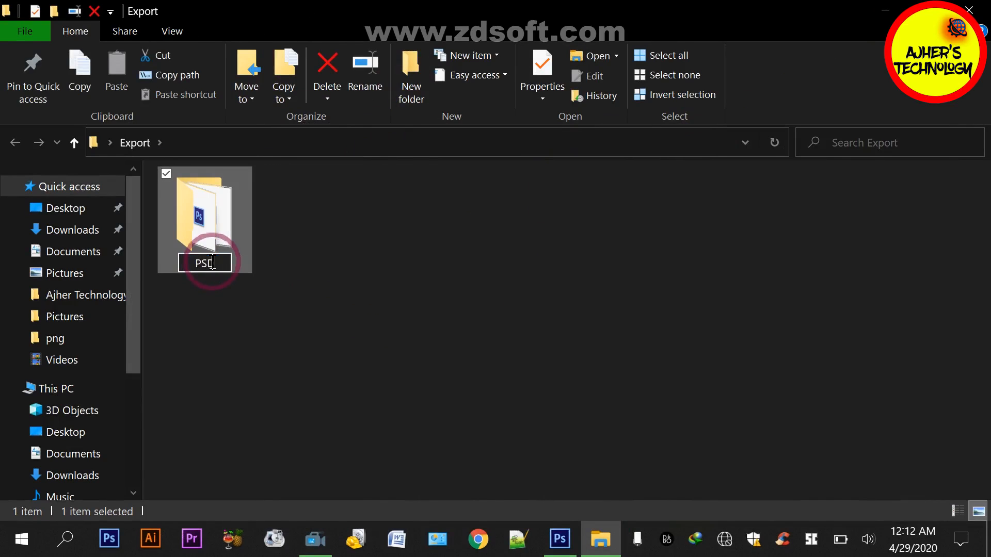
type("PSD")
right_click(314, 279)
left_click(202, 76)
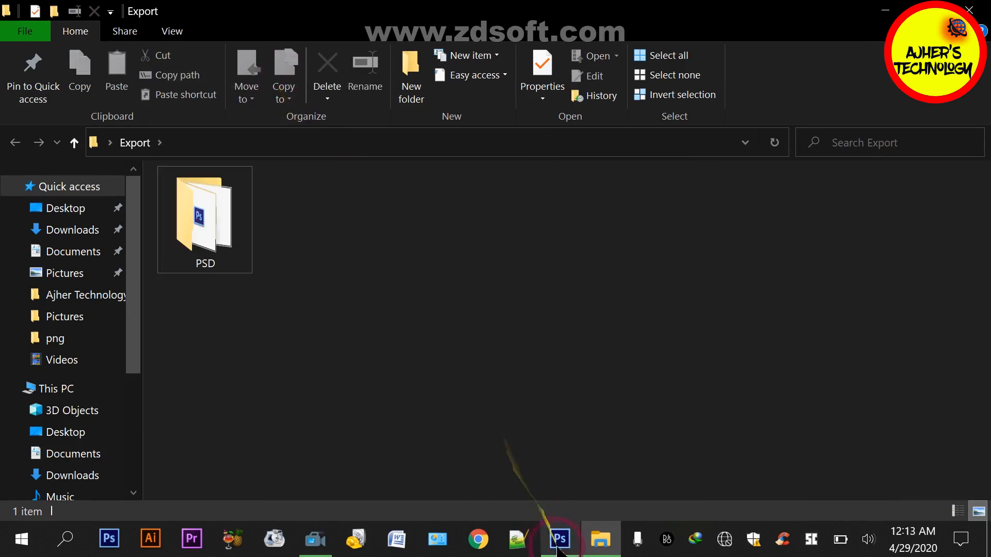
Return to Photoshop, begin saving the Untitled-1 front card, and create and open a folder named PDF inside Export
left_click(560, 539)
left_click(109, 38)
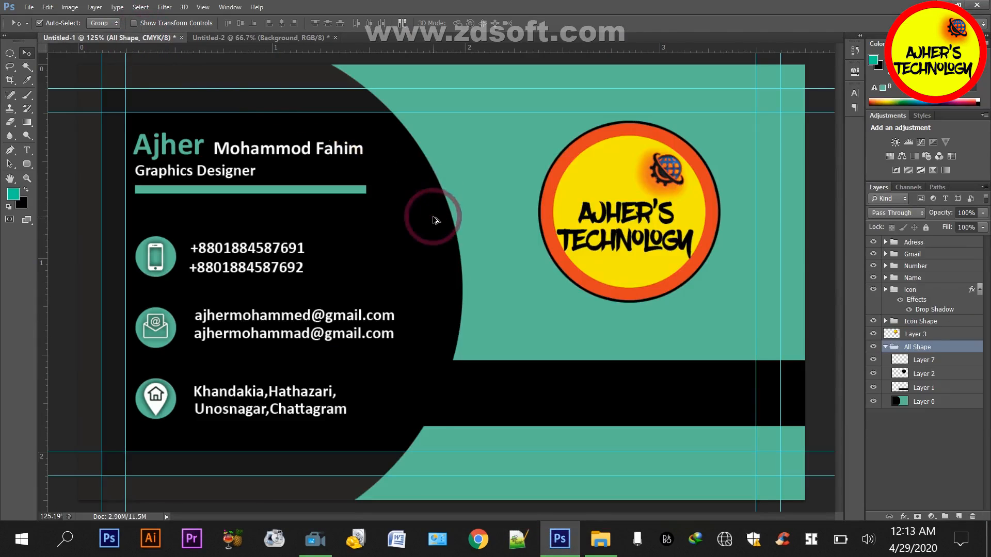
key("ctrl+shift+s")
right_click(375, 146)
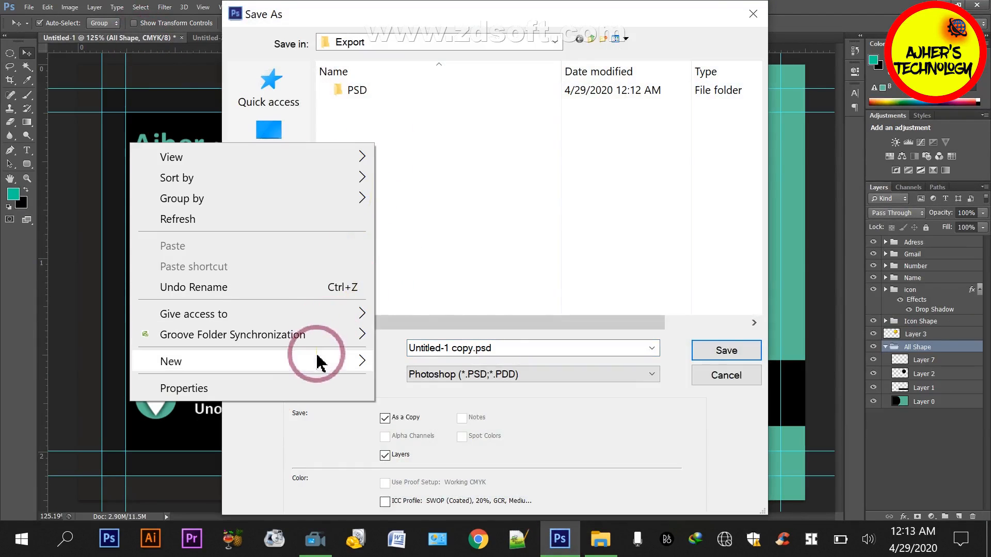
mouse_move(321, 359)
left_click(437, 128)
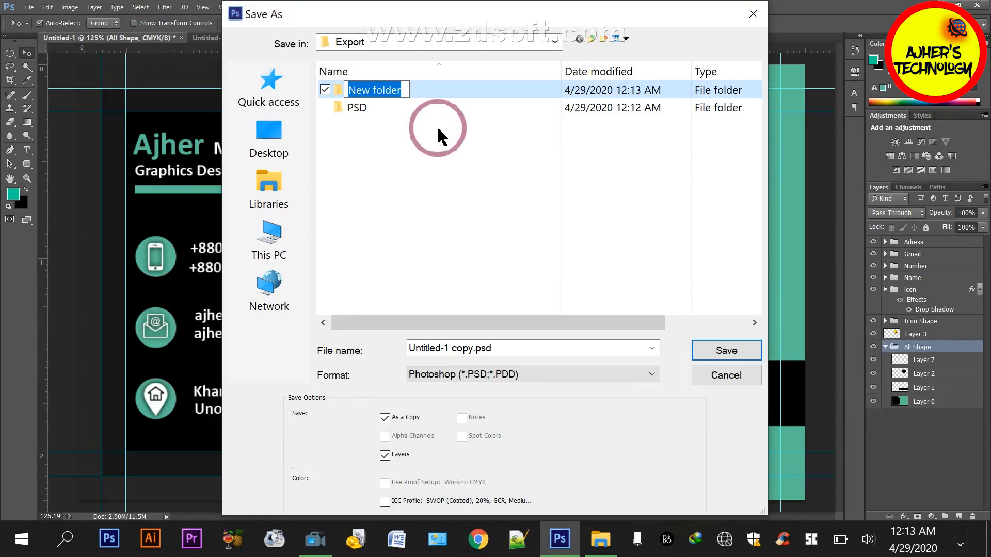
type("PDF")
double_click(420, 89)
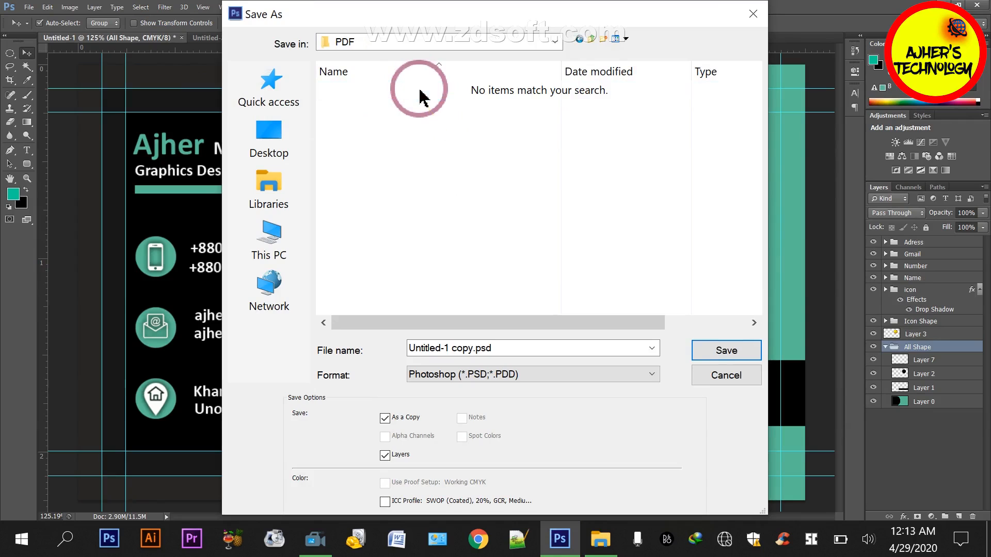
Save the front card in Photoshop PDF format to the PDF folder, keeping the default name and PDF options
left_click(504, 350)
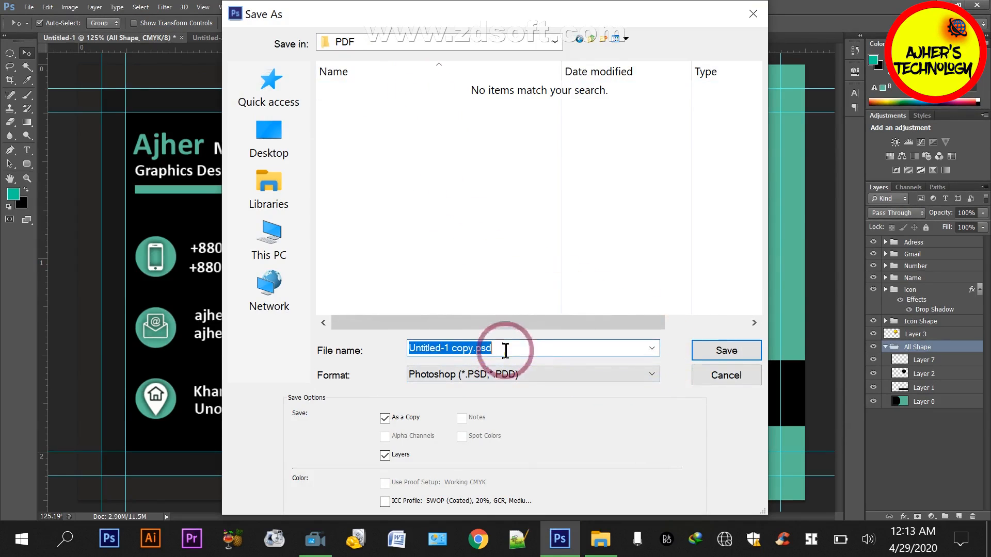
left_click(652, 348)
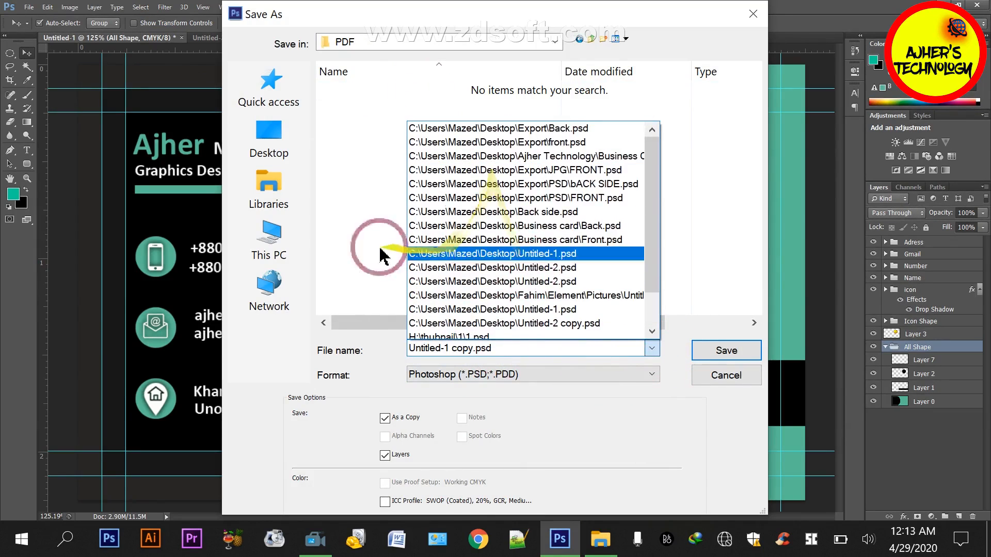
left_click(487, 347)
left_click(516, 374)
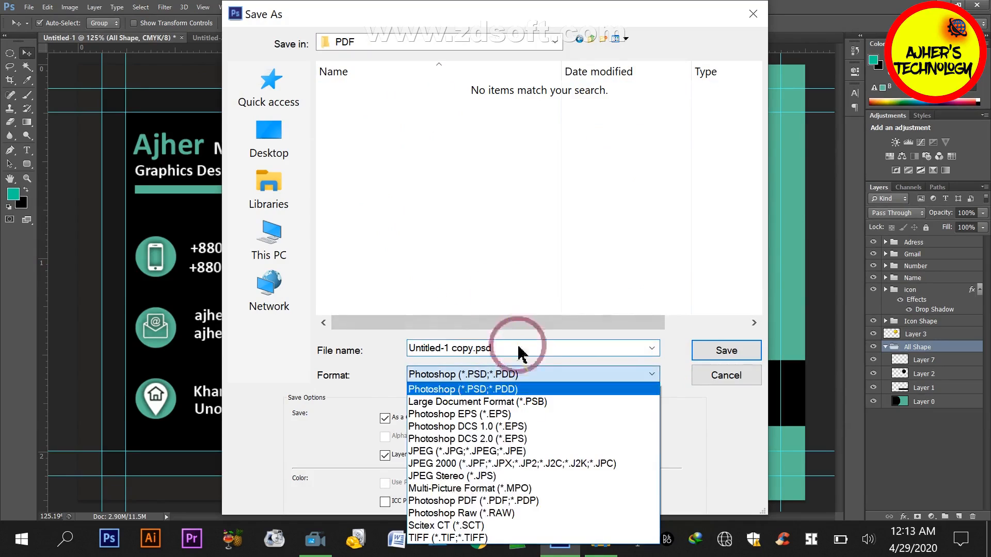
left_click(469, 501)
left_click(723, 350)
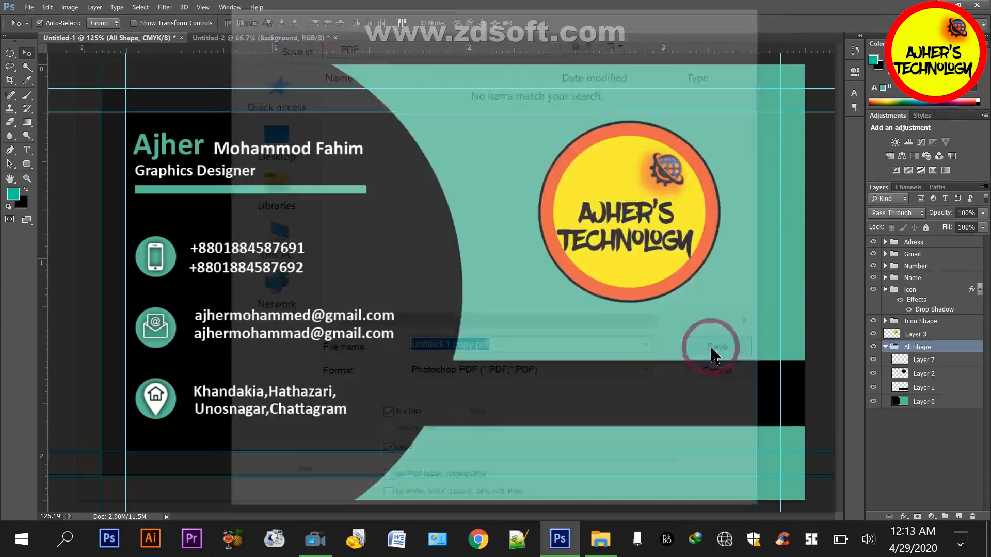
left_click(497, 207)
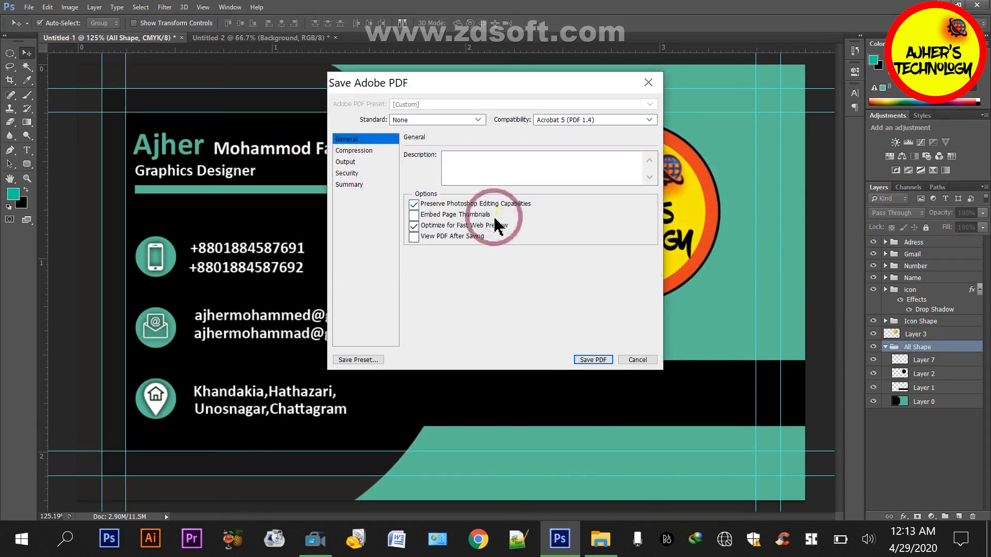
left_click(592, 358)
Begin saving the Untitled-2 back card in Photoshop PDF format to the PDF folder, entering BACK as the file name
left_click(276, 37)
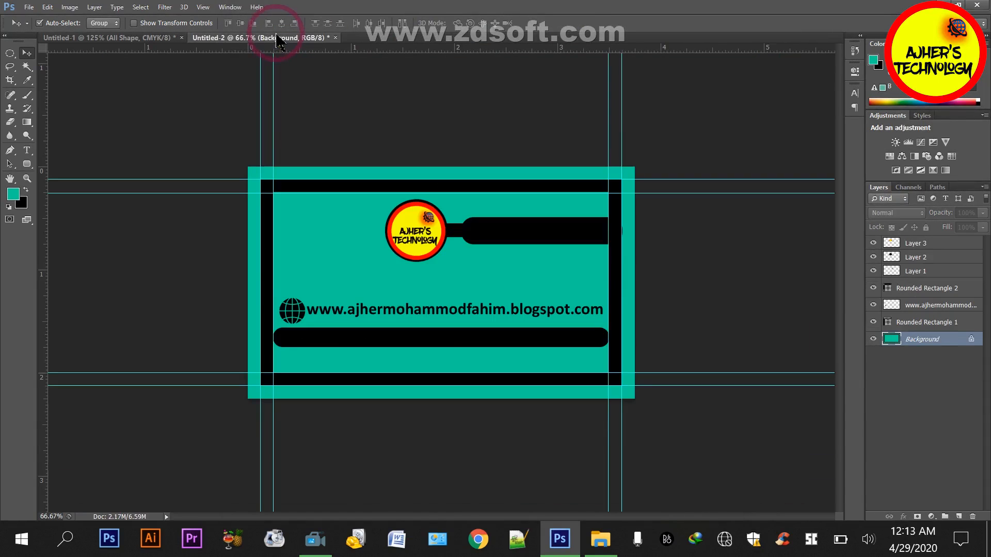
key("ctrl+shift+s")
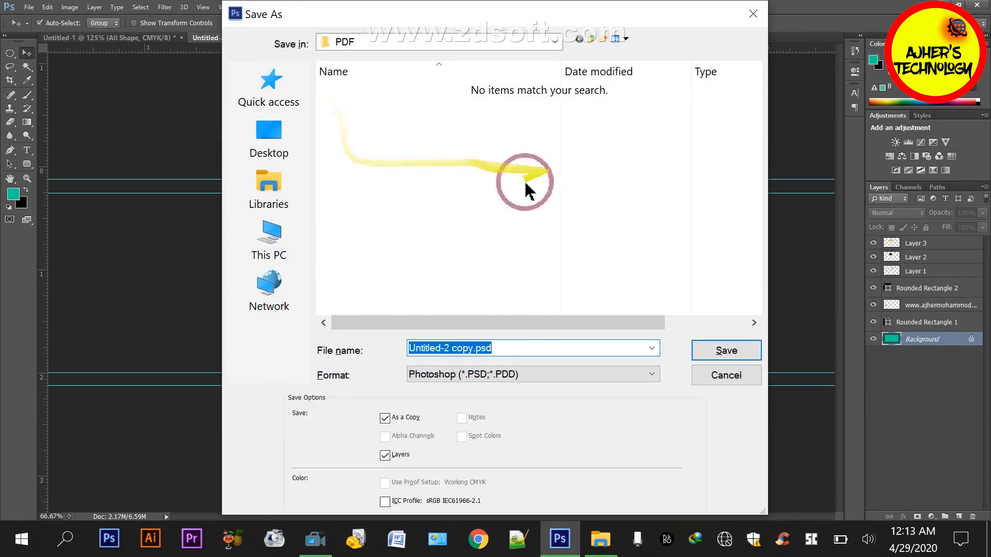
left_click(468, 375)
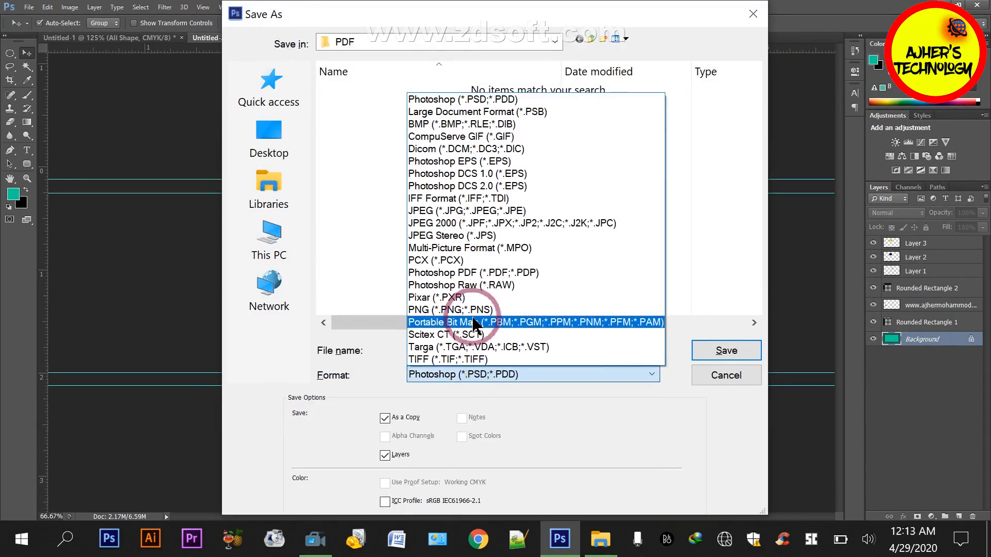
left_click(454, 273)
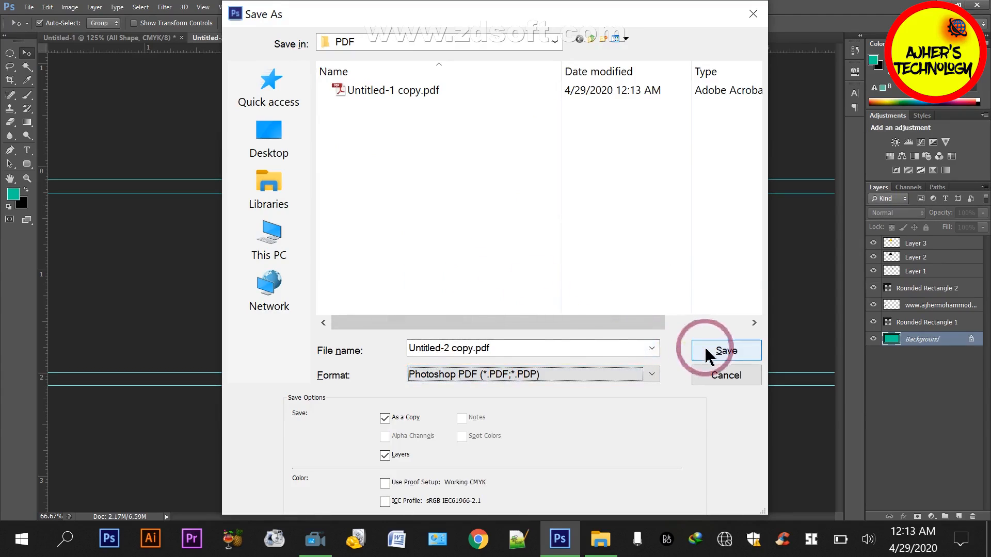
left_click(444, 351)
left_click(468, 347)
left_click(472, 348)
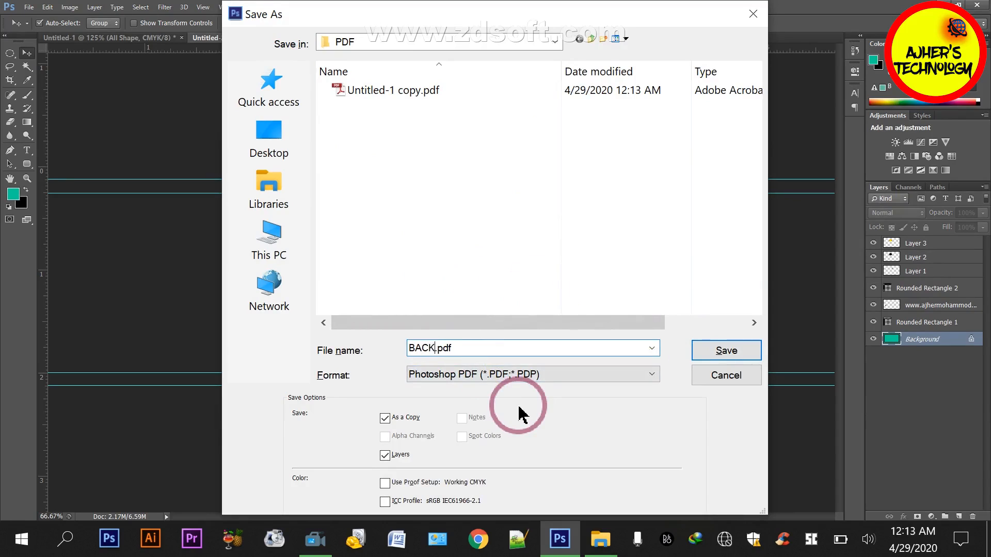
Rename Untitled-1 copy.pdf in the PDF folder to FRONT.pdf from within the Save As dialog
left_click(515, 202)
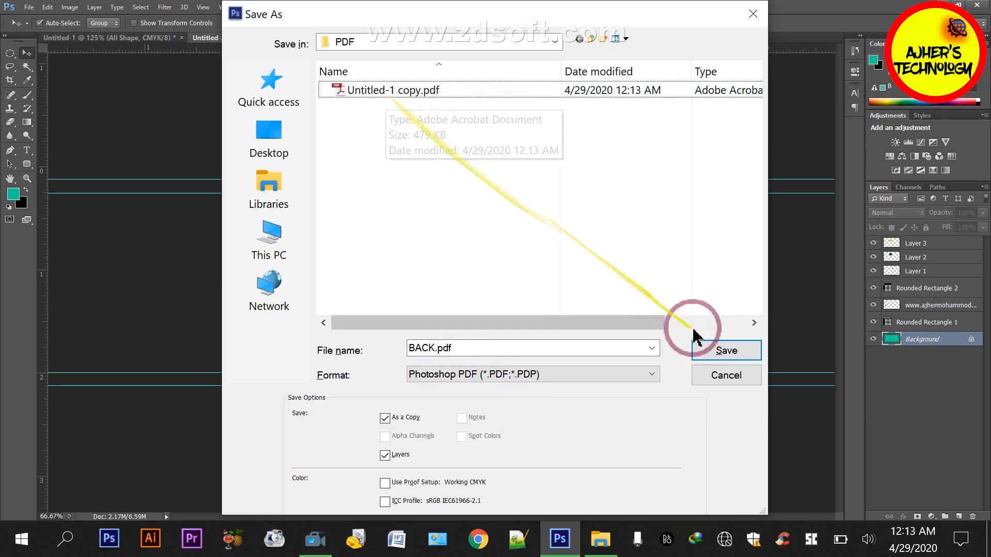
right_click(420, 92)
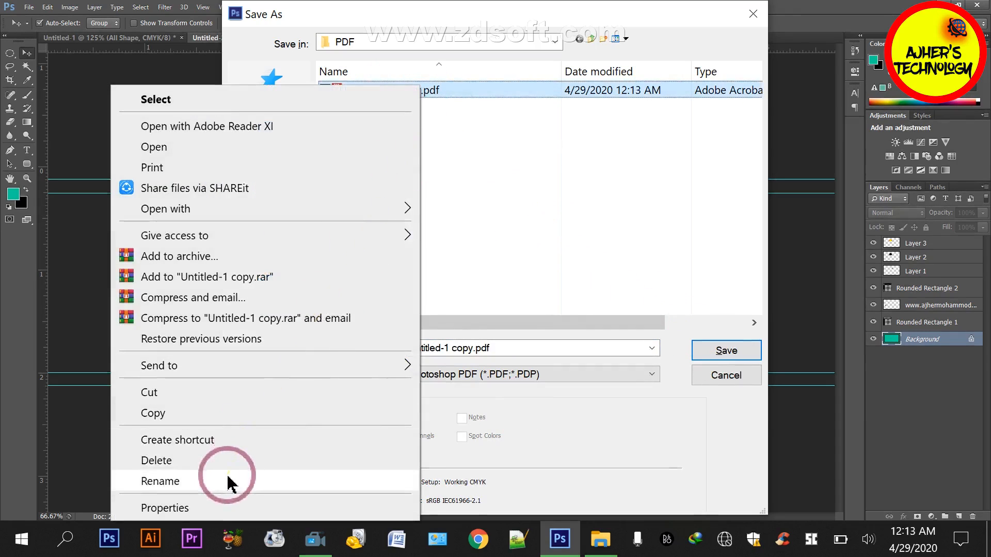
left_click(228, 478)
type("fR.pdf")
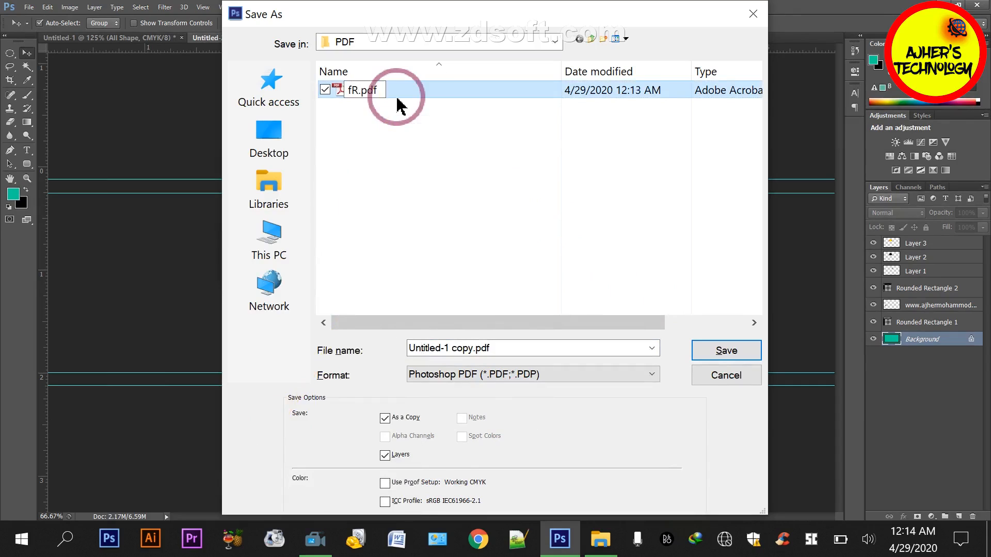
key("BackSpace")
key("BackSpace")
type("FRONT")
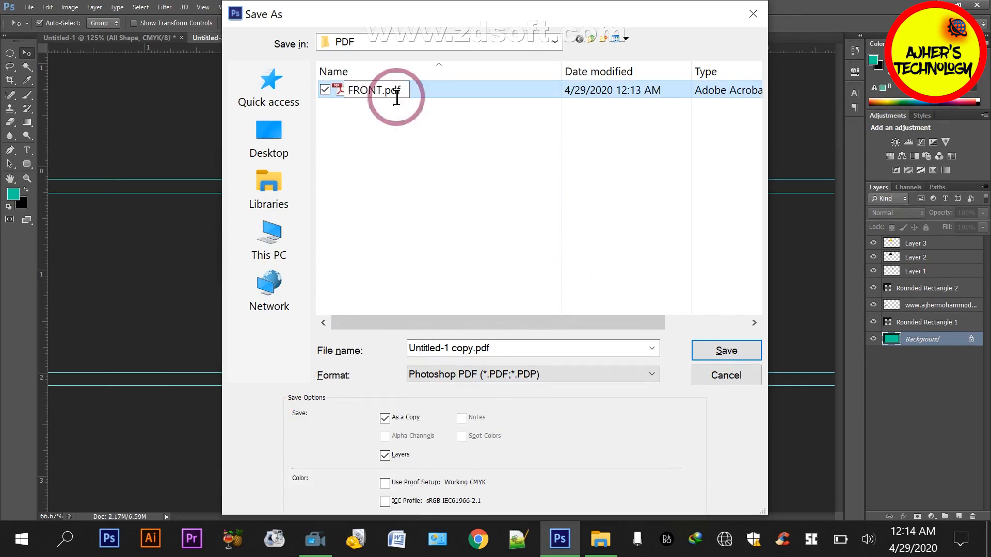
left_click(399, 204)
Name the back card's PDF bACK and save it to the PDF folder with the default PDF options
double_click(444, 348)
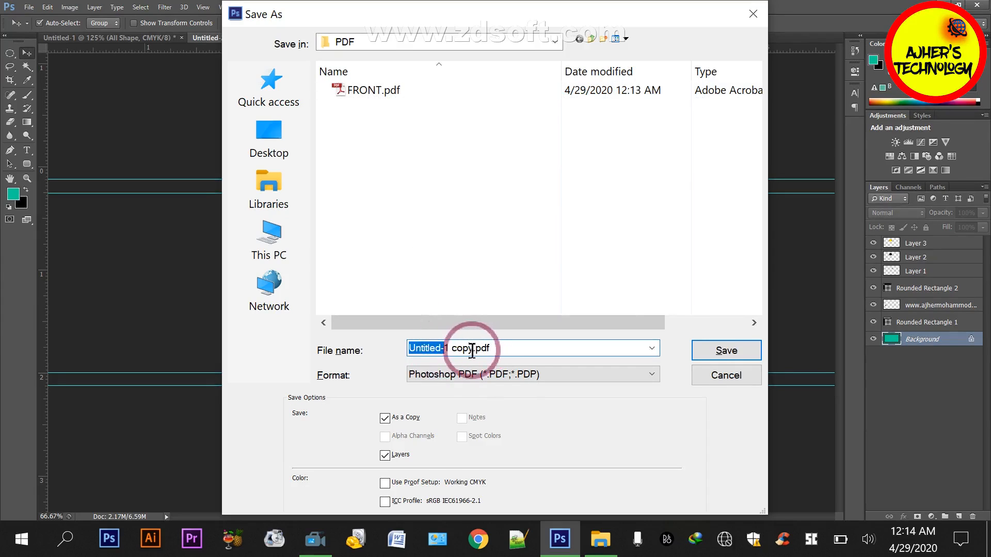
left_click(471, 349)
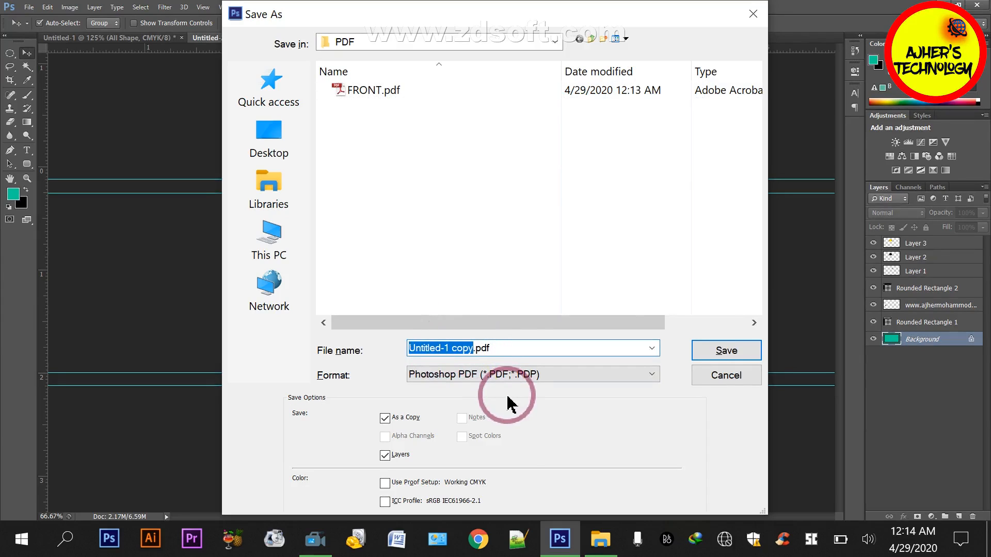
left_click(743, 356)
left_click(493, 207)
left_click(592, 359)
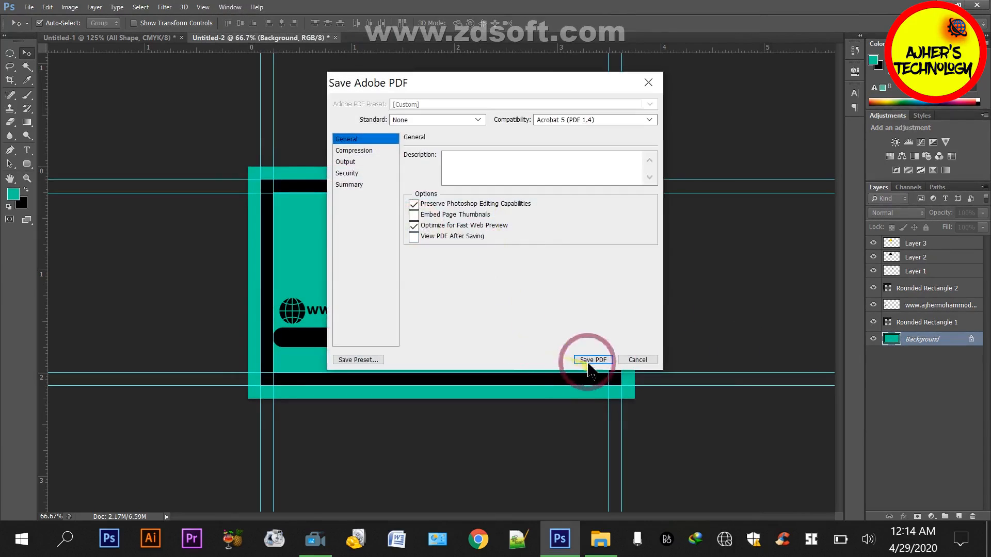
Begin saving the Untitled-1 front card and create a folder named jPG inside the desktop's Export folder
left_click(76, 39)
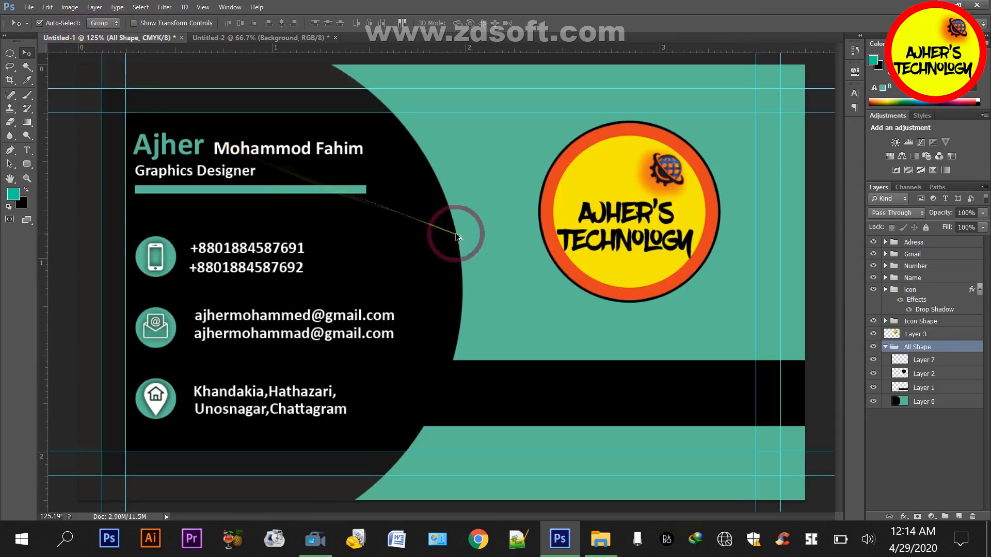
key("ctrl+shift+s")
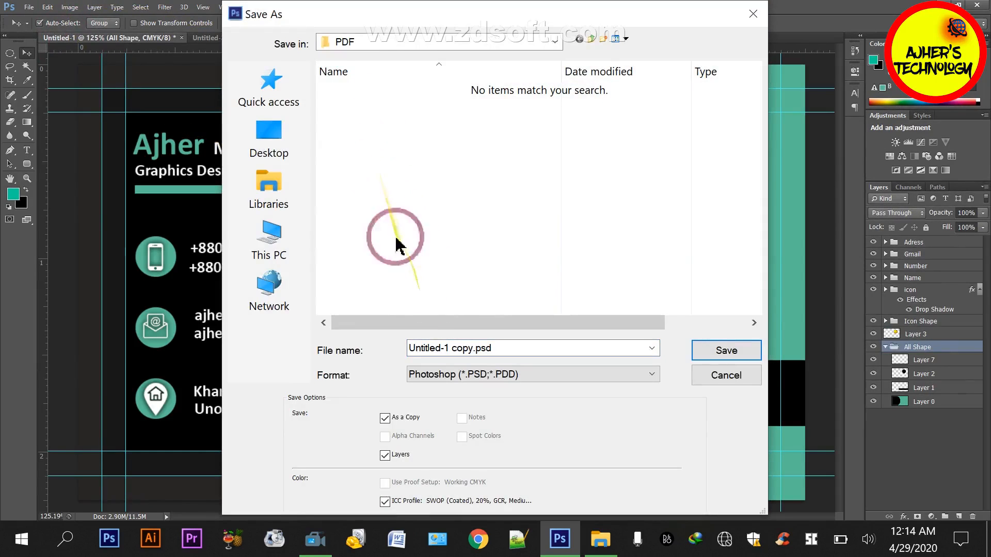
left_click(269, 137)
double_click(526, 215)
right_click(398, 152)
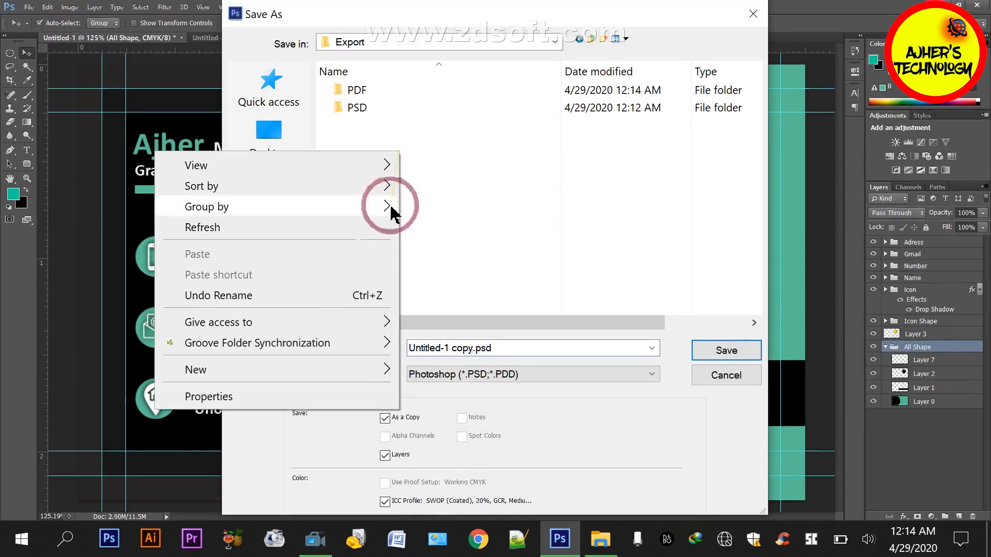
mouse_move(371, 364)
left_click(448, 133)
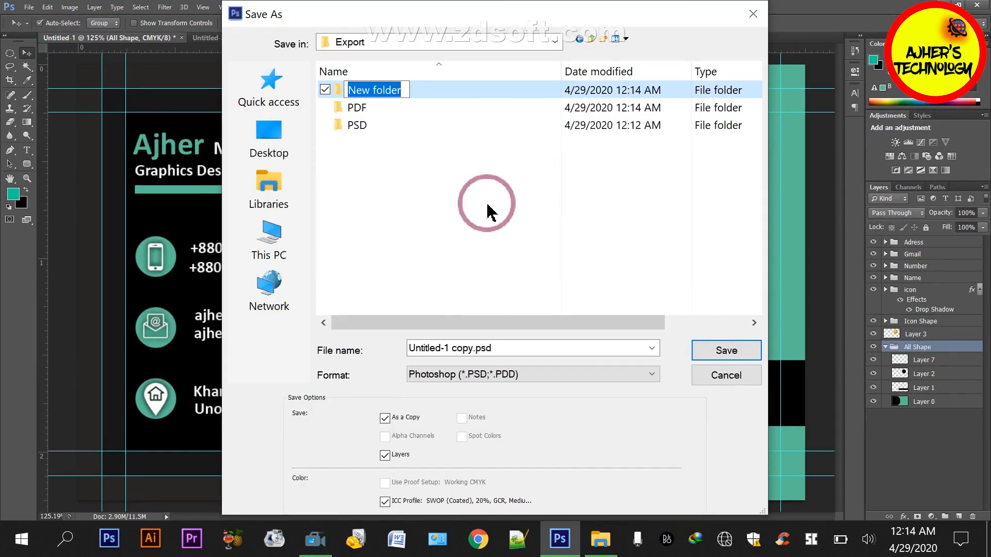
type("jPG")
left_click(487, 208)
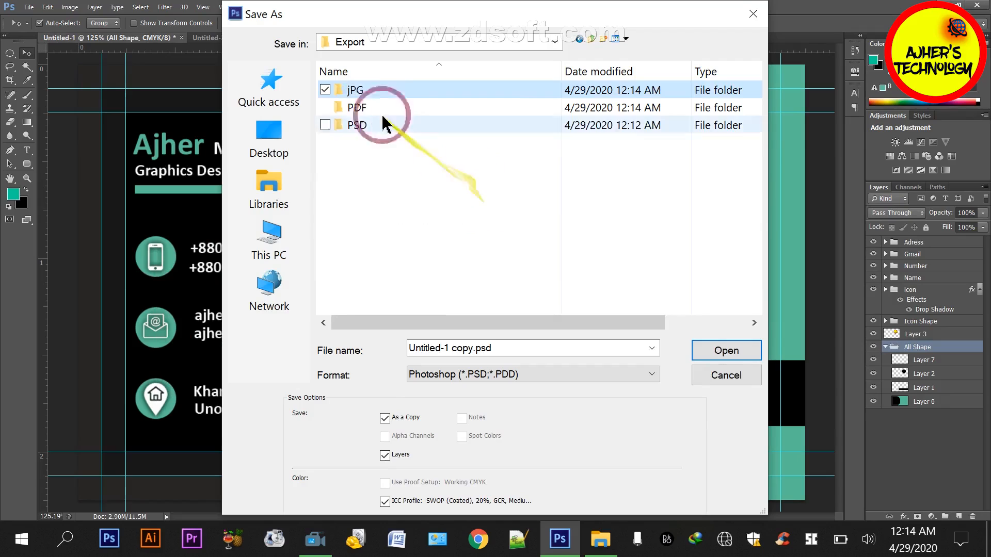
Save the front card as FRONT.psd in the jPG folder, leaving the format as Photoshop
double_click(370, 92)
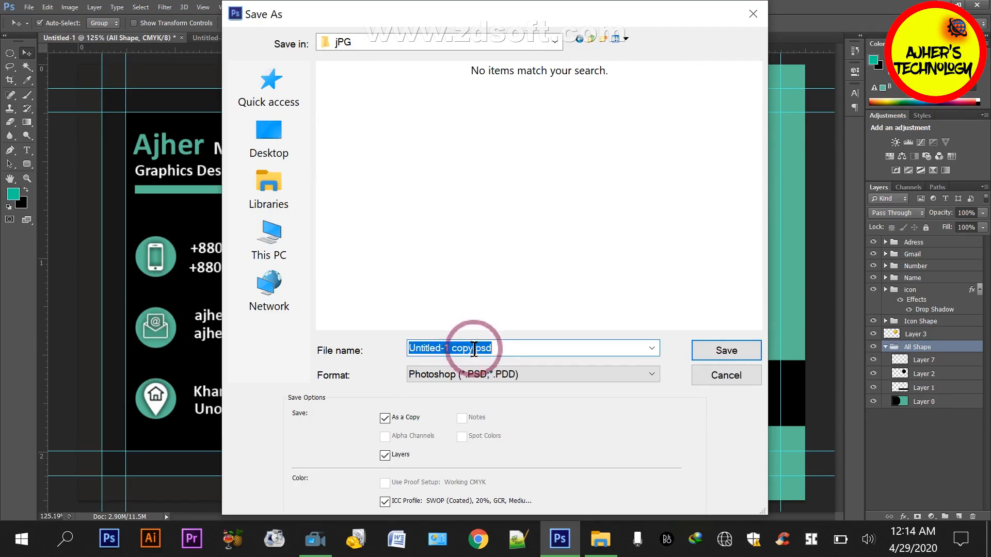
left_click(554, 395)
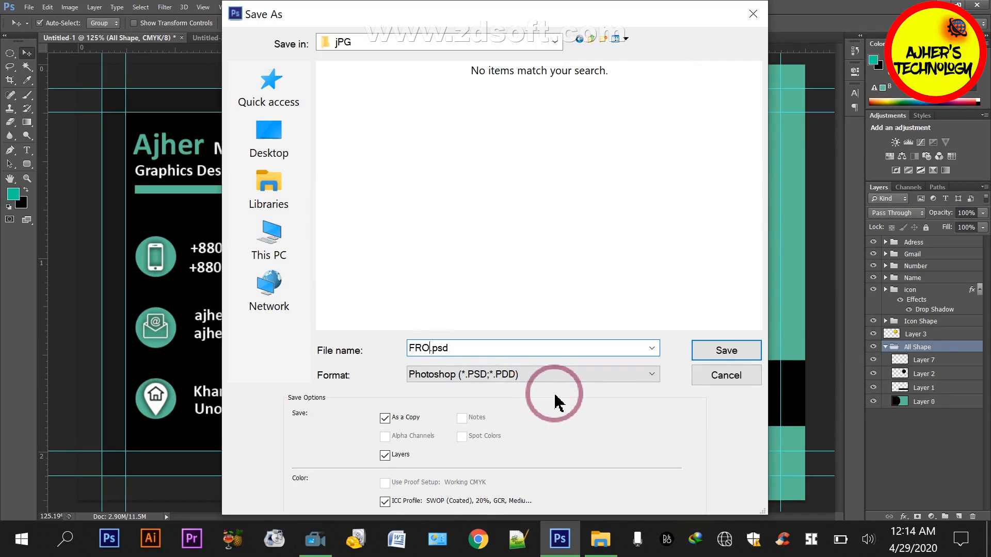
left_click(727, 350)
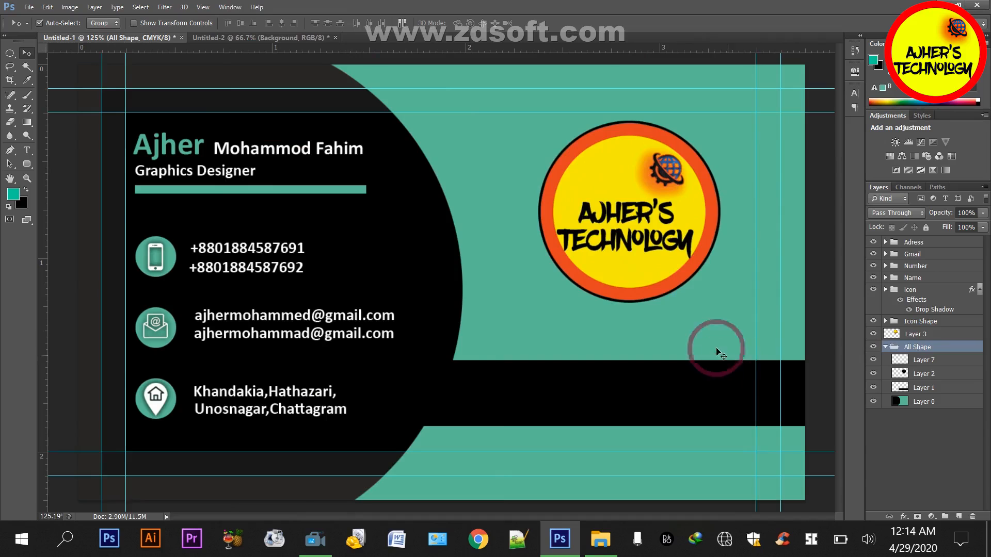
Delete FRONT.psd from Export's jPG folder through the back card's Save As dialog, and cancel that save
left_click(320, 41)
key("ctrl+shift+s")
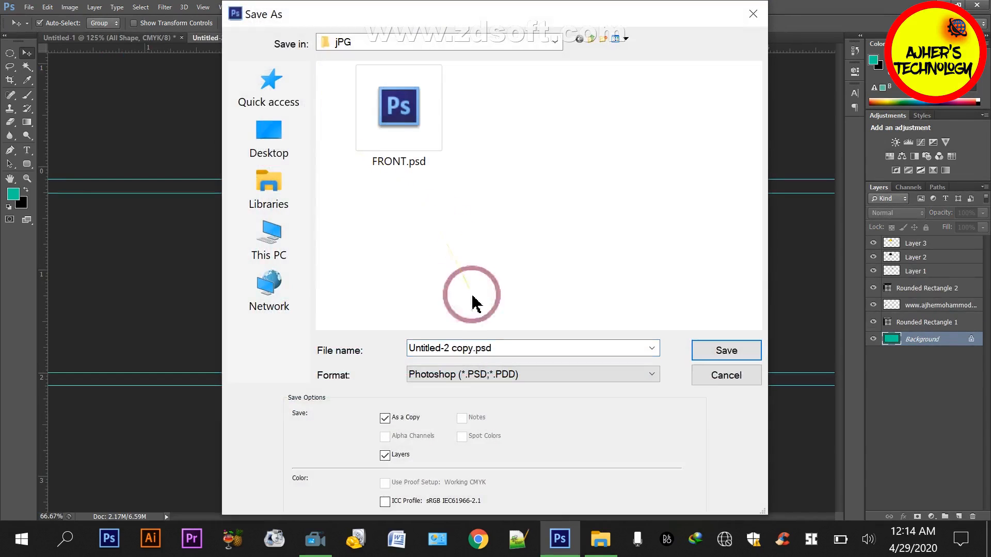
left_click(268, 137)
double_click(547, 188)
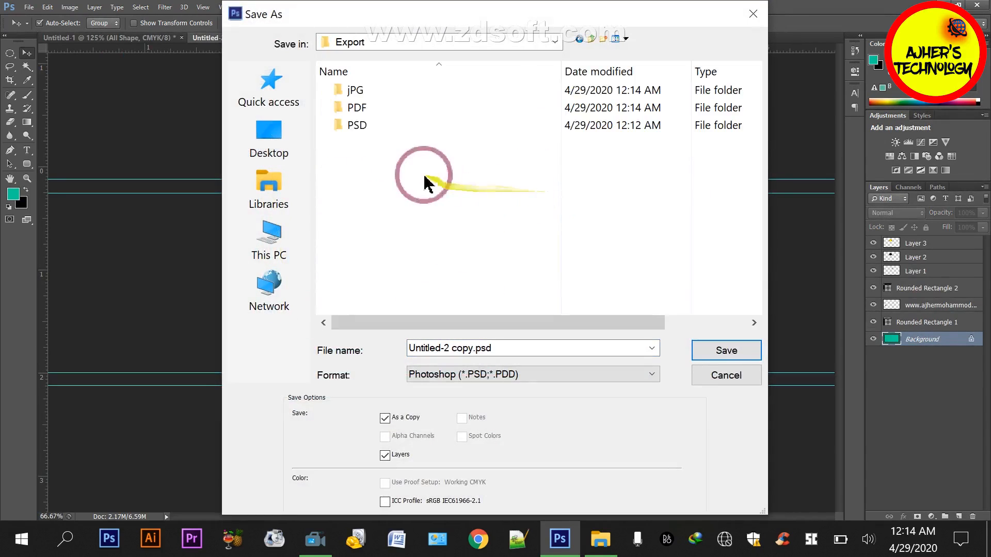
double_click(375, 93)
left_click(402, 133)
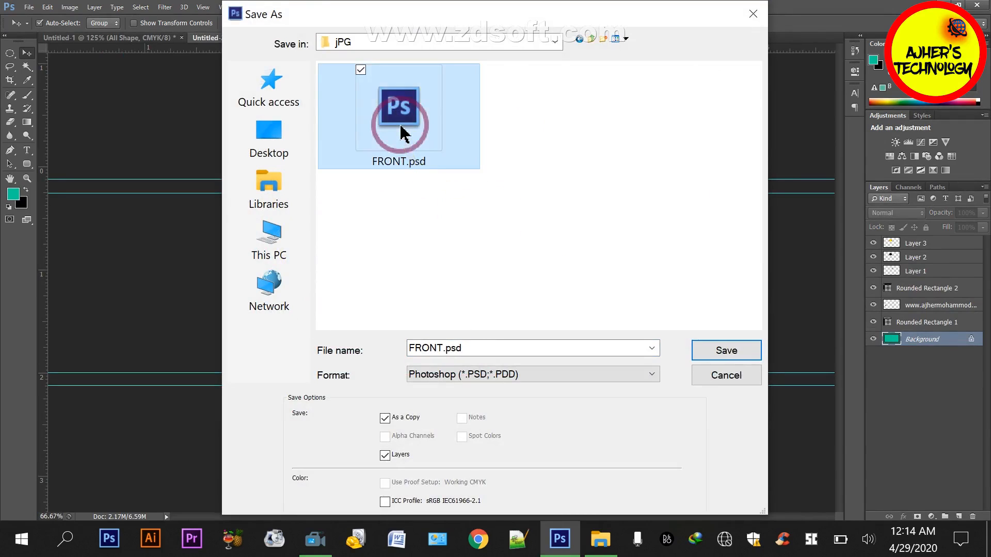
left_click(700, 373)
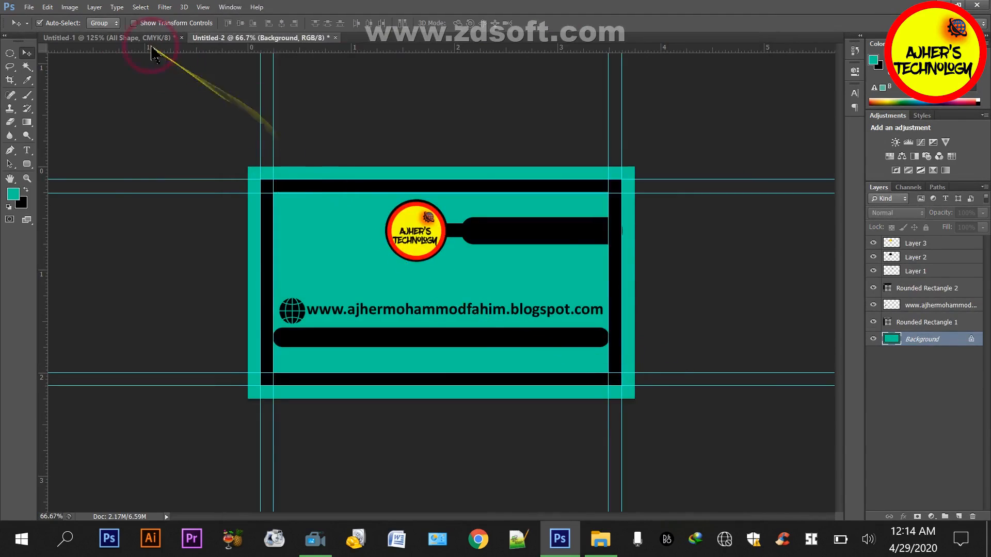
Save the Untitled-1 front card in JPEG format as FRONT.jpg to Export's jPG folder, accepting the JPEG options
left_click(150, 38)
key("ctrl+shift+s")
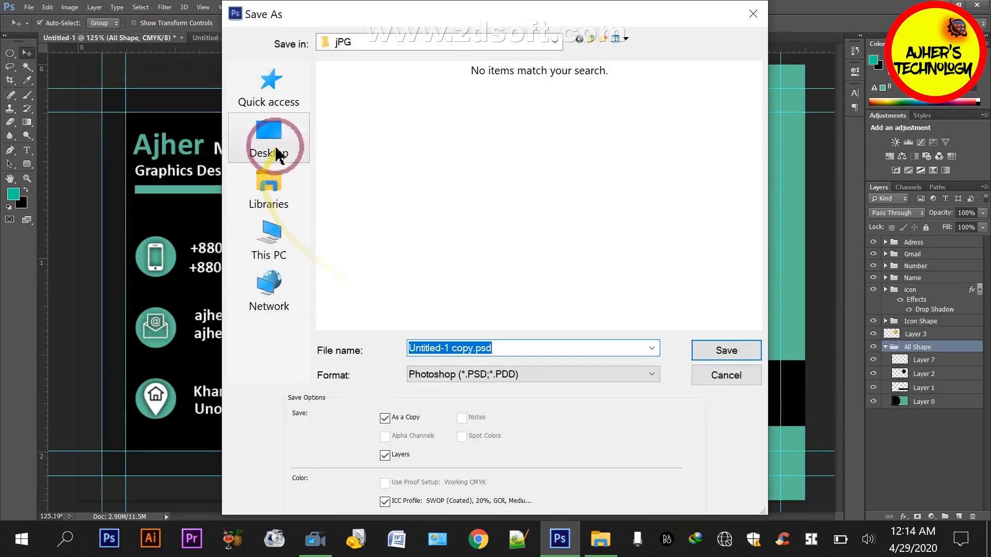
left_click(268, 139)
double_click(542, 188)
double_click(354, 94)
left_click(467, 374)
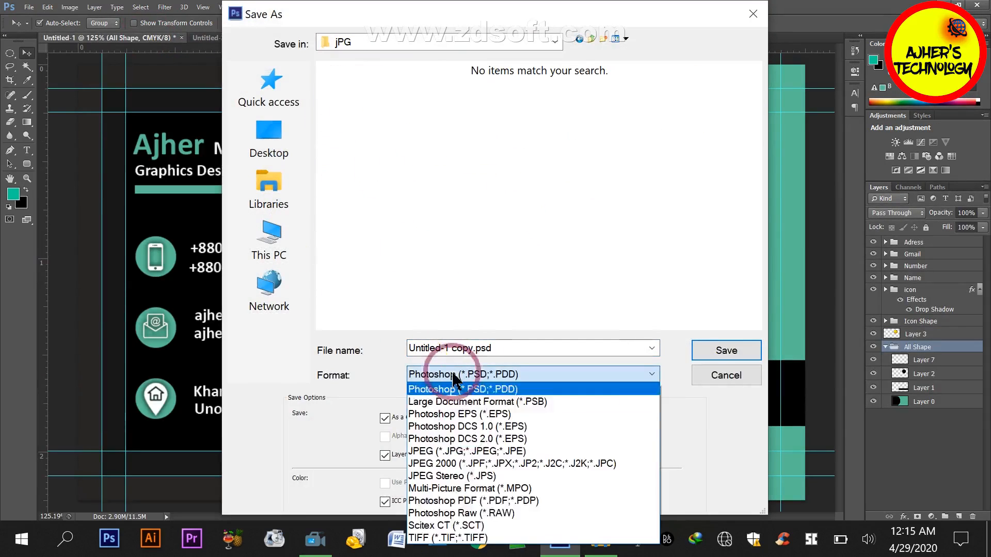
left_click(449, 451)
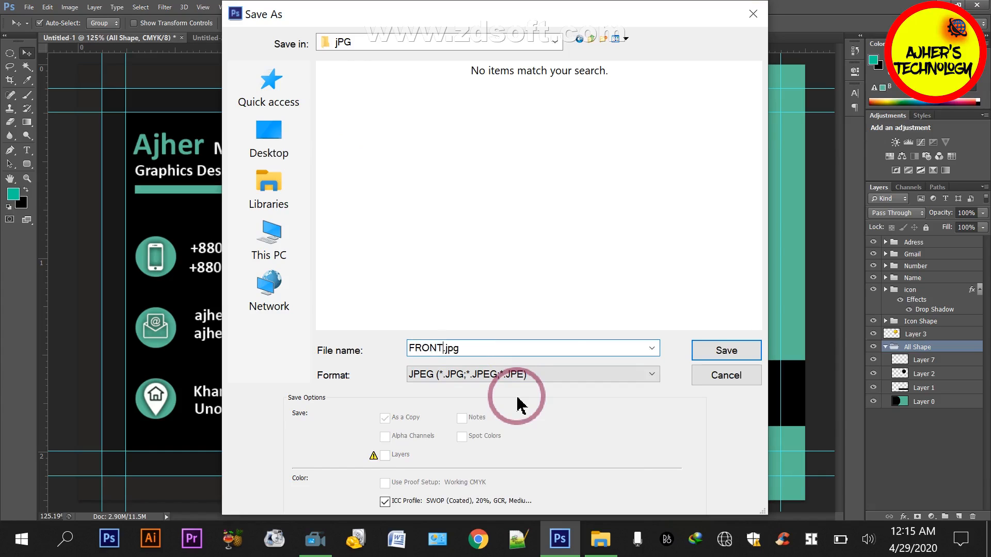
left_click(743, 351)
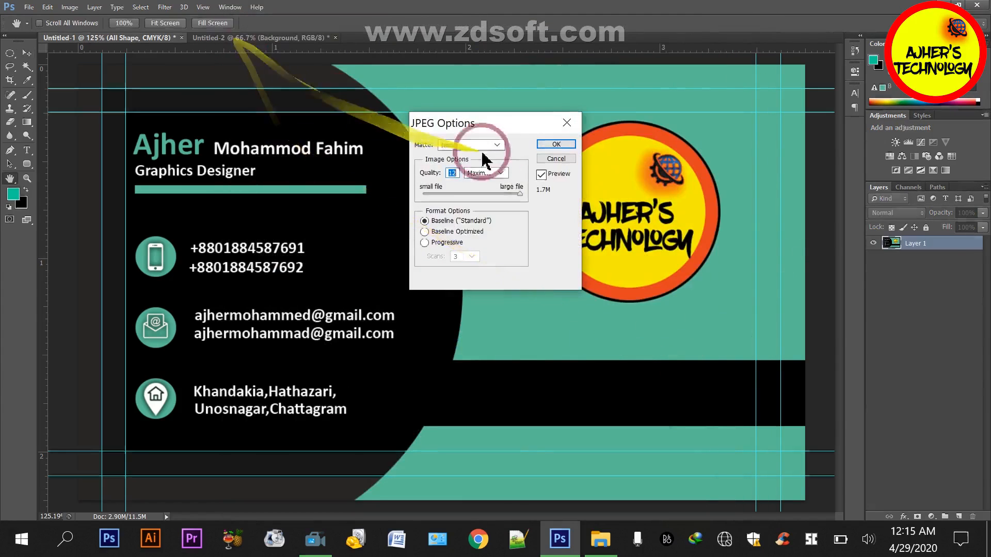
left_click(553, 203)
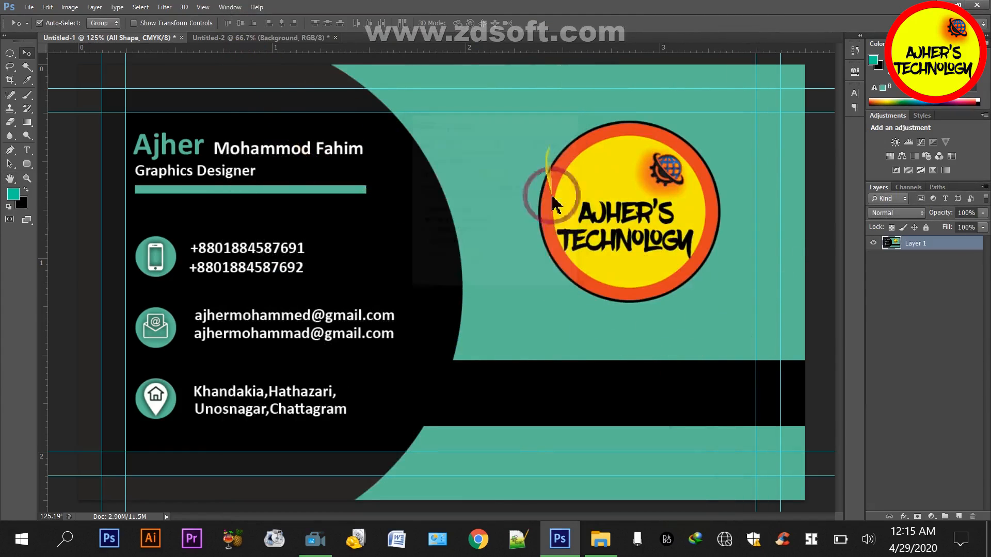
Begin saving the Untitled-2 back card in JPEG format and open the jPG folder inside Export on the desktop
left_click(240, 39)
key("ctrl+shift+s")
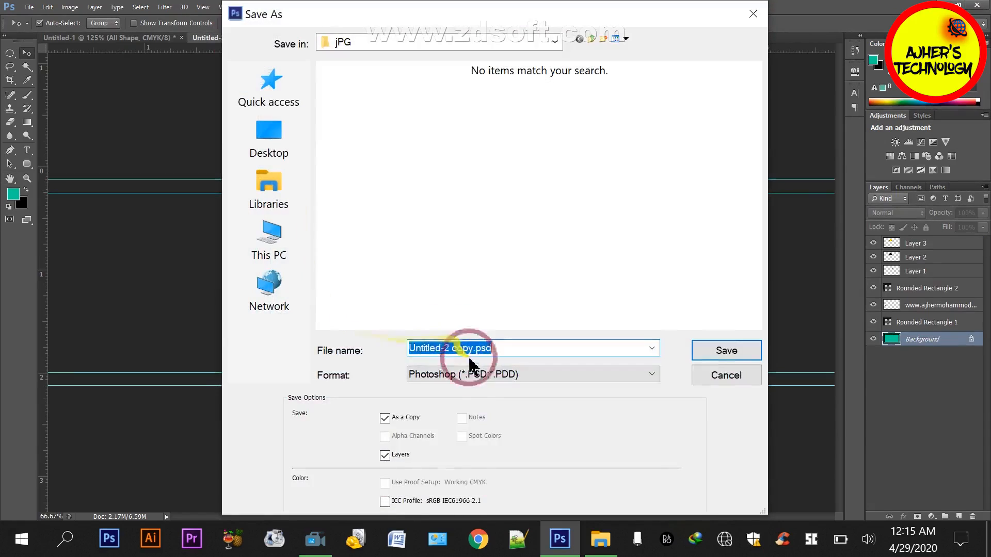
left_click(652, 374)
left_click(477, 210)
left_click(279, 254)
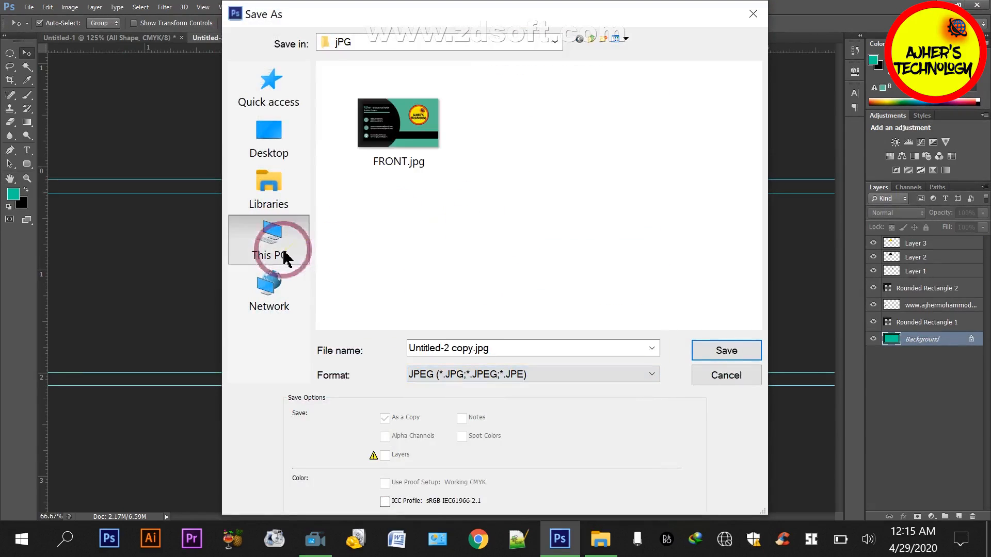
scroll(549, 243, "down", 3)
left_click(271, 144)
double_click(562, 204)
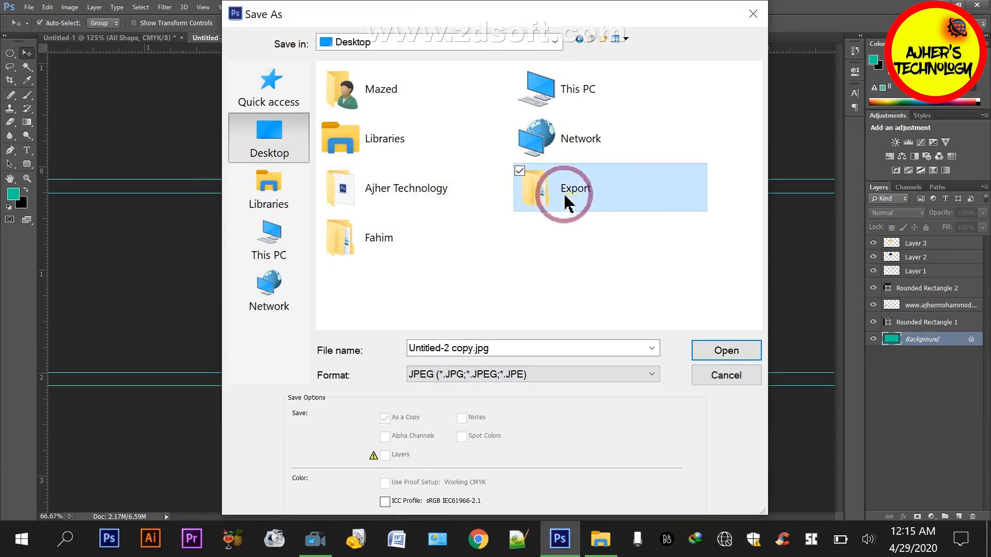
double_click(398, 91)
Save the back card in JPEG format as BACK.jpg to the jPG folder, accepting the maximum-quality JPEG options
left_click(500, 375)
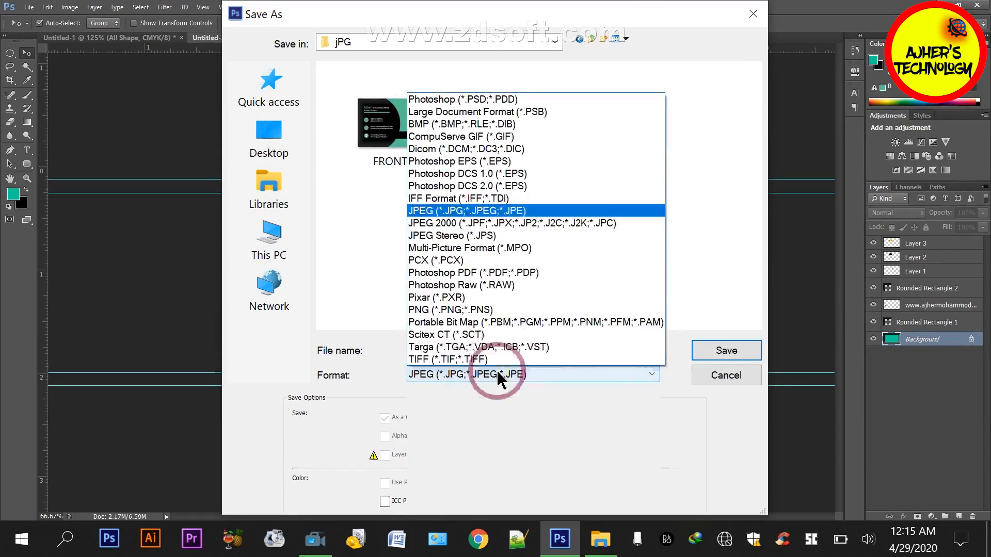
left_click(505, 214)
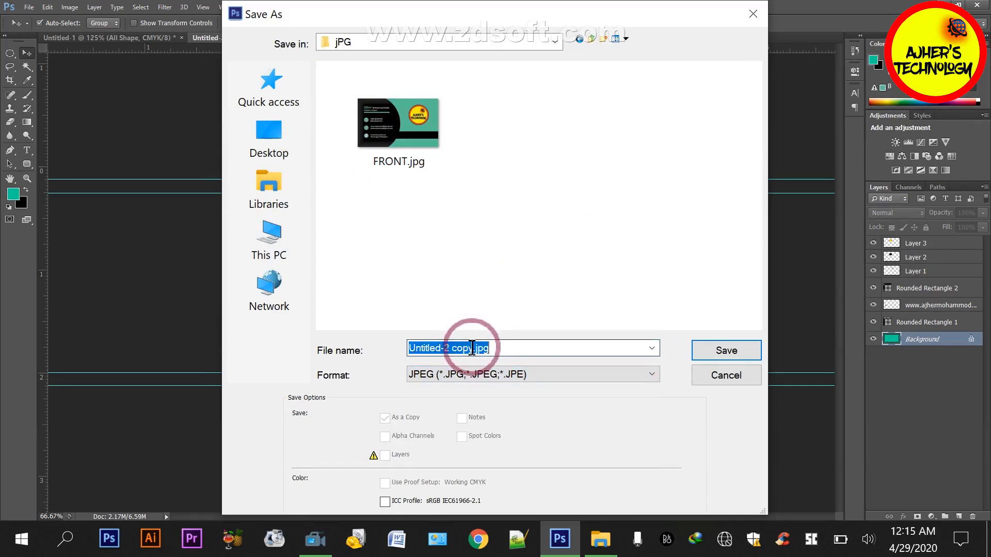
left_click(476, 349)
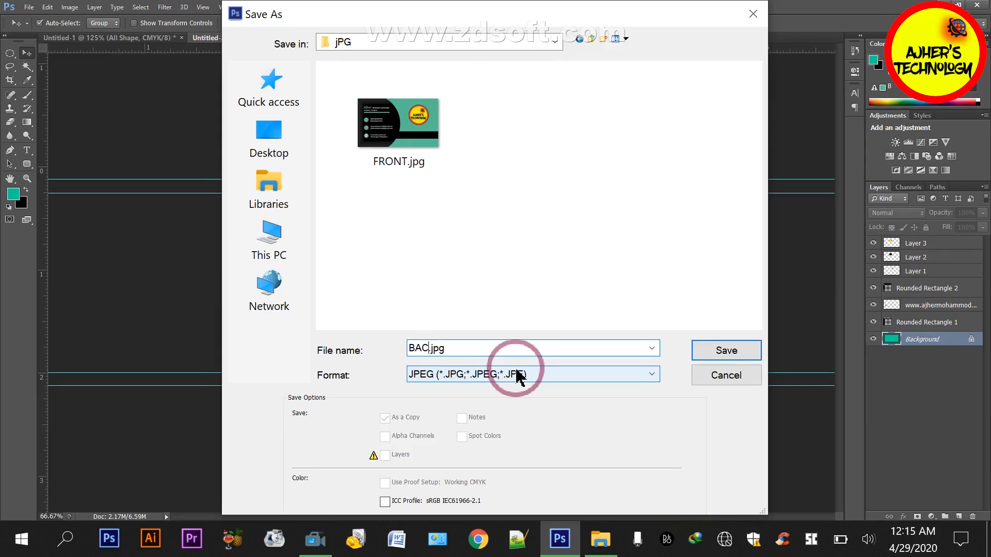
left_click(737, 347)
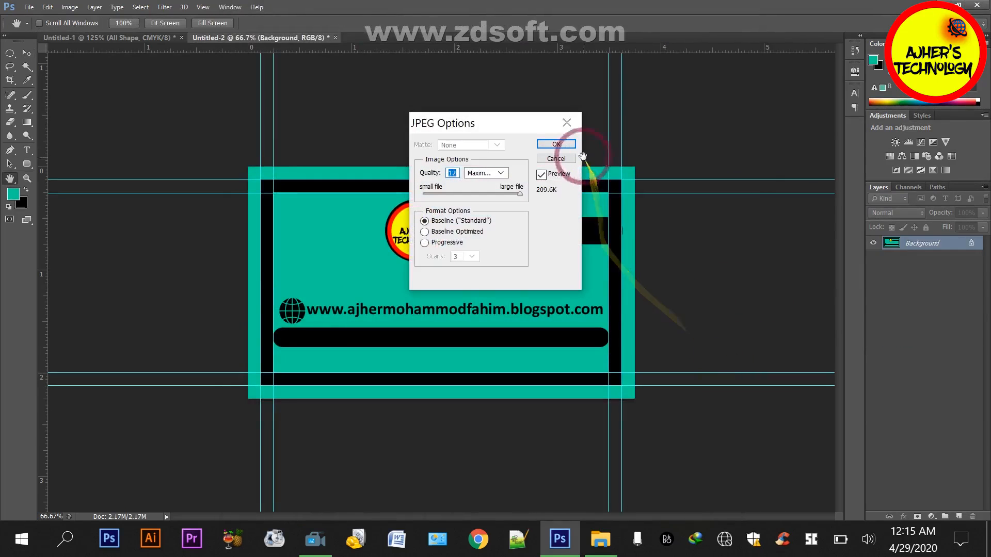
left_click(556, 146)
Quit Photoshop without saving the changes to Untitled-2, and close the Export folder window
left_click(977, 6)
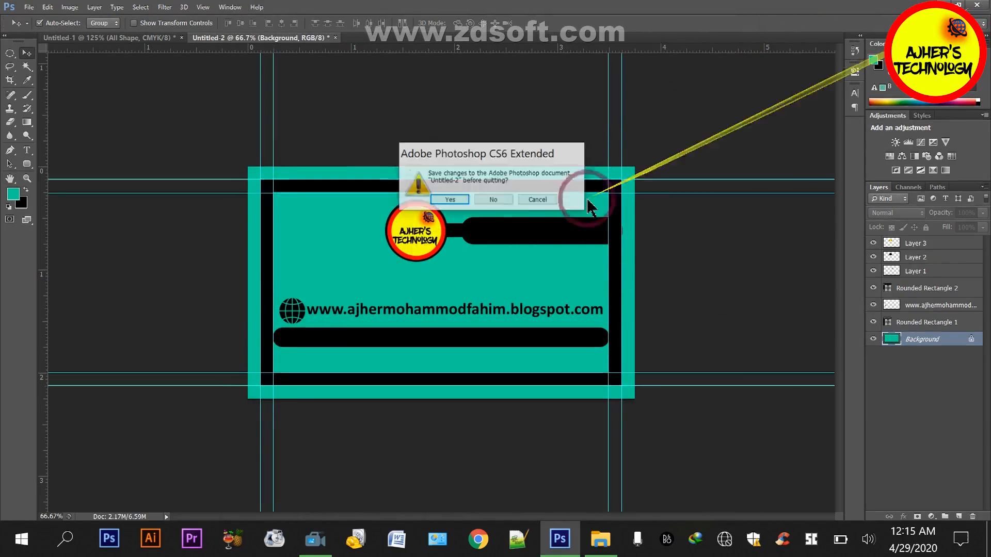
left_click(493, 200)
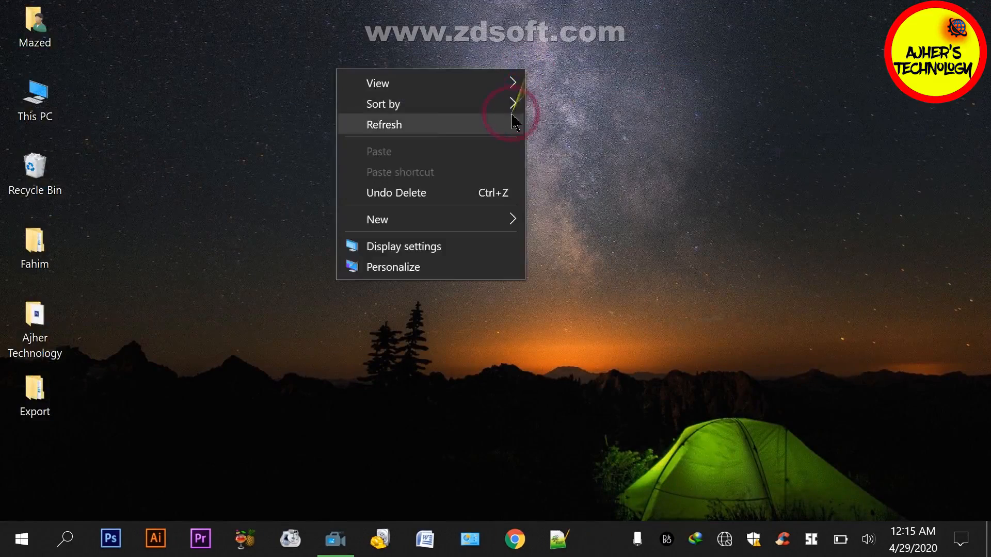
left_click(511, 116)
Reopen the Export folder from the desktop and check the exported files in its PSD and PDF folders
double_click(32, 386)
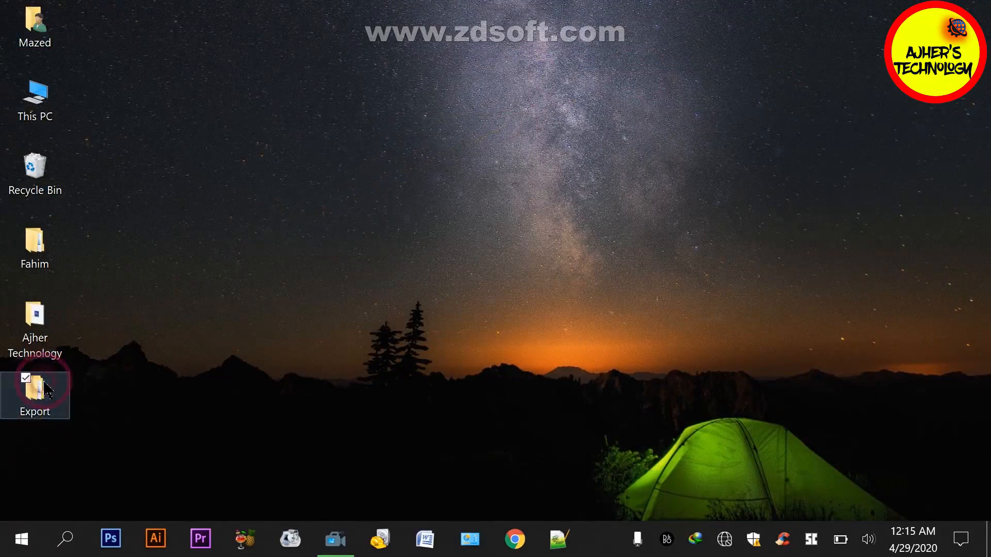
left_click(193, 230)
double_click(416, 260)
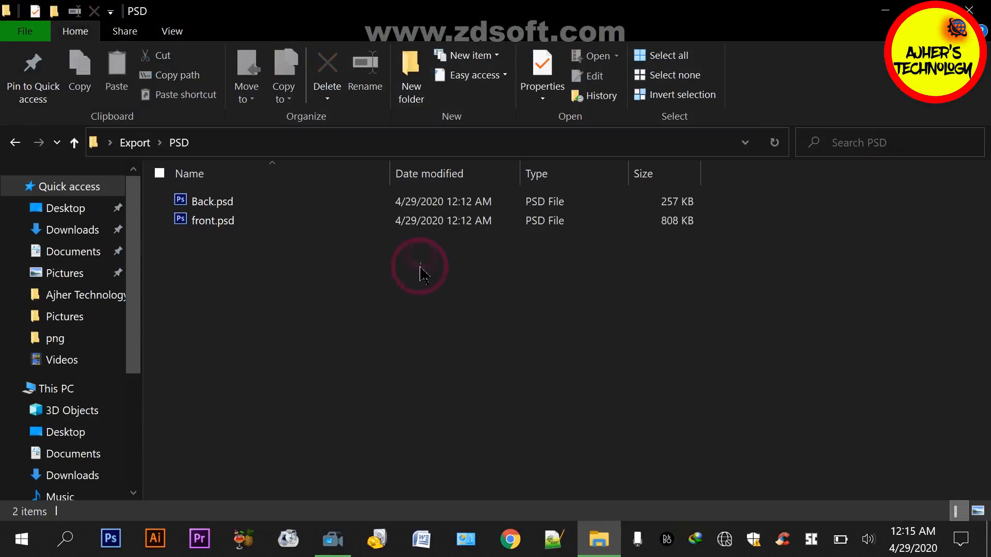
left_click(15, 142)
double_click(323, 243)
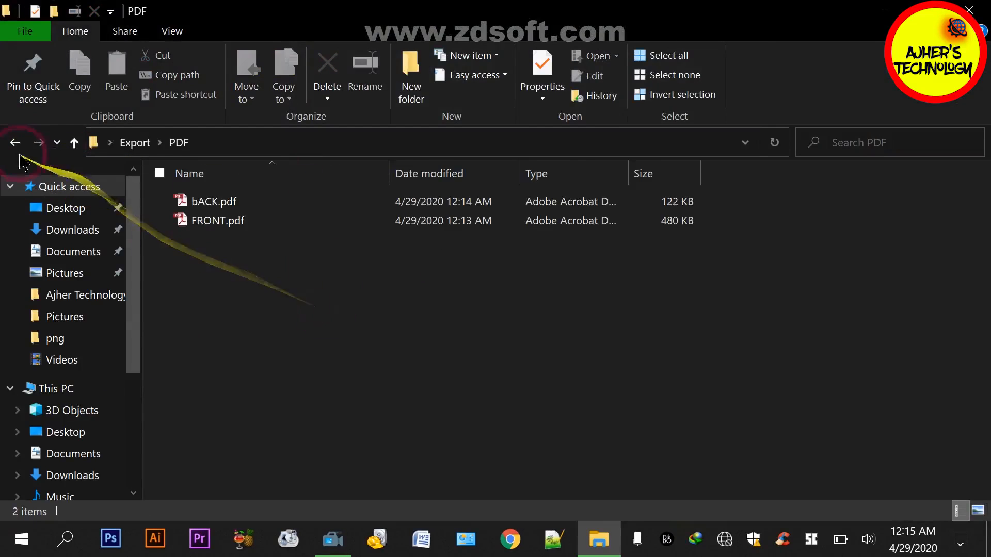
left_click(15, 142)
View FRONT.jpg from Export's jPG folder in the Photos viewer, followed by BACK.jpg
double_click(227, 232)
double_click(308, 228)
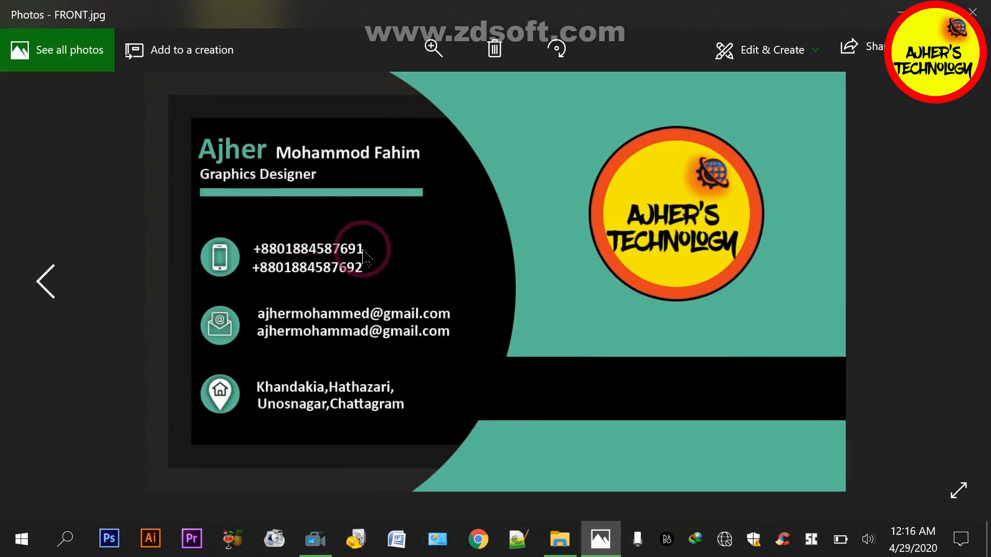
key("Left")
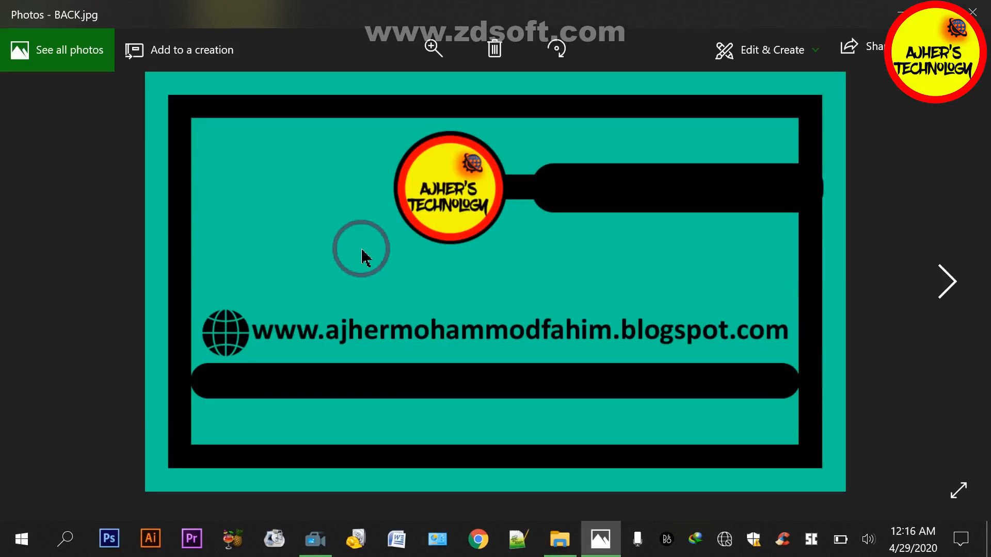